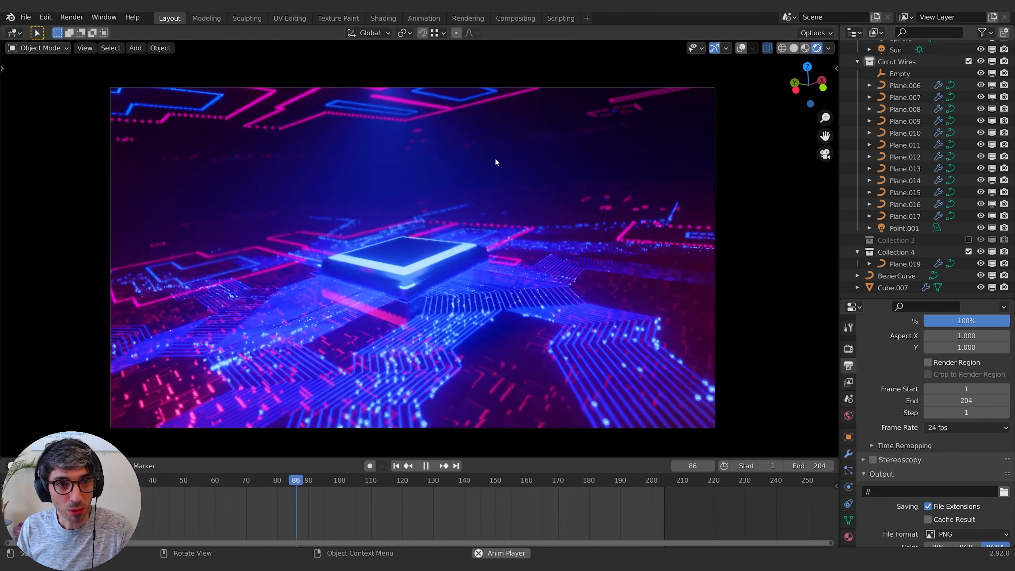
Step: Stop the animation playback and start a new file from the General template
key("space")
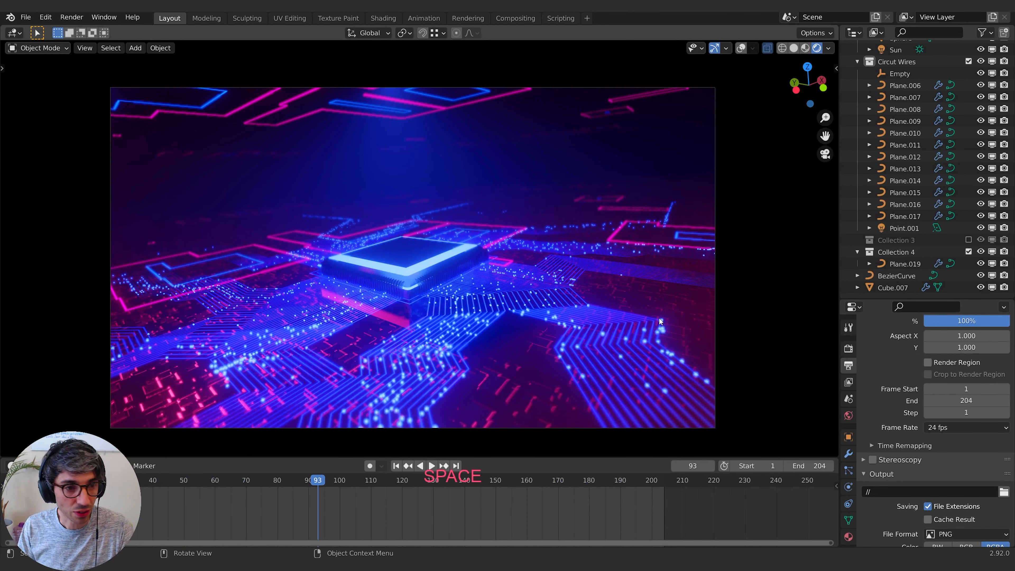
left_click(25, 17)
mouse_move(41, 30)
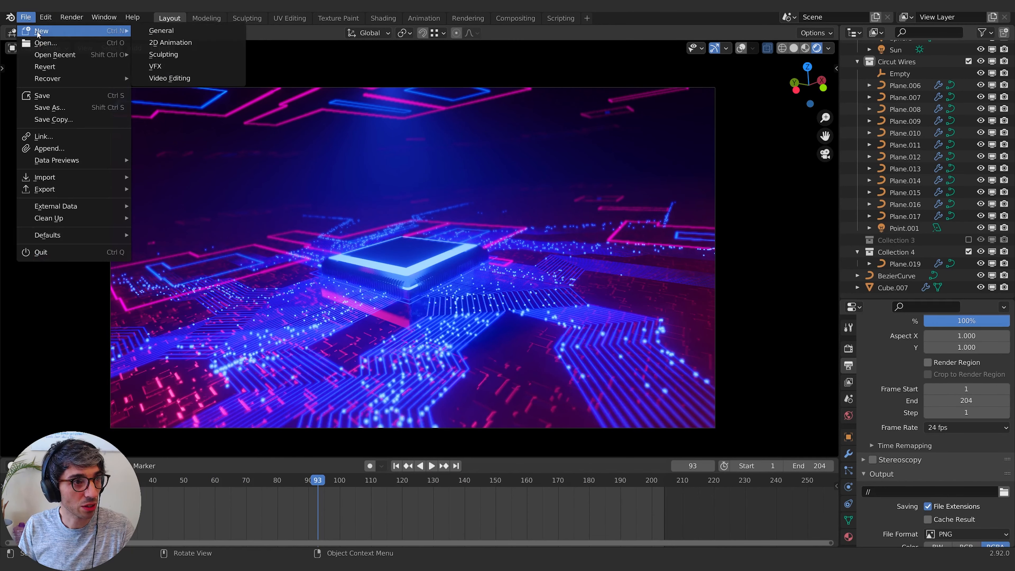
left_click(153, 30)
left_click(519, 307)
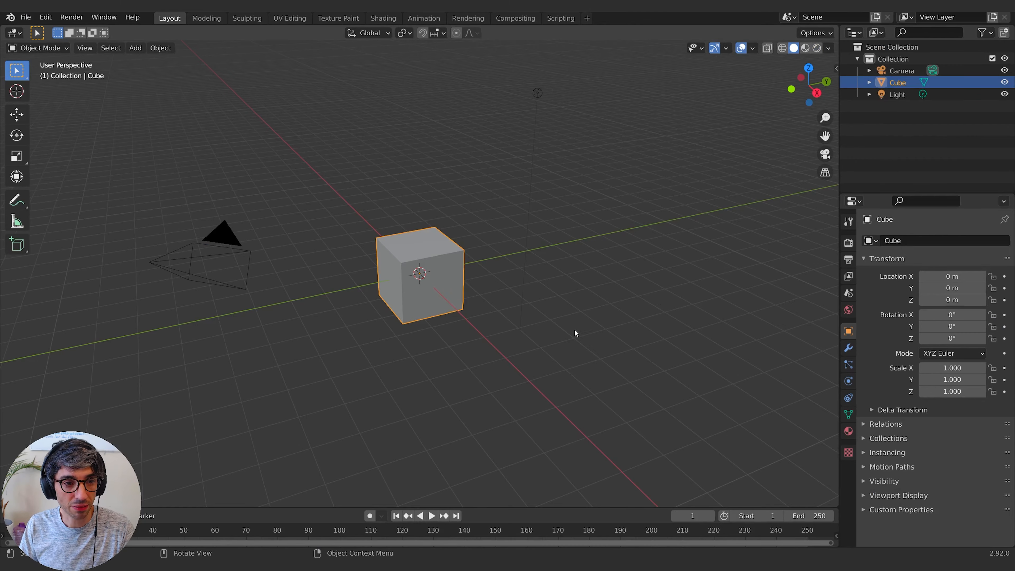
Step: Delete all of the default objects: the camera, cube and light
mouse_move(574, 329)
middle_mouse_down()
mouse_move(598, 329)
mouse_move(559, 330)
middle_mouse_up()
middle_click_drag(625, 319, 609, 325, "shift")
key("a")
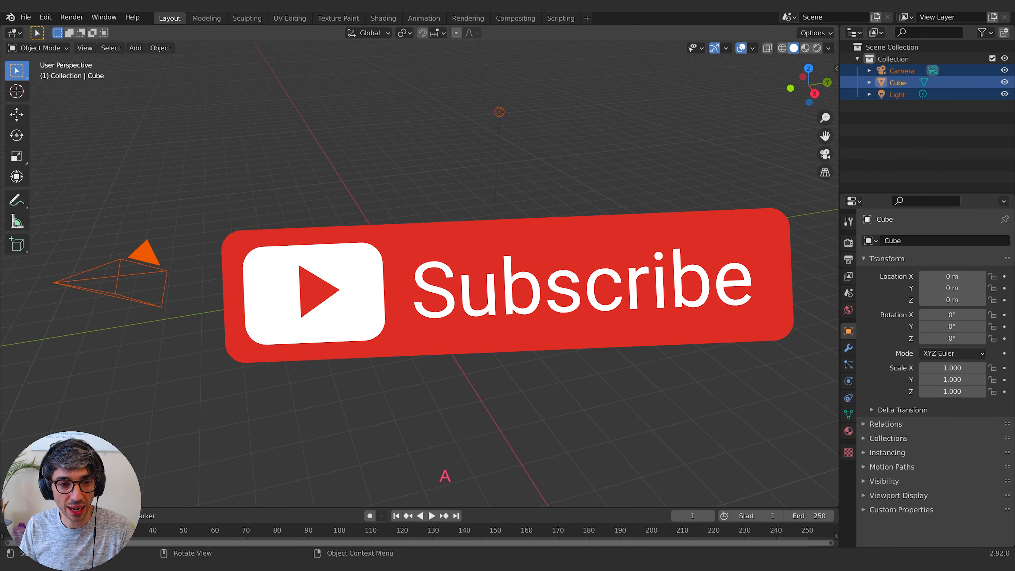
key("x")
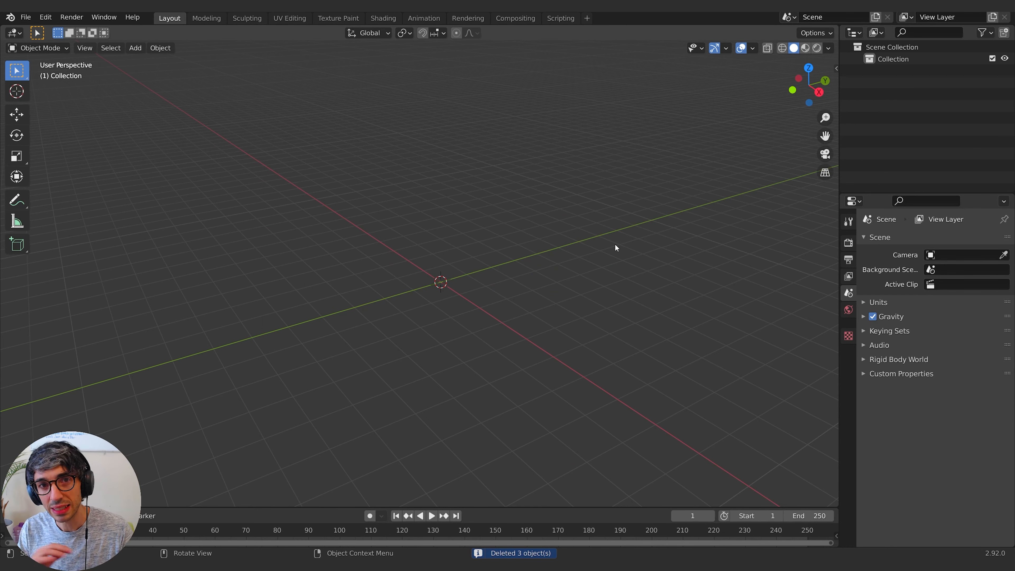
Step: Add a plane mesh at the origin and scale it up to about 46.8 as the ground
middle_click_drag(559, 263, 529, 275)
key("shift+a")
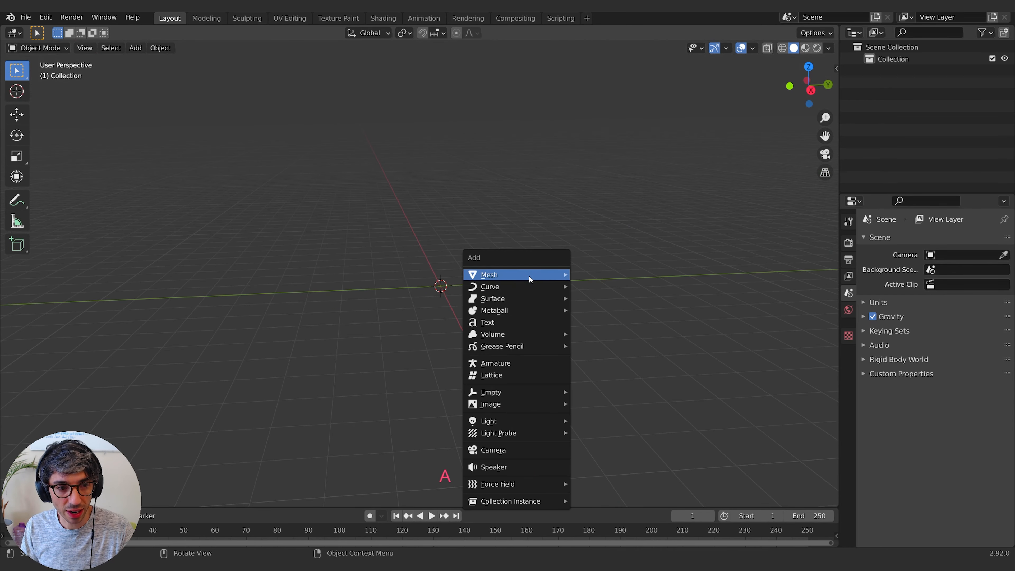
left_click(578, 275)
middle_click_drag(473, 248, 478, 315)
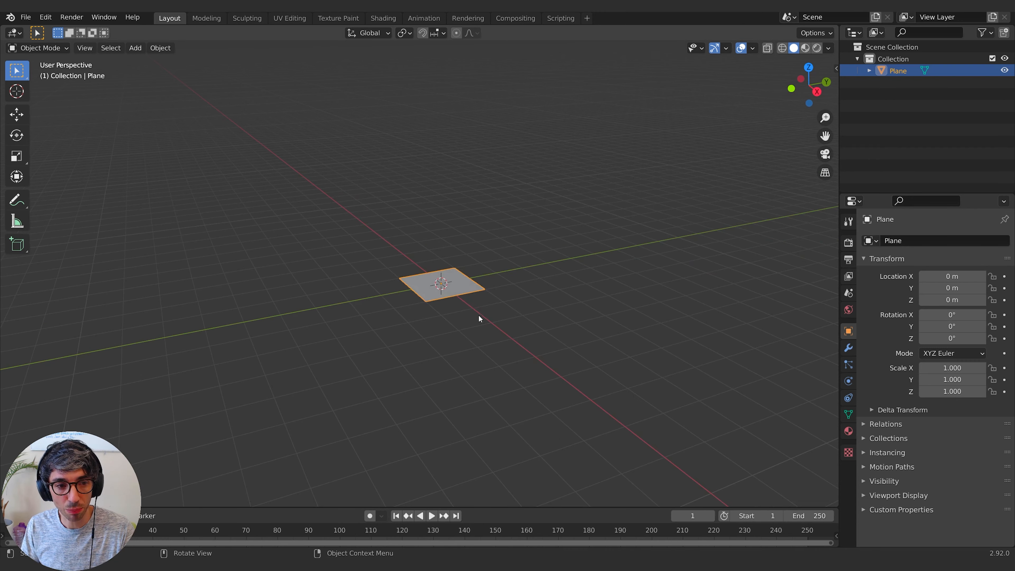
key("s")
left_click(703, 377)
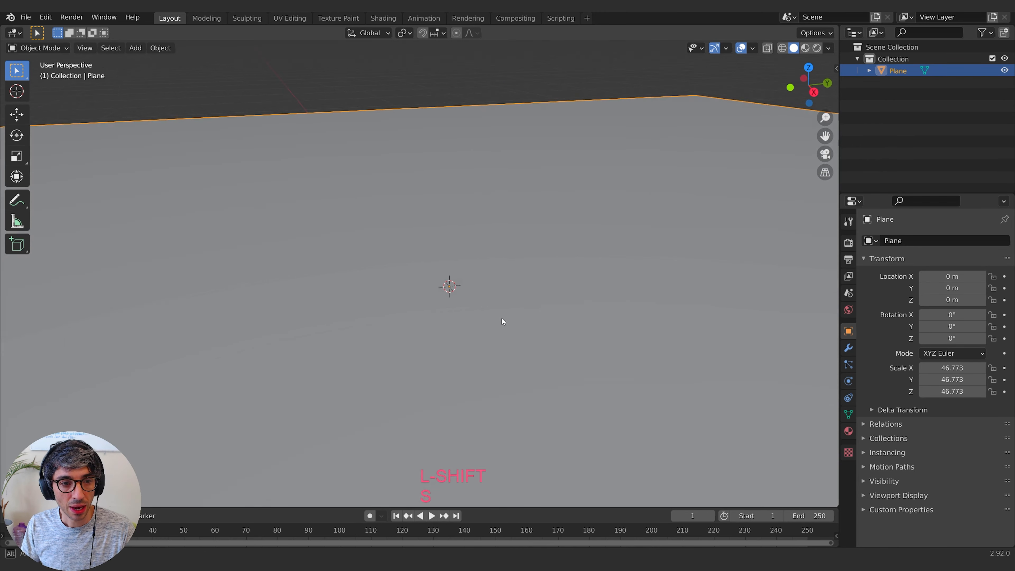
middle_click_drag(502, 318, 508, 322)
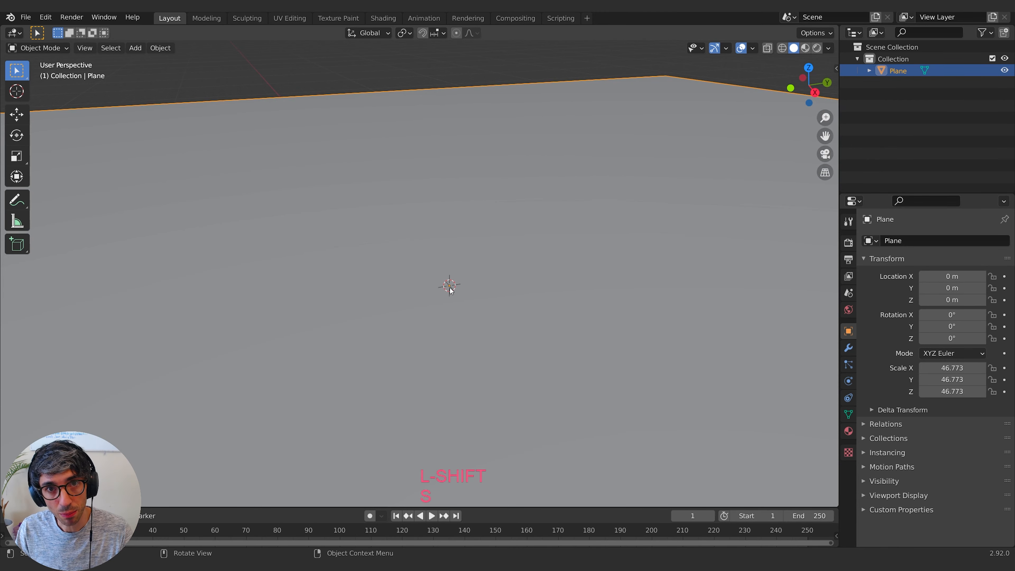
Step: Add a cube at the centre of the plane and flatten it along Z to a scale of about 0.317
key("shift+a")
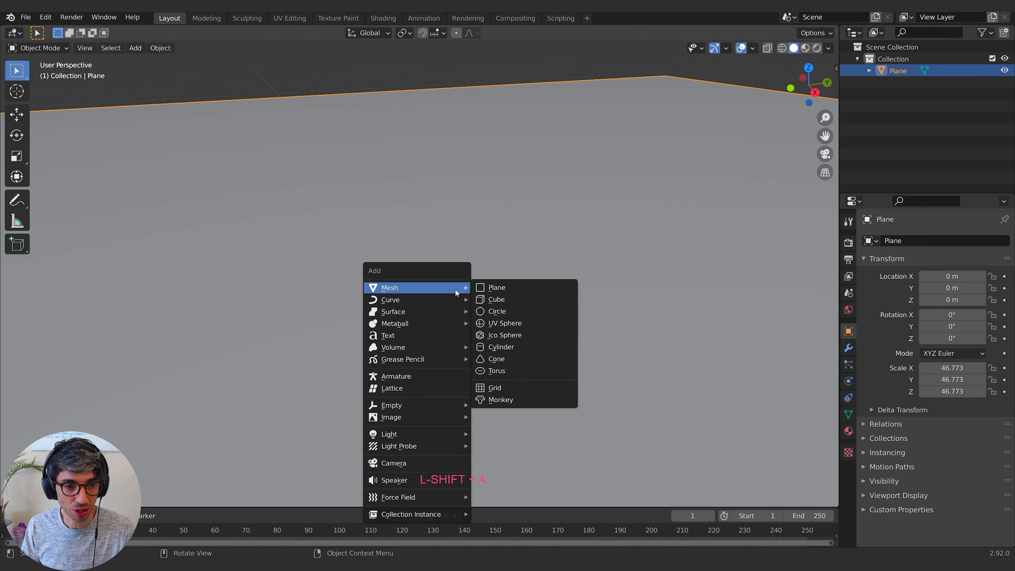
left_click(506, 299)
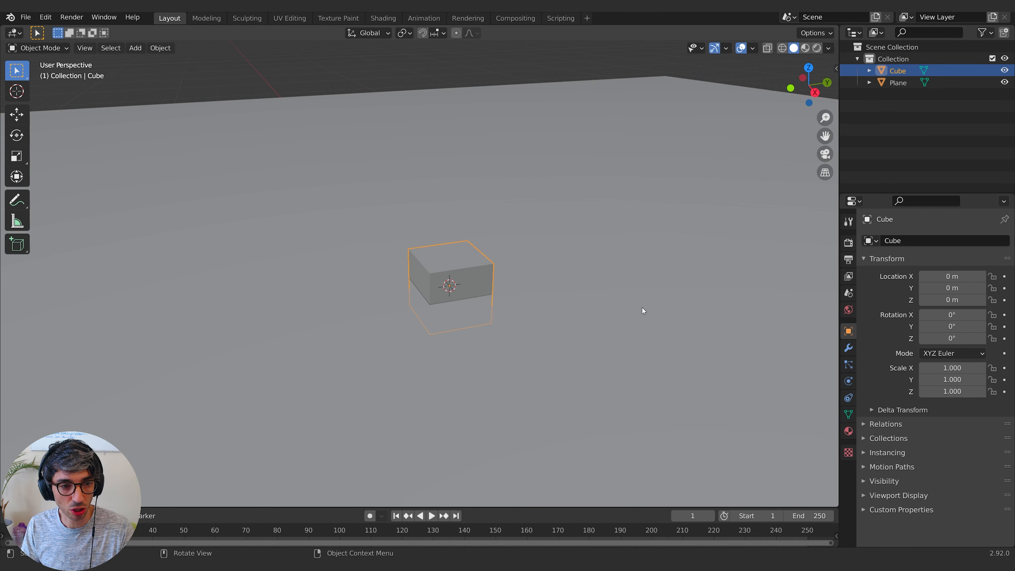
key("s")
key("z")
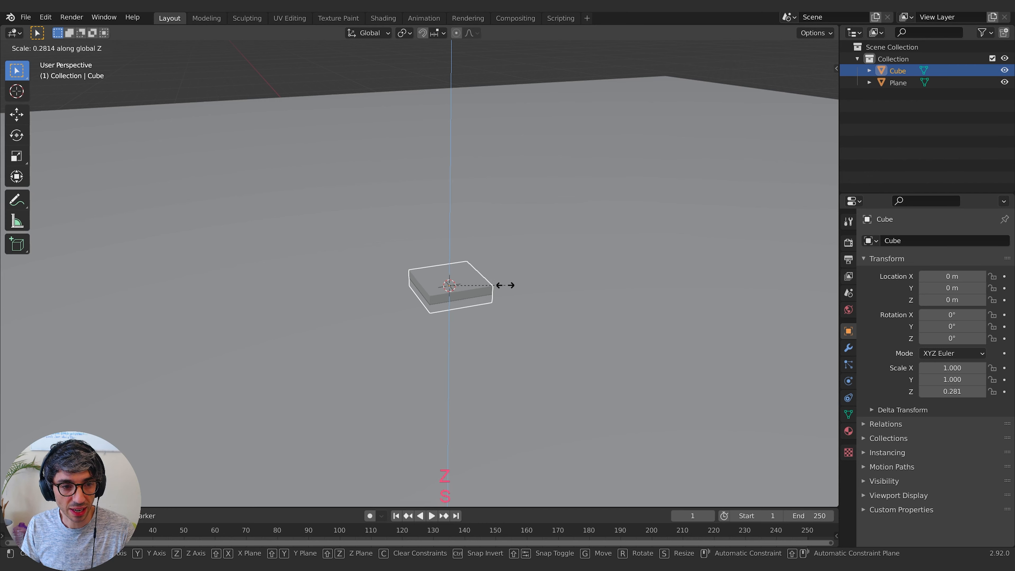
left_click(515, 287)
Step: Raise the flattened cube along Z to about 0.288 m so that it rests on the plane
key("g")
key("z")
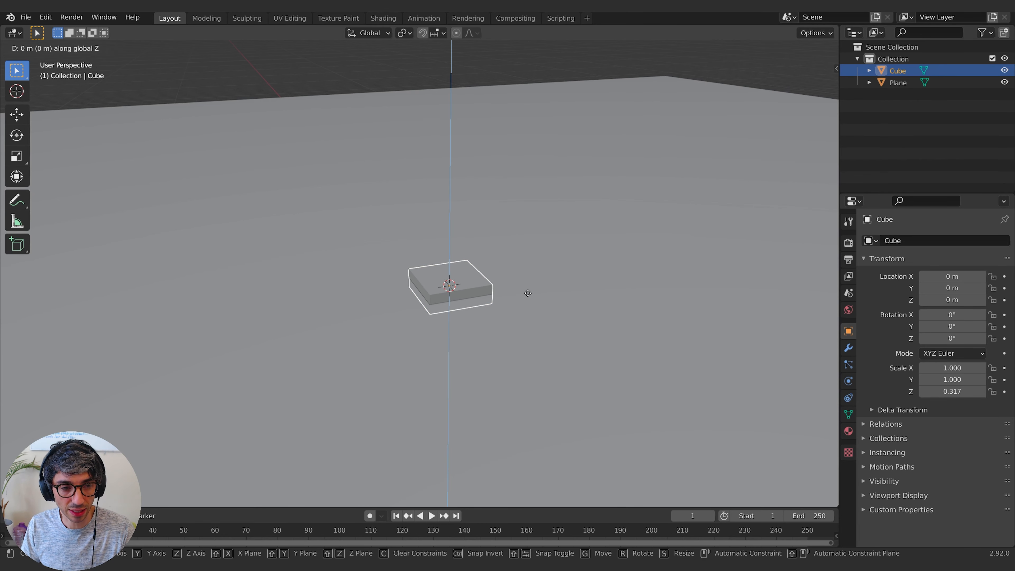
left_click(528, 285)
middle_click_drag(520, 294, 588, 340)
scroll(492, 275, "up", 5)
key("g")
key("z")
left_click(503, 293)
scroll(591, 319, "down", 5)
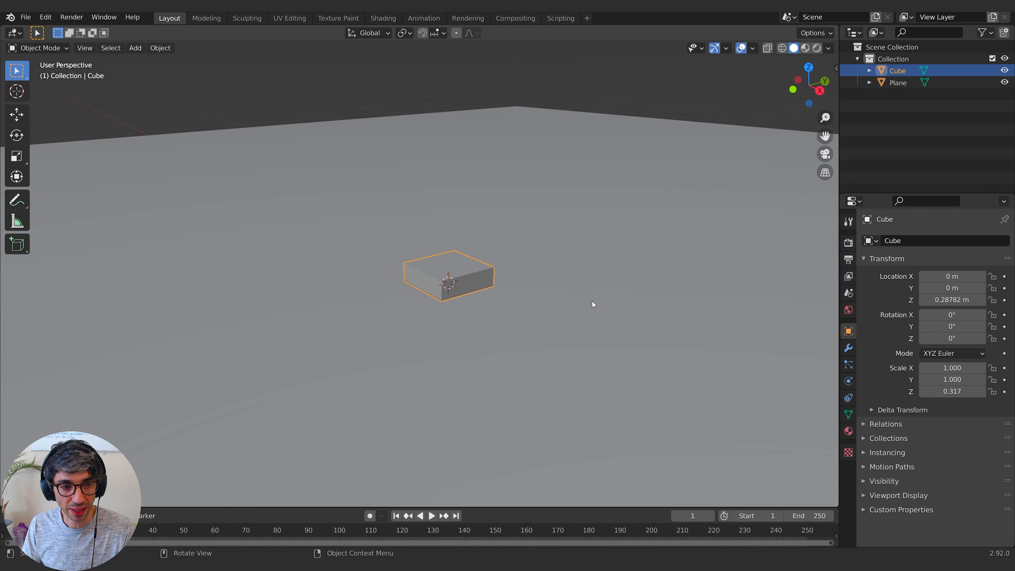
middle_click_drag(592, 302, 592, 309, "shift")
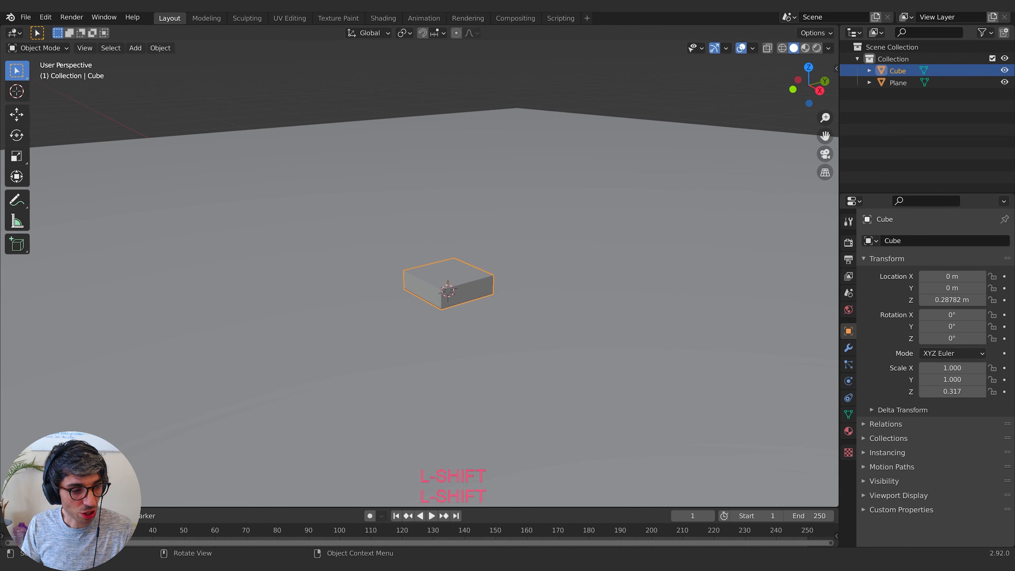
Step: Split the 3D viewport into two areas, turn the new one into a Shader Editor and hide its sidebar
left_click_drag(2, 506, 377, 432)
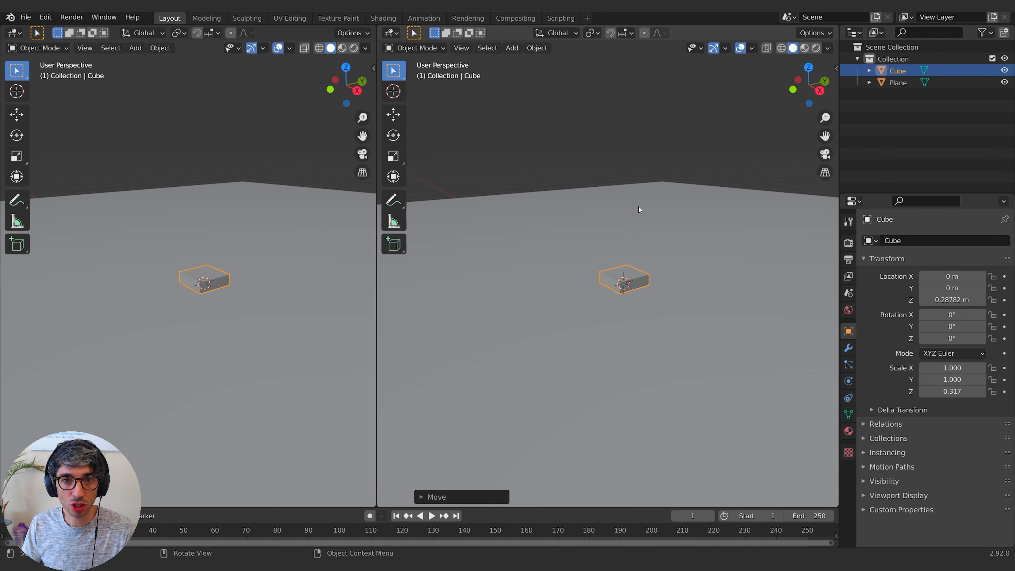
middle_click_drag(674, 288, 659, 306)
scroll(657, 291, "up", 5)
left_click(13, 33)
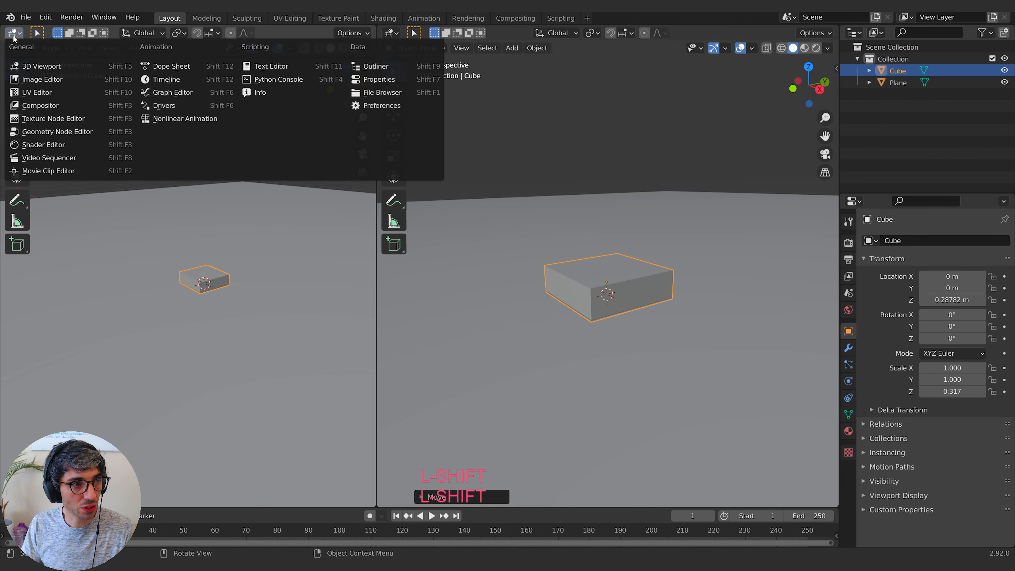
left_click(52, 144)
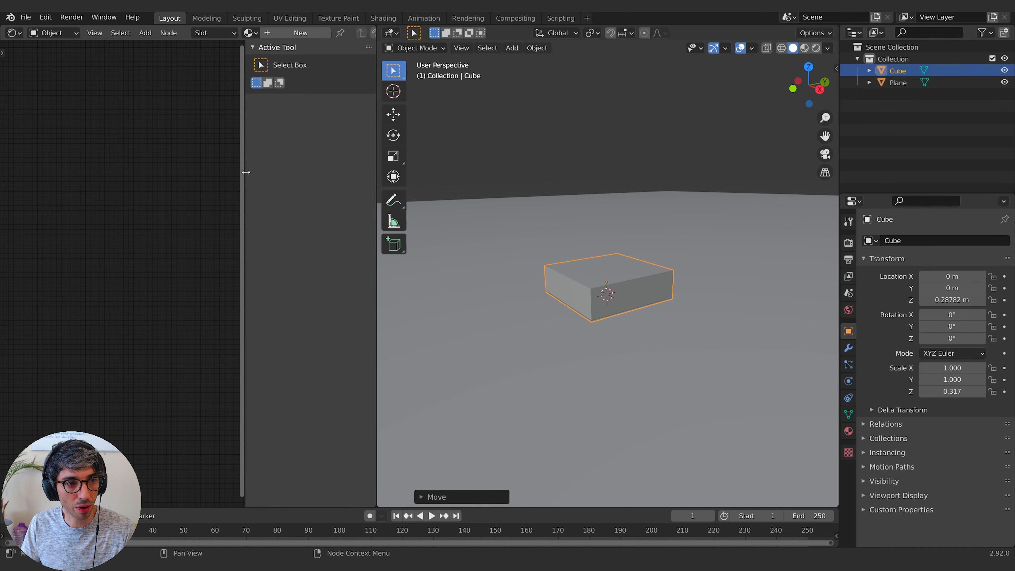
key("n")
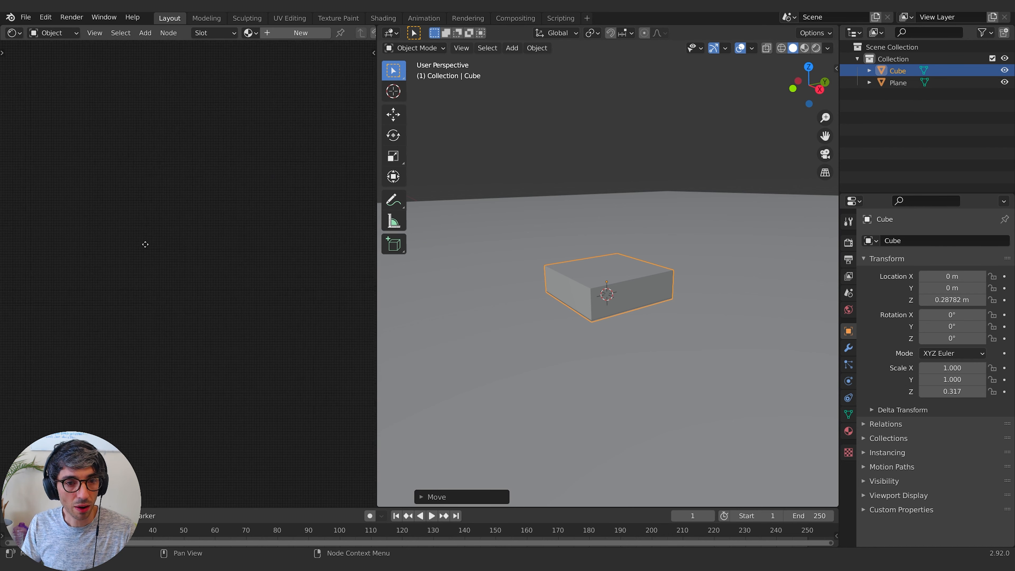
Step: Create a new material on the ground plane and bring its nodes into view in the Shader Editor
left_click(575, 400)
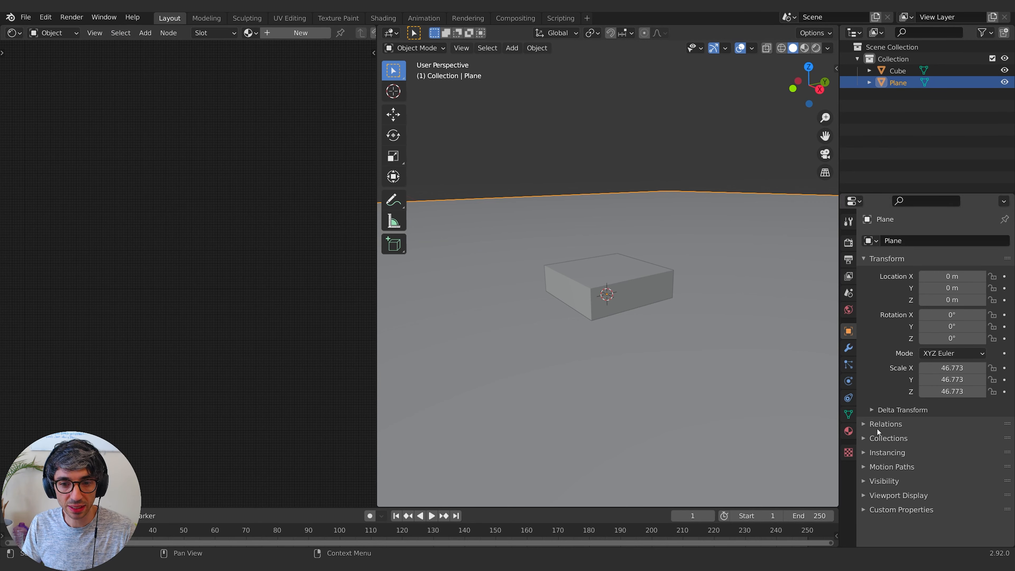
left_click(849, 431)
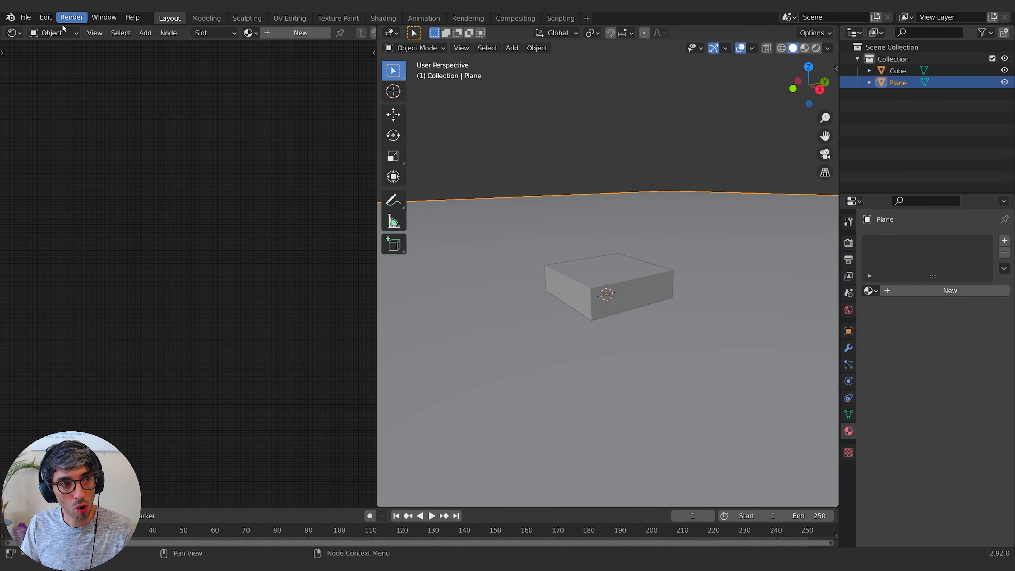
left_click(288, 35)
middle_click_drag(127, 322, 275, 315)
scroll(275, 315, "up", 9)
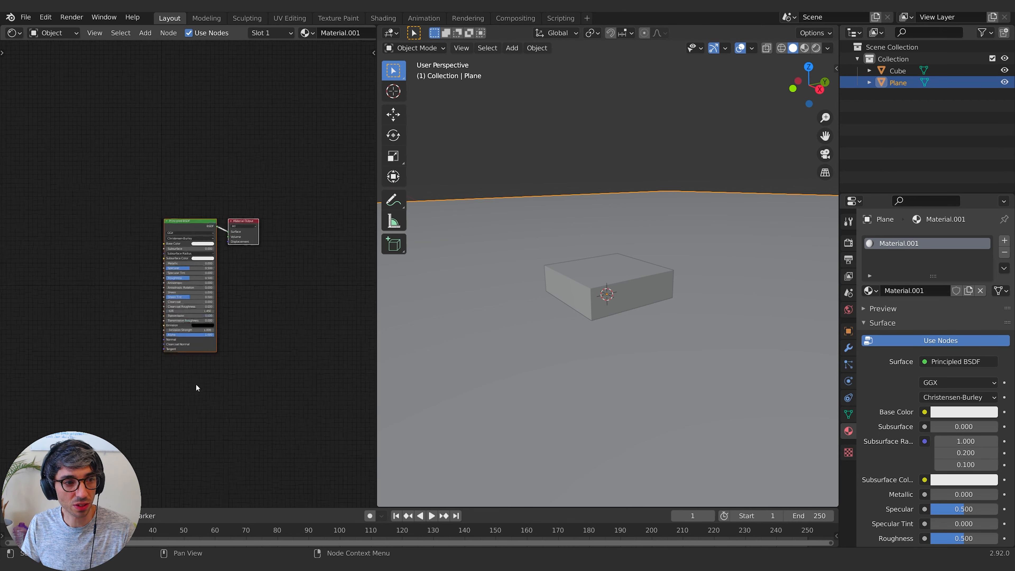
middle_click_drag(31, 373, 192, 385)
scroll(190, 326, "up", 3)
middle_click_drag(179, 333, 24, 335)
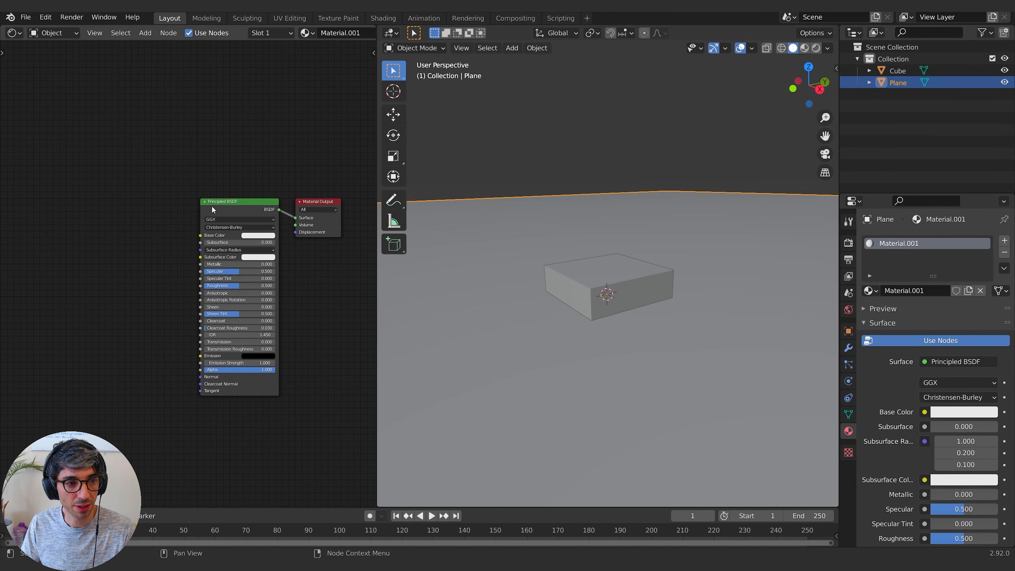
middle_click_drag(117, 352, 137, 364)
middle_click_drag(115, 323, 111, 324)
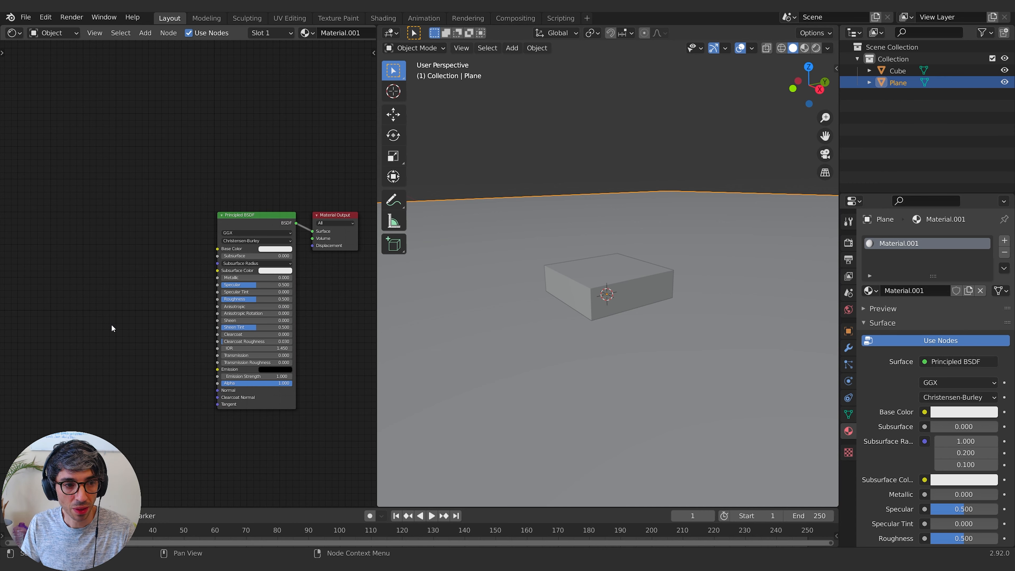
Step: Switch the viewport to rendered shading and enable Ambient Occlusion, Bloom and Screen Space Reflections for Eevee
left_click(816, 48)
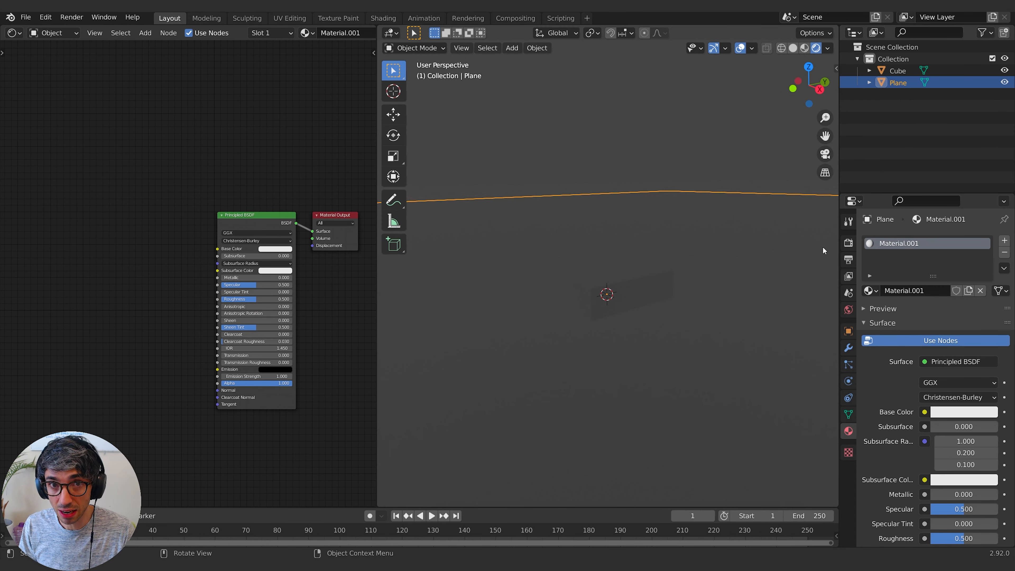
left_click(847, 243)
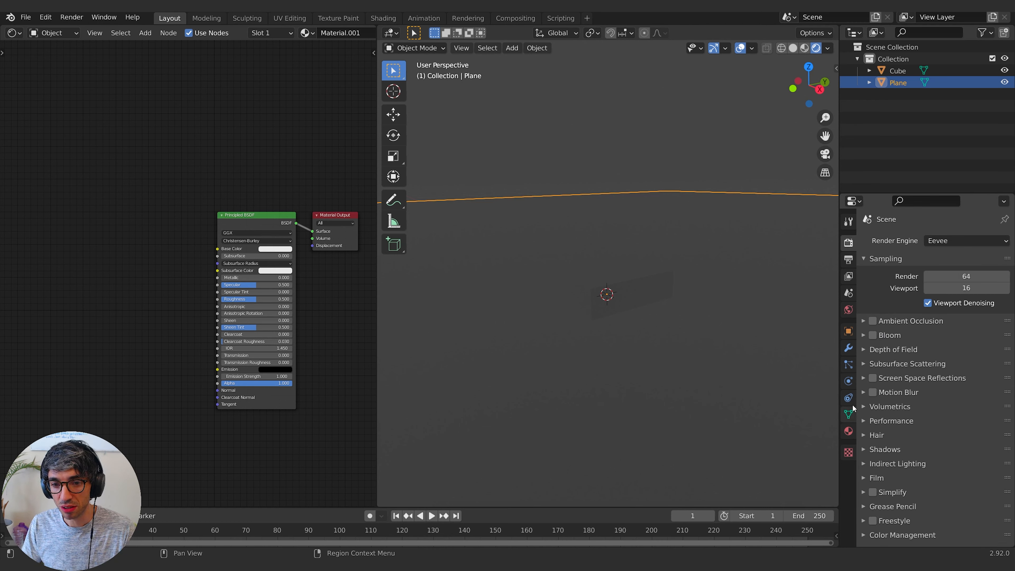
left_click(872, 321)
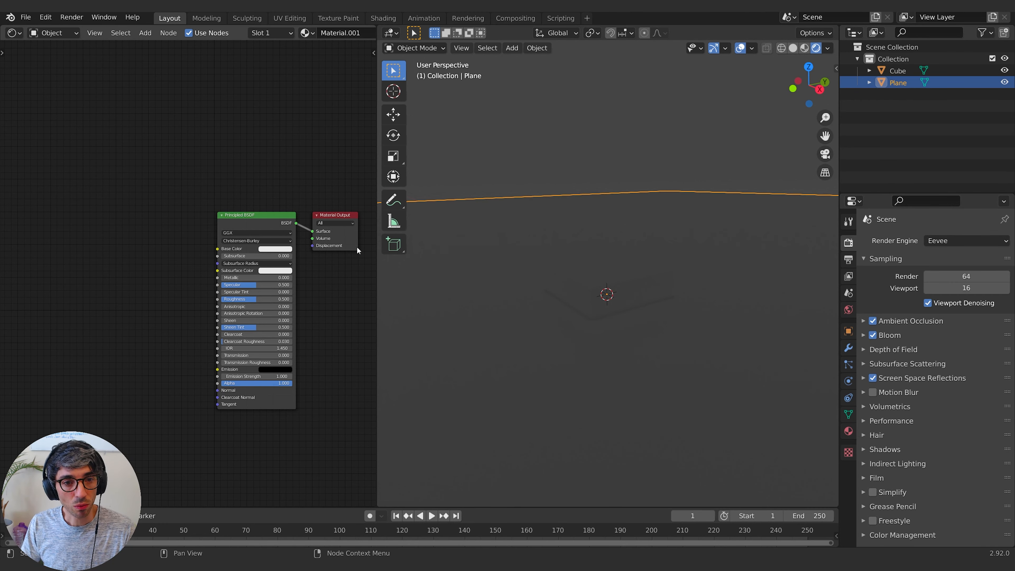
left_click(558, 142)
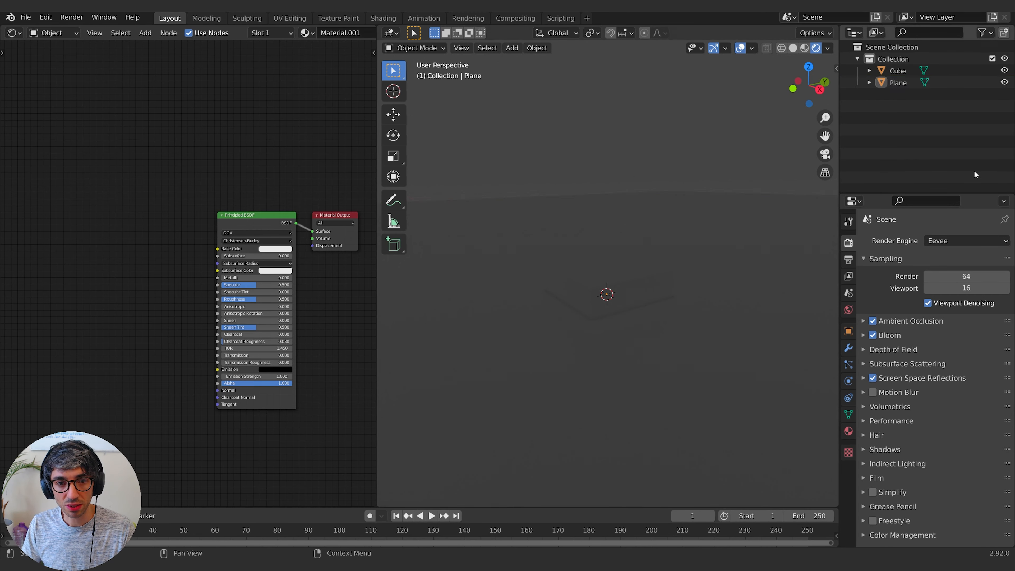
Step: Add a Sun light and rotate it so the cube casts a long shadow across the plane
middle_click_drag(125, 240, 194, 217)
scroll(195, 268, "up", 2)
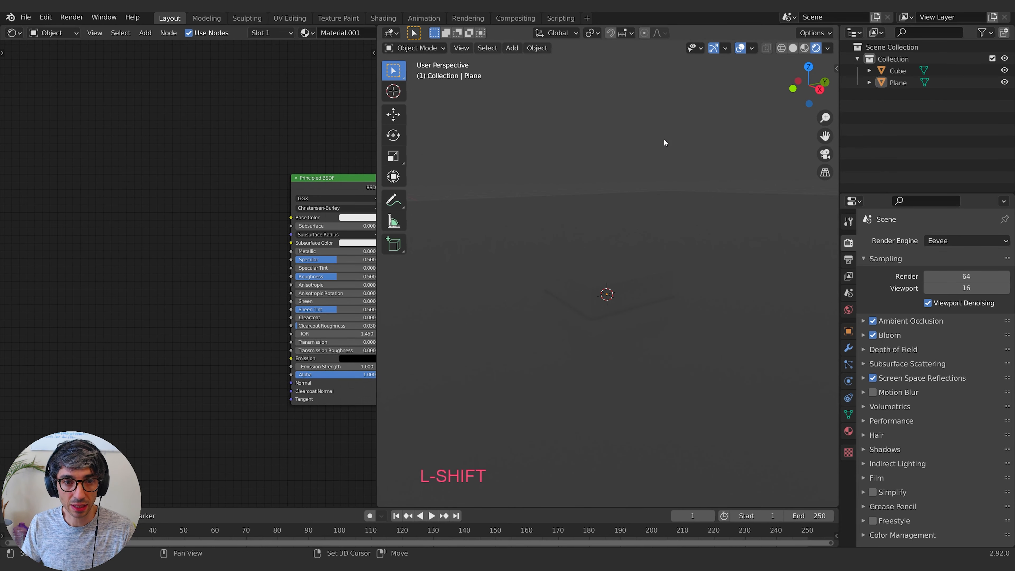
key("shift+a")
mouse_move(641, 281)
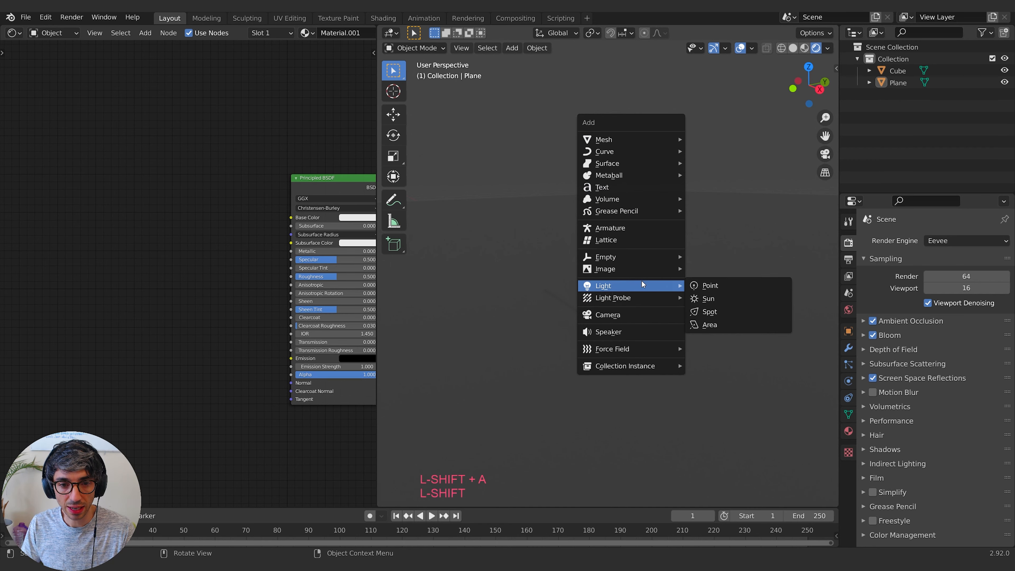
left_click(714, 297)
key("r")
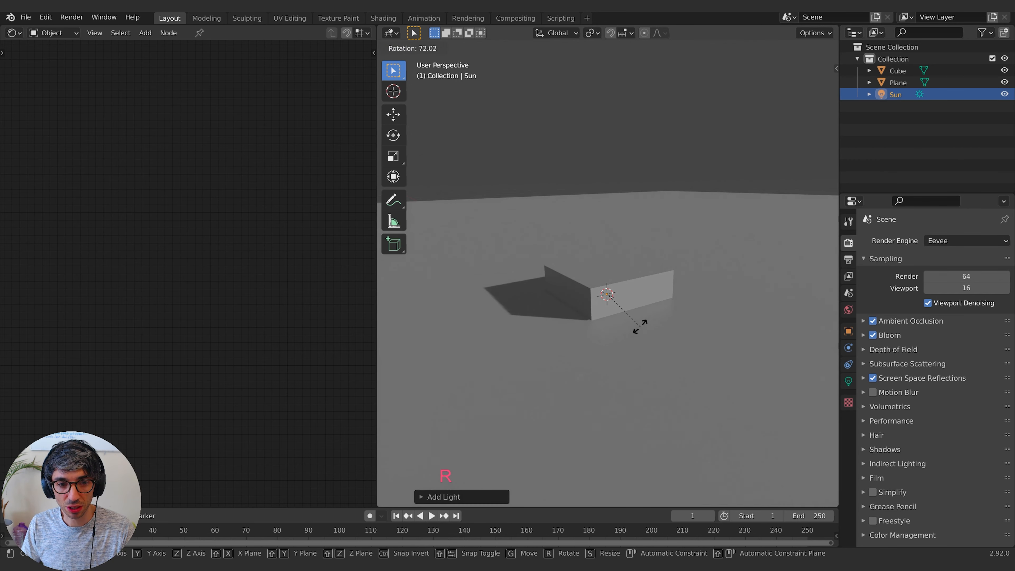
left_click(634, 327)
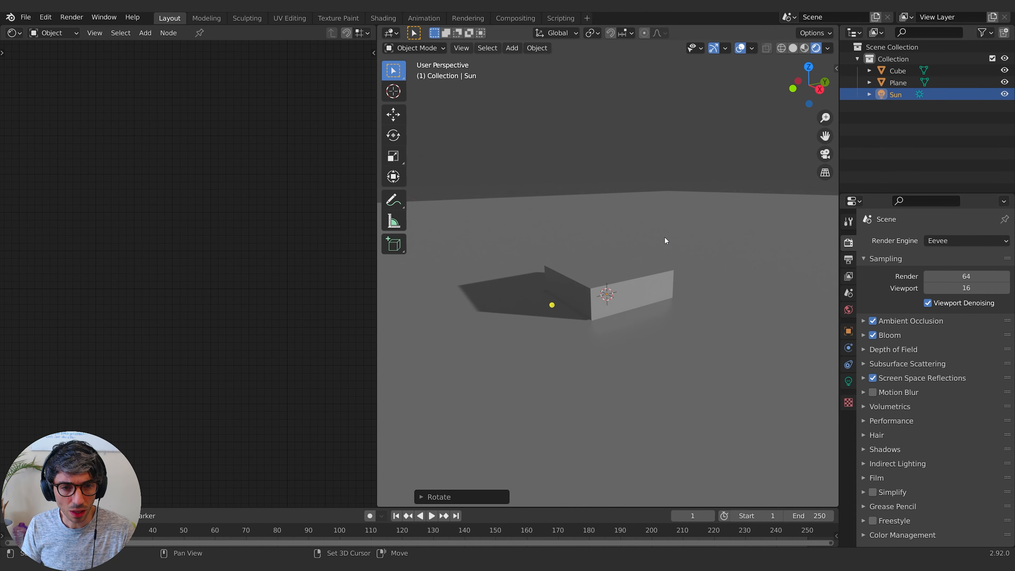
Step: Add a camera to the scene and look through it, with its frame enlarged in the viewport
key("shift+a")
left_click(609, 266)
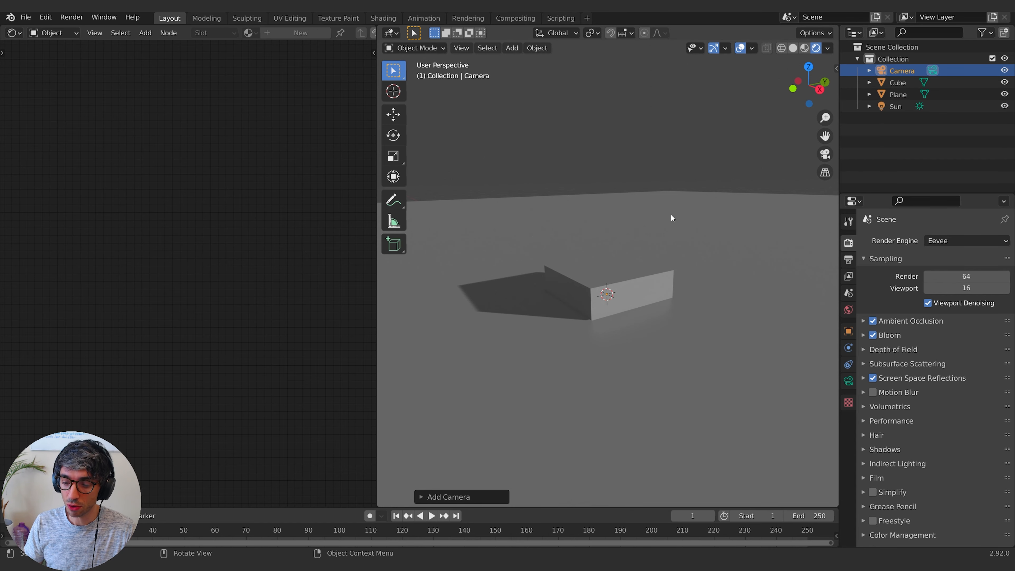
key("KP_0")
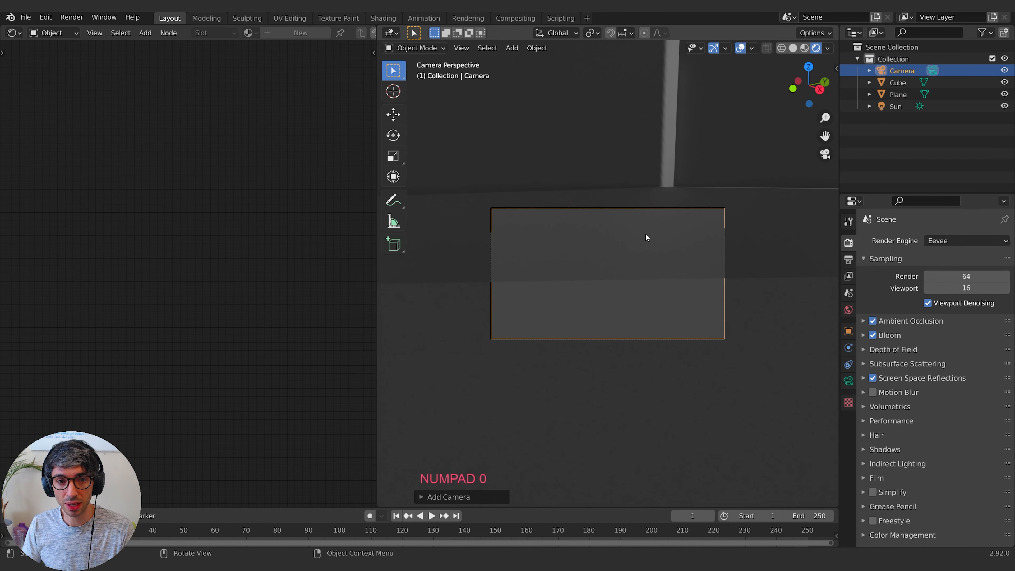
scroll(644, 304, "up", 3)
scroll(651, 295, "down", 1)
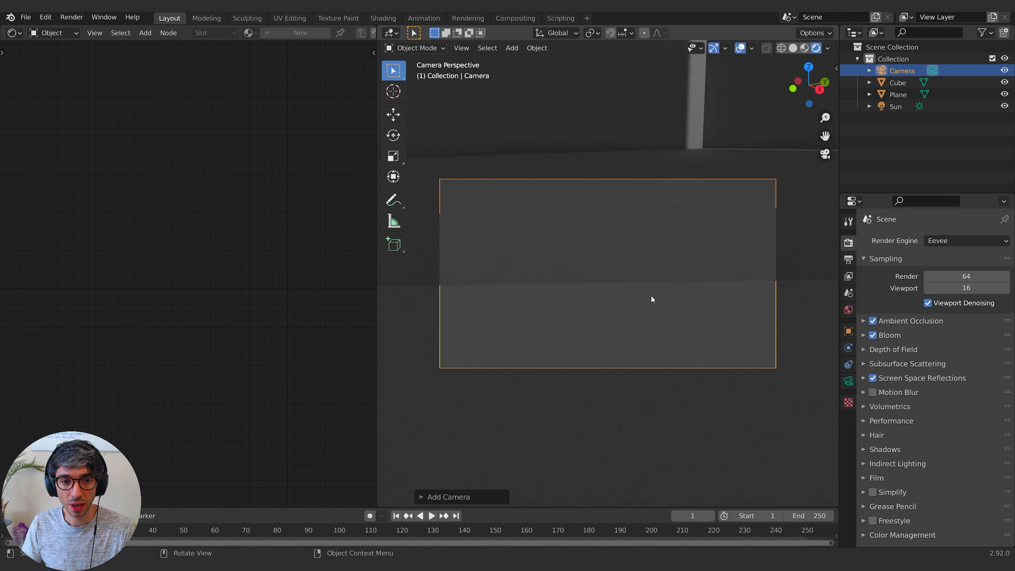
Step: Set the camera's viewport passepartout opacity to 1.000 so everything outside the frame is blacked out
scroll(641, 242, "up", 1)
scroll(641, 238, "down", 1)
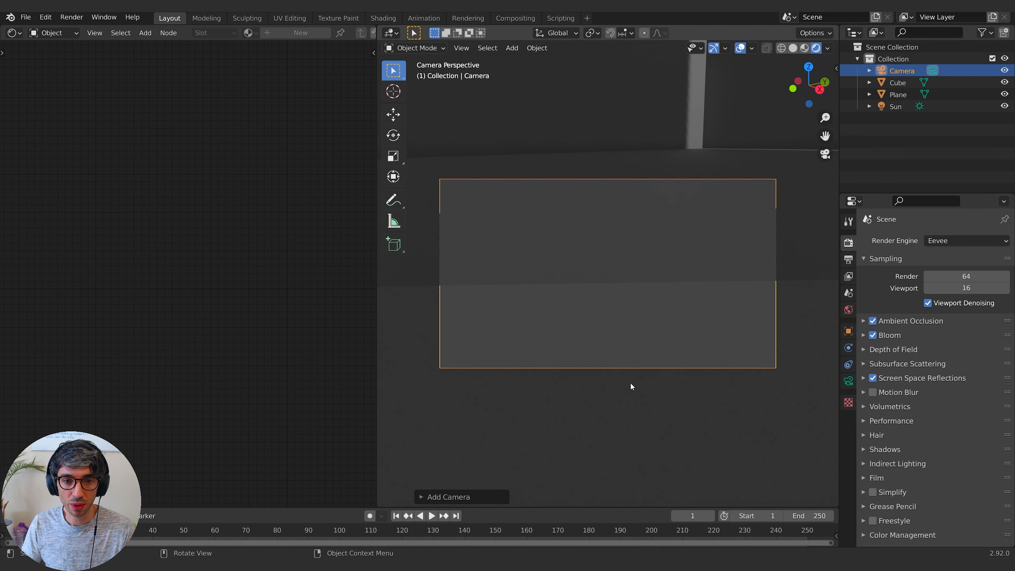
left_click(882, 71)
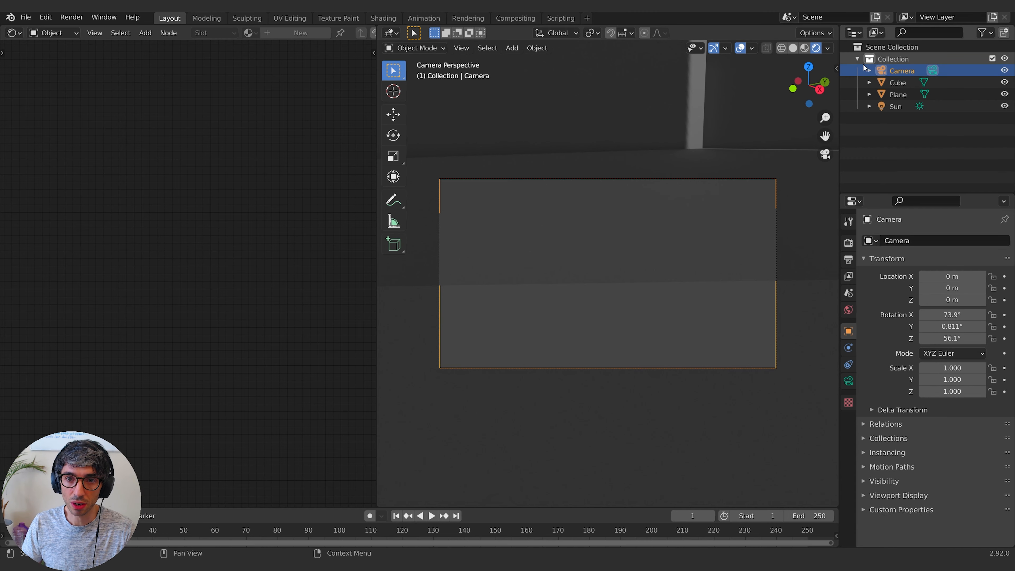
left_click(848, 380)
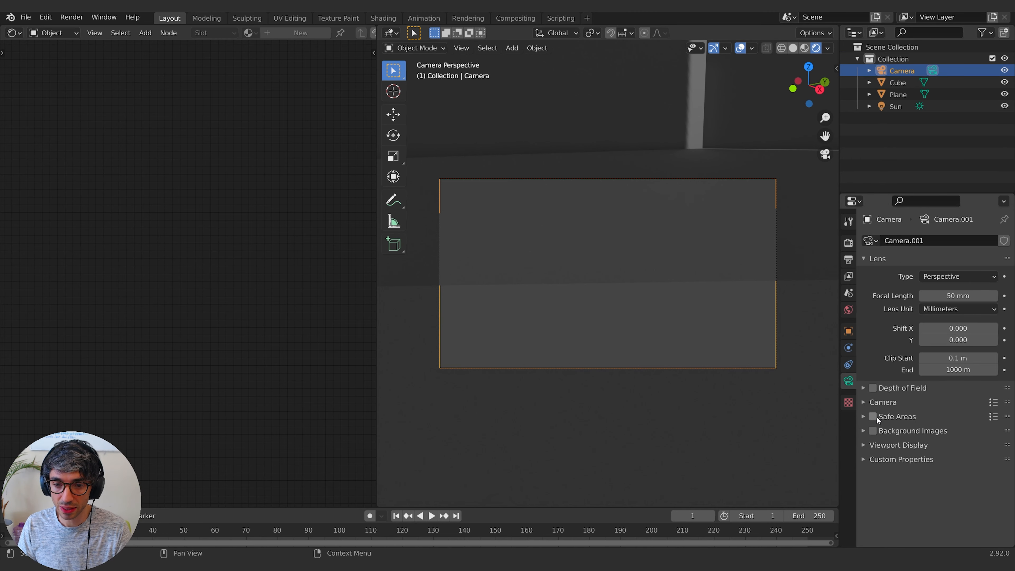
left_click(898, 455)
left_click(897, 446)
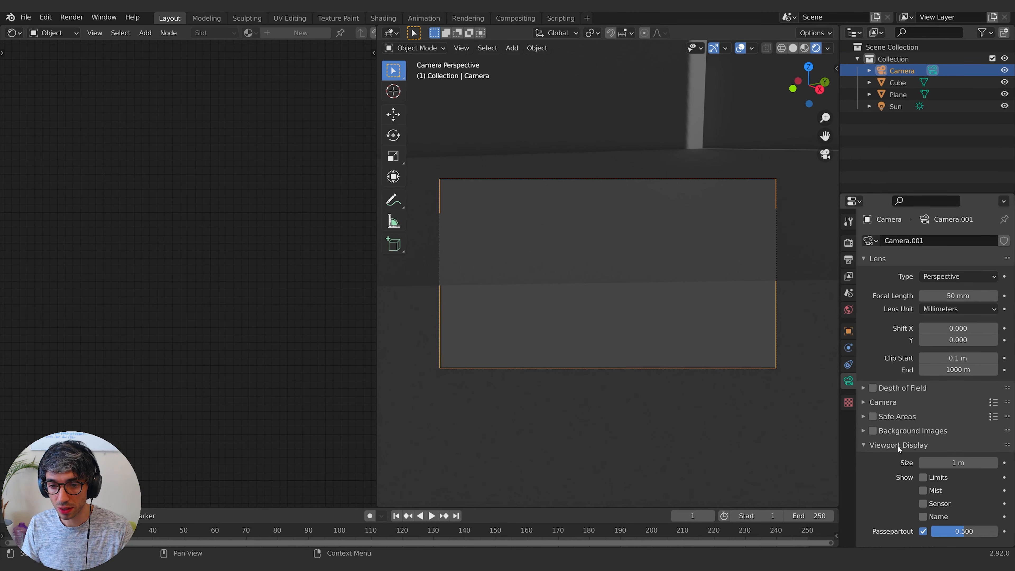
scroll(875, 467, "down", 3)
left_click_drag(936, 484, 995, 483)
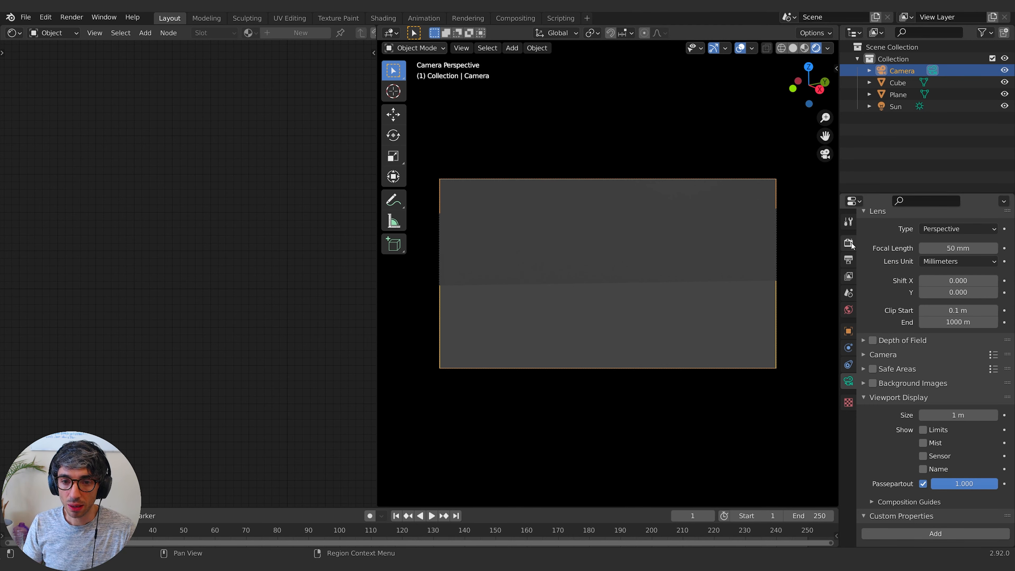
Step: Lock the camera to the view and pull it back until the cube and its shadow are framed
left_click(836, 68)
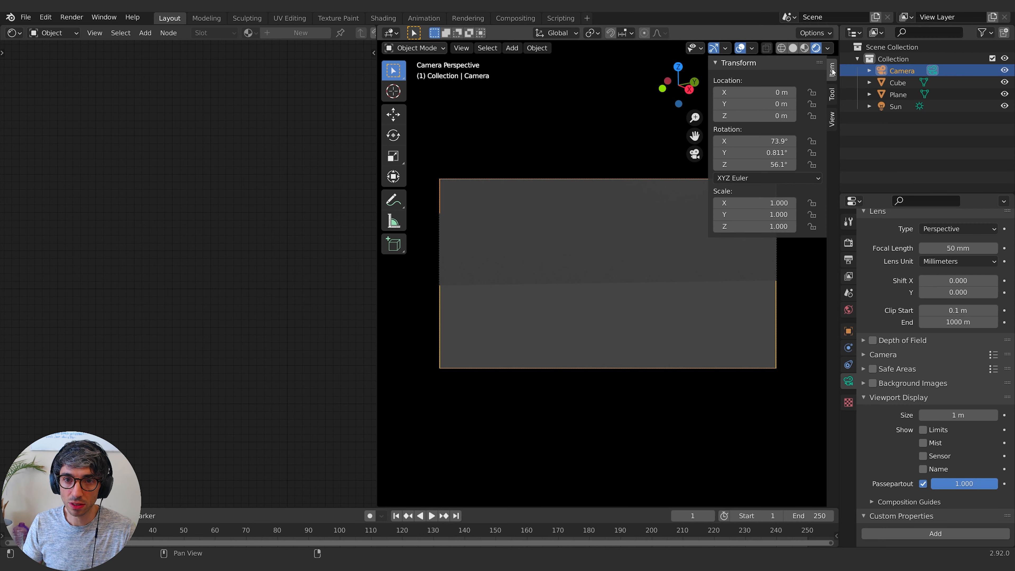
left_click(832, 117)
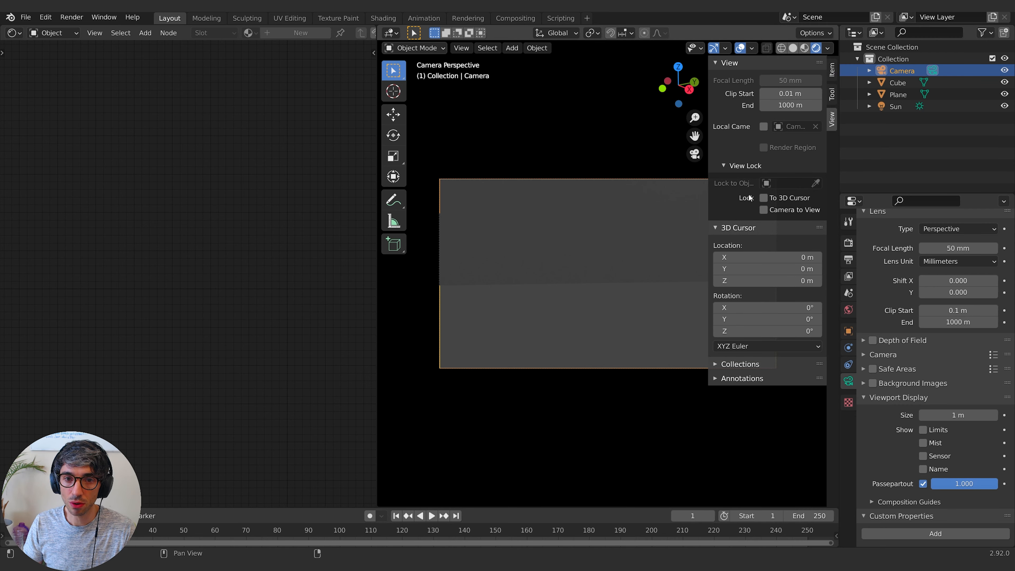
left_click(764, 209)
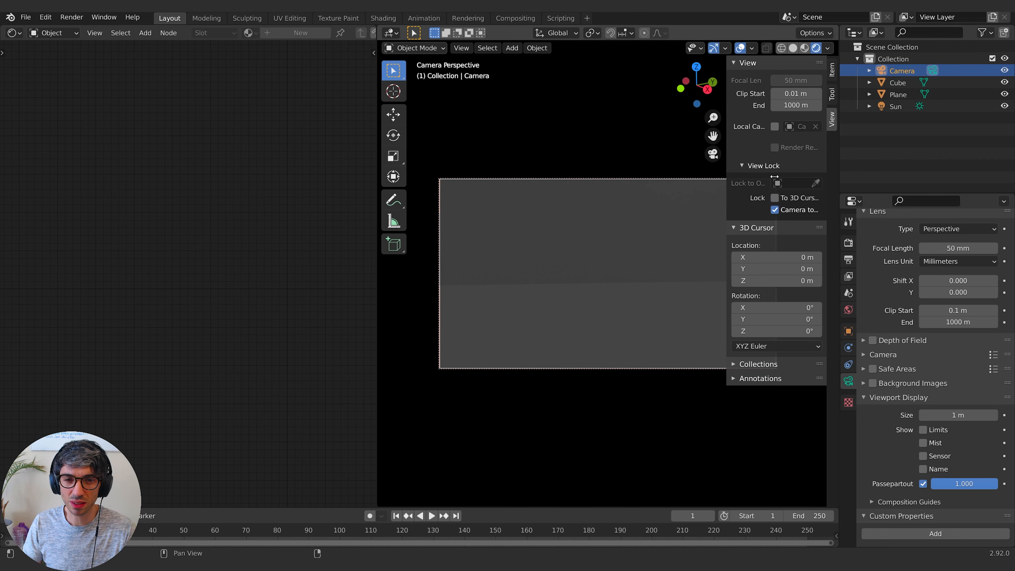
key("n")
scroll(656, 300, "down", 15)
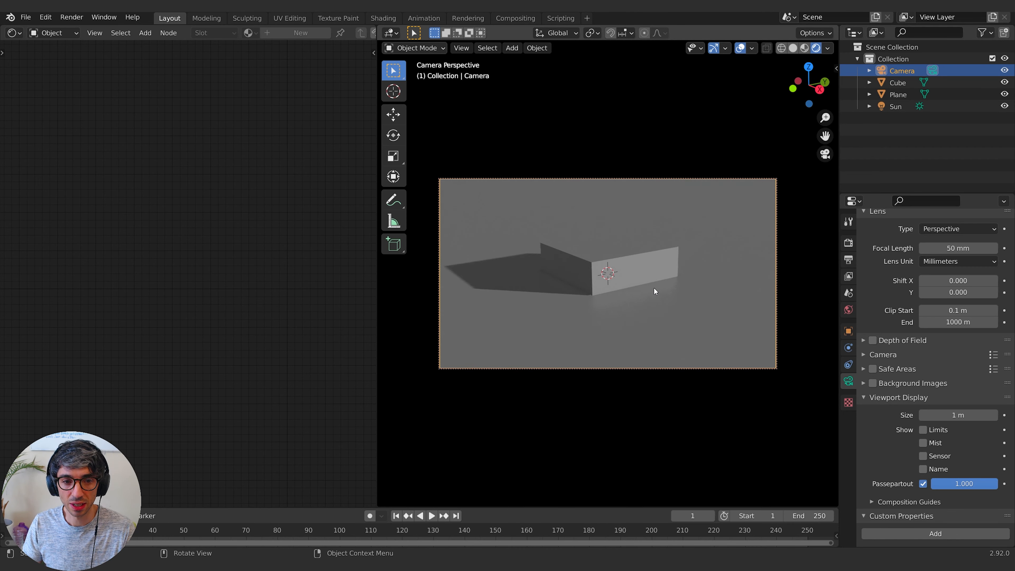
middle_click_drag(645, 284, 675, 288, "shift")
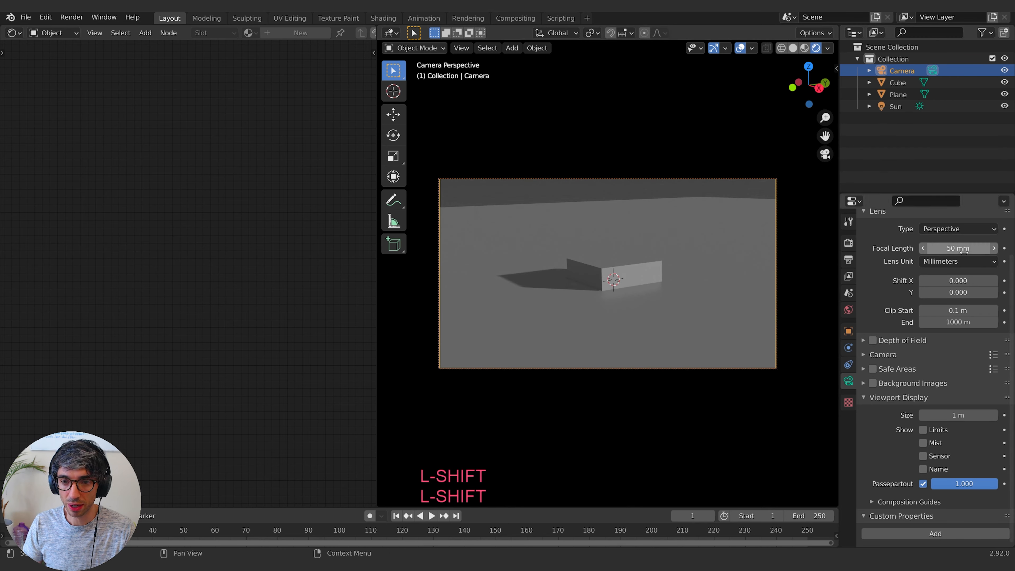
Step: Set the camera's focal length to 18 mm and move it closer to reframe the cube at a low angle
key("Return")
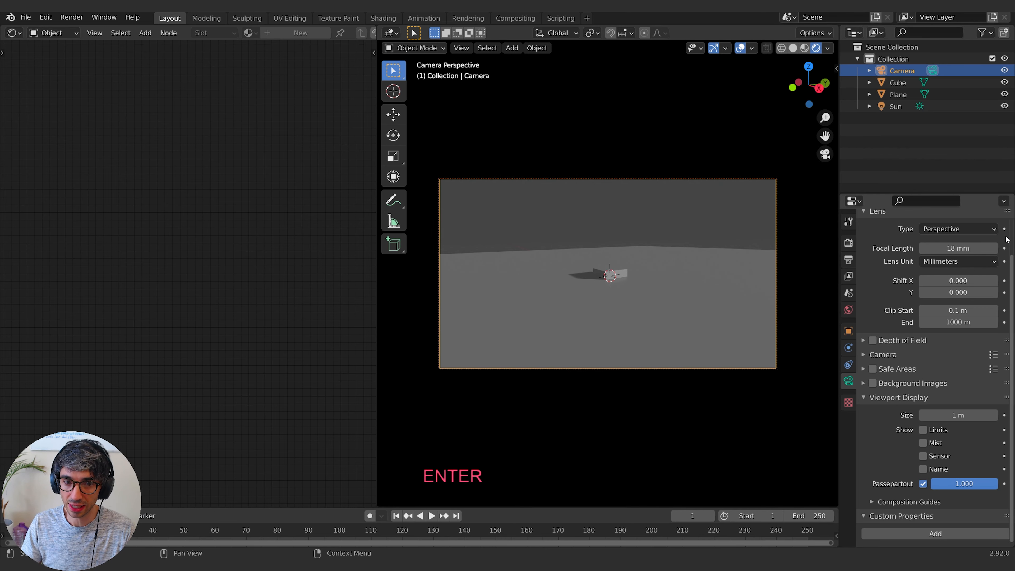
scroll(572, 290, "up", 5)
middle_click_drag(634, 276, 664, 292)
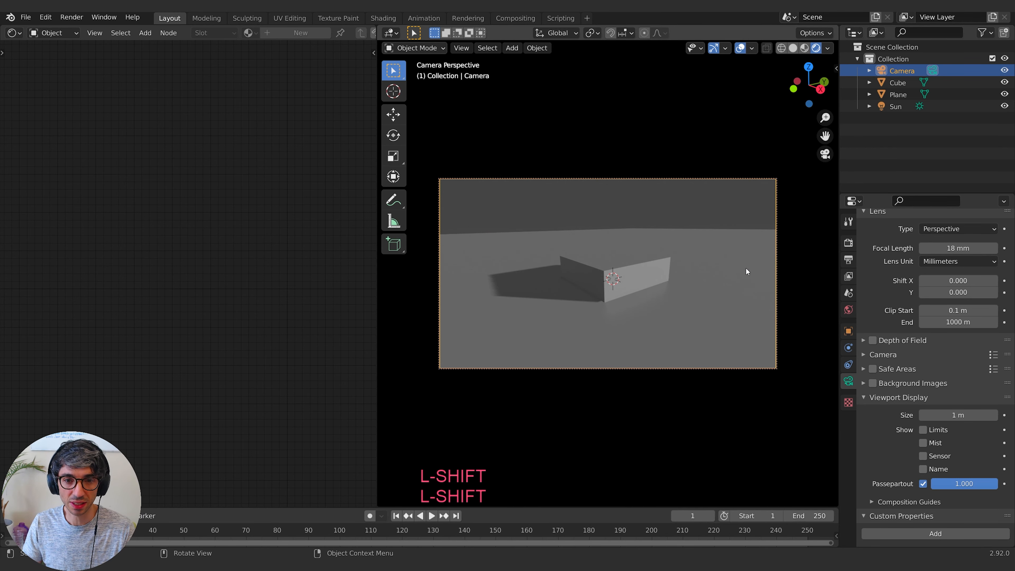
Step: Unlock the camera from the view and enlarge its frame in the viewport
left_click(836, 69)
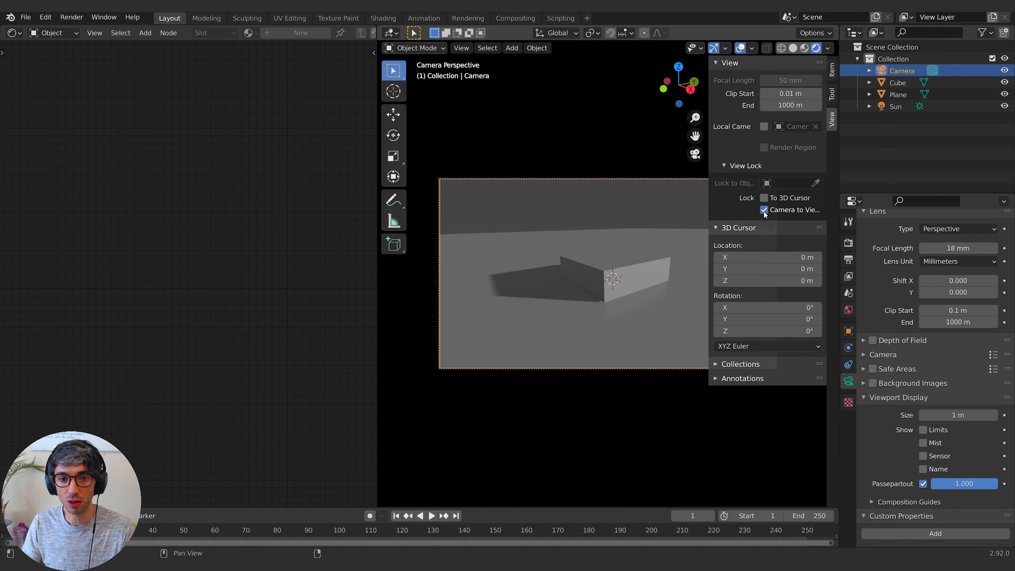
key("n")
key("Home")
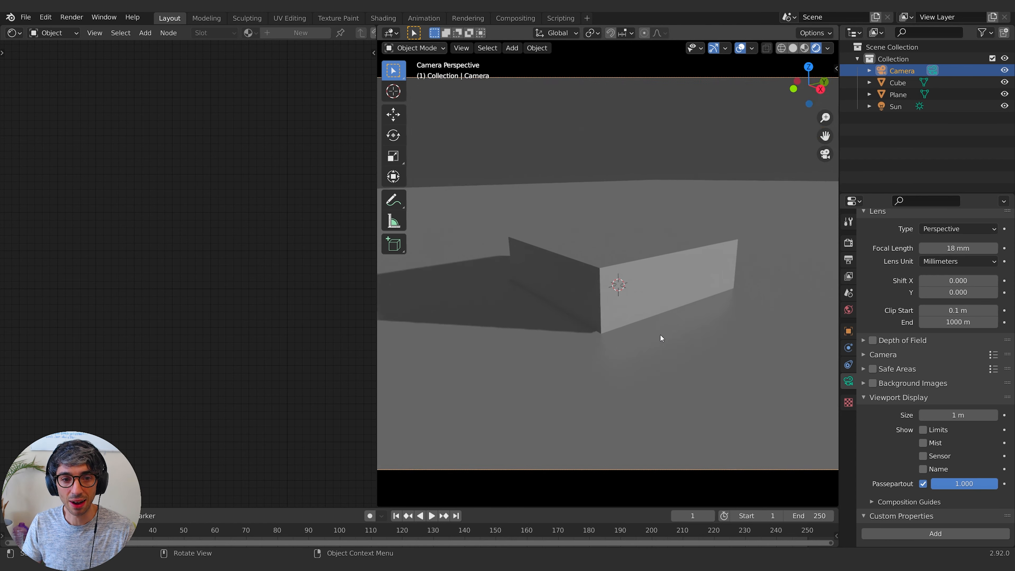
scroll(660, 334, "down", 6)
scroll(661, 334, "up", 8)
scroll(662, 335, "down", 6)
scroll(663, 336, "up", 2)
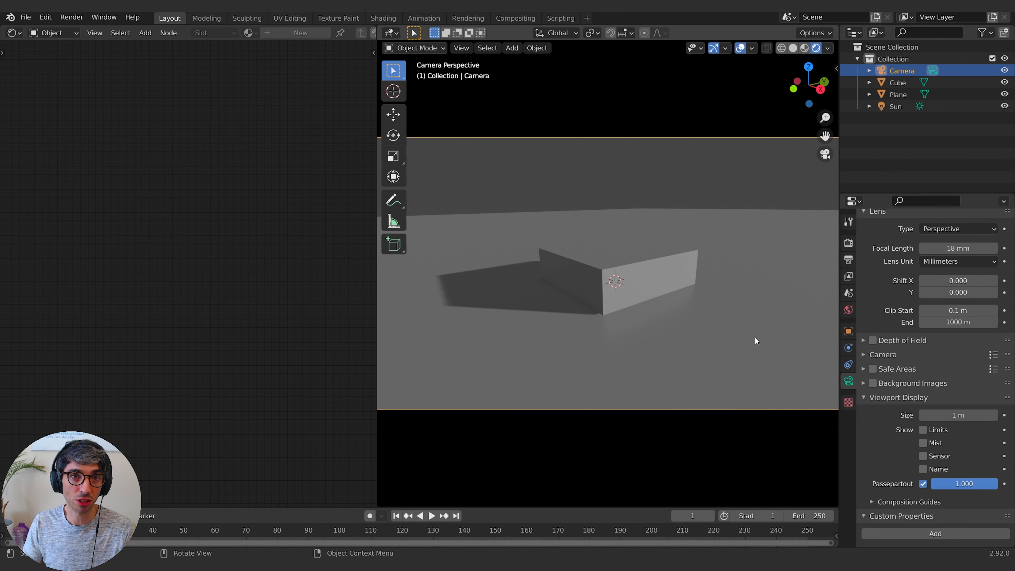
scroll(670, 315, "up", 3)
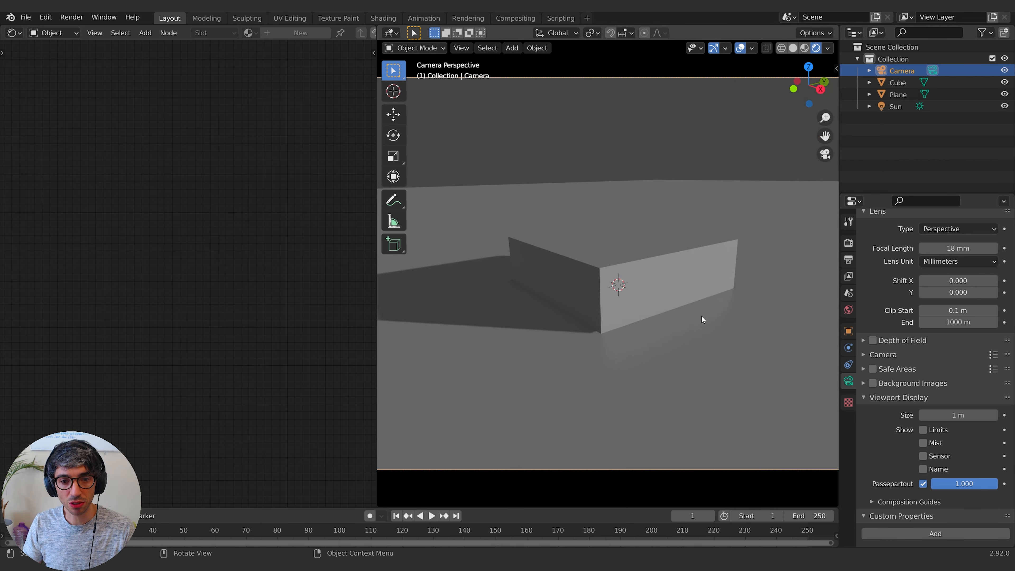
scroll(696, 331, "down", 1)
Step: Select the ground plane, widen the Shader Editor and add a Voronoi Texture node beside the Principled BSDF
left_click(554, 280)
left_click_drag(377, 323, 461, 324)
scroll(220, 292, "up", 2)
middle_click_drag(207, 290, 229, 303)
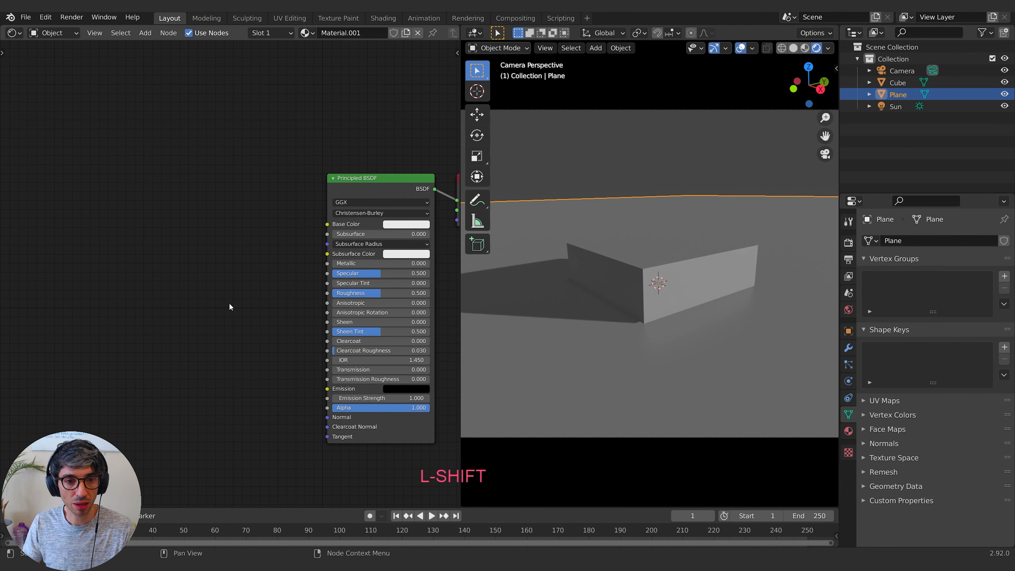
key("shift+a")
left_click(167, 234)
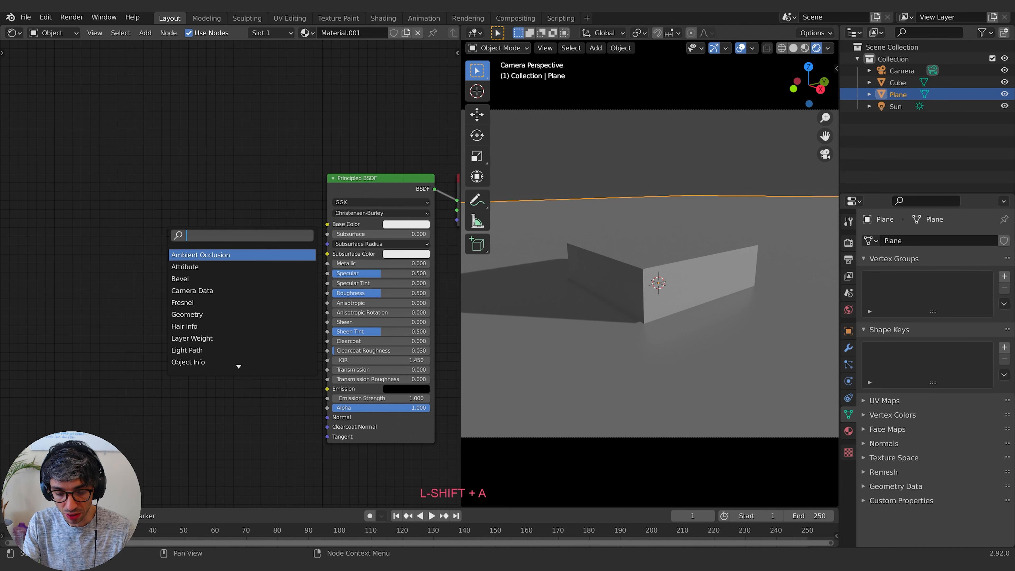
type("vor")
key("Return")
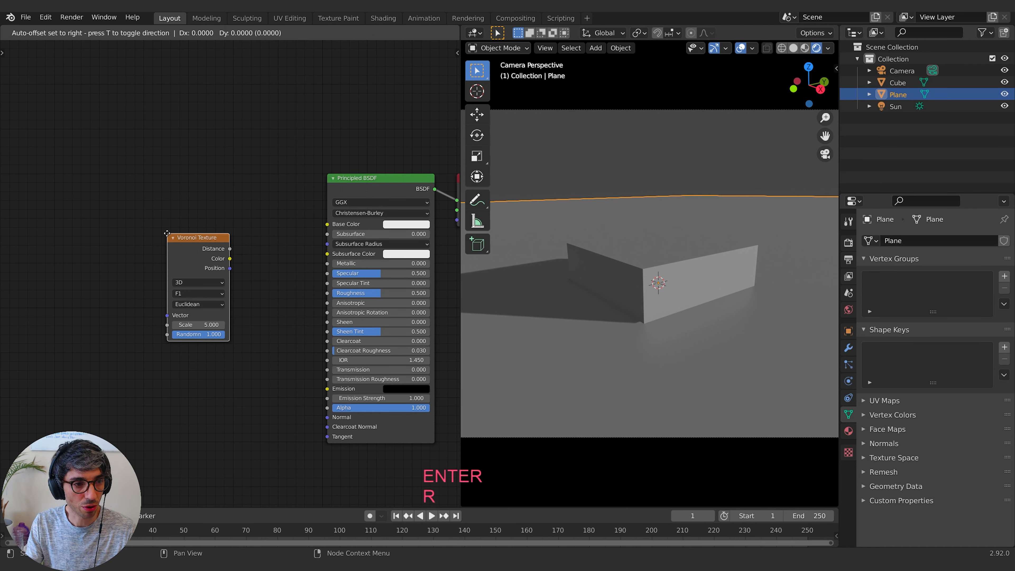
left_click(172, 212)
Step: Add a Texture Coordinate node in front of the Voronoi Texture node
left_click(134, 173)
key("shift+a")
left_click(129, 178)
type("tex")
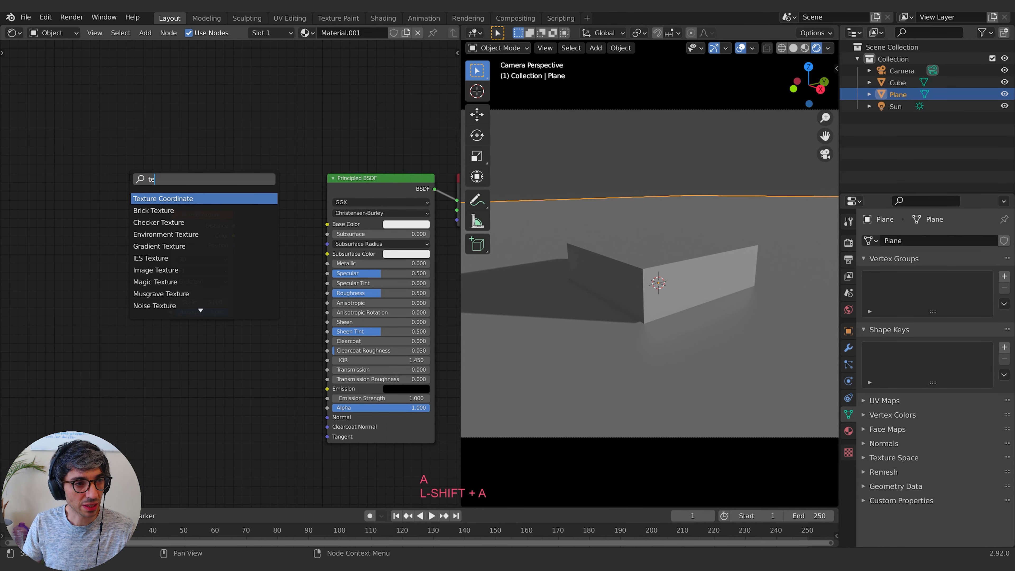
left_click(178, 198)
left_click(68, 231)
Step: Add a ColorRamp node between the Voronoi Texture and Principled BSDF nodes
middle_click_drag(113, 273, 187, 276)
key("shift+a")
type("c")
key("Down")
key("Down")
key("Down")
key("Down")
key("Down")
key("Down")
key("Down")
key("Down")
key("Return")
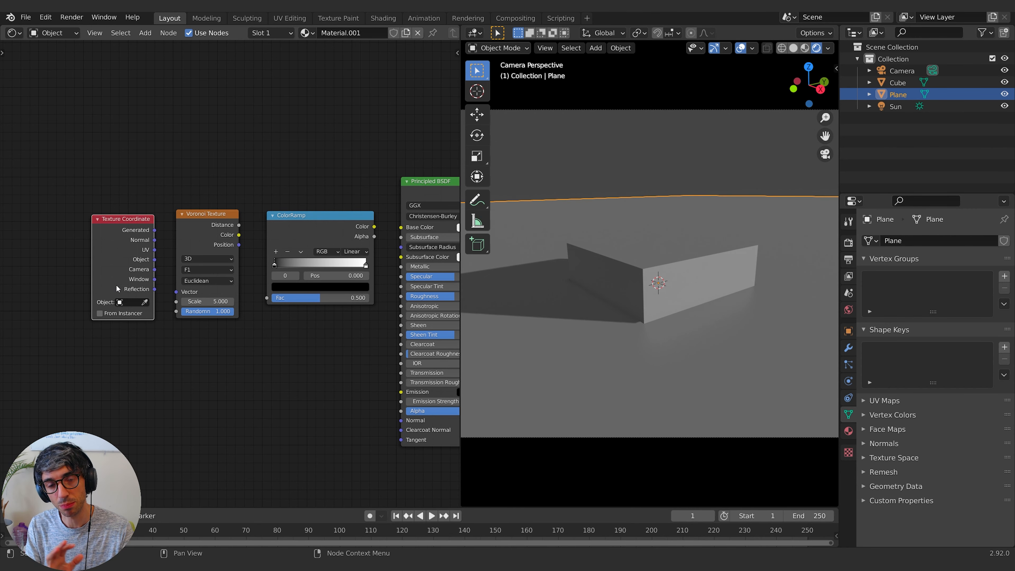
Step: Move the Voronoi Texture node slightly closer to the ColorRamp node
left_click(224, 235)
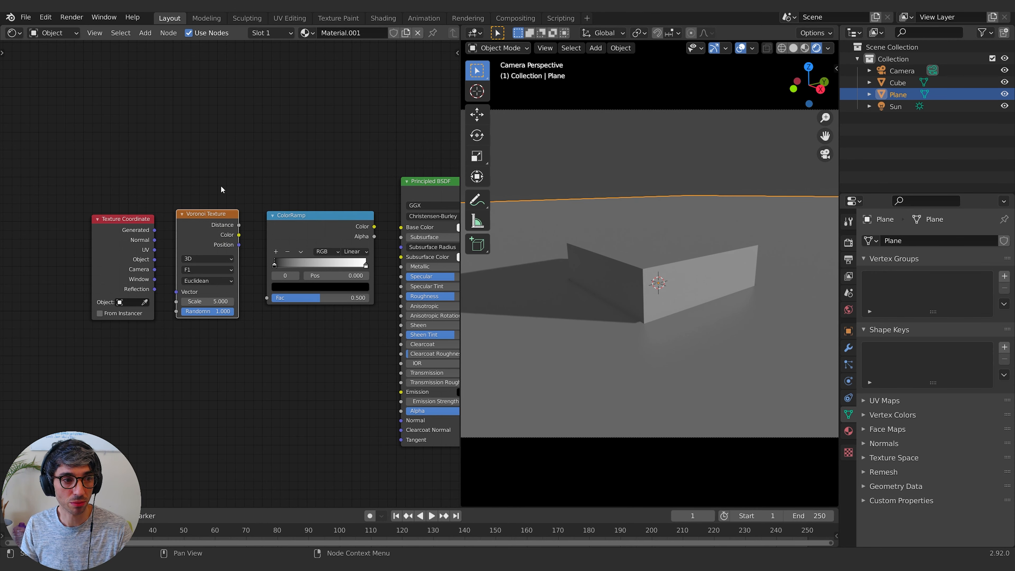
middle_click_drag(269, 143, 241, 143)
left_click(251, 216)
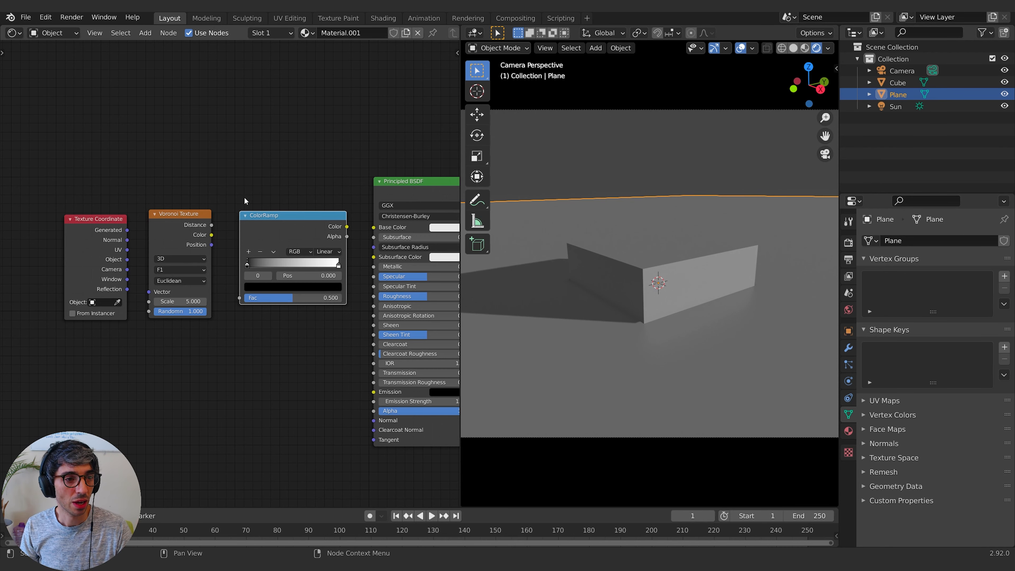
left_click(306, 189)
middle_click_drag(203, 174, 207, 174)
left_click_drag(196, 214, 205, 216)
middle_click_drag(218, 184, 210, 175)
left_click_drag(112, 223, 67, 275)
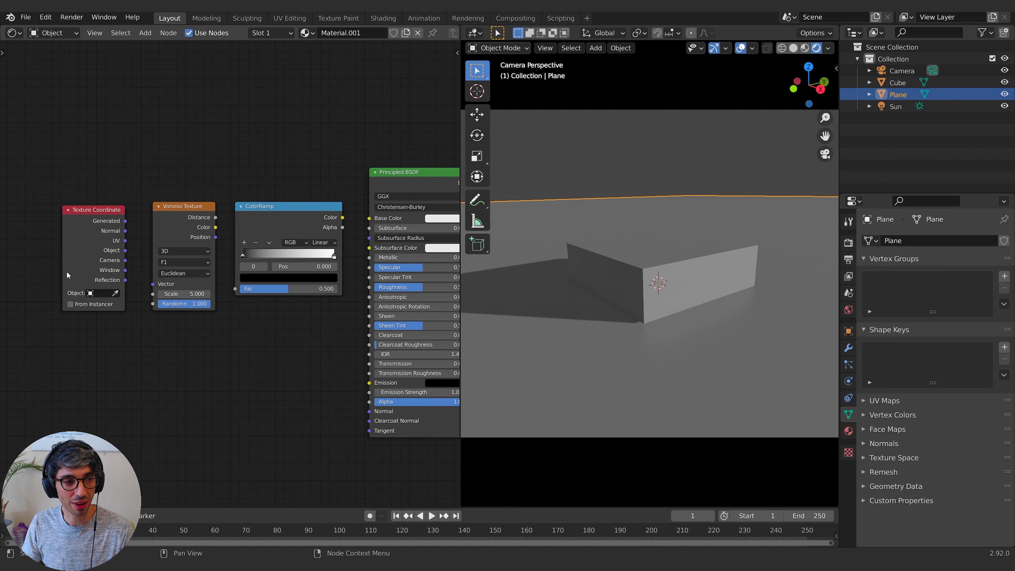
Step: Connect the Voronoi Distance output to the ColorRamp Fac, and the ColorRamp Color to the Principled BSDF Emission
left_click(177, 219)
middle_click_drag(185, 221, 164, 212)
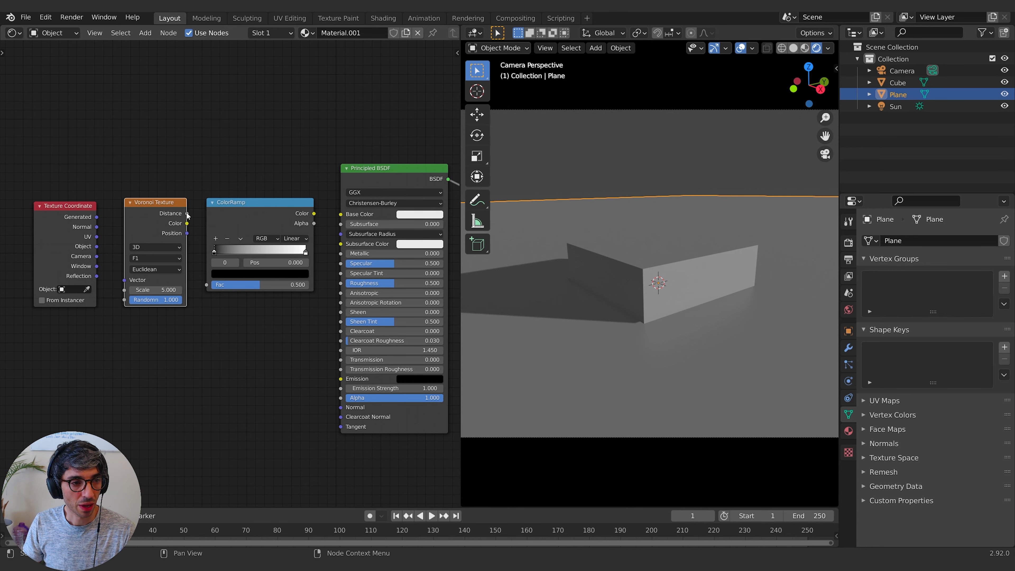
left_click_drag(187, 216, 207, 285)
middle_click_drag(207, 284, 152, 272)
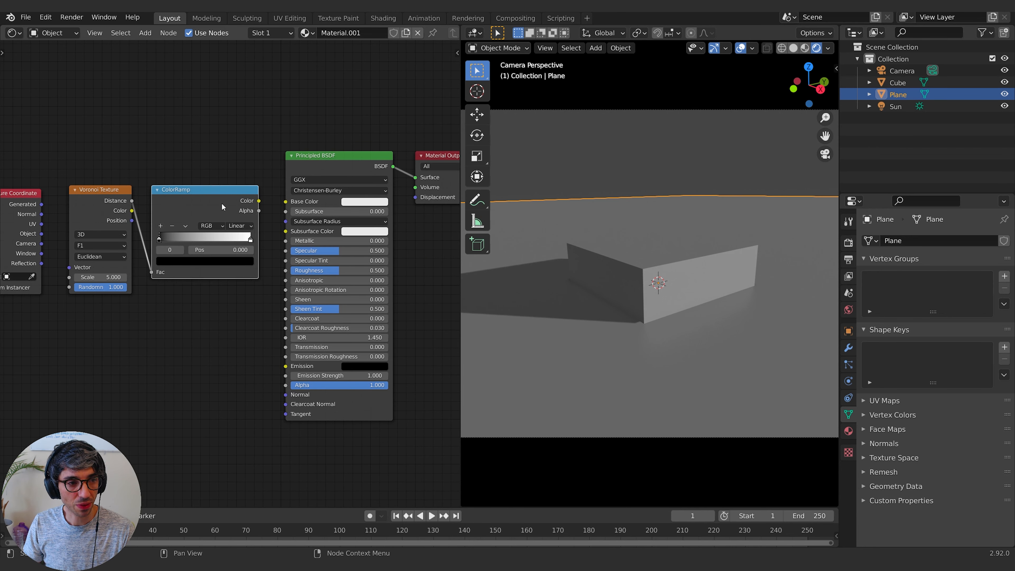
left_click_drag(222, 206, 285, 367)
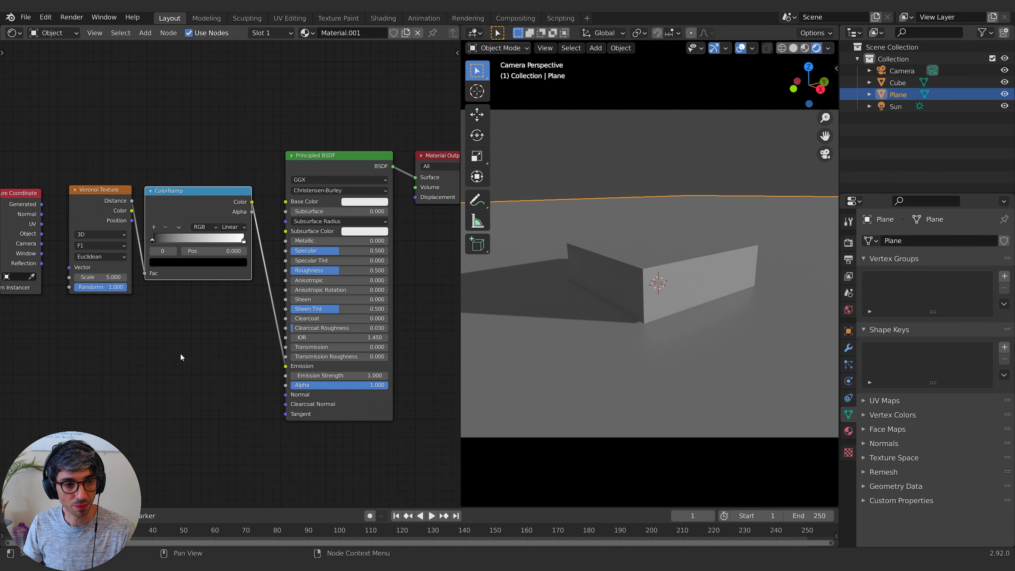
middle_click_drag(204, 316, 256, 312)
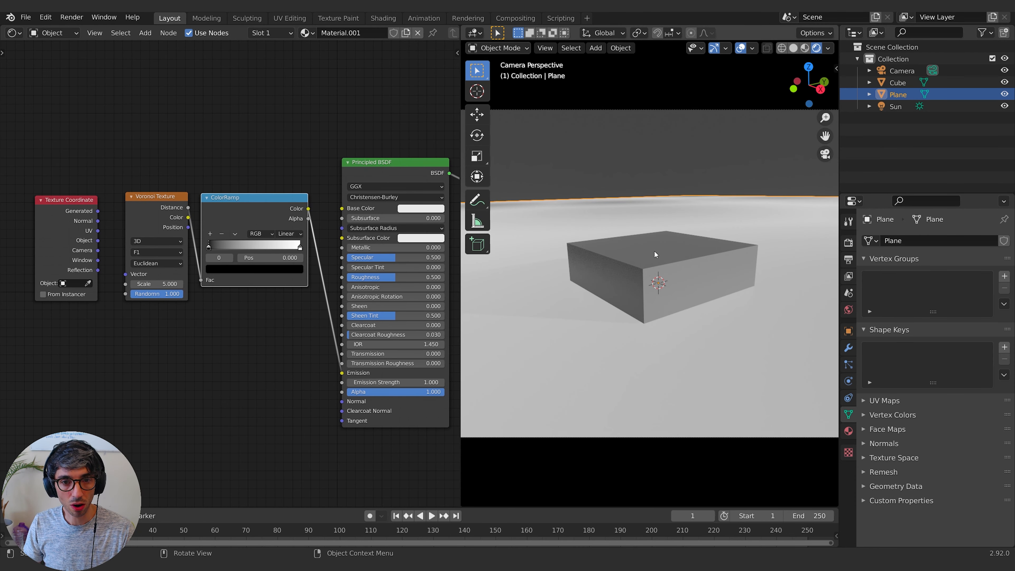
Step: Move the ColorRamp's black stop to position 0.624 and its white stop to 0.764
left_click_drag(209, 247, 275, 249)
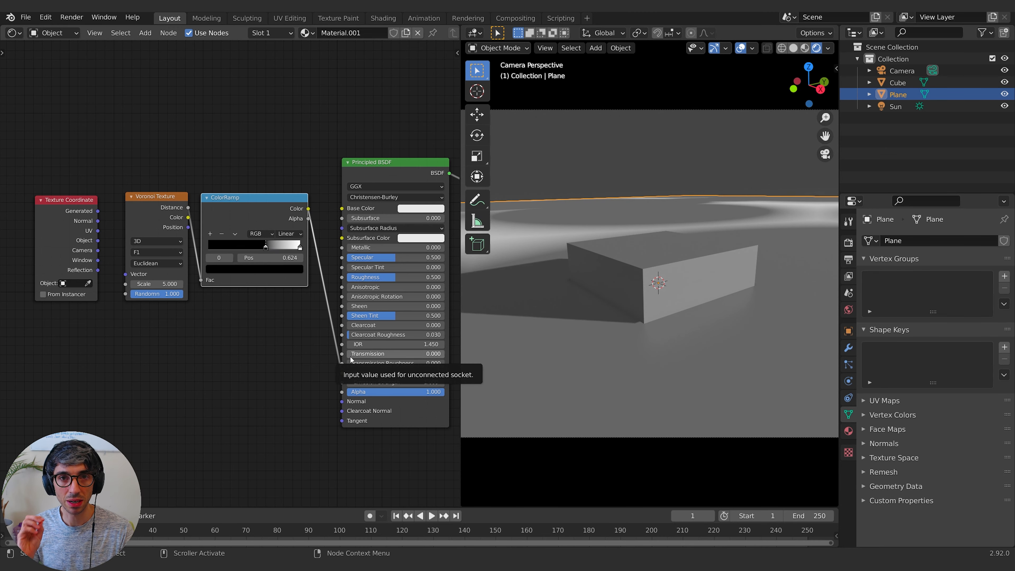
left_click_drag(300, 247, 278, 249)
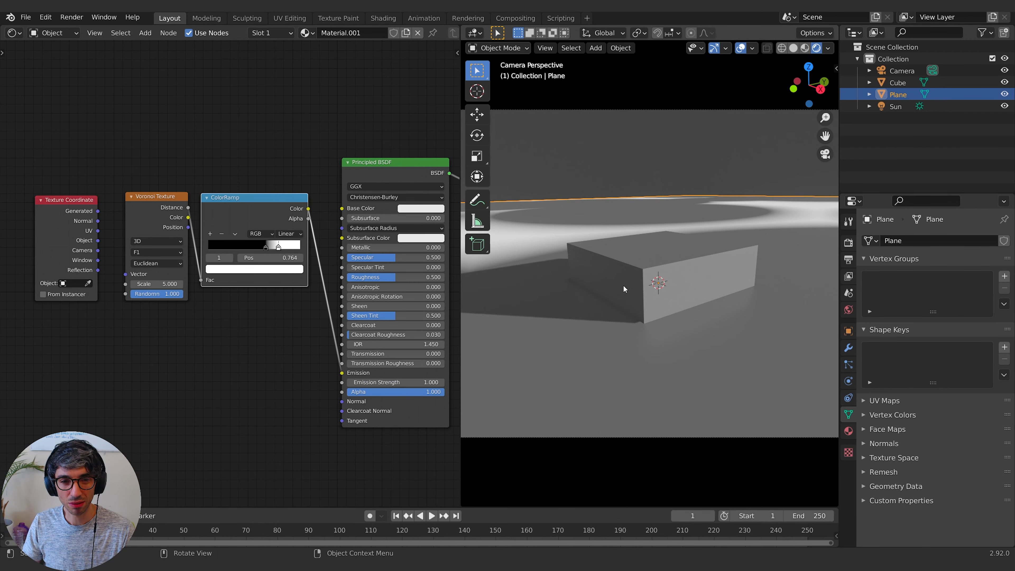
Step: View the whole plane from above and set the Voronoi Texture's distance metric to Manhattan
middle_click_drag(623, 285, 646, 339)
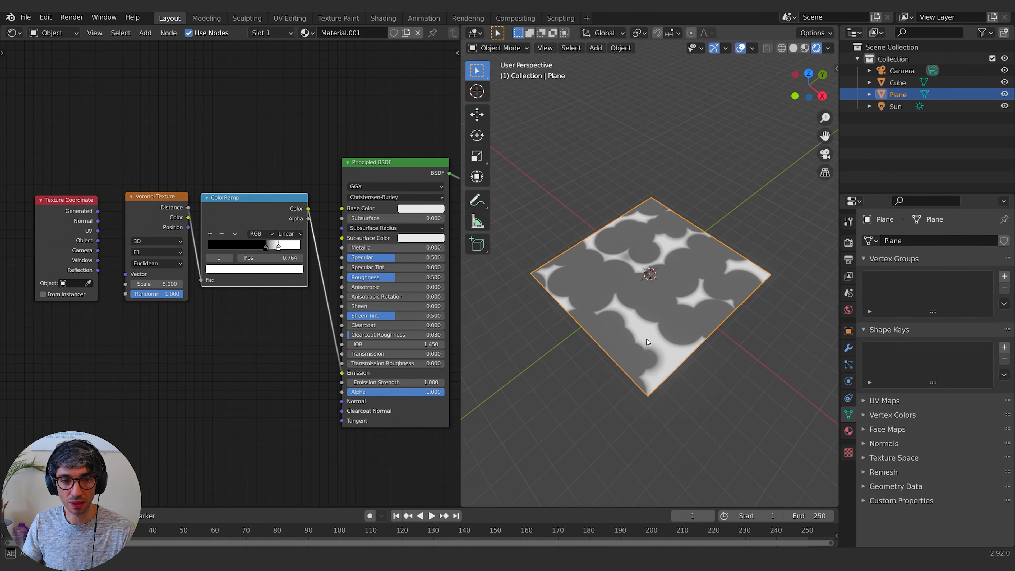
scroll(646, 339, "up", 2)
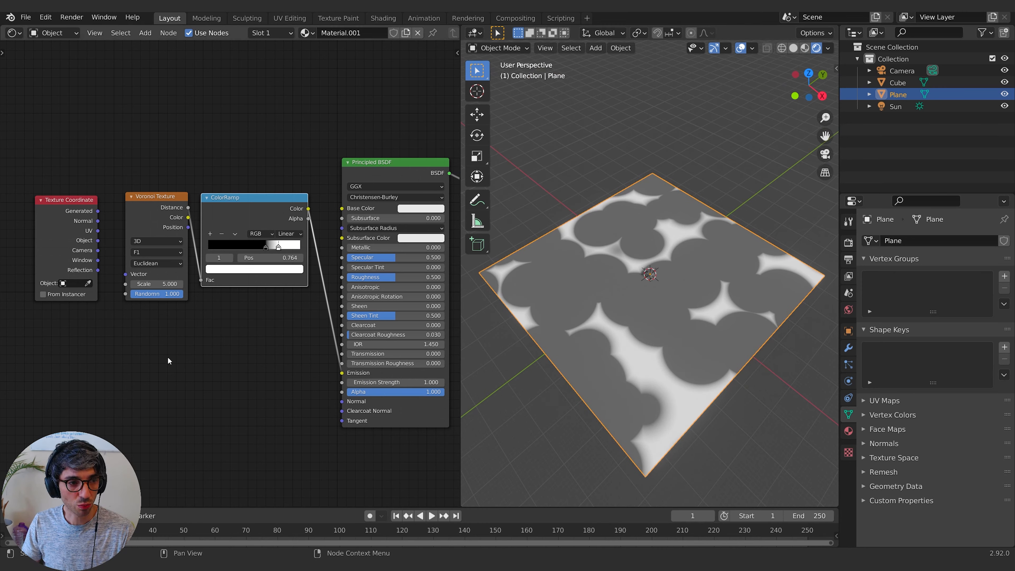
left_click(168, 265)
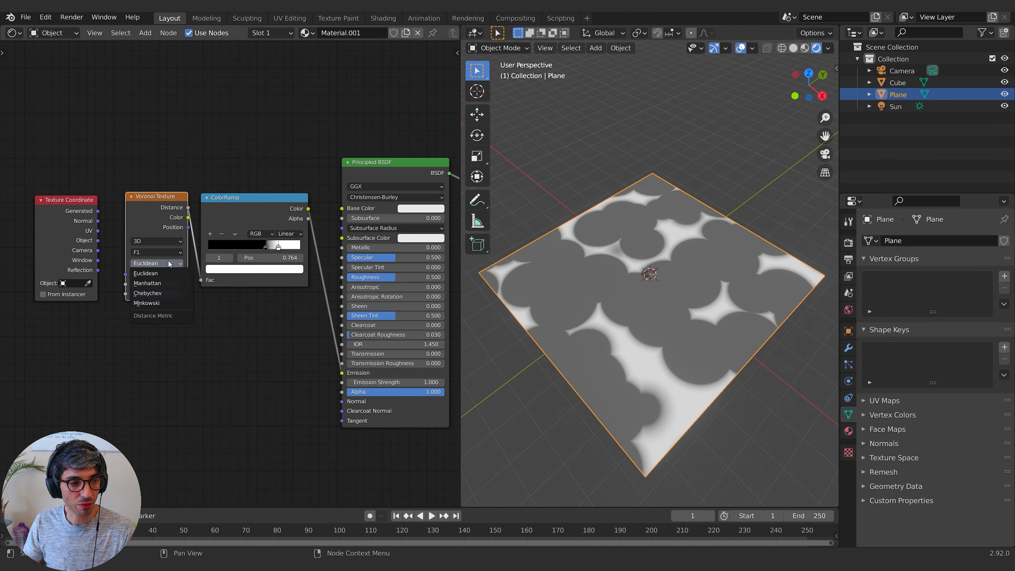
left_click(169, 284)
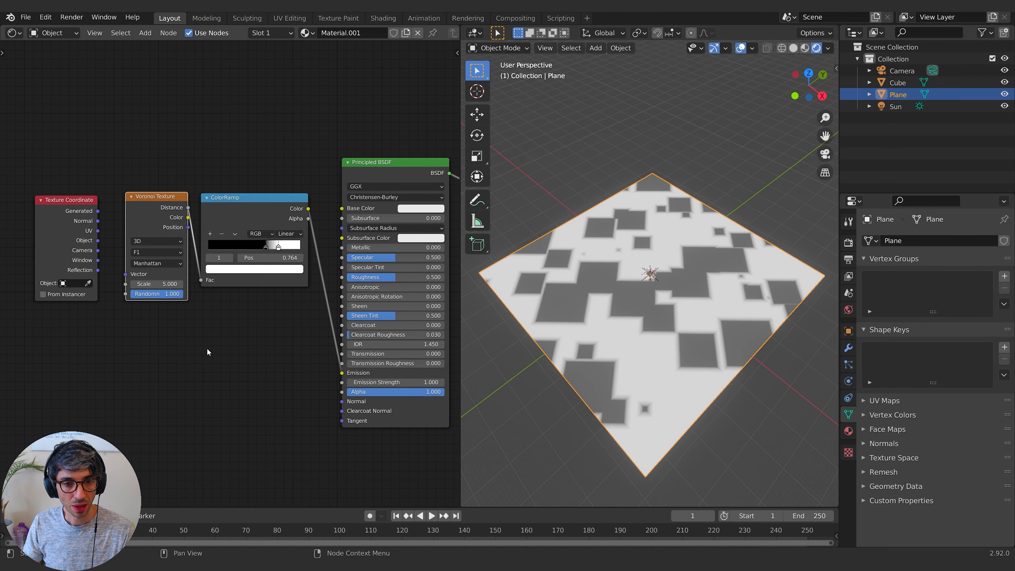
Step: Move the ColorRamp's black stop to position 0.318 and set the ramp's interpolation to Constant
left_click(258, 204)
left_click(285, 232)
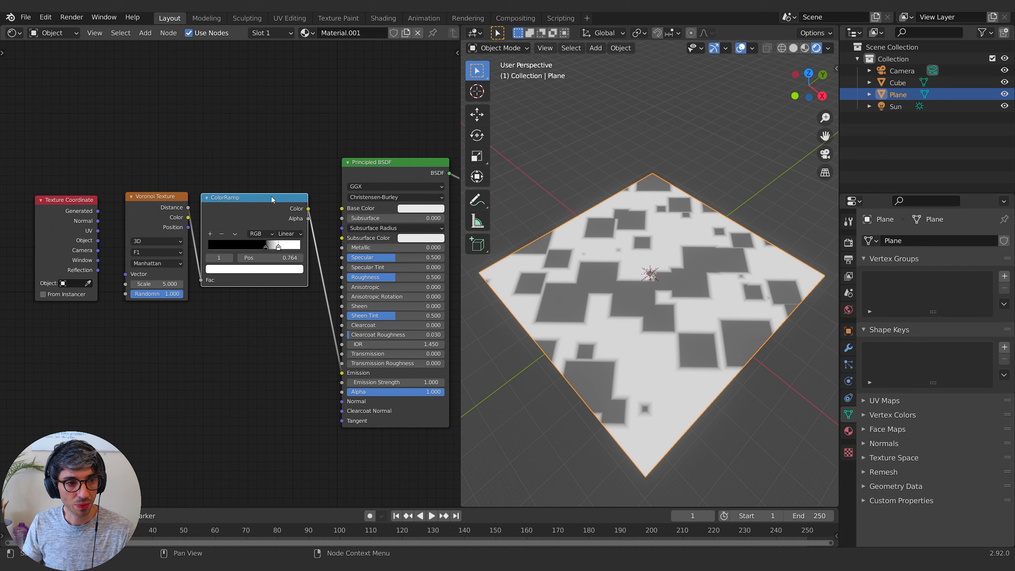
left_click_drag(264, 245, 238, 243)
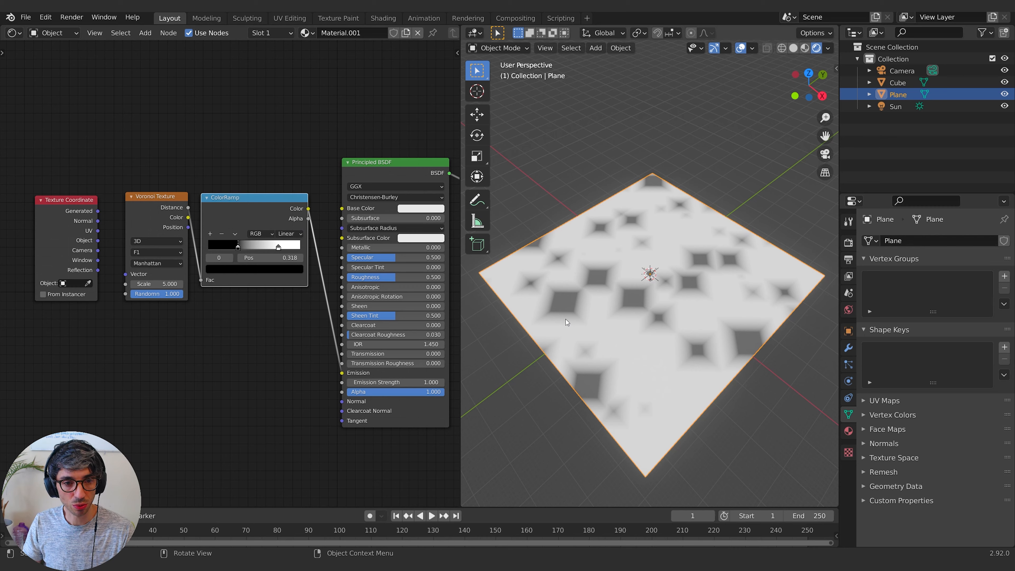
left_click(292, 234)
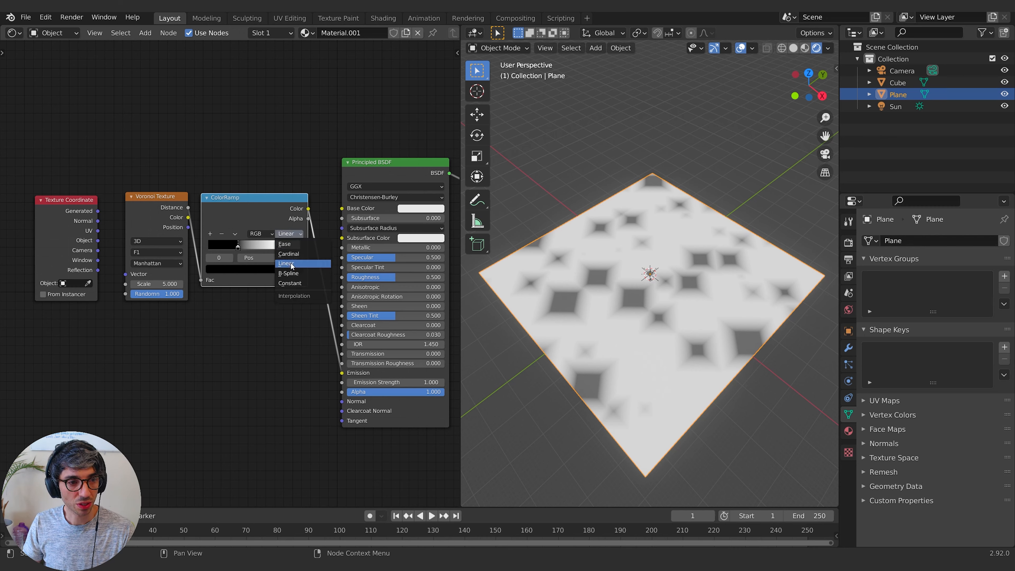
left_click(294, 283)
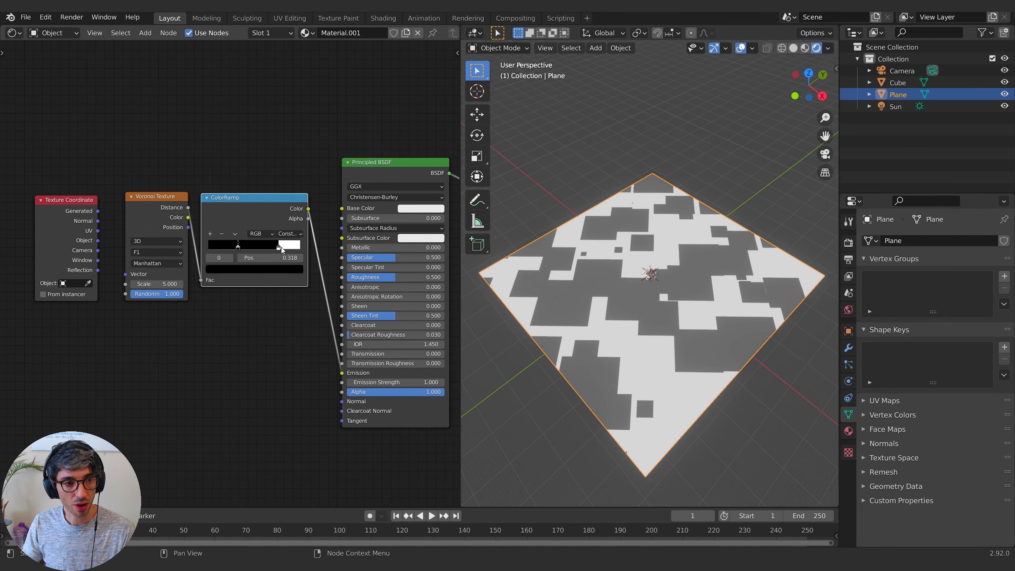
Step: Shift the ColorRamp's first black stop to 0.330 and add a stop, leaving a narrow white band starting at about 0.955
left_click_drag(282, 249, 240, 249)
left_click(239, 248)
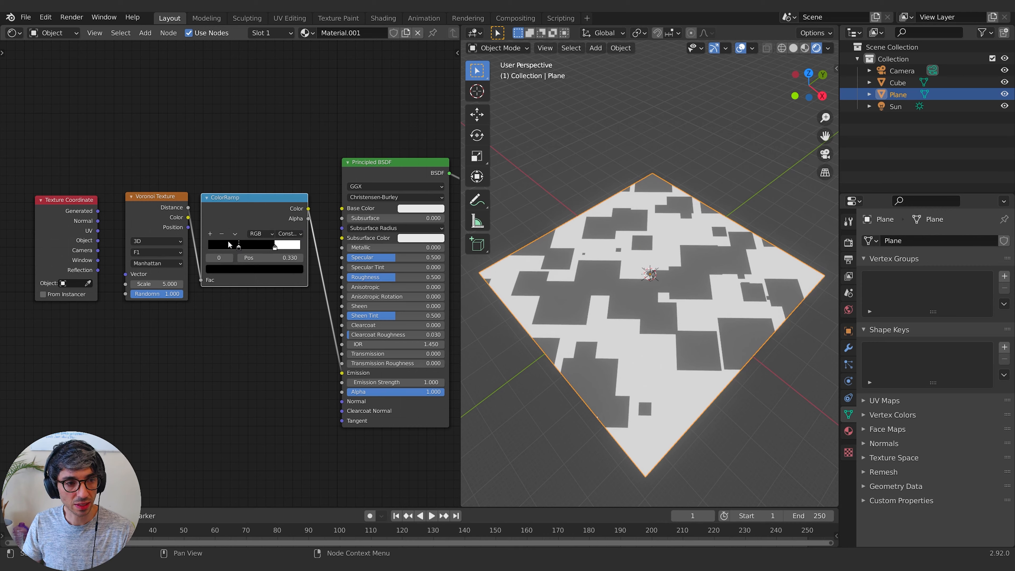
left_click(210, 234)
left_click_drag(257, 248, 257, 249)
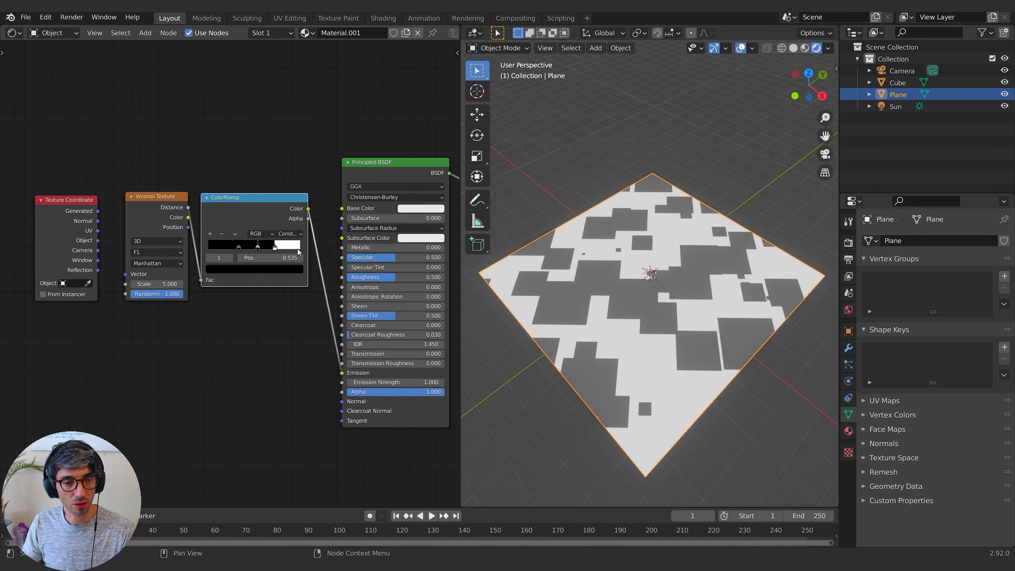
left_click(279, 268)
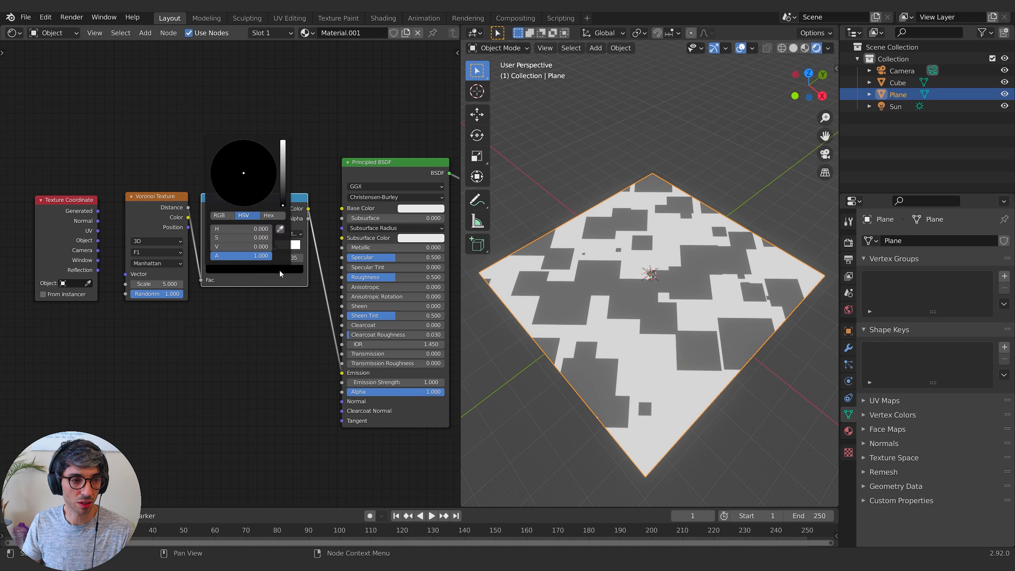
left_click_drag(264, 251, 296, 247)
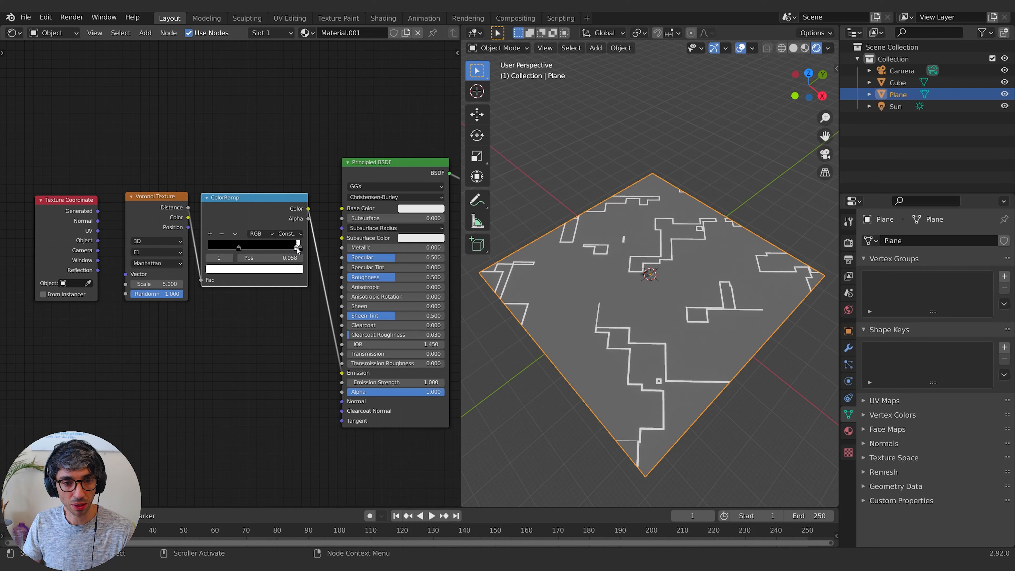
Step: Recolor the ColorRamp's white stop at 0.955 bright blue and set the Principled BSDF Emission Strength to 23.700
left_click(286, 269)
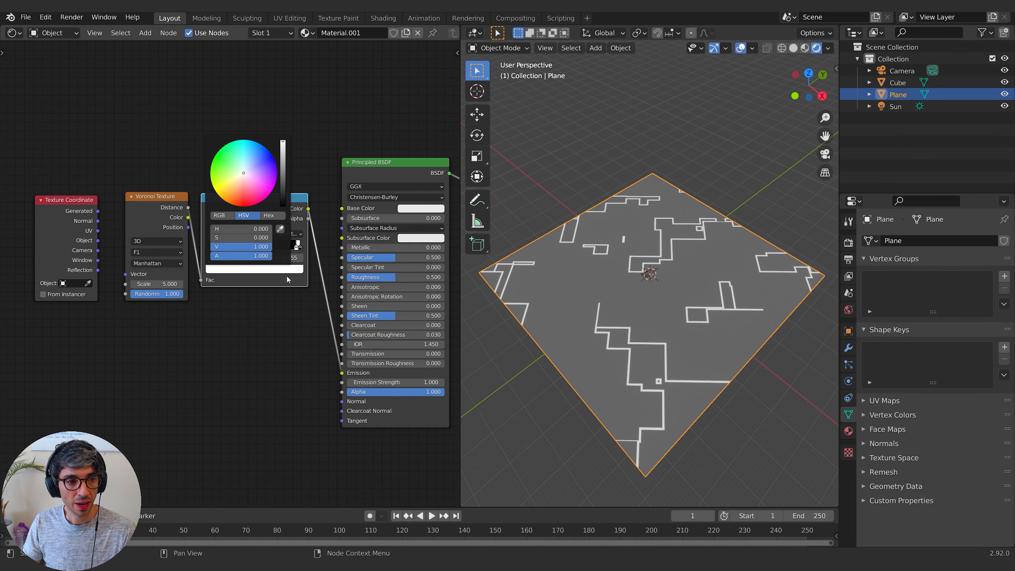
left_click_drag(253, 185, 275, 193)
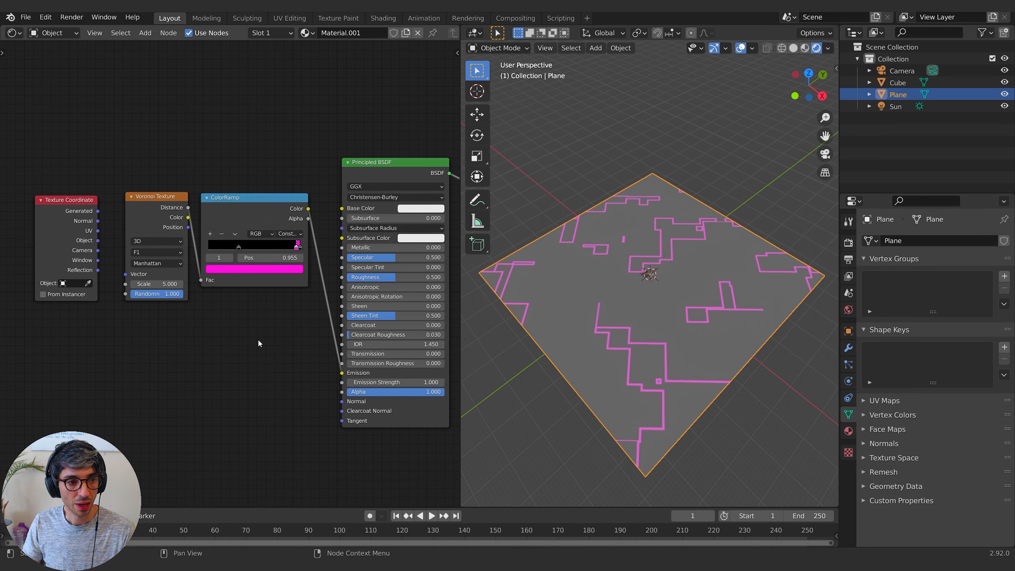
middle_click_drag(329, 327, 288, 317)
left_click_drag(341, 372, 425, 373)
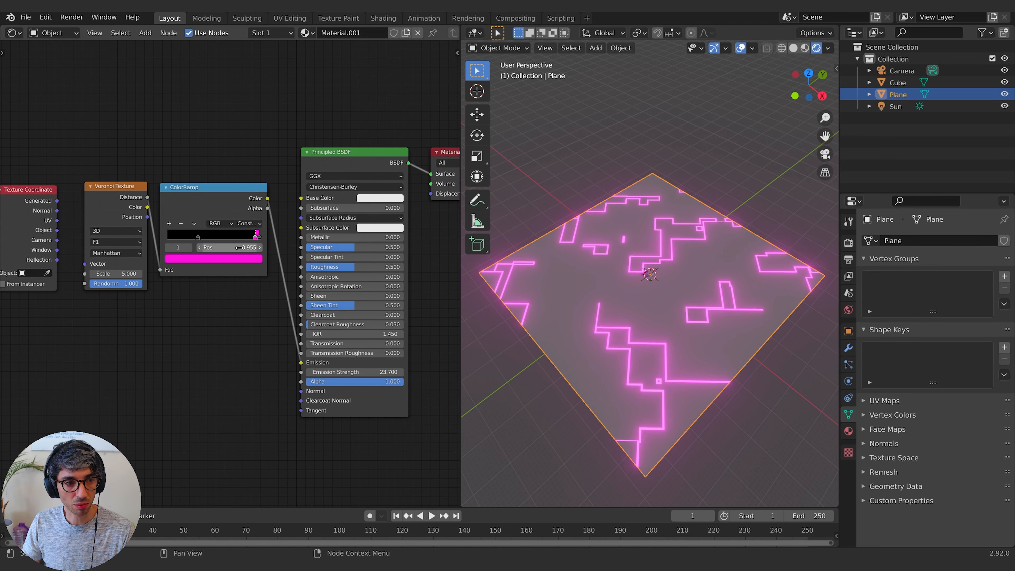
left_click(242, 258)
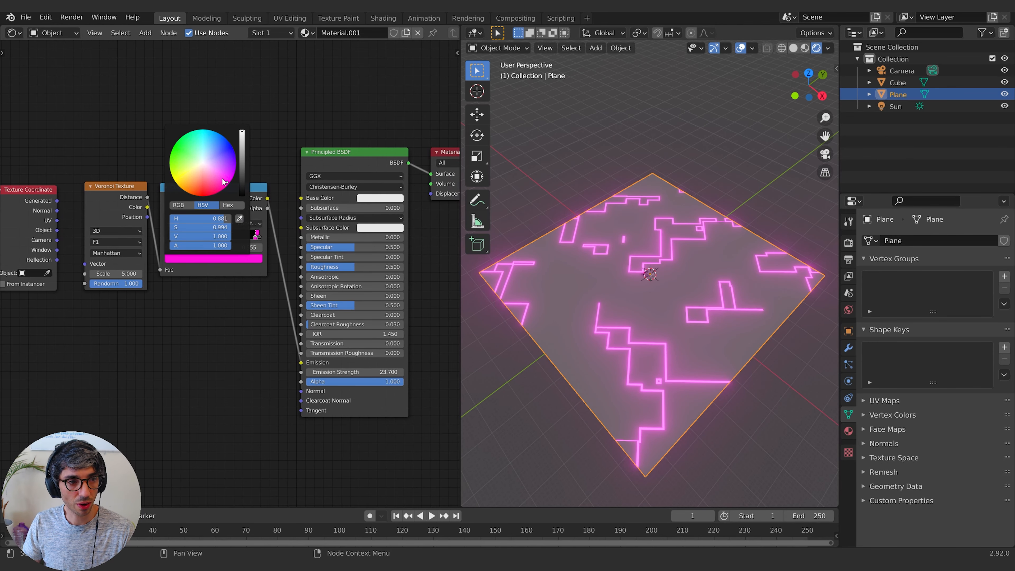
left_click(210, 140)
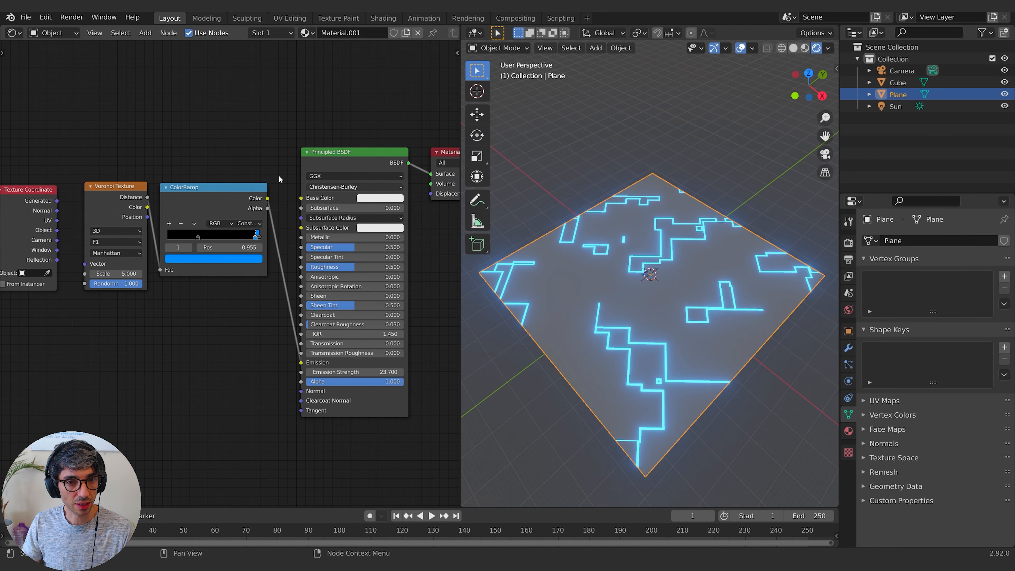
Step: Add two more ColorRamp stops forming a thin band: a magenta one at 0.421 and a black one at 0.448
middle_click_drag(202, 245, 223, 253)
left_click(191, 233)
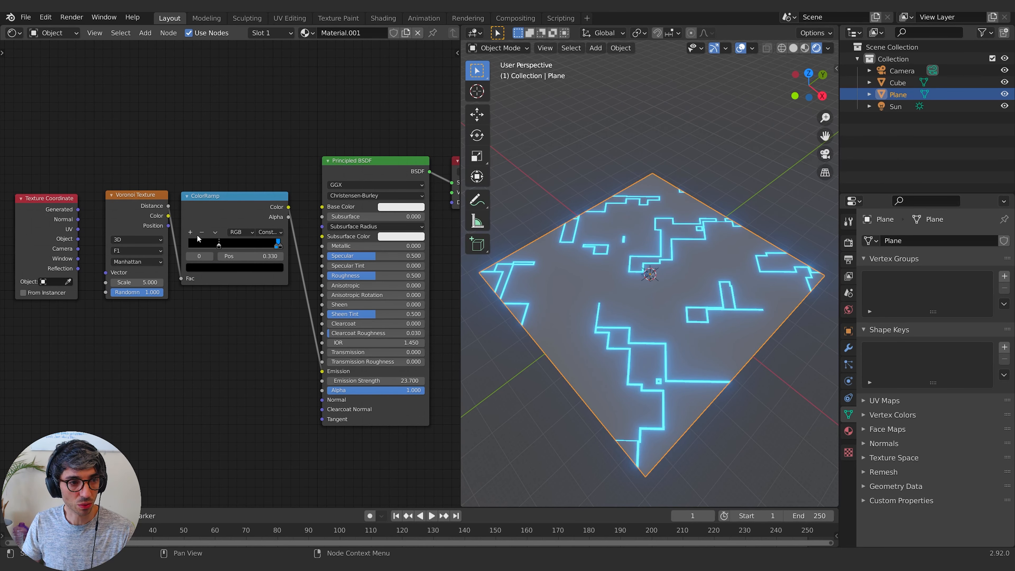
left_click_drag(246, 247, 236, 246)
left_click(190, 232)
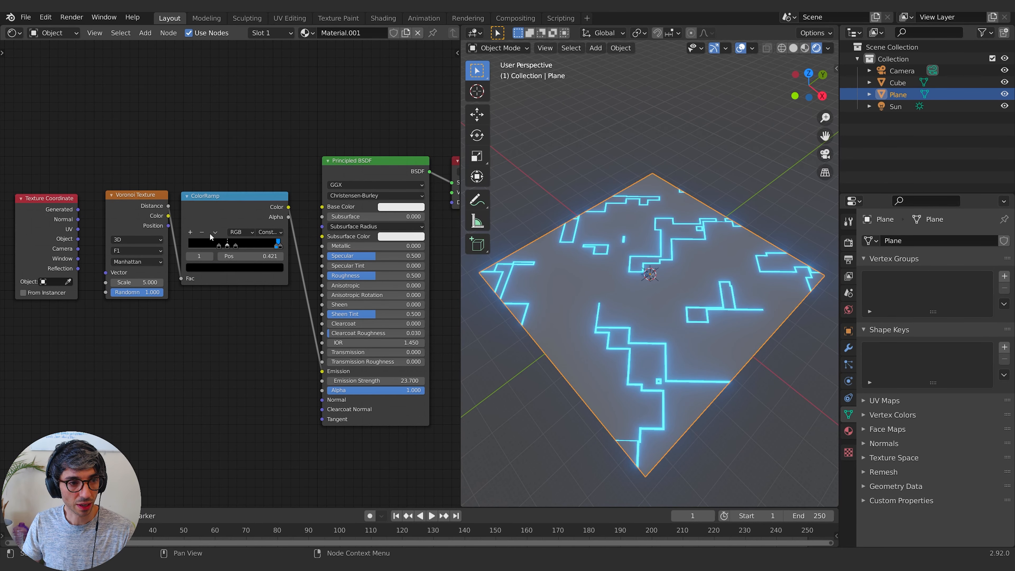
left_click(231, 267)
mouse_move(262, 189)
left_mouse_down()
mouse_move(238, 157)
mouse_move(226, 172)
mouse_move(244, 186)
left_mouse_up()
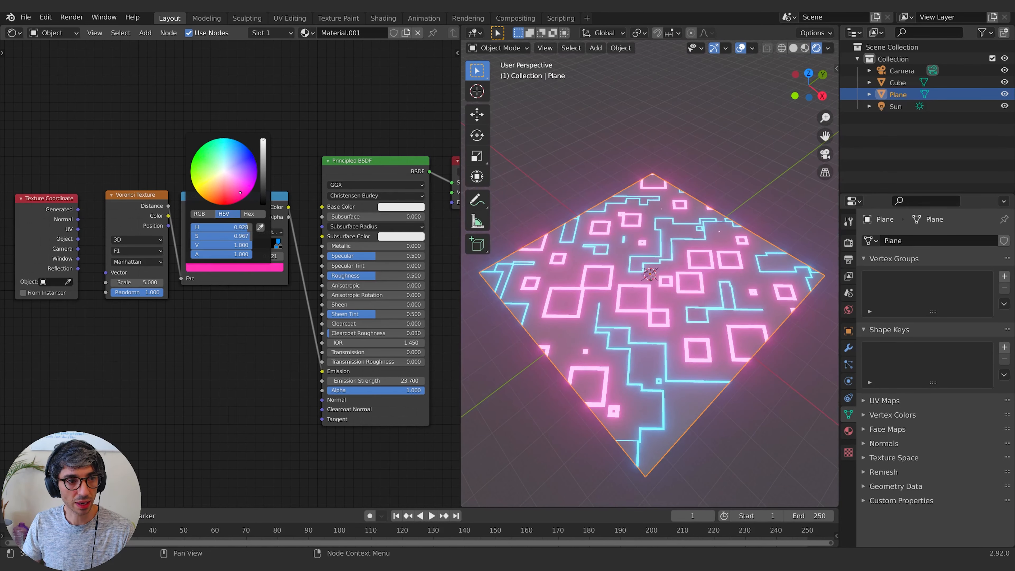
scroll(232, 276, "up", 2)
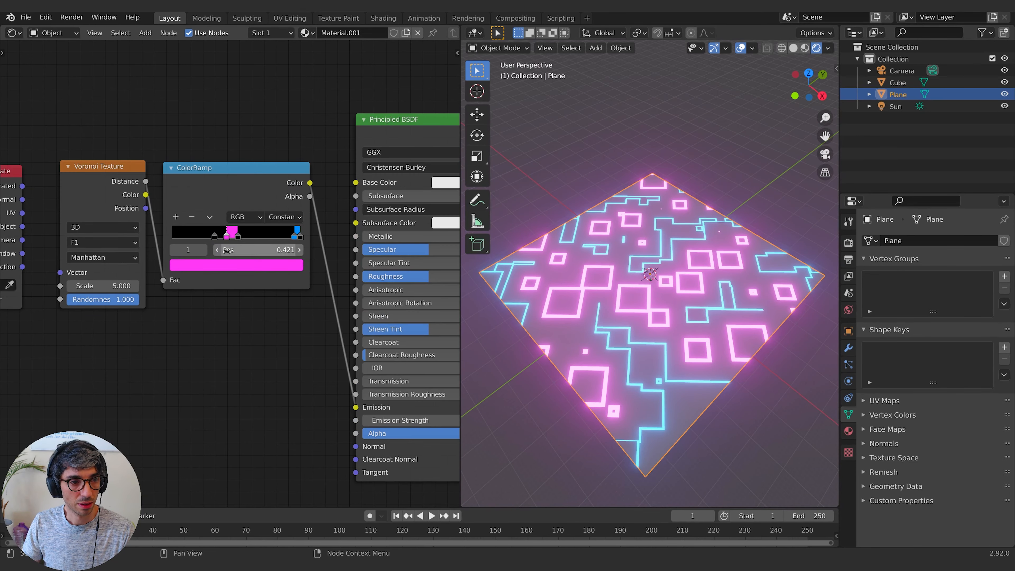
left_click_drag(238, 237, 230, 237)
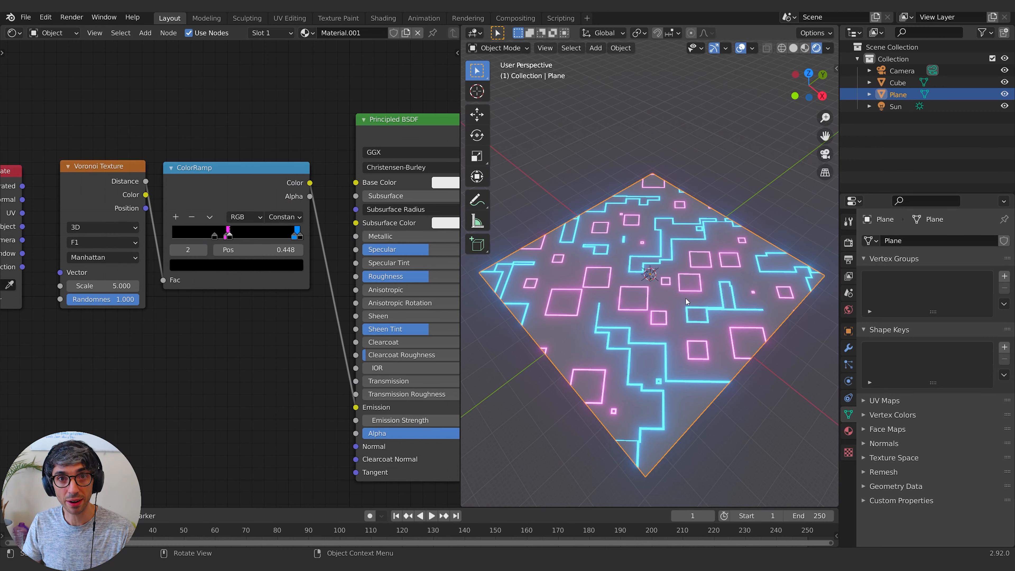
Step: Set the Principled BSDF Base Color to black
middle_click_drag(455, 186, 245, 204)
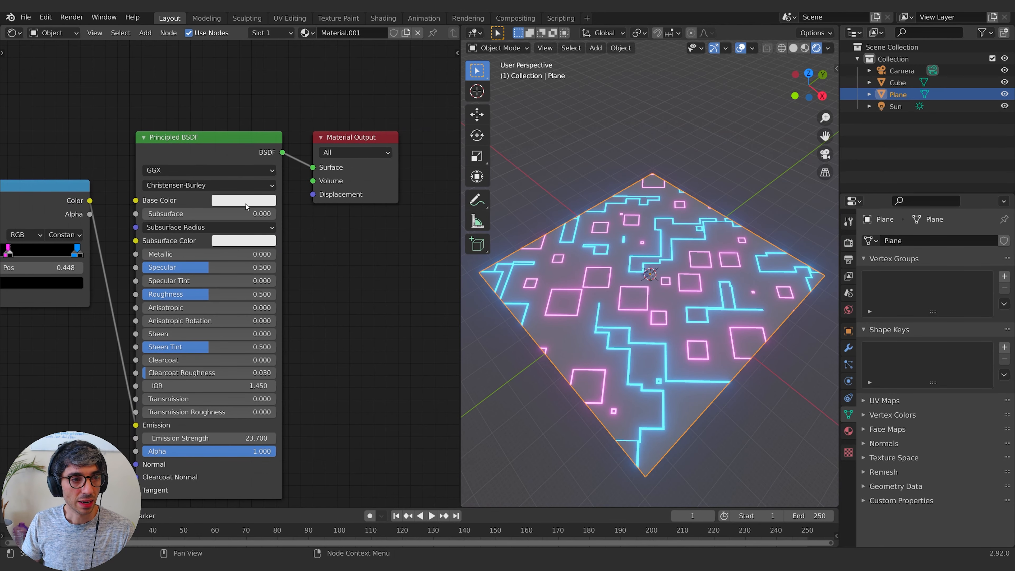
left_click(261, 200)
left_click_drag(314, 93, 315, 120)
left_click(274, 256)
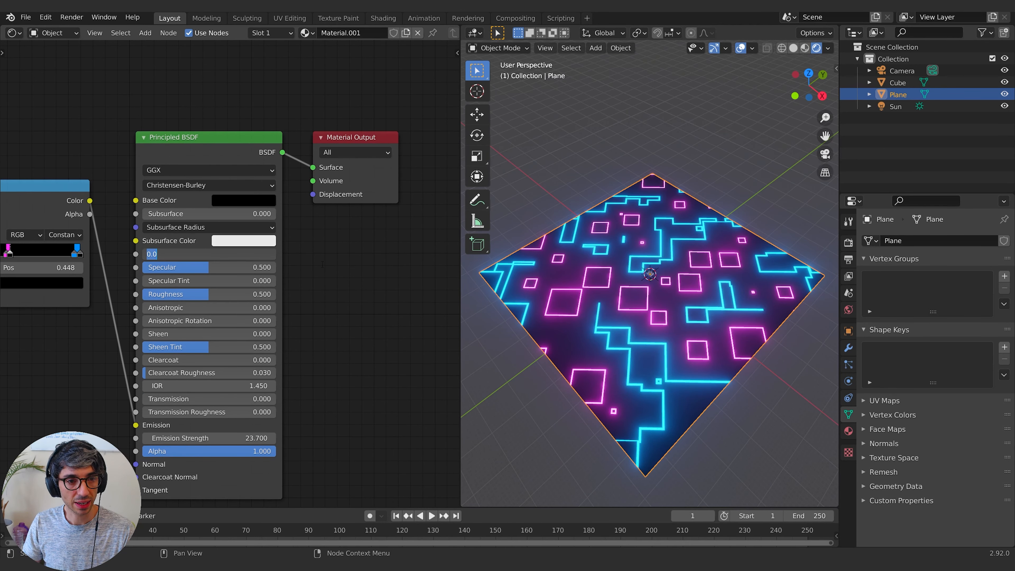
key("Return")
Step: Change the Principled BSDF Base Color to a medium gray and set its Roughness to 0.048
middle_click_drag(217, 118, 280, 102)
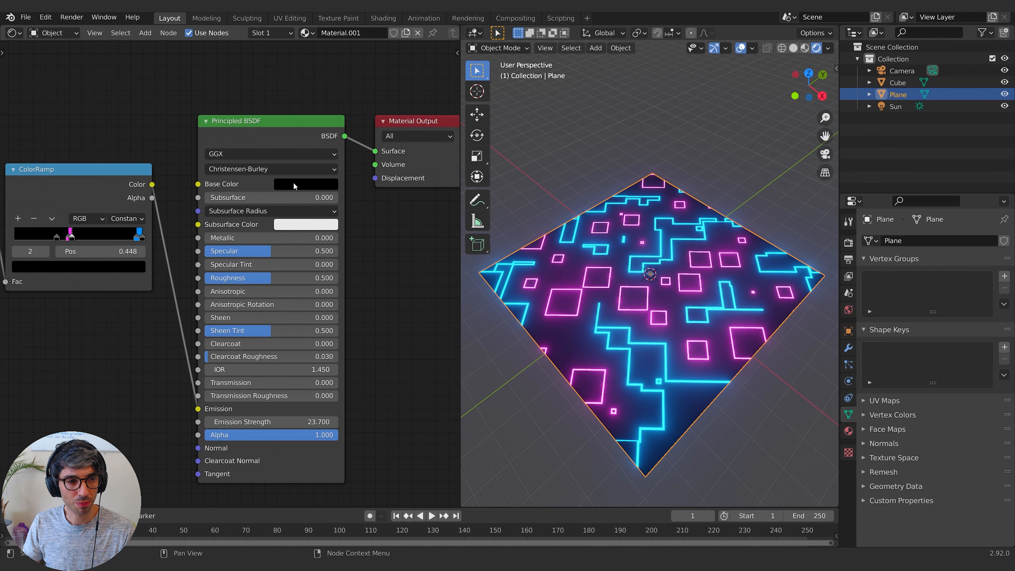
left_click(306, 184)
left_click_drag(379, 285, 383, 268)
middle_click_drag(321, 330, 327, 252)
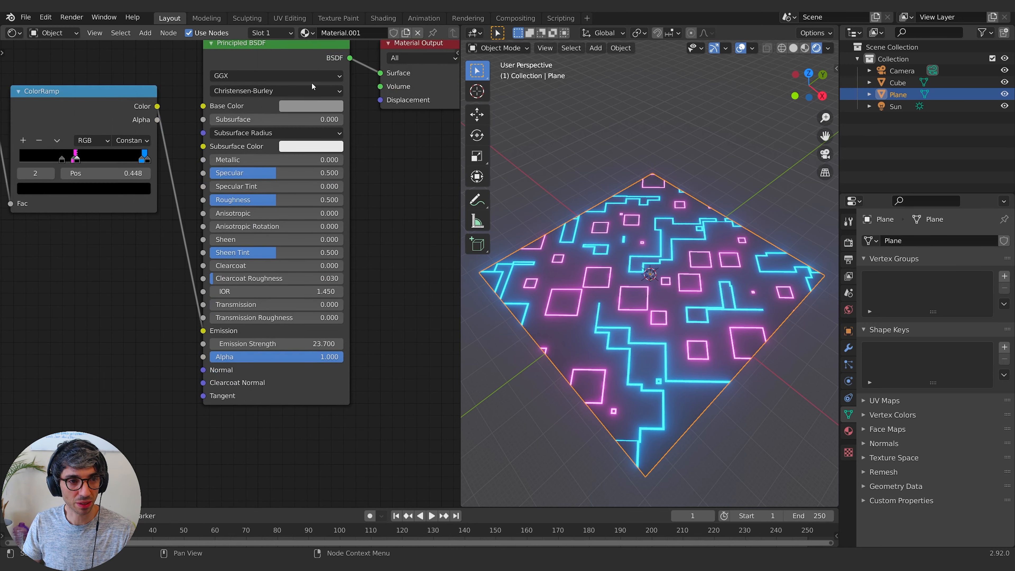
left_click_drag(319, 200, 261, 200)
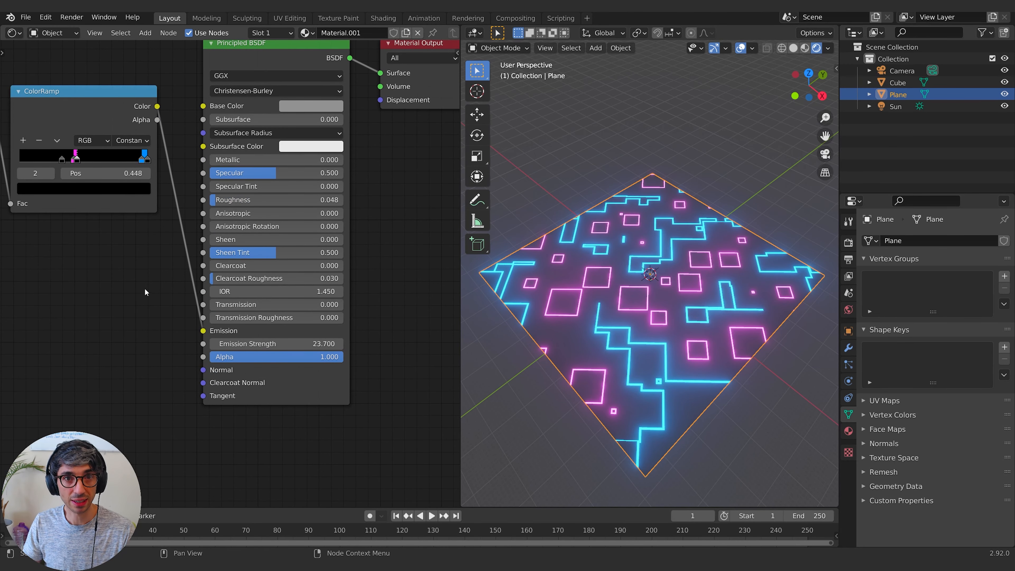
Step: Add a Bump node in the free space below the ColorRamp node
middle_click_drag(155, 279, 268, 271)
middle_click_drag(189, 293, 377, 280)
scroll(376, 320, "down", 5)
middle_click_drag(404, 313, 256, 289)
scroll(695, 329, "up", 5)
scroll(695, 330, "down", 3)
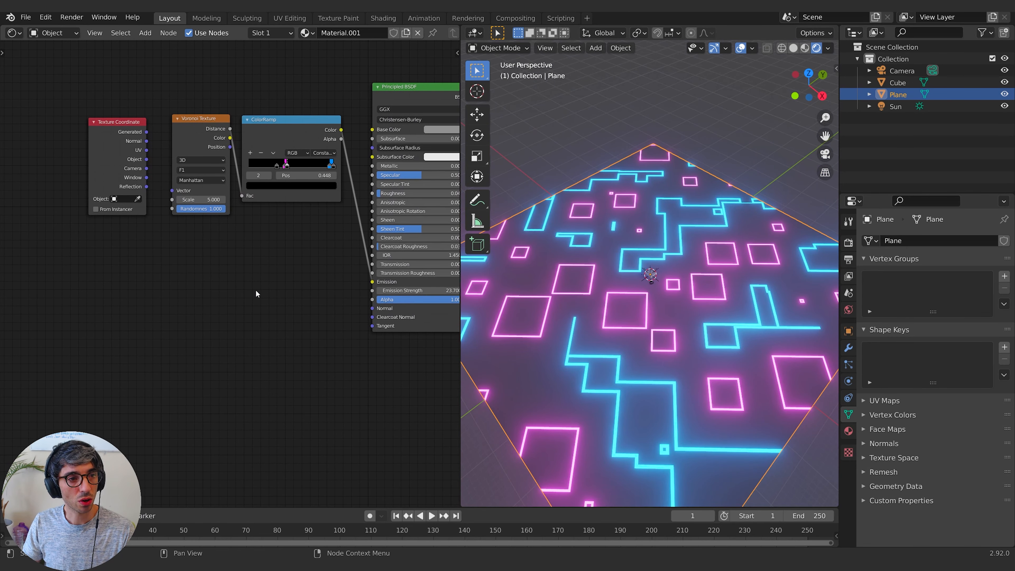
key("shift+a")
left_click(255, 294)
type("bump")
key("Return")
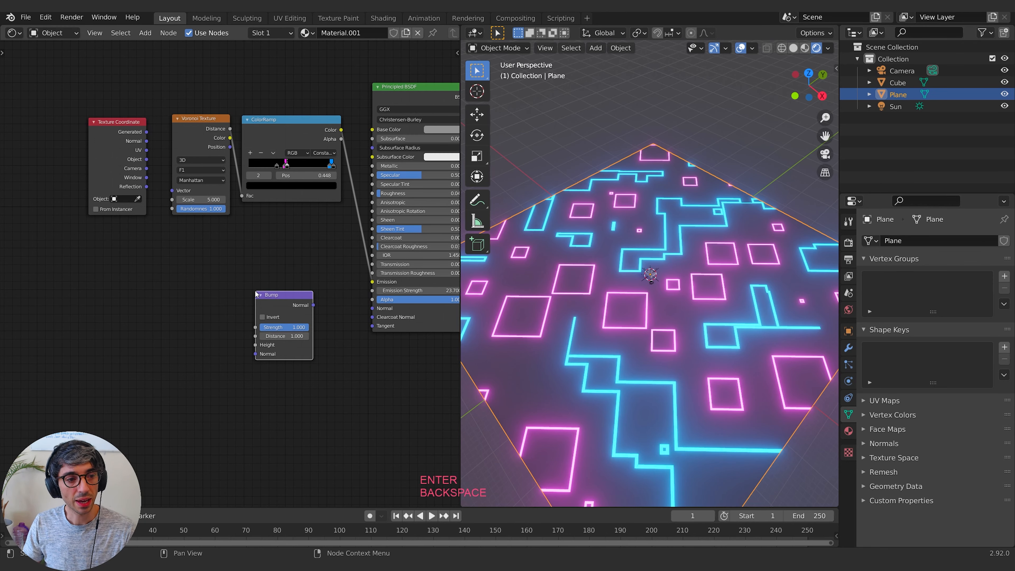
left_click(279, 233)
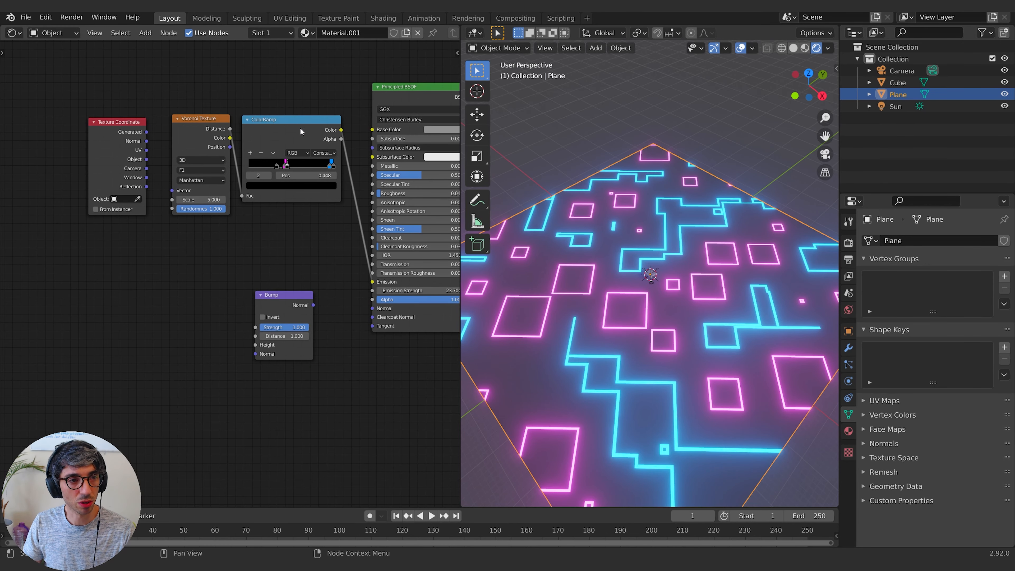
Step: Duplicate the Voronoi Texture node and place the copy beside the Bump node, leaving room between them
left_click(195, 129)
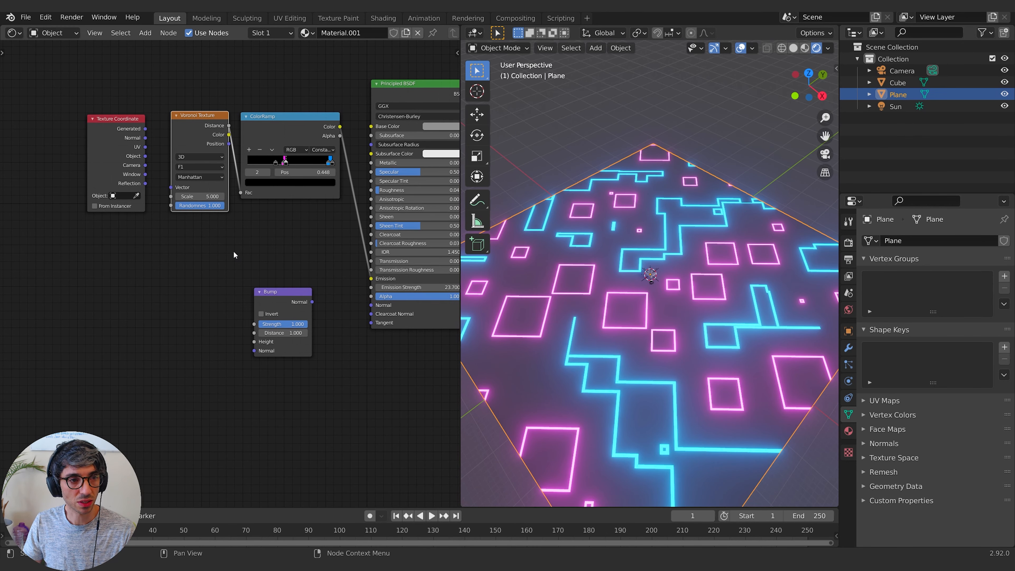
key("shift+d")
left_click(116, 285)
middle_click_drag(164, 284, 191, 279)
left_click(236, 312)
left_click_drag(126, 271, 124, 281)
left_click(197, 284)
Step: Insert a new ColorRamp between the duplicated Voronoi Texture and the Bump, linking Distance to Fac and Color to Height
key("shift+a")
left_click(197, 284)
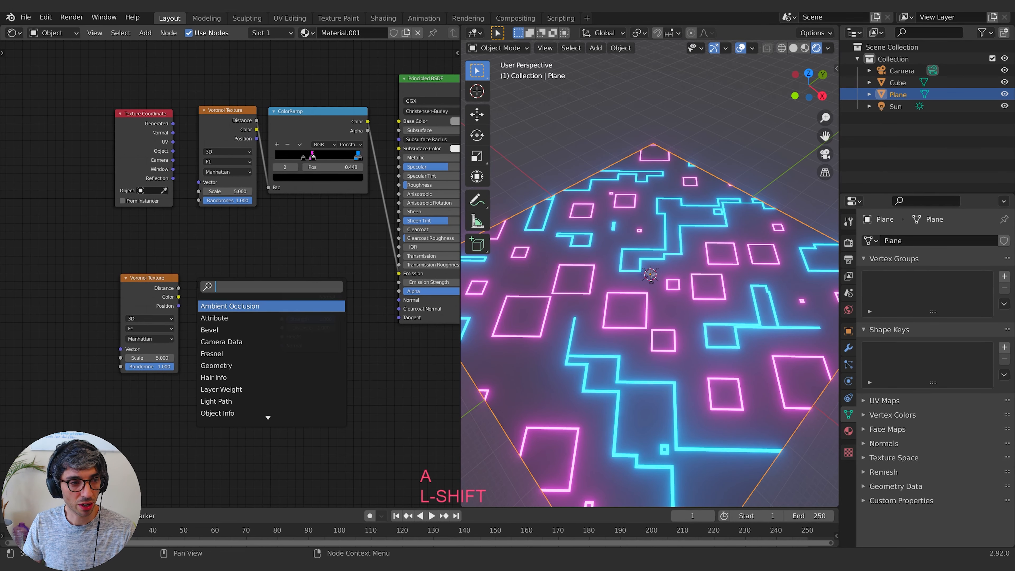
type("c")
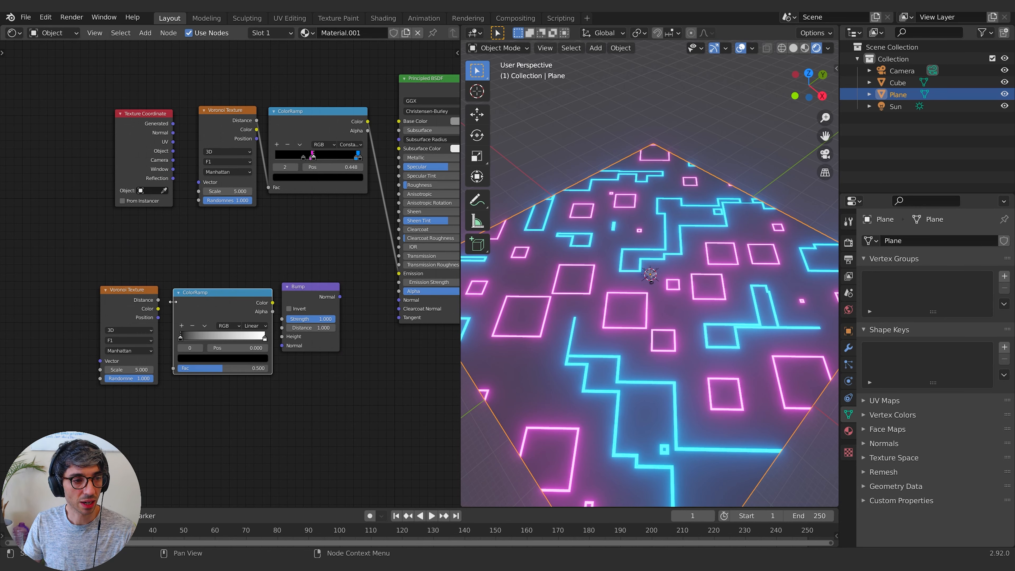
left_click_drag(158, 300, 173, 368)
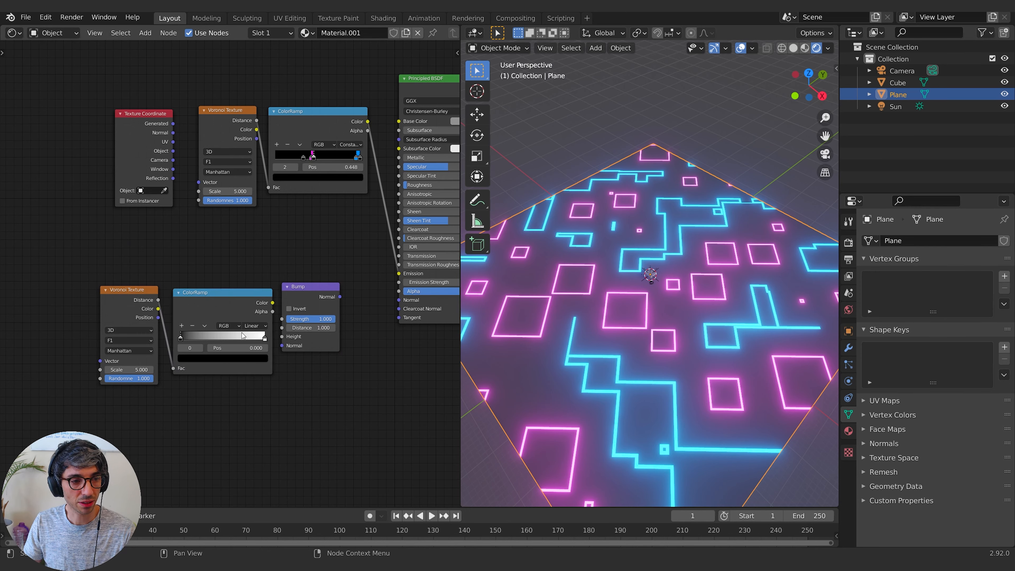
left_click(273, 303)
left_click_drag(273, 304, 287, 338)
Step: Connect the Bump's Normal output to the Principled BSDF Normal input and place the Bump node between the second ColorRamp and the shader
left_click_drag(302, 289, 323, 245)
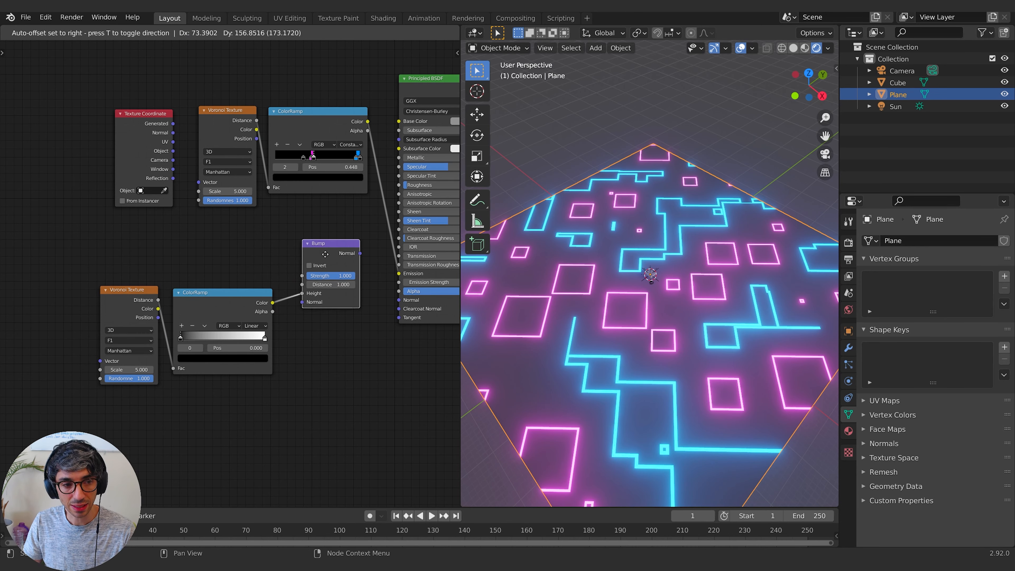
scroll(284, 301, "up", 5)
middle_click_drag(284, 301, 146, 317)
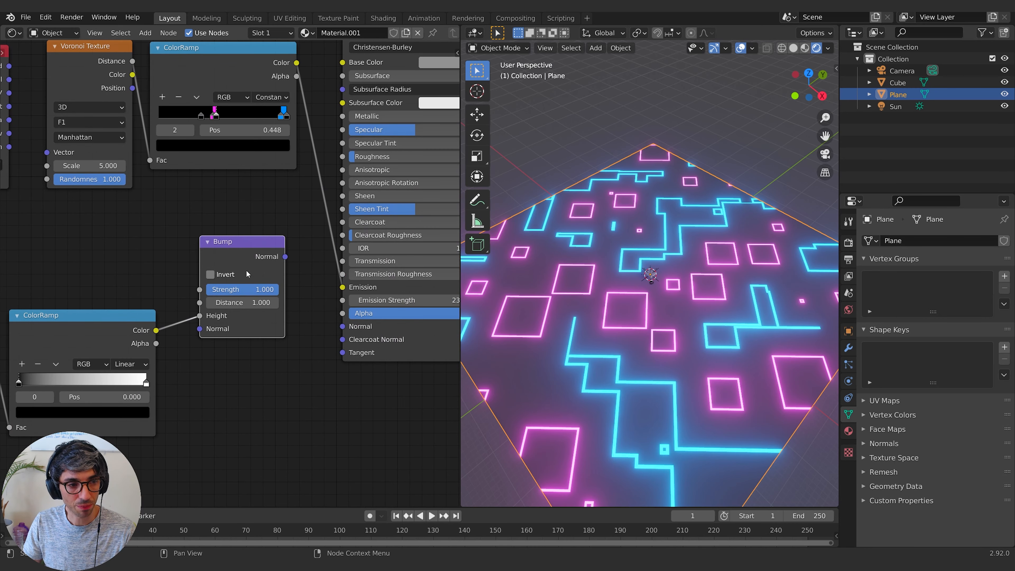
left_click_drag(246, 270, 354, 329)
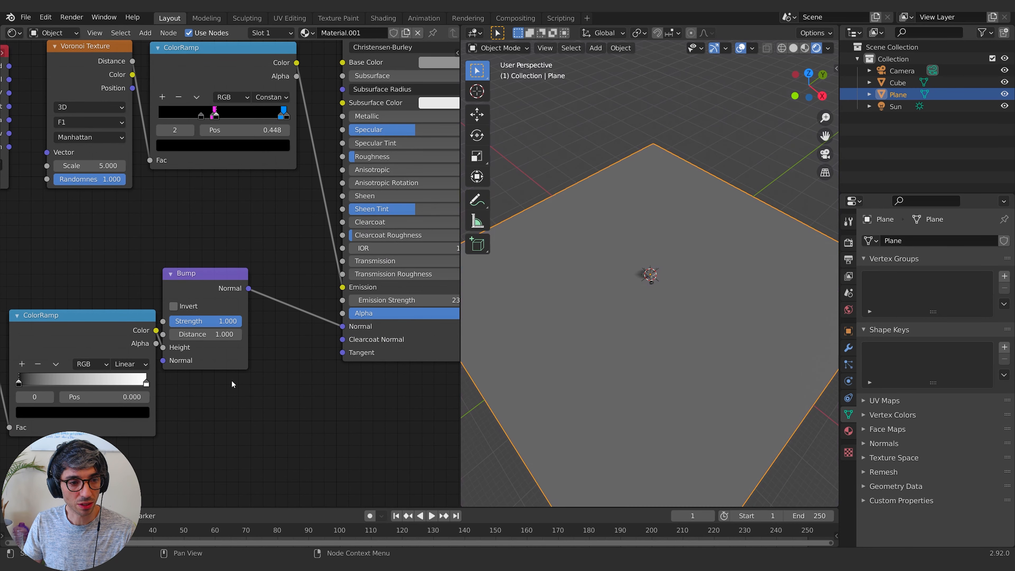
left_click_drag(246, 328, 285, 322)
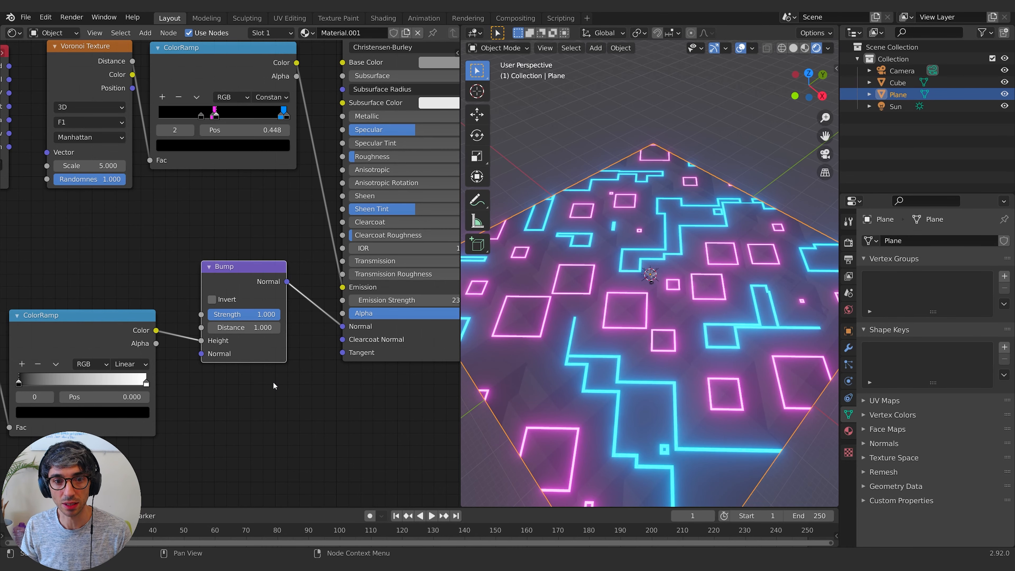
middle_click_drag(224, 460, 275, 434)
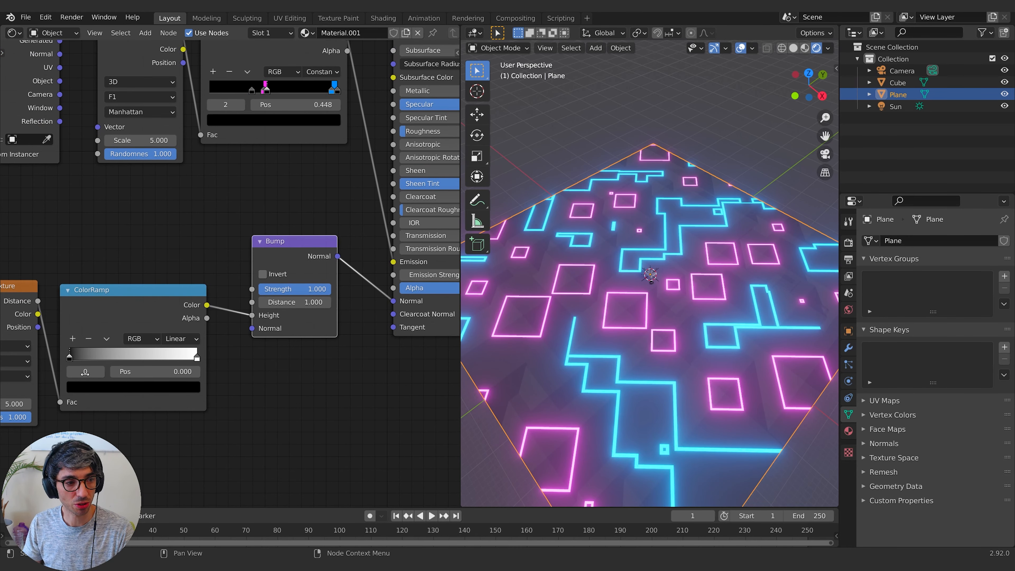
Step: Tighten the bump ColorRamp's gradient by setting its black stop to position 0.873 and its white stop to 0.964
left_click_drag(71, 356, 134, 356)
left_click_drag(151, 355, 180, 356)
middle_click_drag(127, 415, 286, 414)
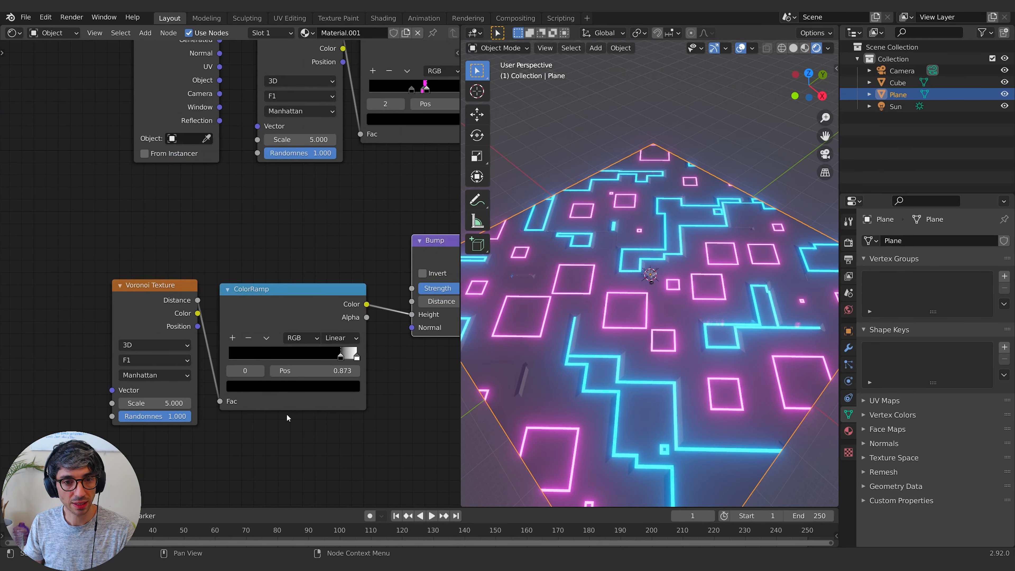
scroll(756, 368, "up", 2)
middle_click_drag(756, 369, 731, 345)
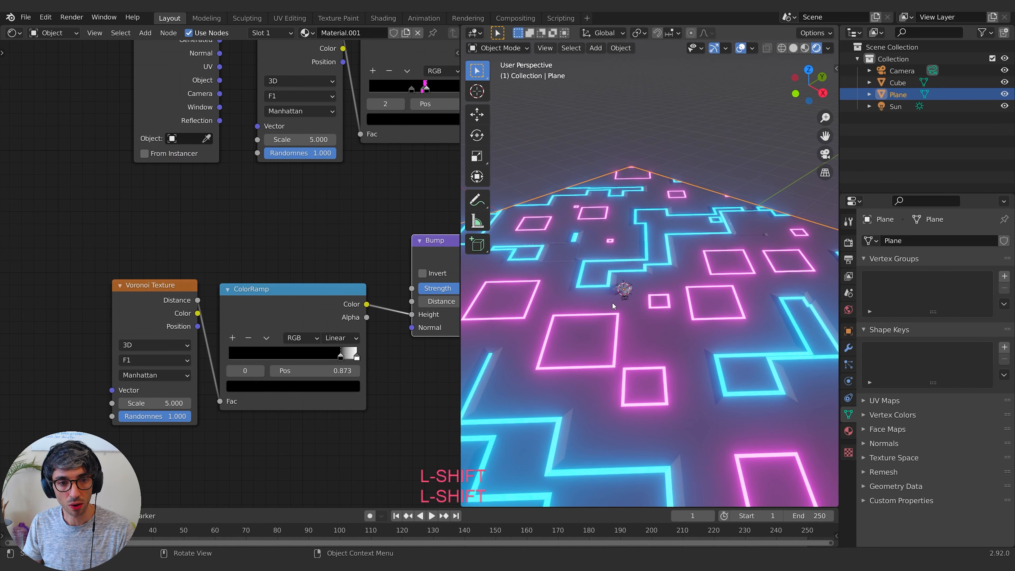
middle_click_drag(488, 387, 556, 378, "shift")
left_click_drag(357, 357, 353, 356)
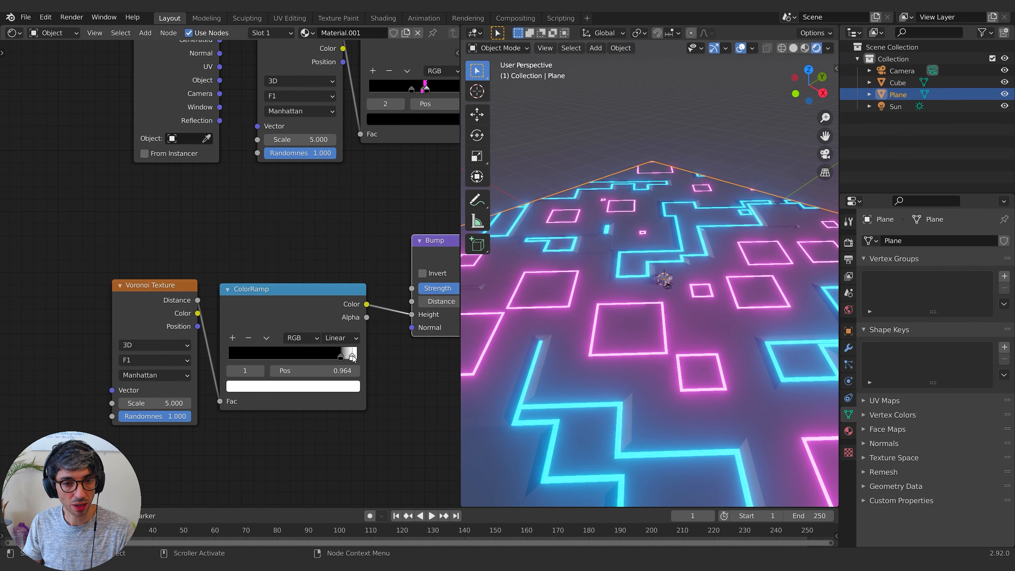
middle_click_drag(334, 370, 338, 369, "shift")
Step: Set the bump Voronoi Texture's Scale to 43.8 and inspect the surface detail on the plane
left_click_drag(159, 402, 322, 402)
middle_click_drag(686, 425, 697, 422)
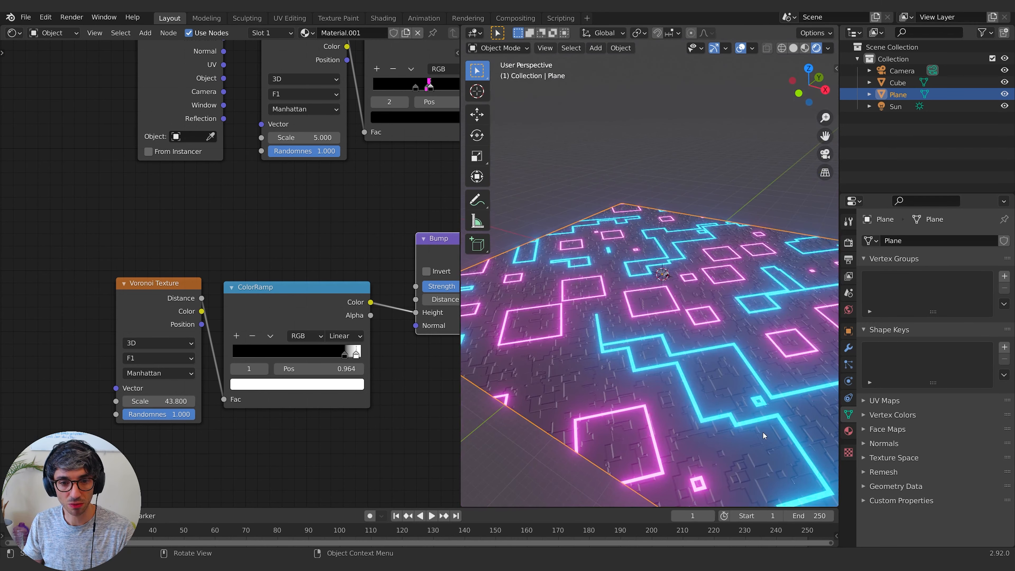
middle_click_drag(762, 431, 681, 356)
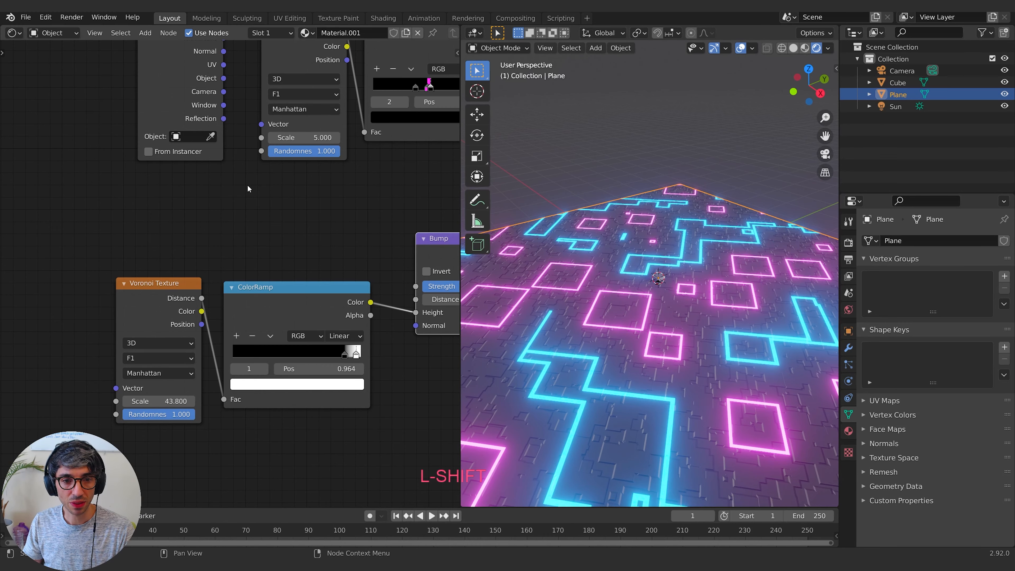
middle_click_drag(276, 193, 136, 193)
left_click_drag(288, 401, 360, 382)
scroll(696, 309, "up", 4)
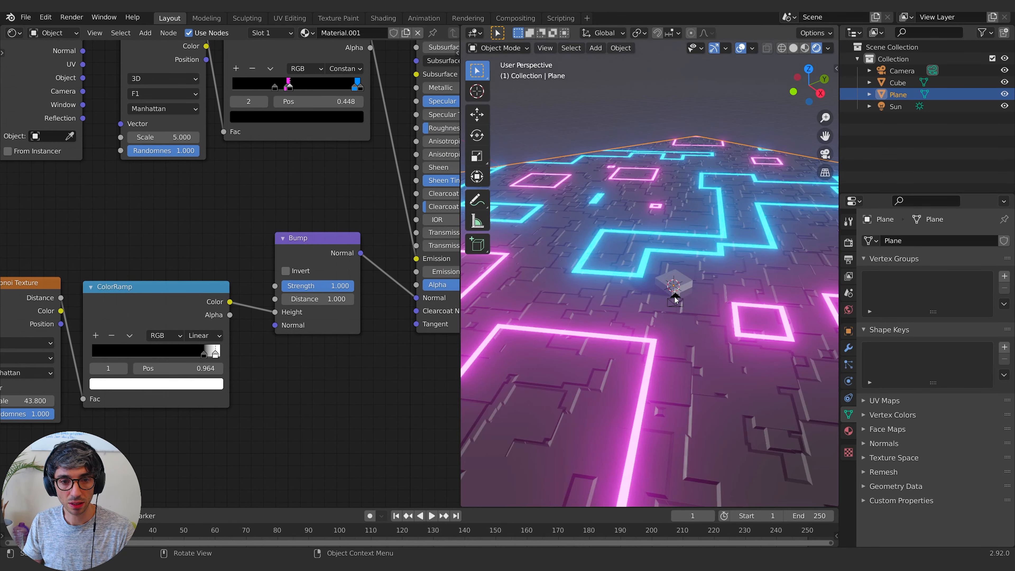
Step: Switch to the camera view and set the bump Voronoi Texture's Scale to 509.1
key("KP_0")
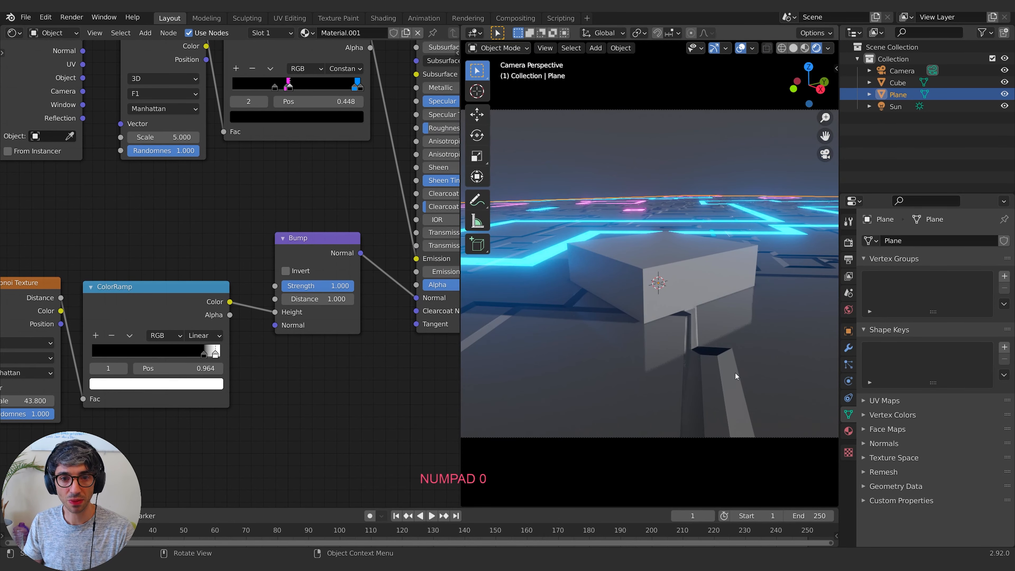
middle_click_drag(205, 461, 367, 432)
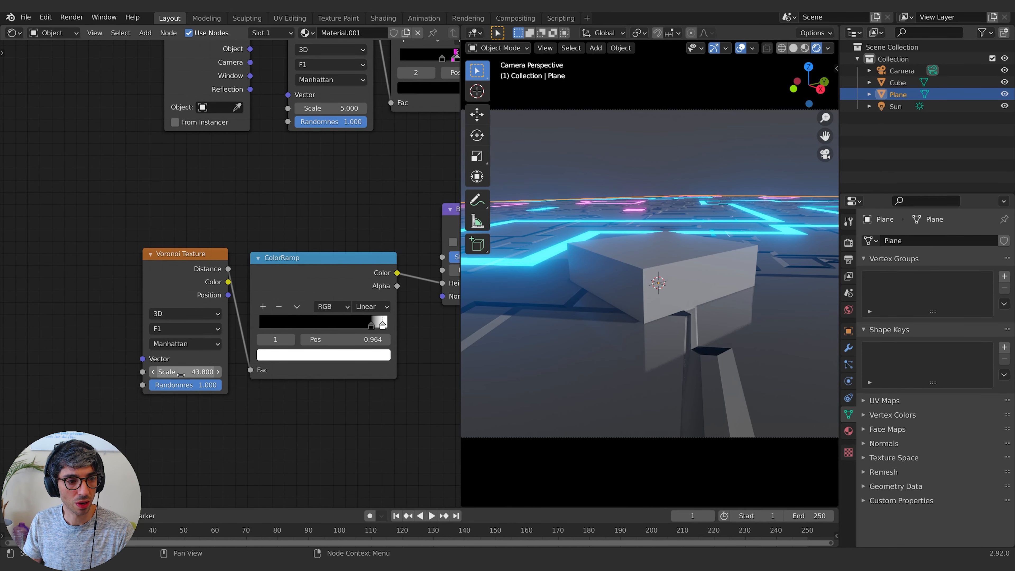
left_click_drag(182, 373, 292, 374)
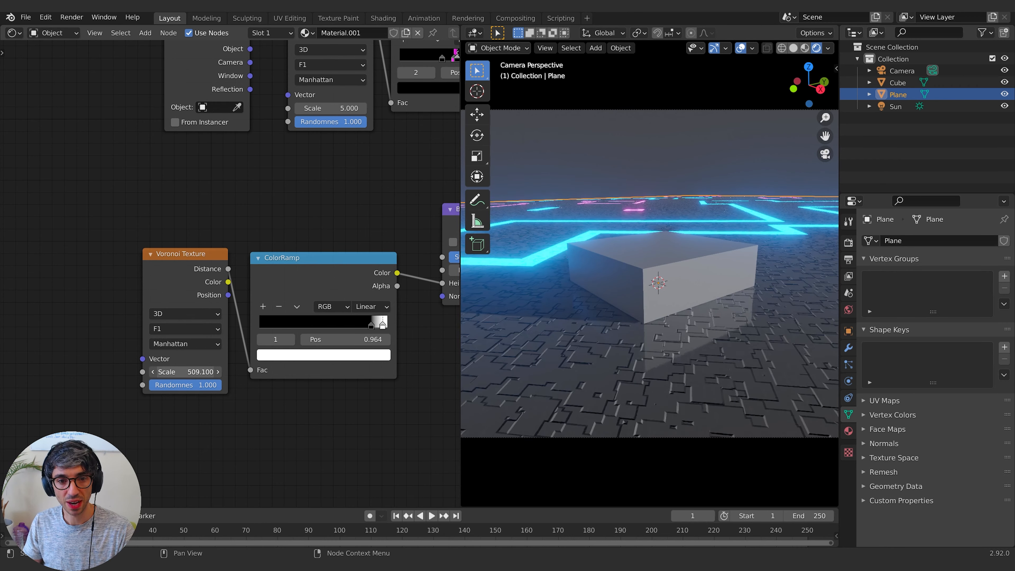
Step: Set the Bump node's Strength to 0.6 and the emission Voronoi Texture's Scale to 16
middle_click_drag(440, 335, 265, 361)
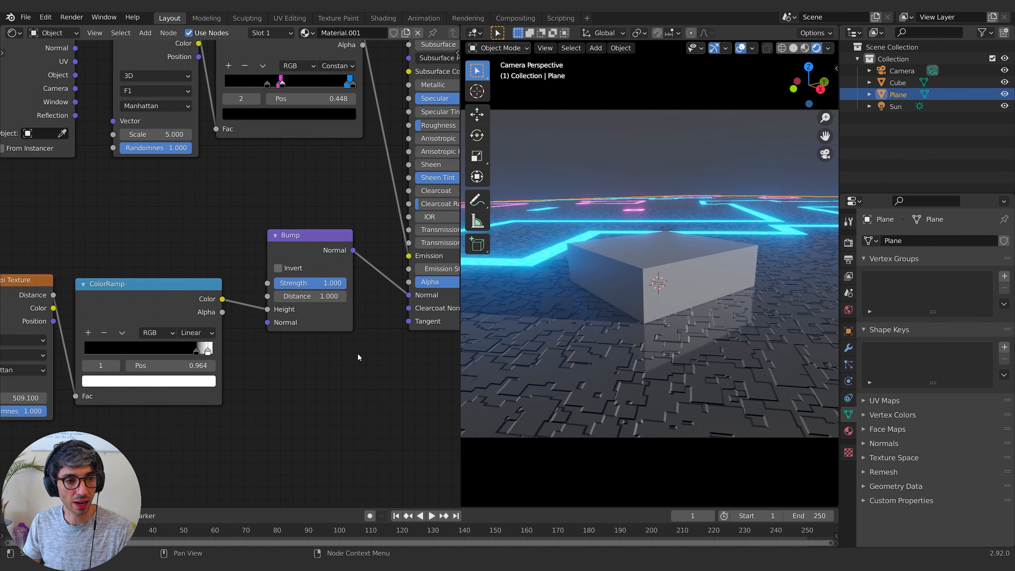
left_click_drag(310, 283, 294, 283)
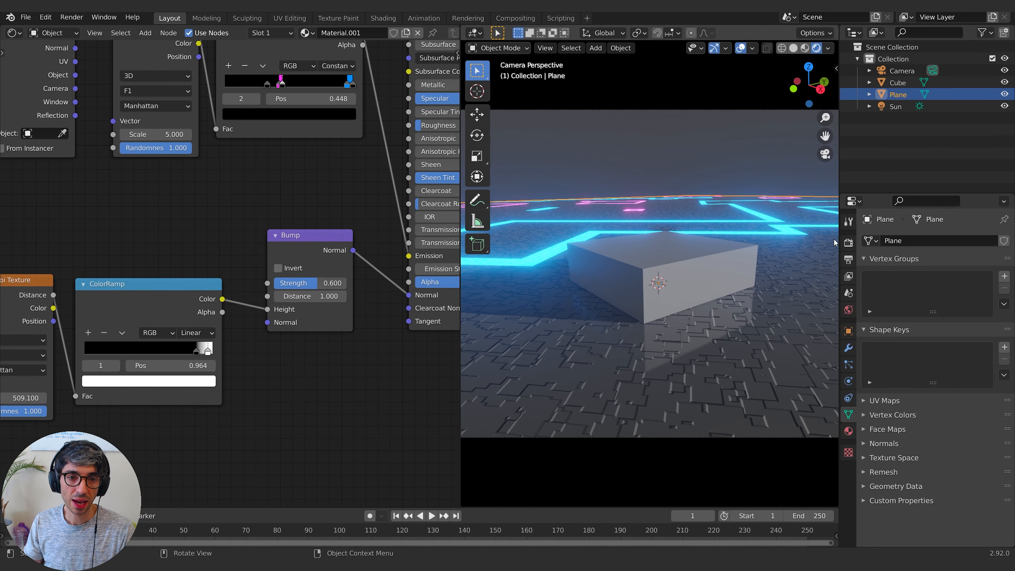
middle_click_drag(163, 141, 307, 267)
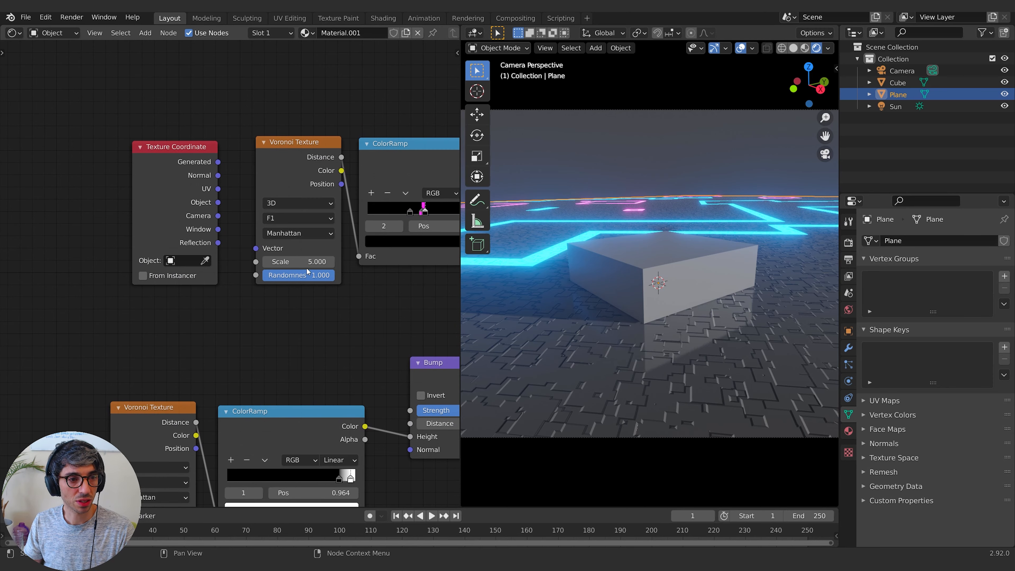
mouse_move(306, 264)
left_mouse_down()
mouse_move(356, 264)
mouse_move(306, 262)
left_mouse_up()
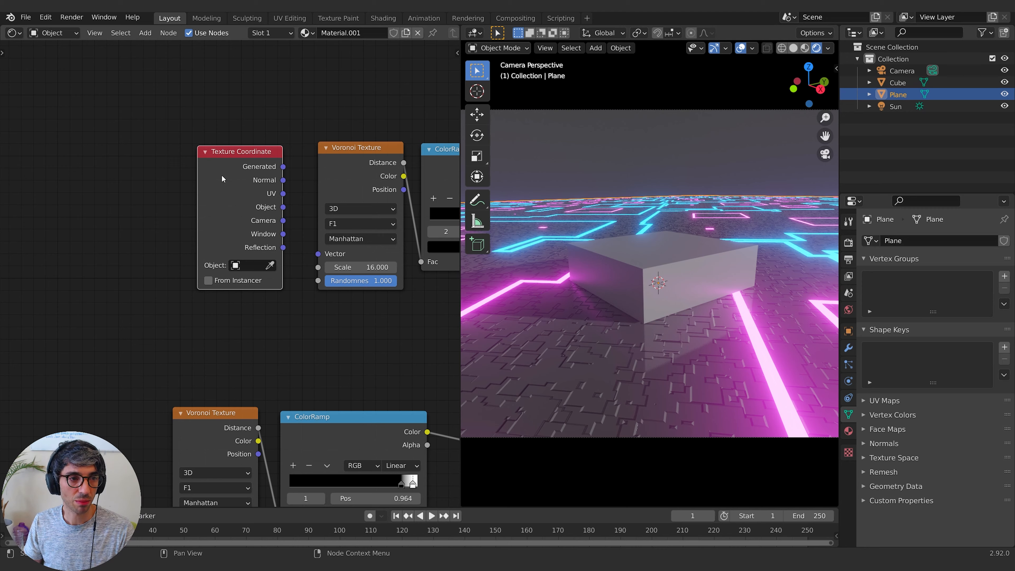
Step: Add a Mapping node between the Texture Coordinate and emission Voronoi Texture, linking Generated to its Vector input and its output to the Voronoi Vector
left_click_drag(222, 179, 126, 178)
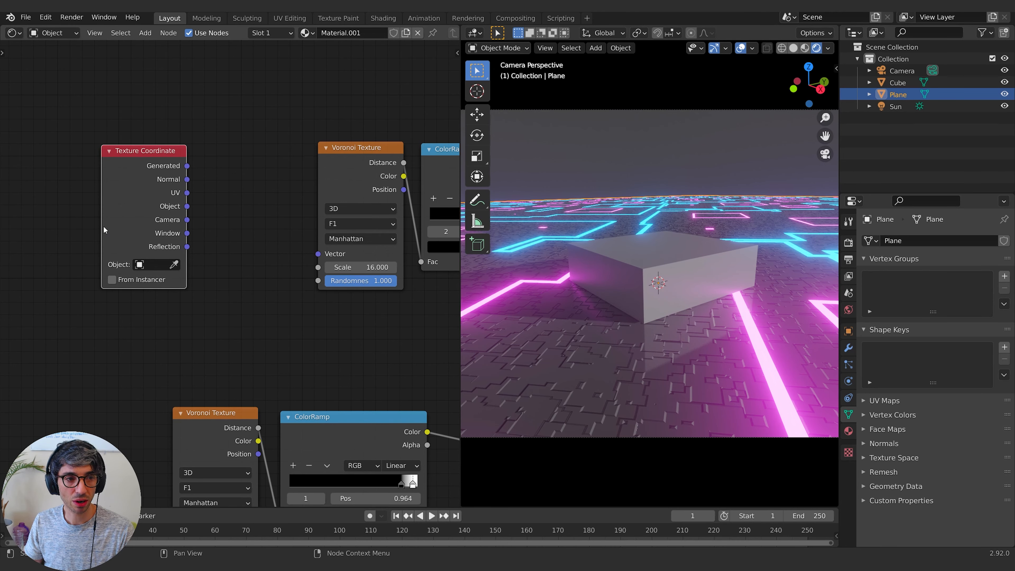
key("shift+a")
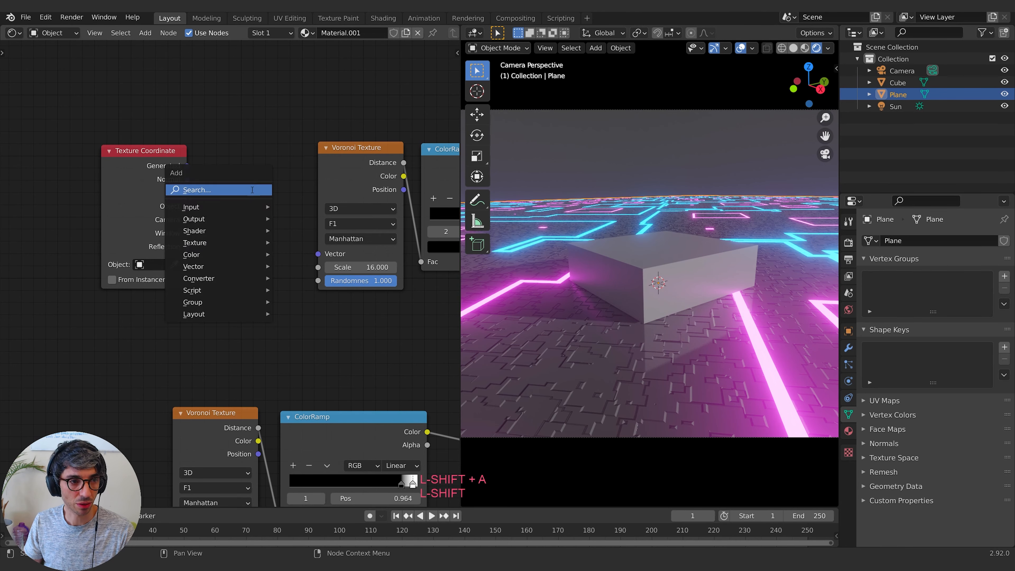
left_click(253, 189)
type("map")
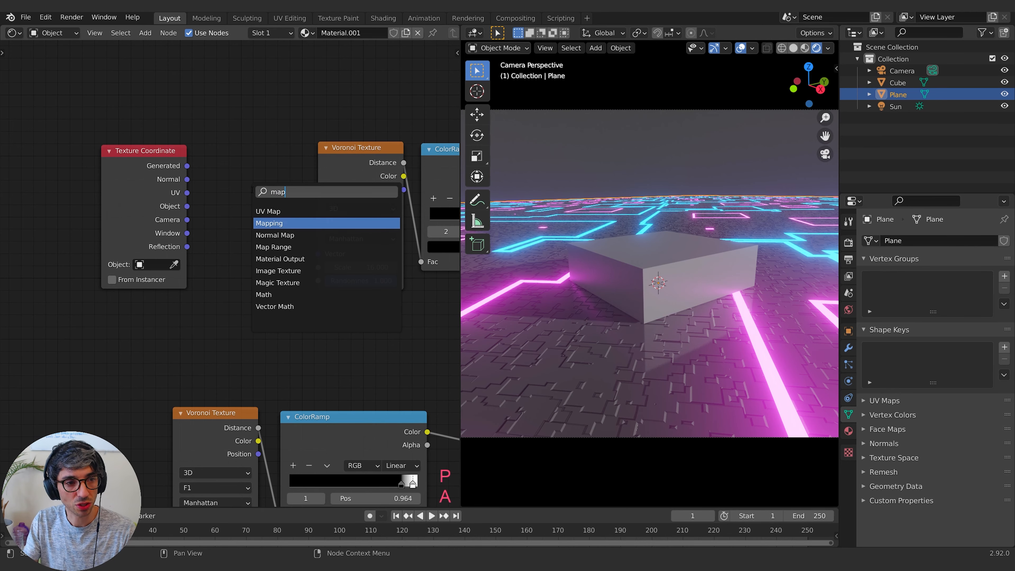
key("Return")
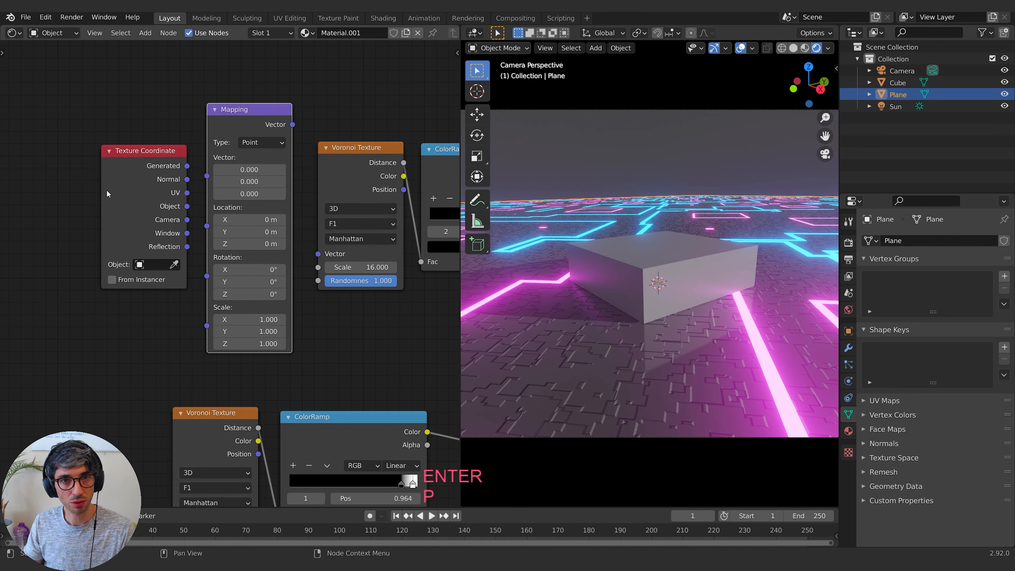
left_click_drag(168, 151, 207, 175)
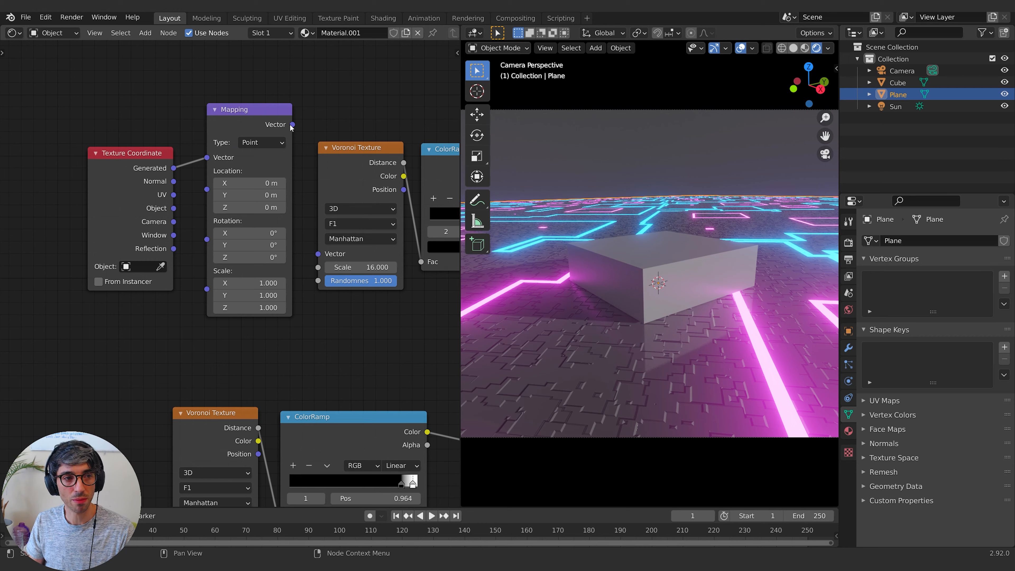
left_click_drag(293, 125, 318, 253)
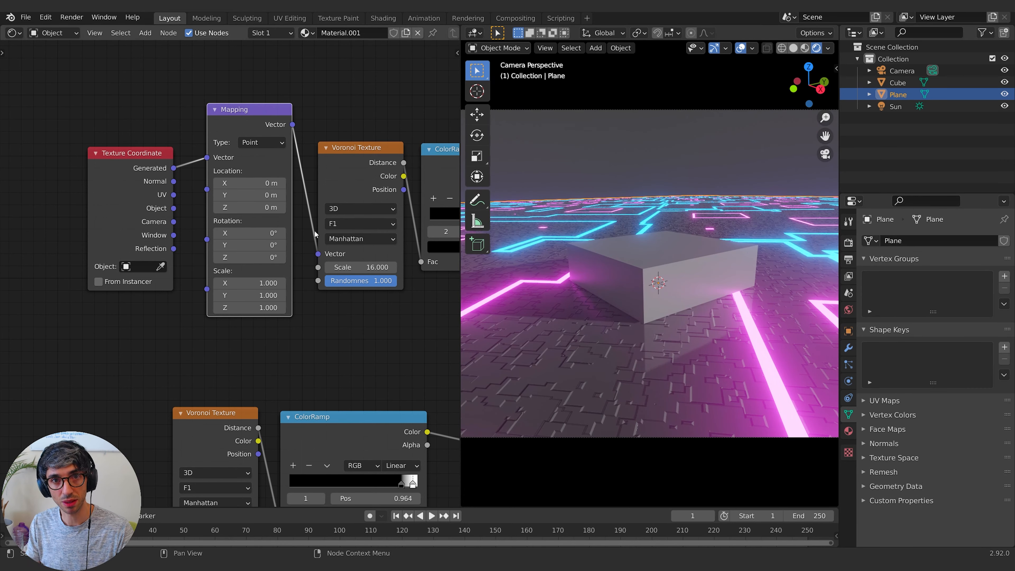
Step: Set the Mapping node's Z rotation to 45 degrees
left_click(245, 257)
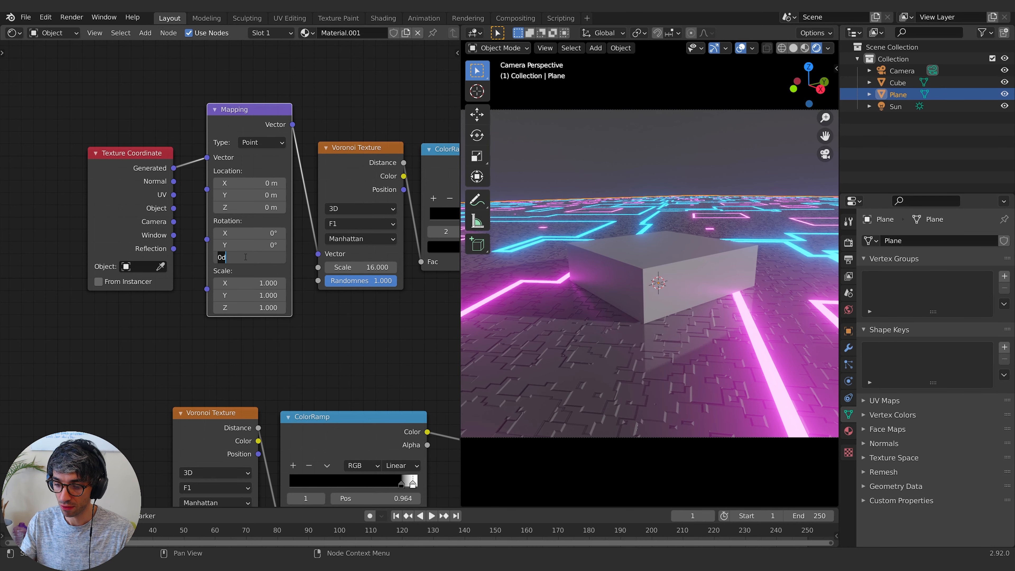
type("45")
key("Return")
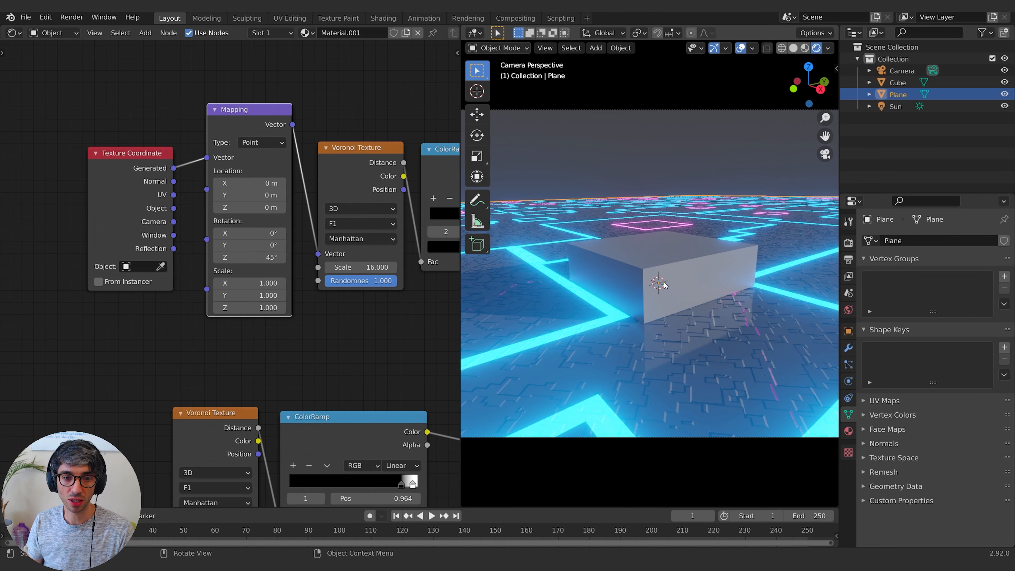
middle_click_drag(353, 326, 258, 251)
middle_click_drag(272, 288, 344, 275)
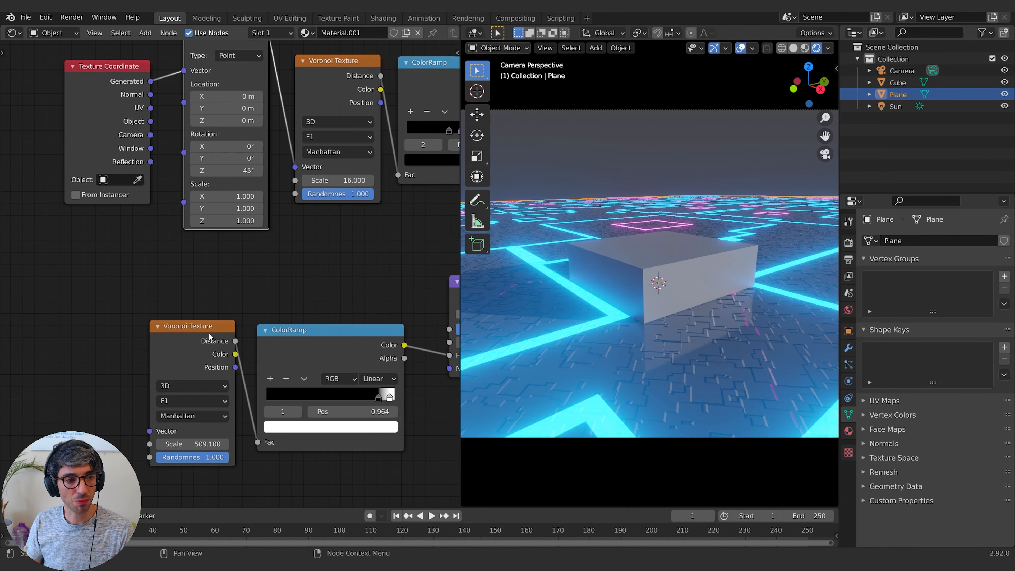
left_click_drag(209, 334, 124, 335)
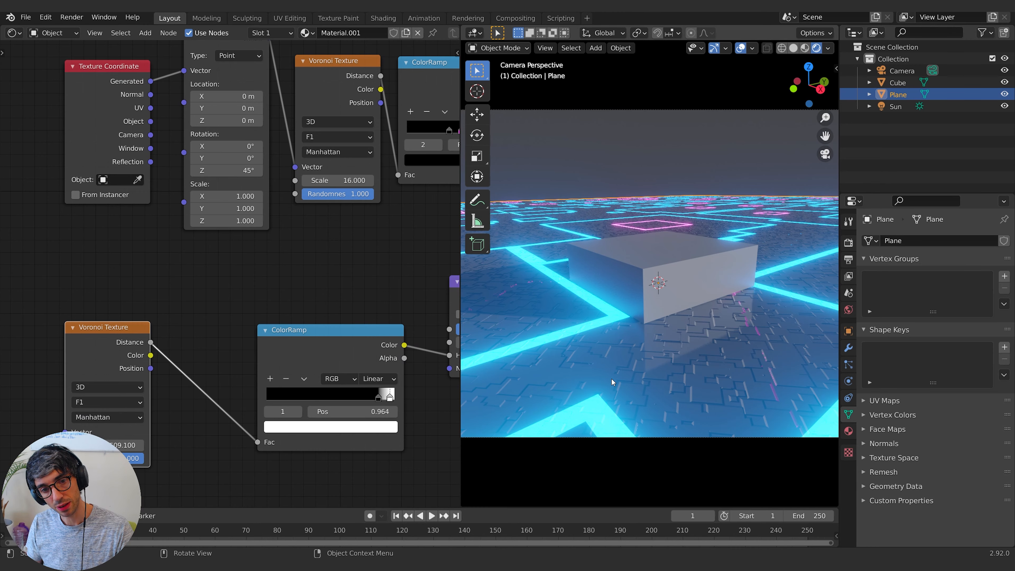
middle_click_drag(250, 277, 304, 283)
left_click_drag(154, 339, 205, 347)
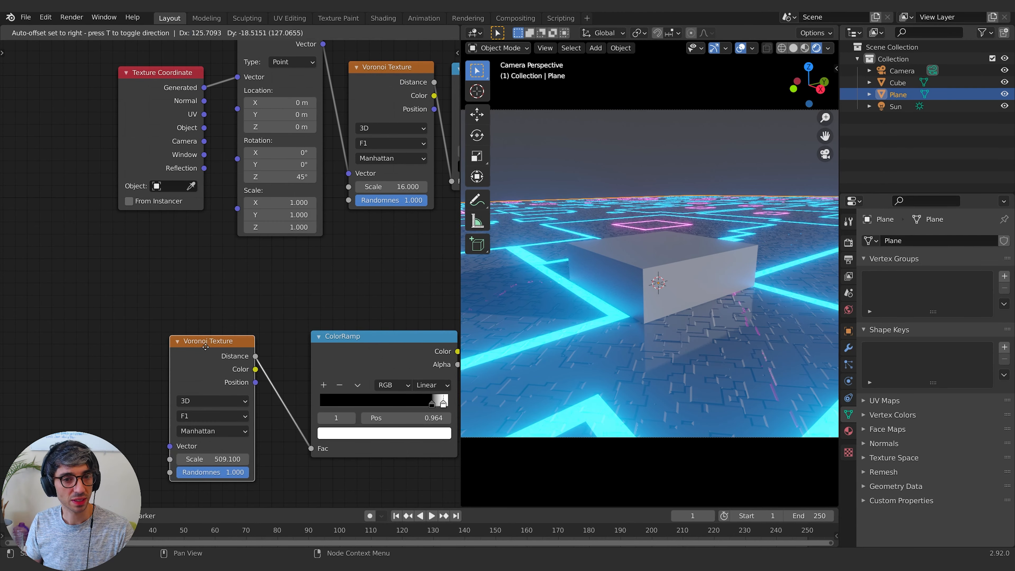
middle_click_drag(314, 273, 265, 288)
Step: Thin the neon lines by moving the emission ColorRamp's blue stop toward the end and placing the magenta stop at 0.418
middle_click_drag(453, 235, 240, 285)
scroll(321, 206, "up", 2)
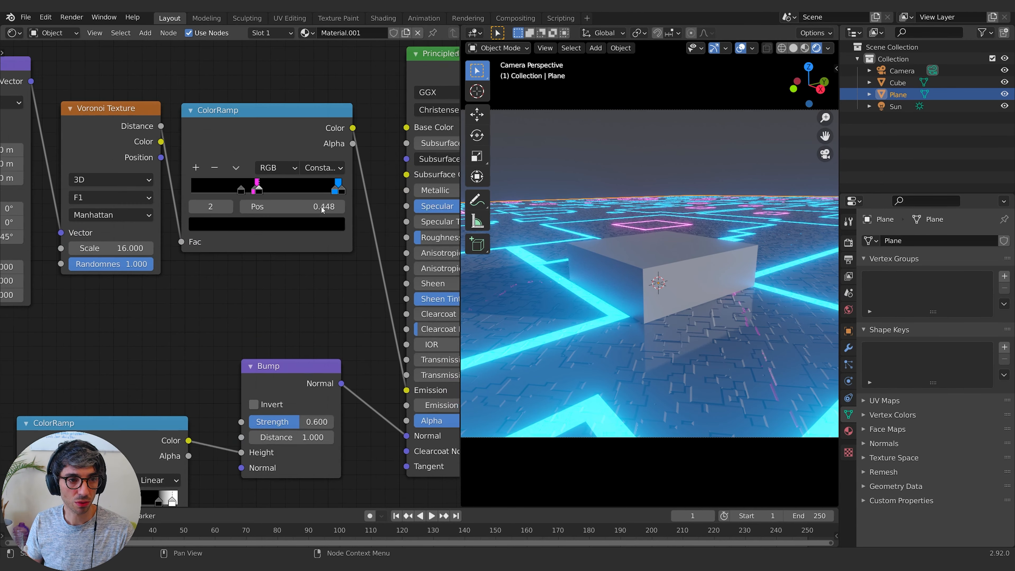
scroll(321, 206, "up", 1)
middle_click_drag(321, 206, 263, 244)
left_click_drag(276, 226, 284, 226)
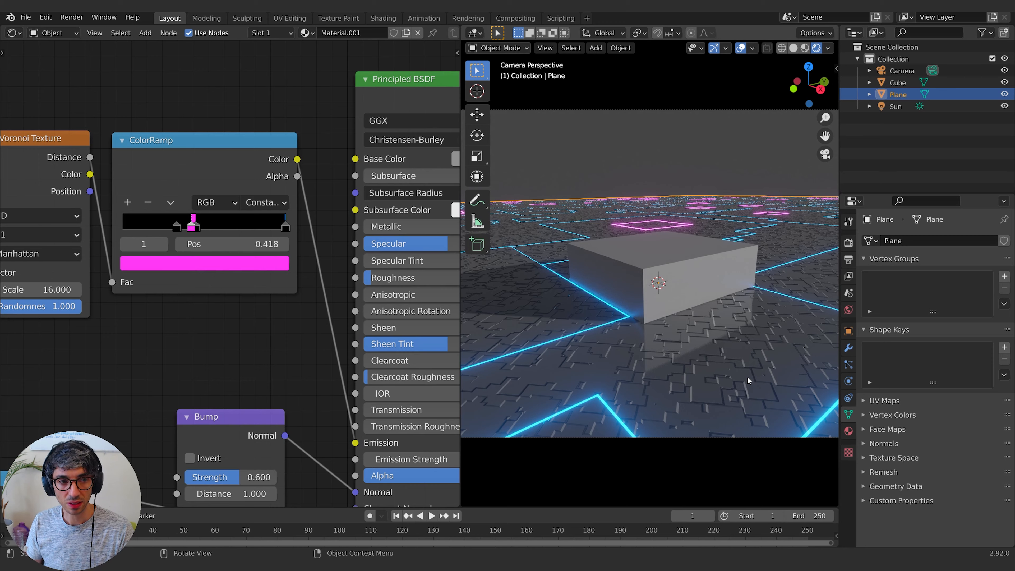
Step: Duplicate the ground plane and raise the copy along Z above the camera as a ceiling
key("shift")
key("shift+d")
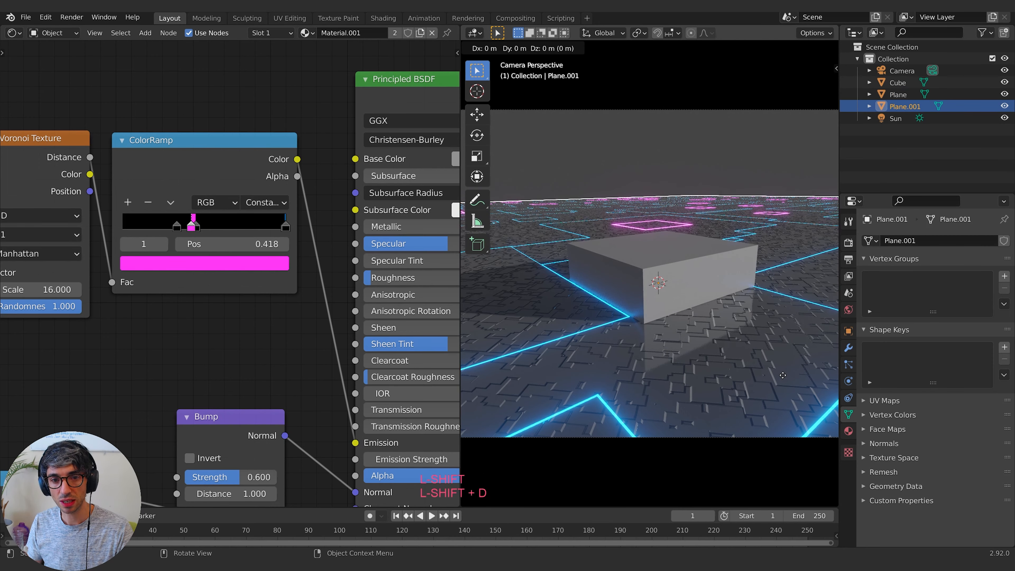
key("z")
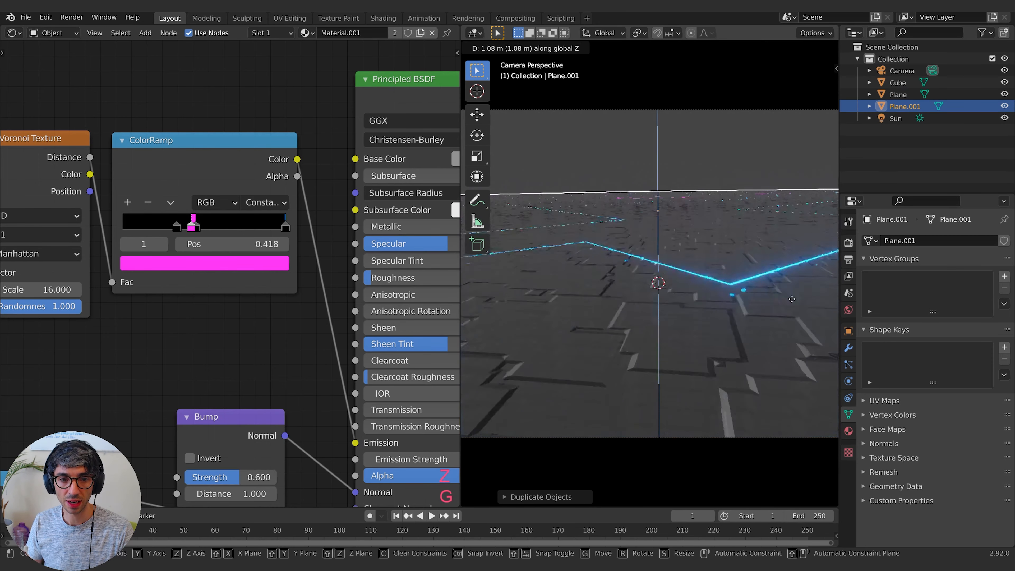
left_click(792, 235)
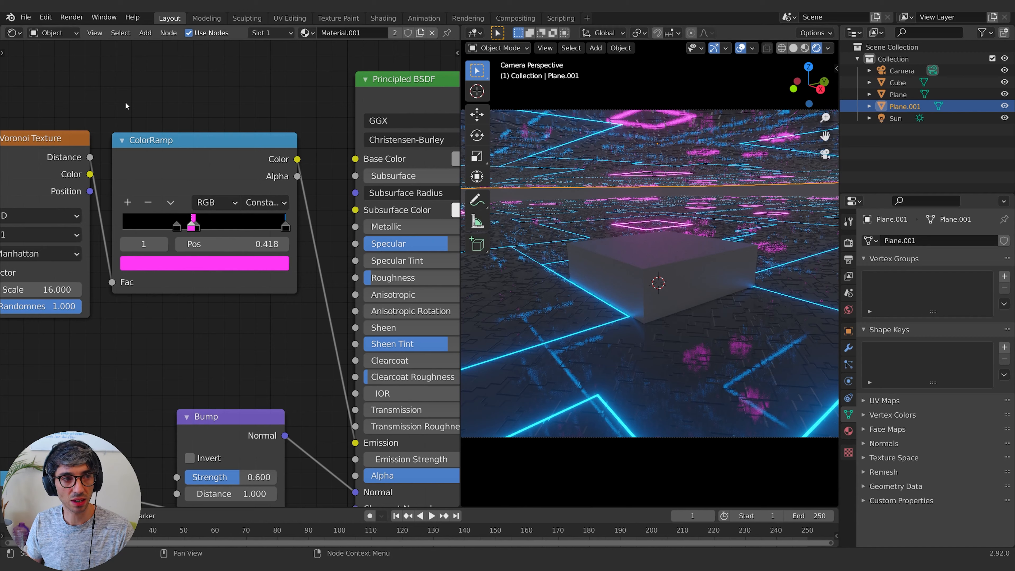
Step: Switch the node editor to the World shader, frame its Background and World Output nodes, and show the World properties
left_click(56, 34)
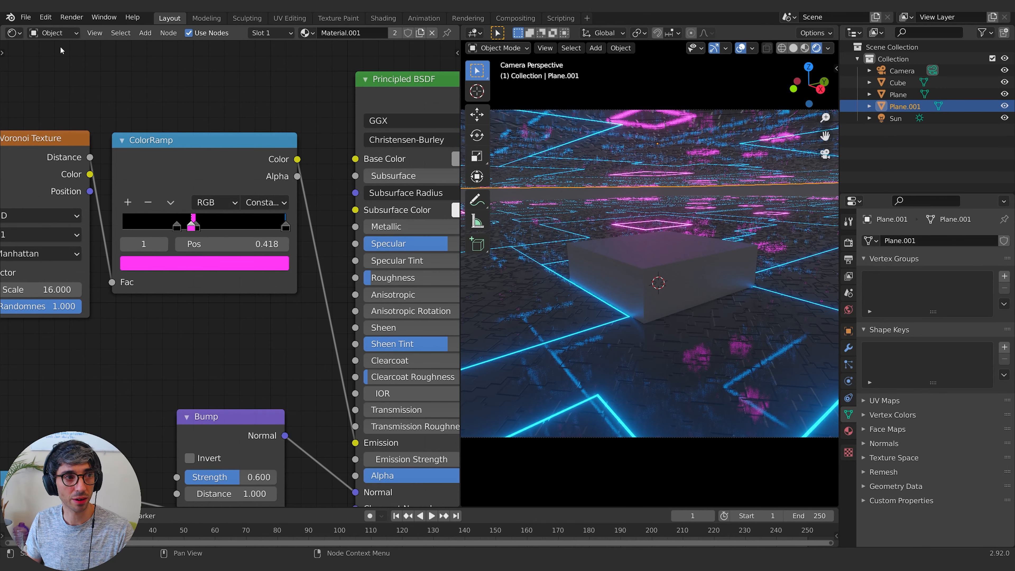
left_click(58, 34)
left_click(57, 62)
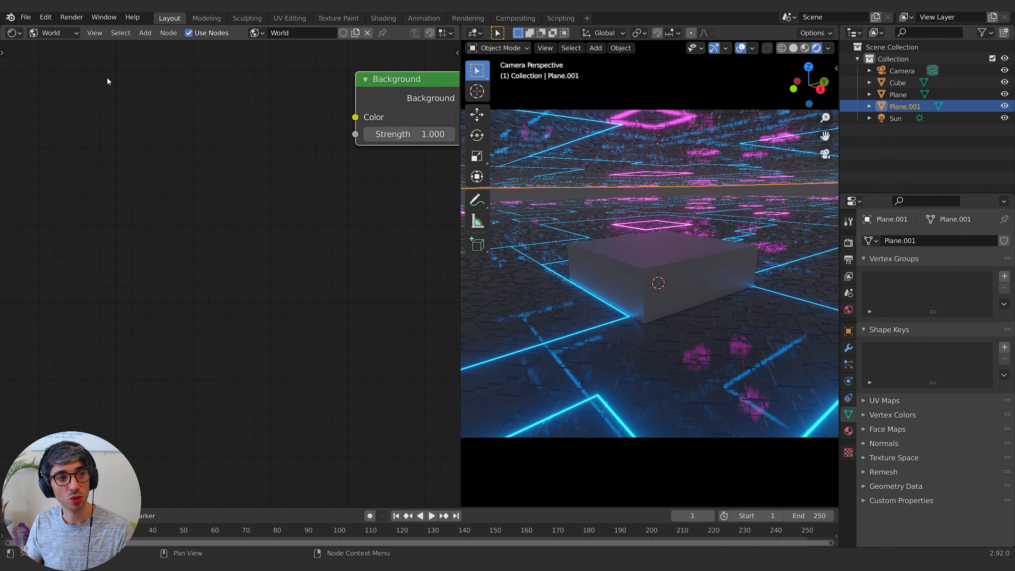
key("Home")
left_click(229, 308)
mouse_move(237, 317)
middle_mouse_down()
mouse_move(253, 284)
mouse_move(253, 304)
middle_mouse_up()
scroll(223, 290, "up", 1)
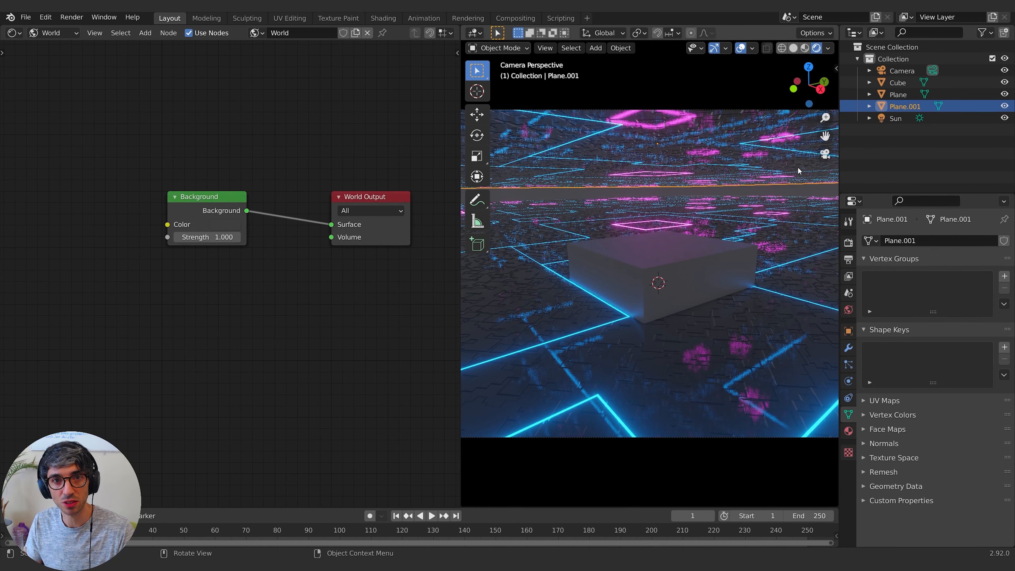
left_click(849, 310)
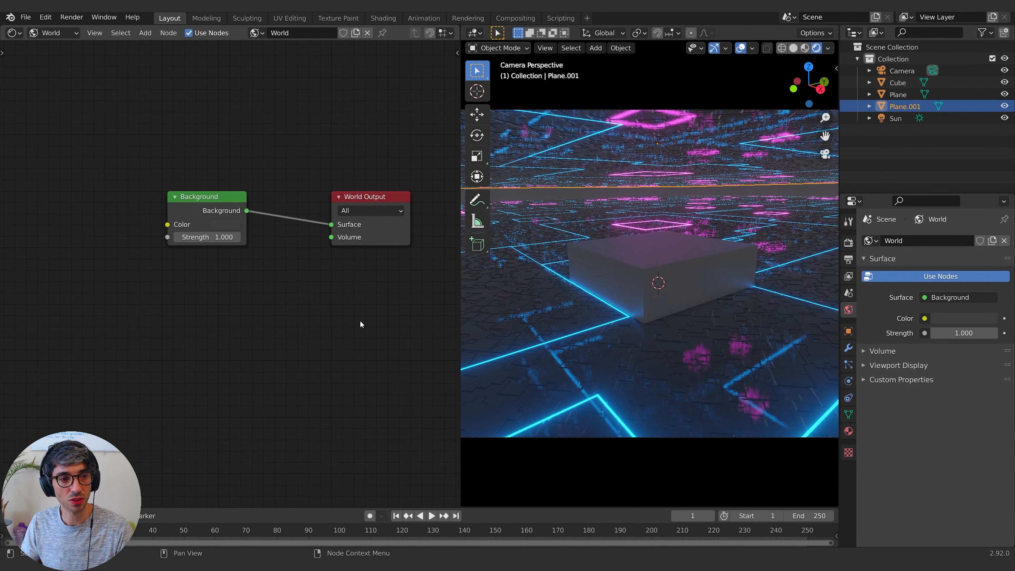
Step: Add a Volume Scatter node to the World shader and connect its Volume output to the World Output's Volume input
middle_click_drag(221, 306, 260, 299)
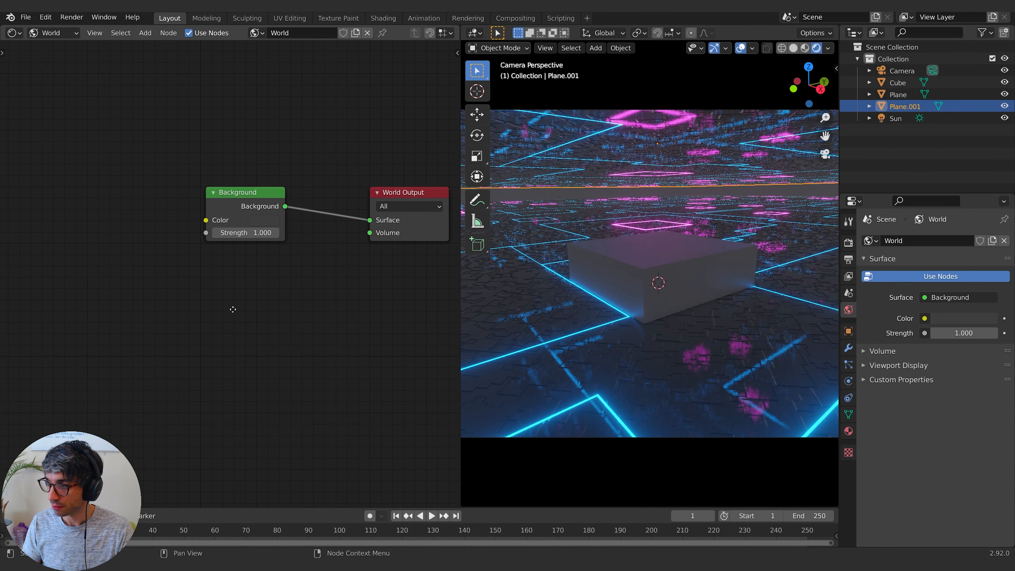
key("shift+a")
left_click(226, 313)
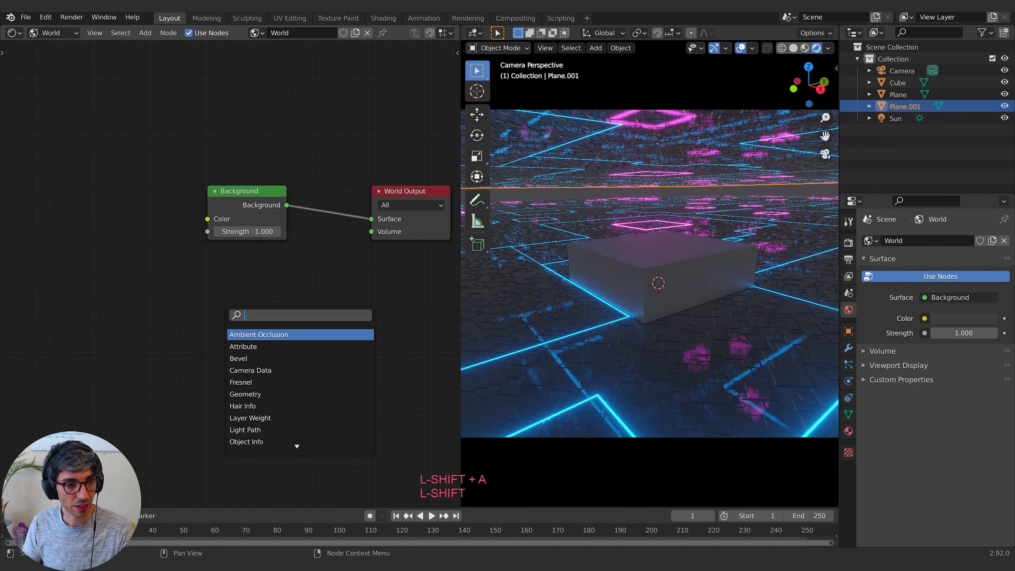
type("vol")
key("Down")
key("Down")
key("Down")
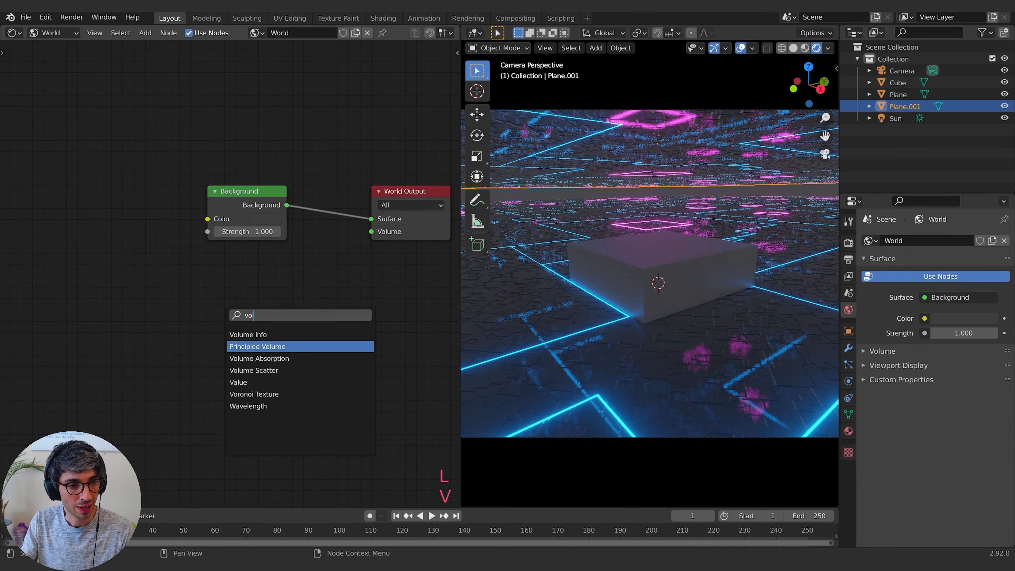
key("Return")
left_click(227, 316)
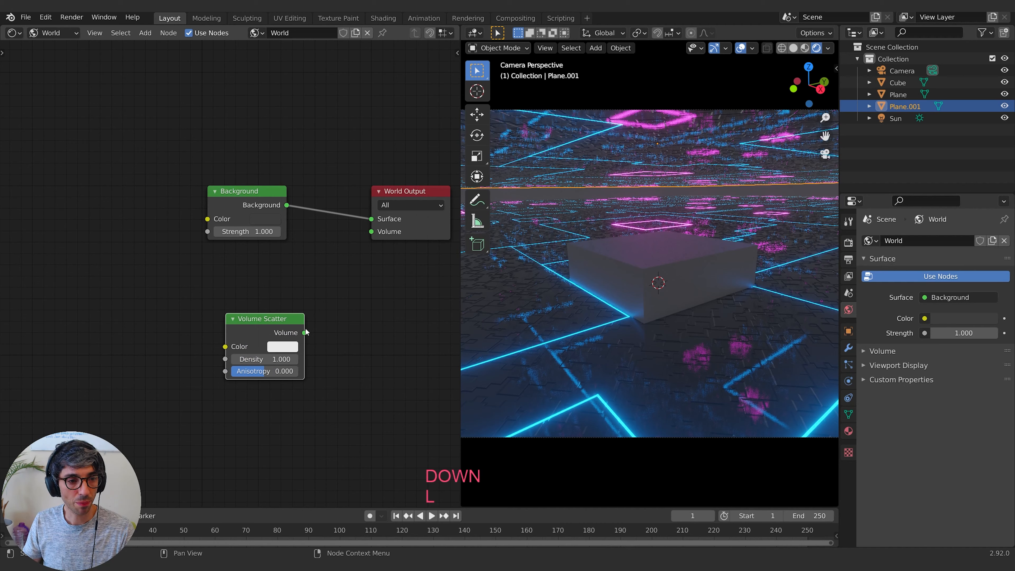
left_click_drag(305, 333, 371, 232)
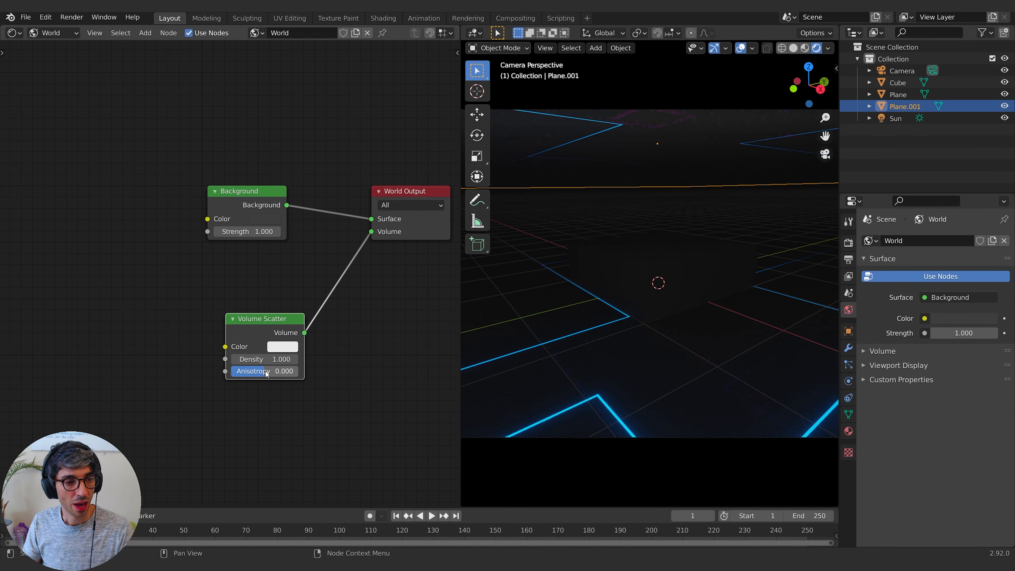
Step: Set the Volume Scatter's density to 0.300 and anisotropy to about -0.878, with the viewport overlays hidden
left_click_drag(264, 373, 233, 361)
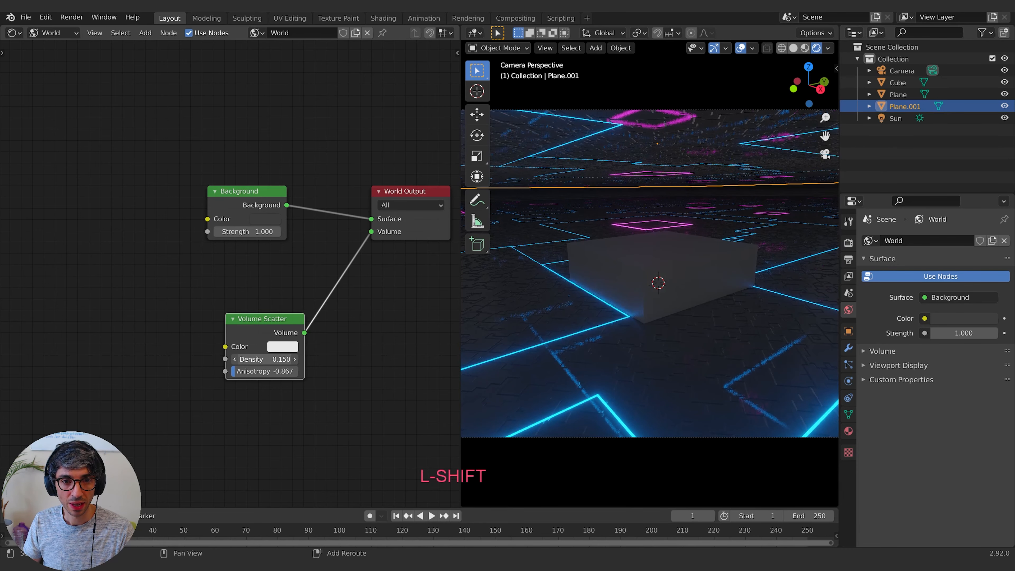
left_click(737, 52)
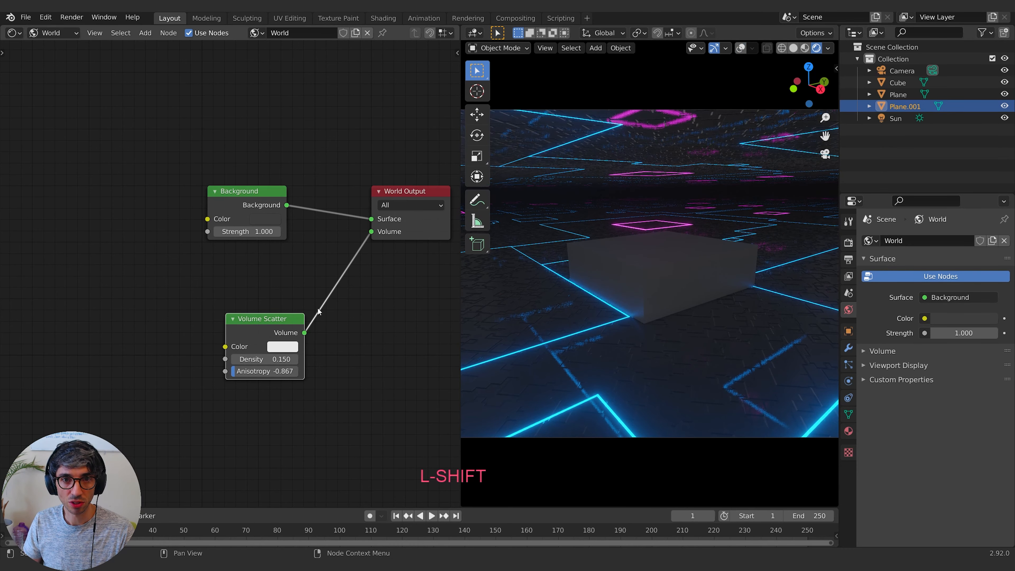
left_click_drag(256, 359, 264, 359, "shift")
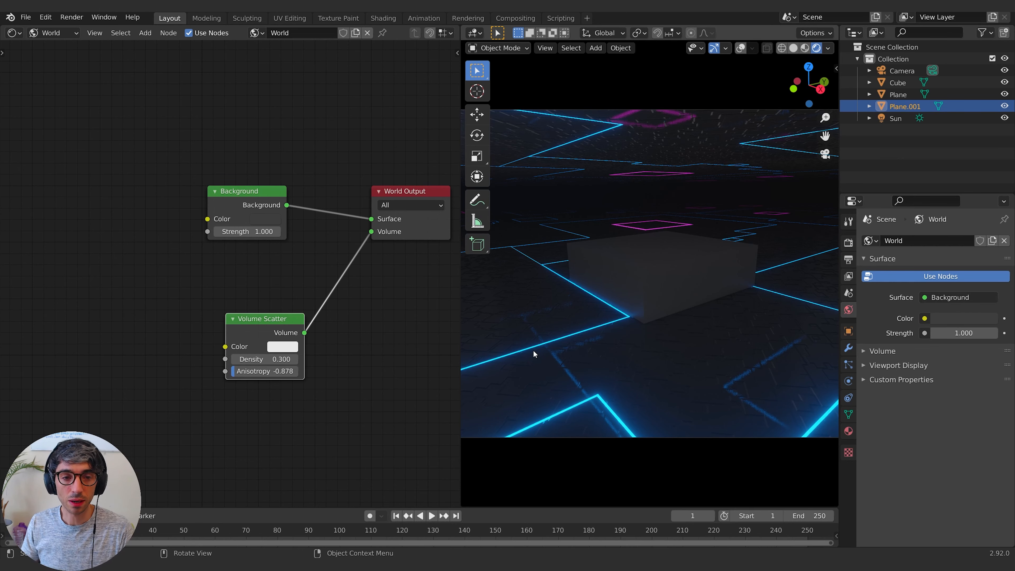
Step: Turn the viewport overlays back on and give the cube a Bevel modifier with 3 segments
left_click(717, 278)
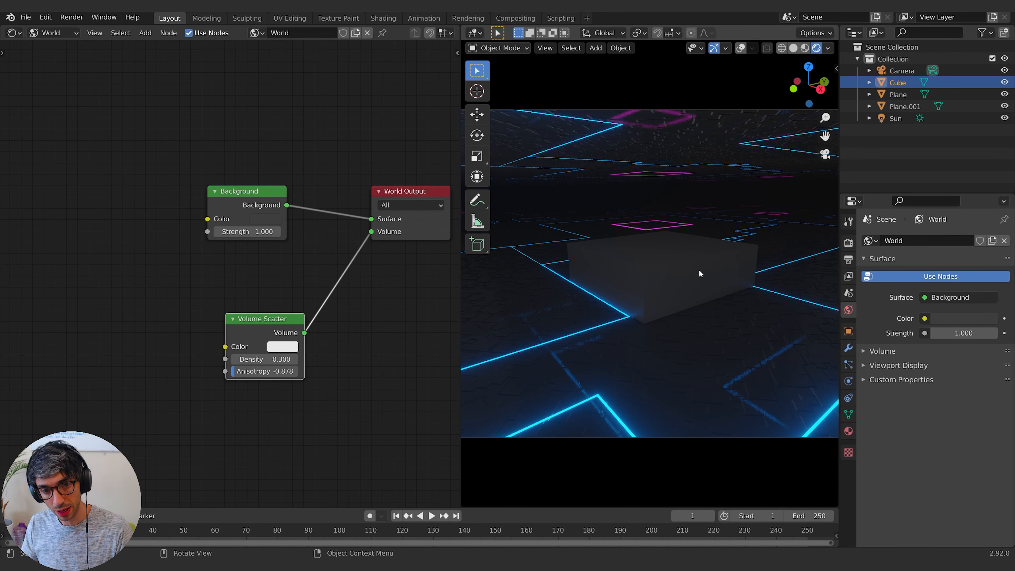
left_click(741, 48)
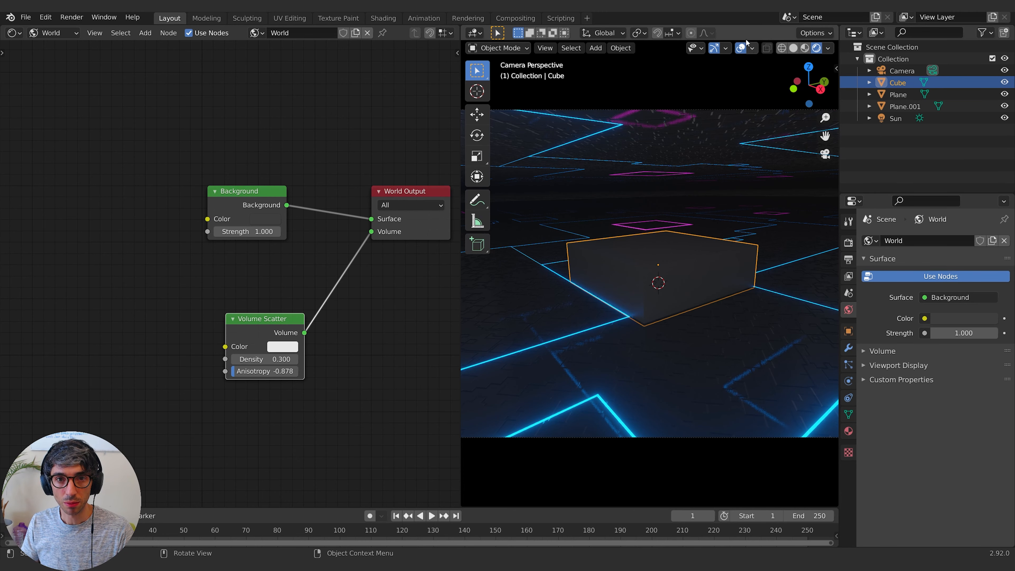
left_click(846, 350)
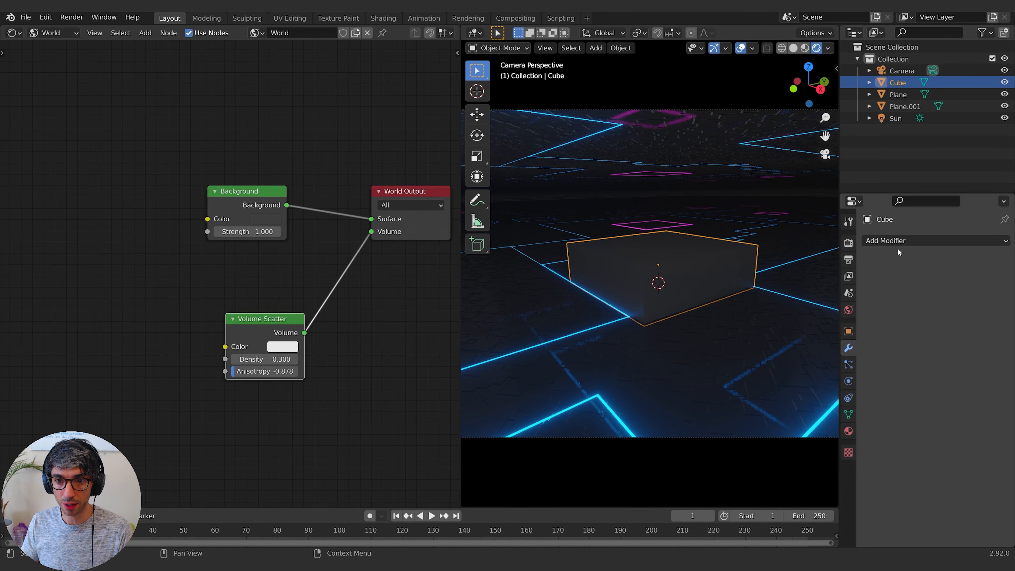
left_click(903, 240)
left_click(759, 286)
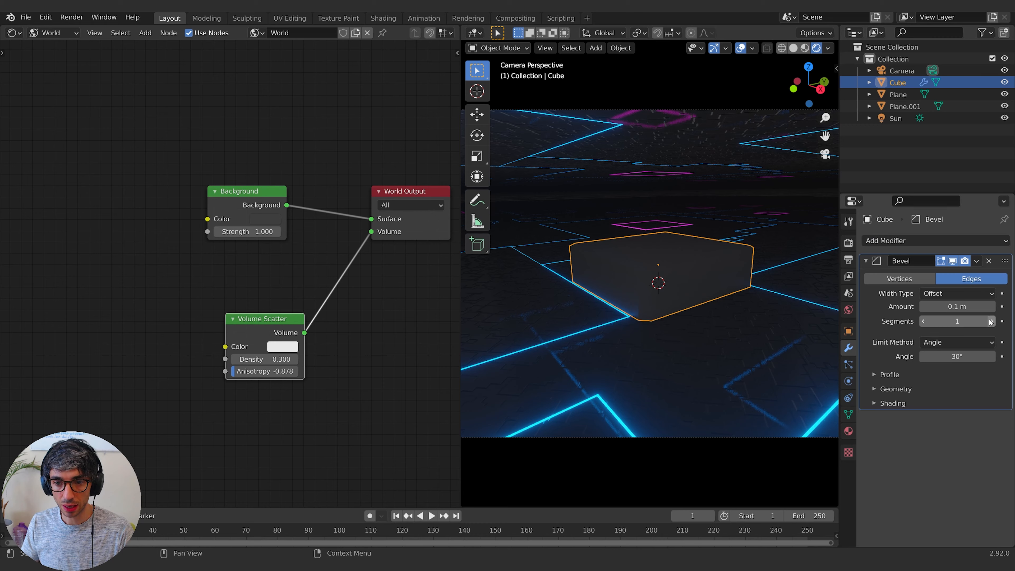
left_click_drag(949, 321, 976, 322)
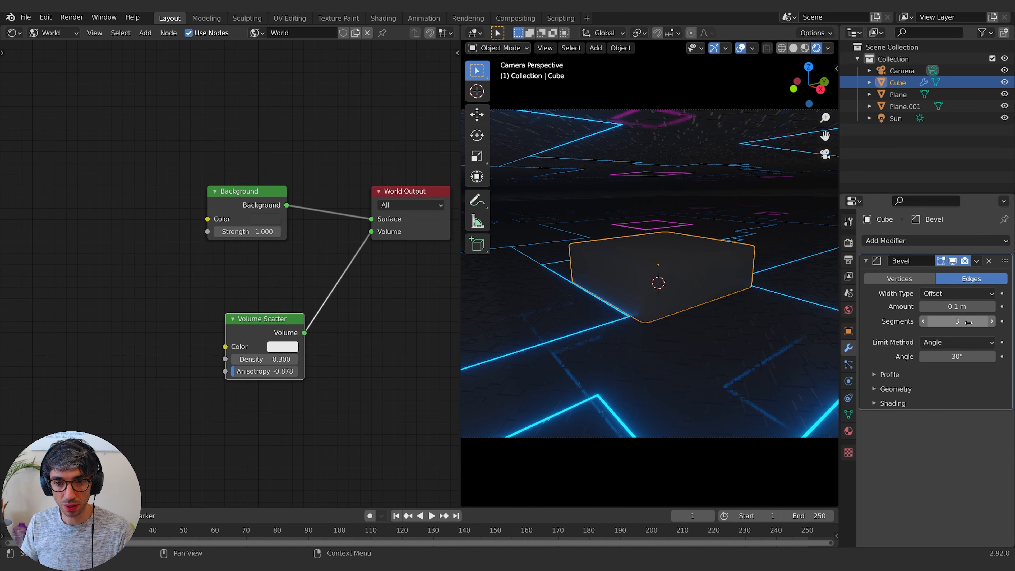
Step: Rotate the sun freely, around X and around Z to about -89.3°, 32.2° and 146° so it lights the cube's side
left_click(896, 119)
key("r")
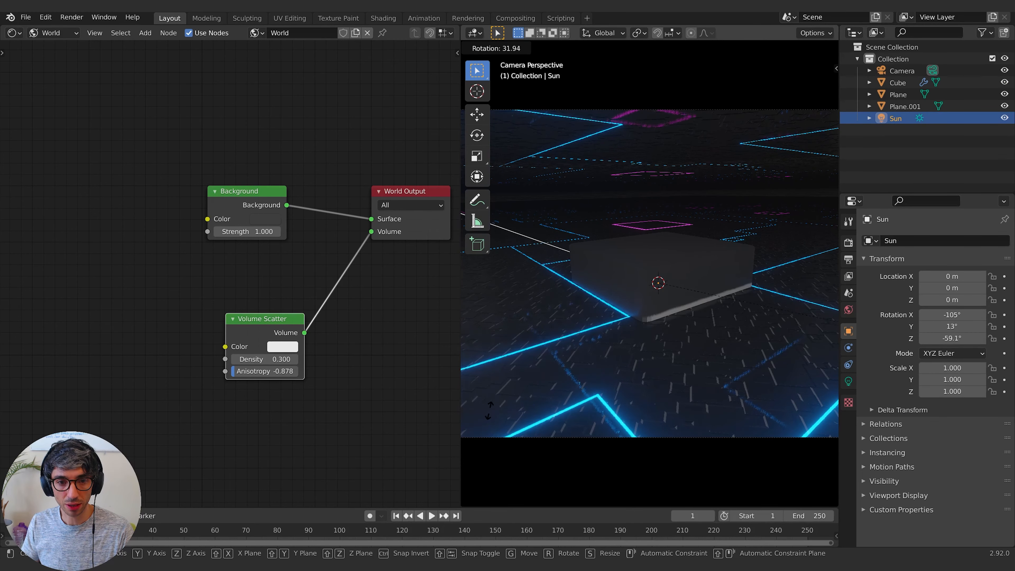
left_click(679, 273)
key("r")
key("x")
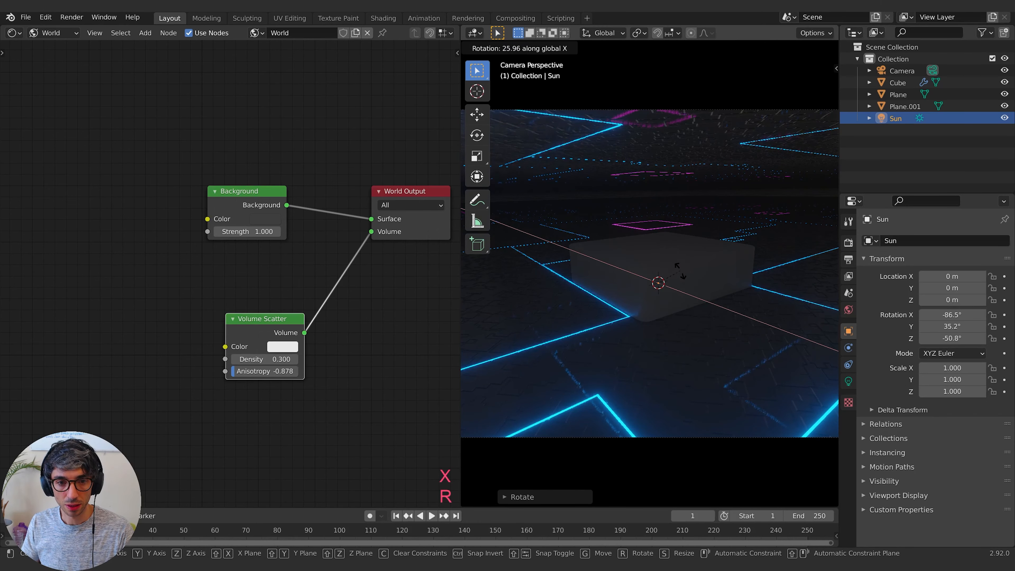
left_click(702, 273)
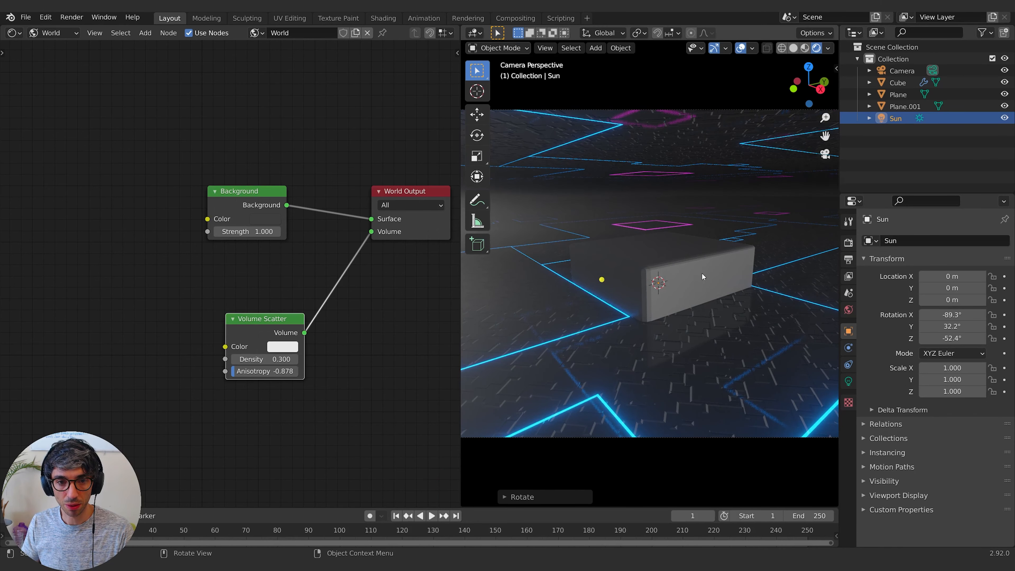
key("r")
key("z")
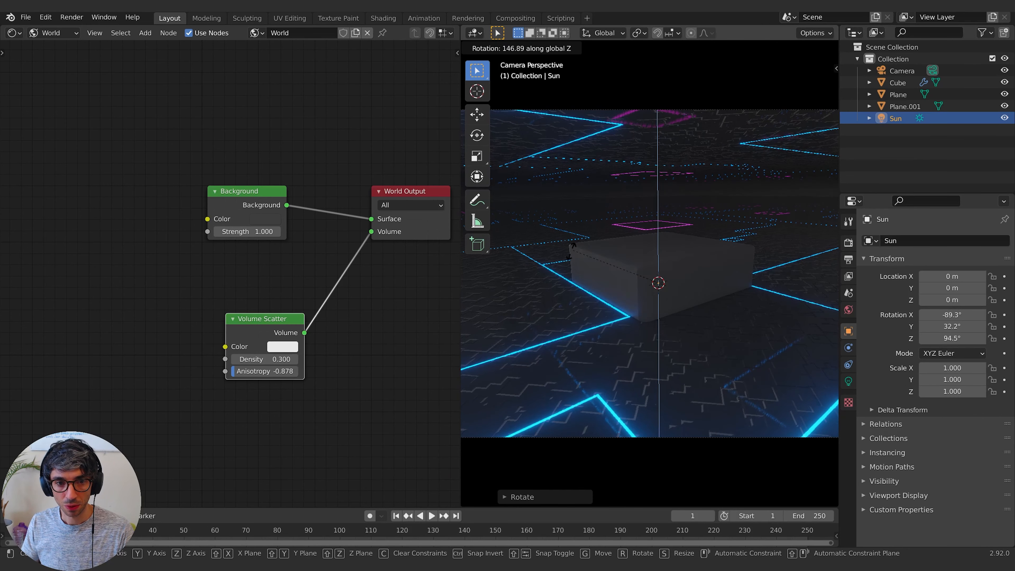
left_click(587, 332)
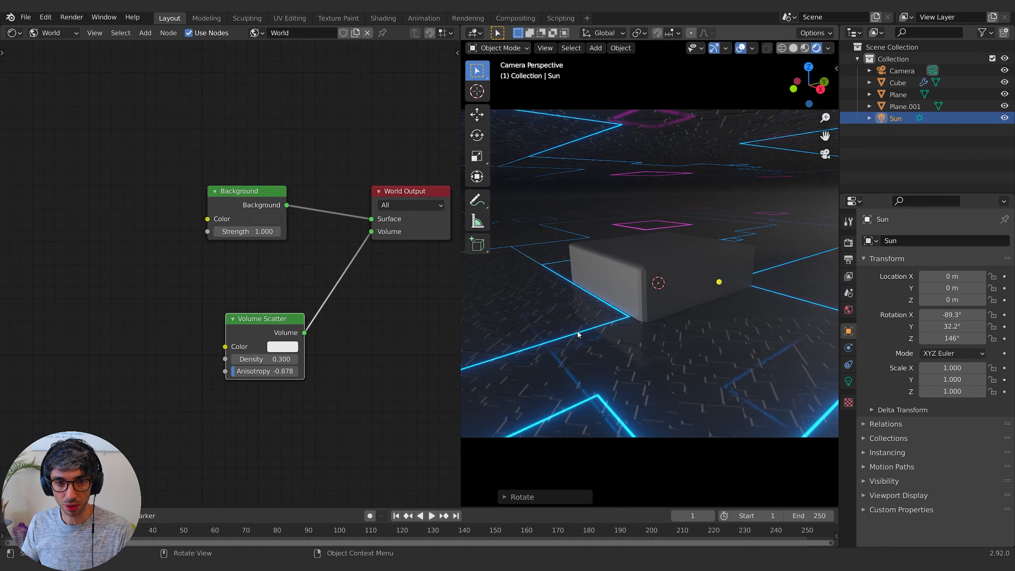
Step: Shade the cube smooth and enable Auto Smooth for its normals
left_click(648, 293)
right_click(639, 295)
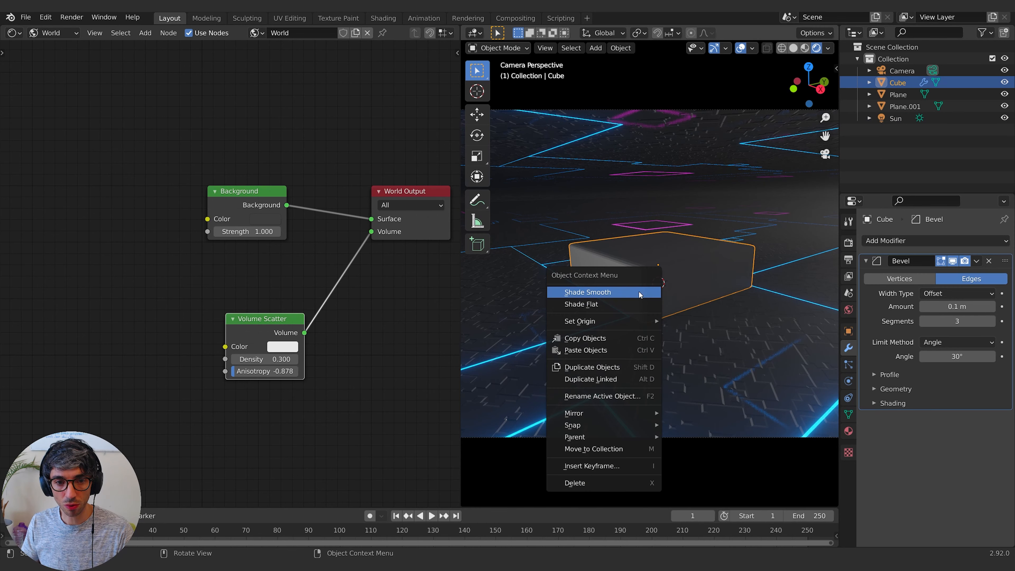
left_click(631, 293)
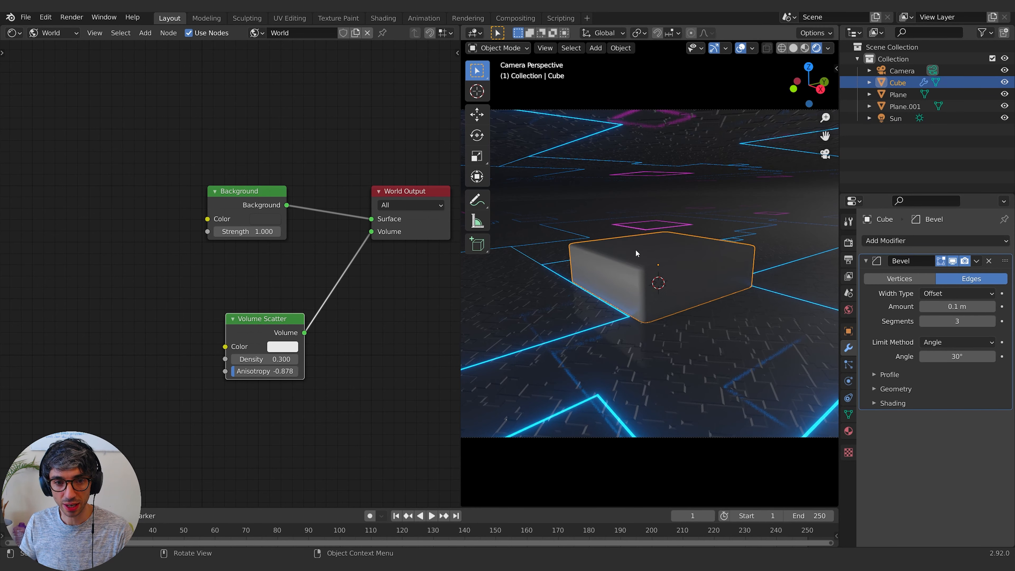
left_click(848, 415)
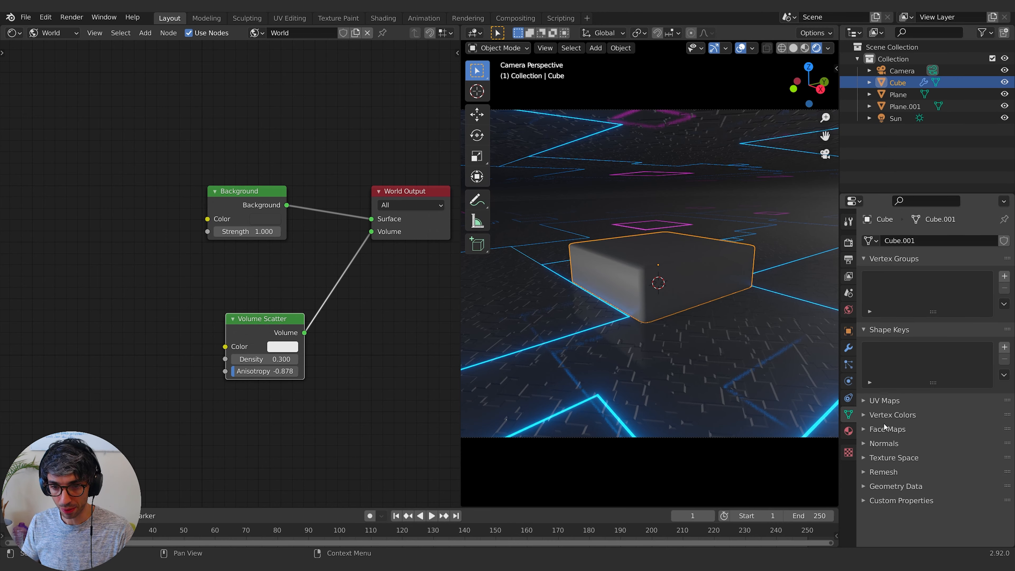
left_click(865, 441)
left_click(923, 460)
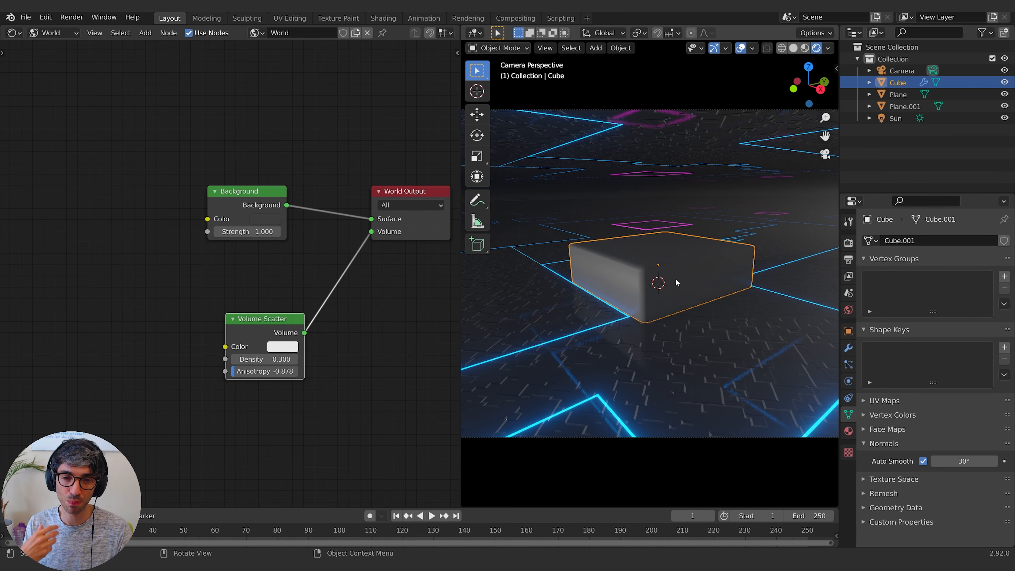
Step: Add a Weighted Normal modifier to the cube below its Bevel modifier
left_click(848, 347)
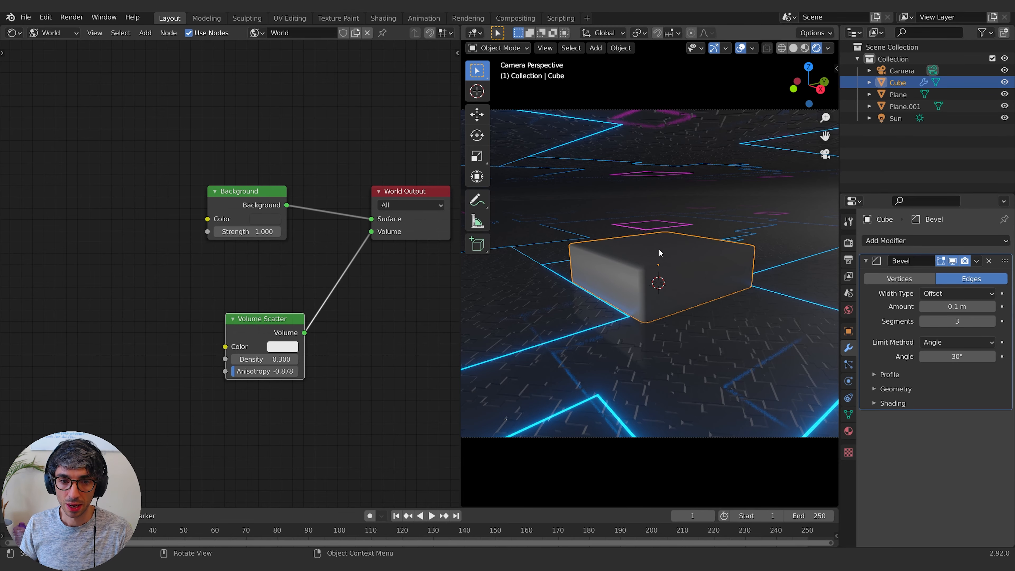
left_click(682, 275)
left_click(638, 254)
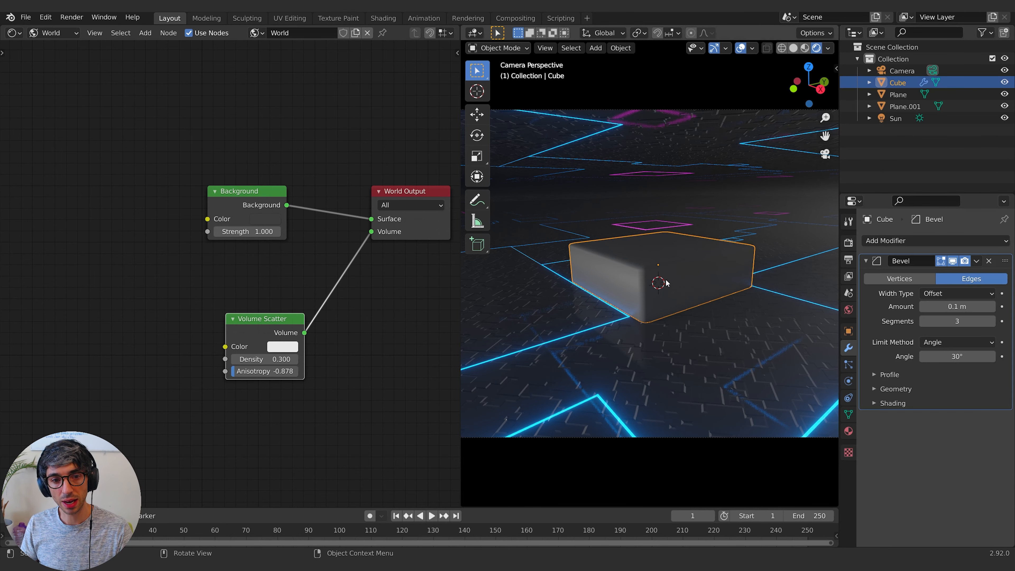
key("Tab")
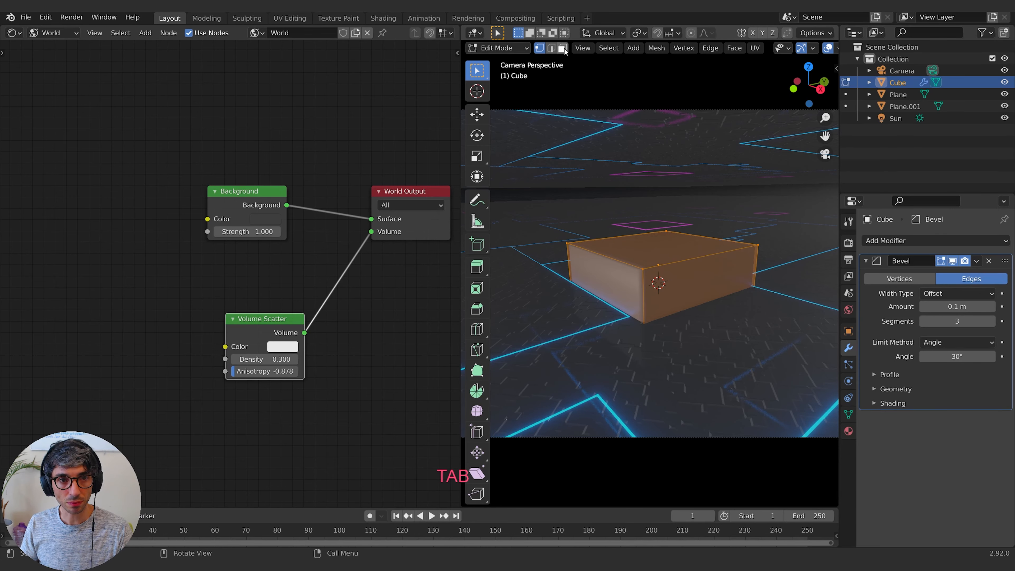
key("Tab")
left_click(892, 240)
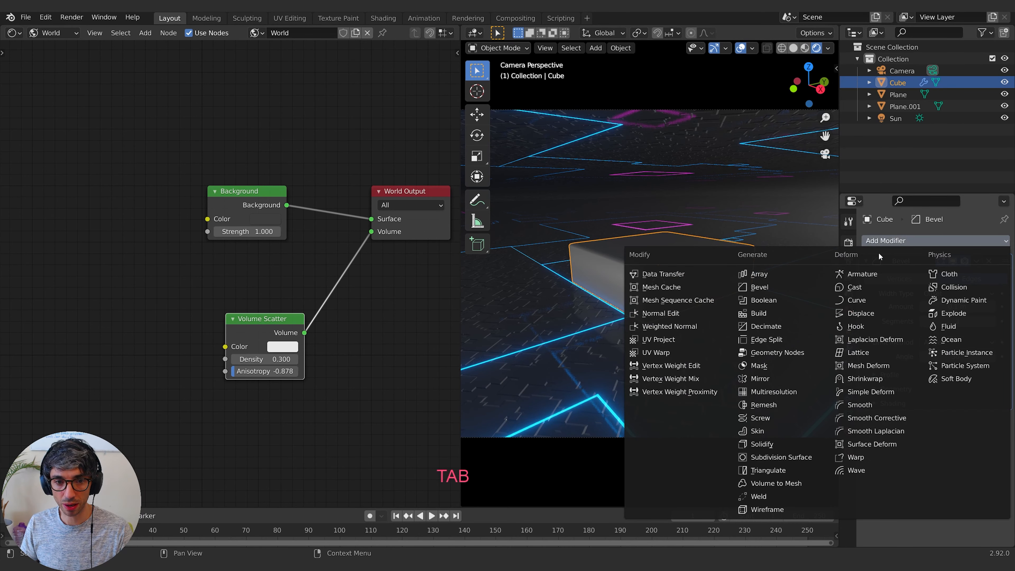
left_click(693, 327)
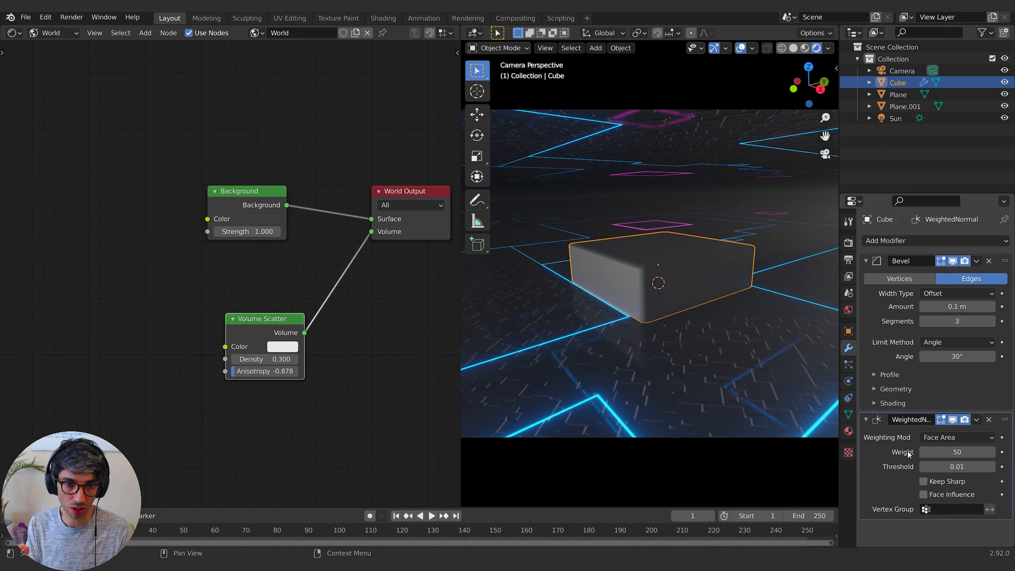
Step: Select the cube's top face in Edit Mode and inset it by about 0.12 m
left_click(686, 280)
key("Tab")
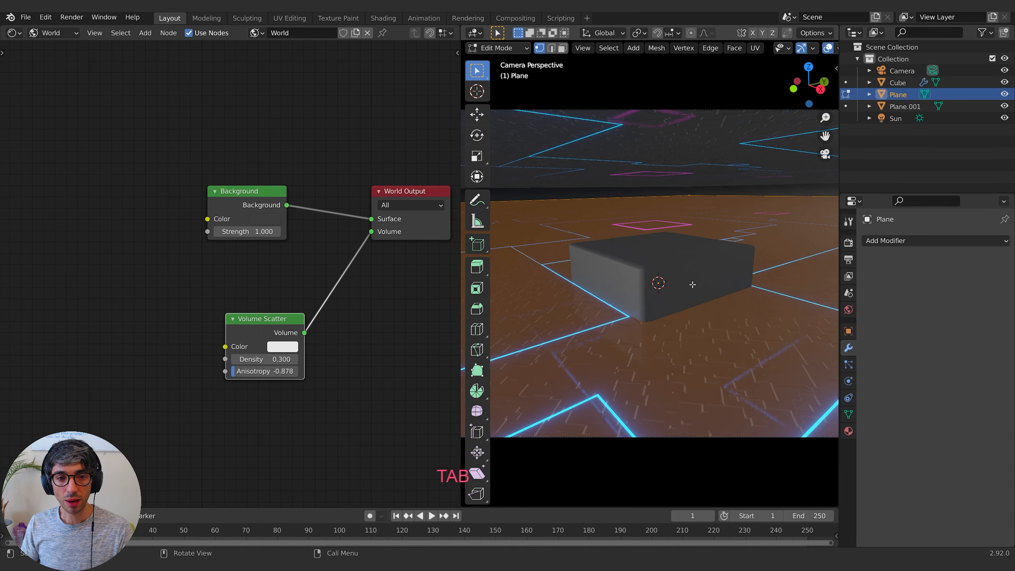
key("Tab")
left_click(689, 283)
key("Tab")
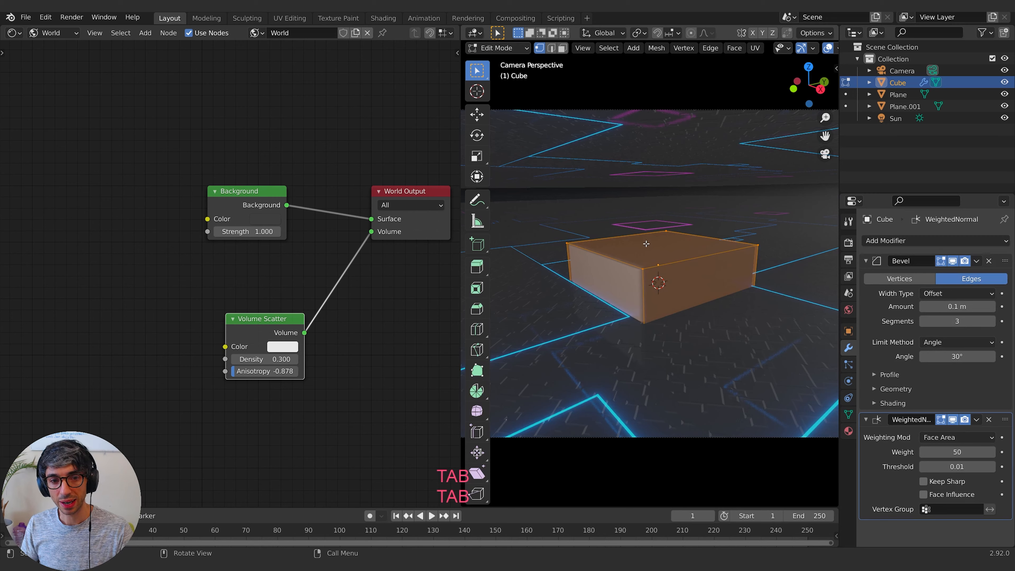
left_click(562, 48)
left_click(680, 248)
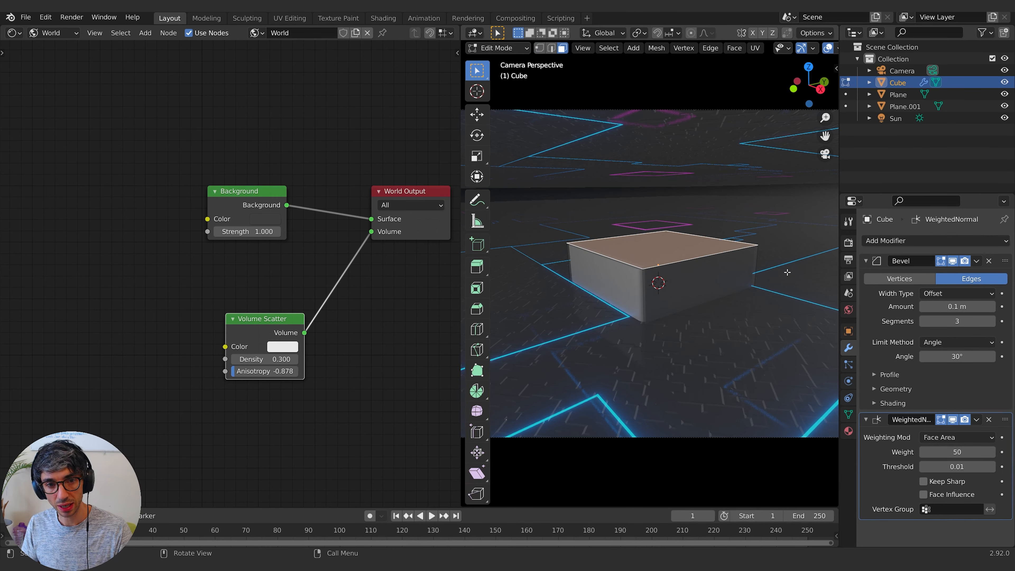
key("i")
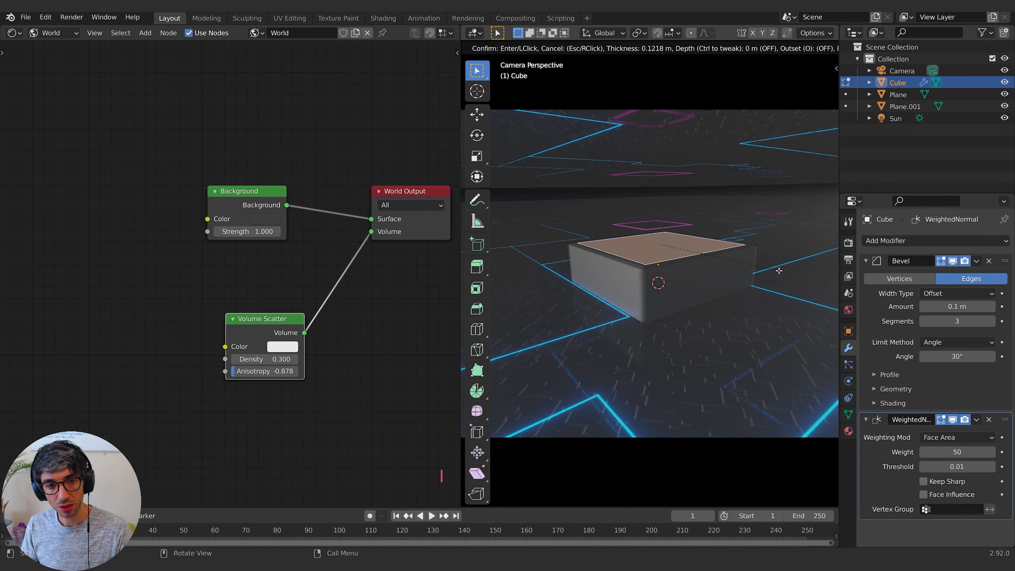
left_click(777, 270)
Step: Raise the inset top face about 0.065 m along Z and extrude it in place without moving it
key("g")
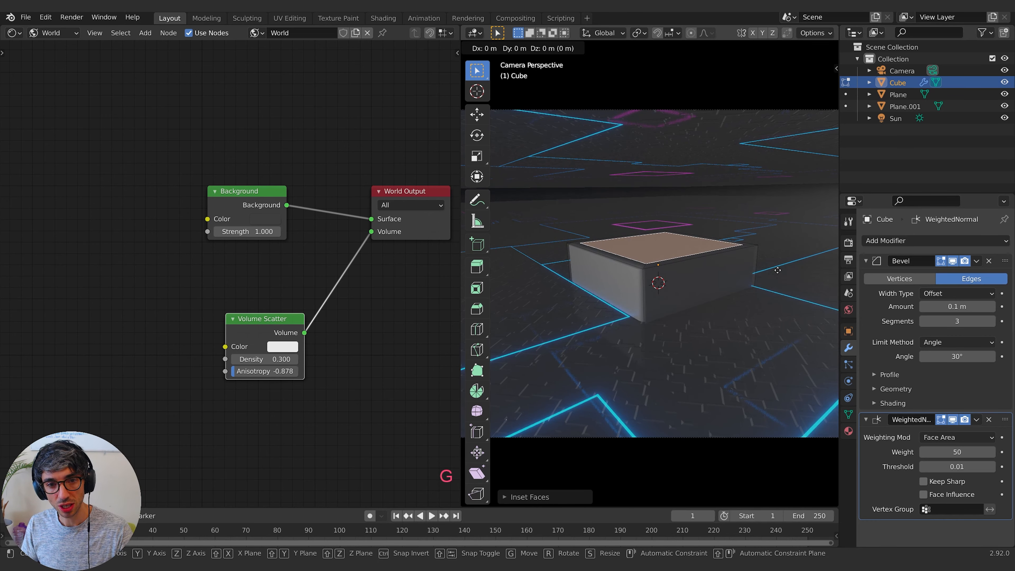
key("z")
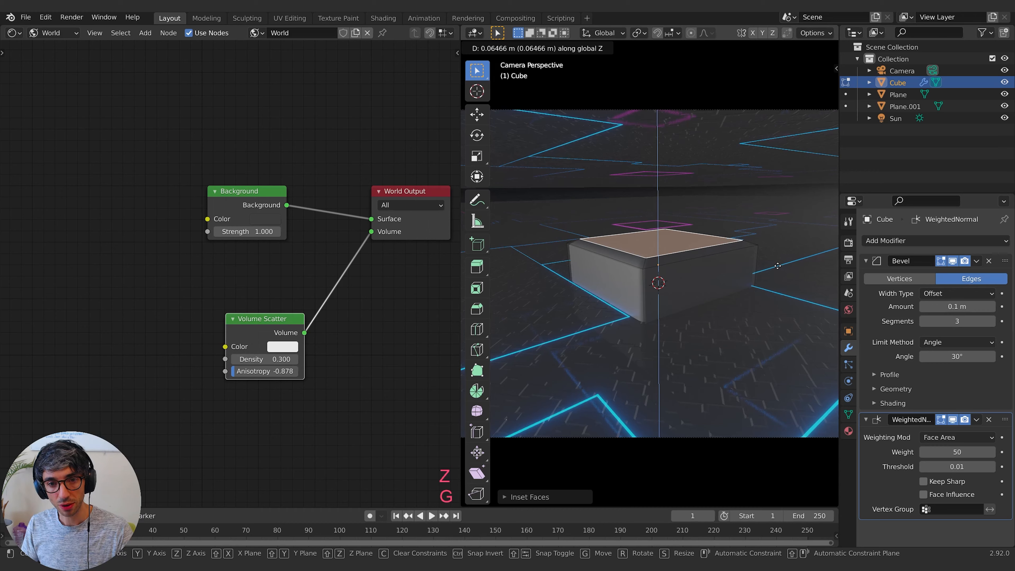
left_click(777, 266)
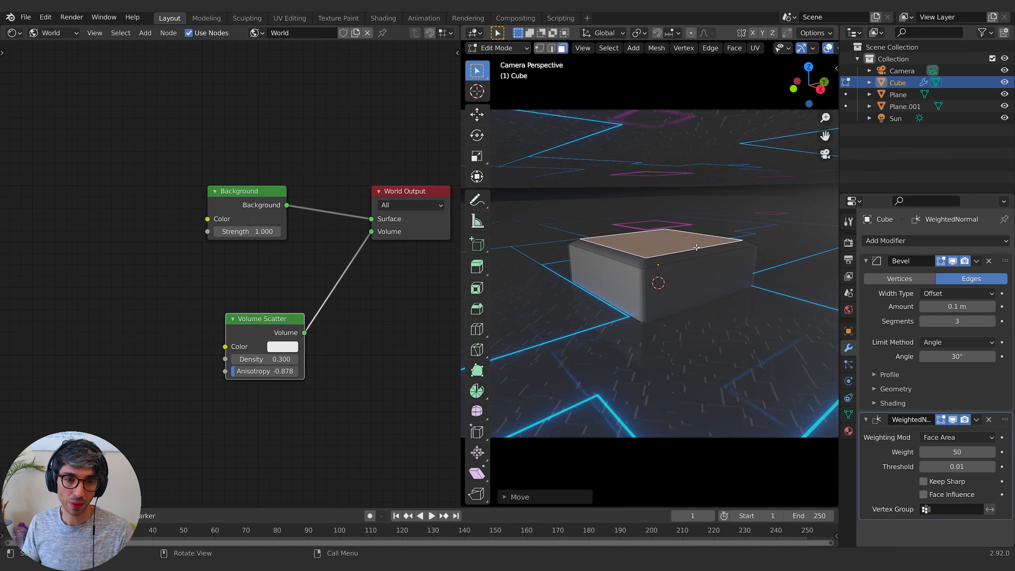
key("e")
key("Escape")
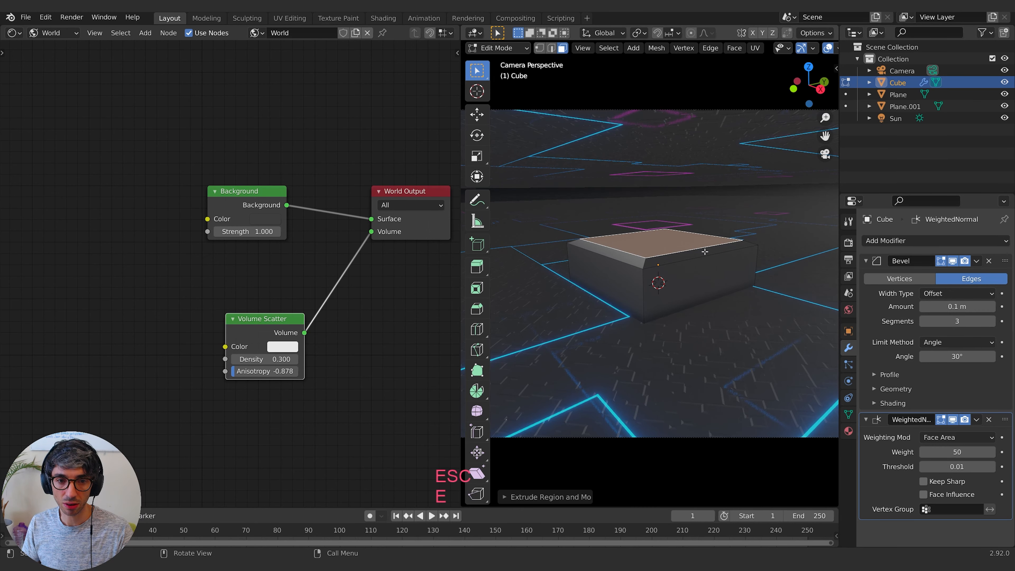
Step: Form a sloped cap from the extruded top face by raising it along Z, scaling it down and lowering it slightly
key("g")
key("z")
left_click(704, 244)
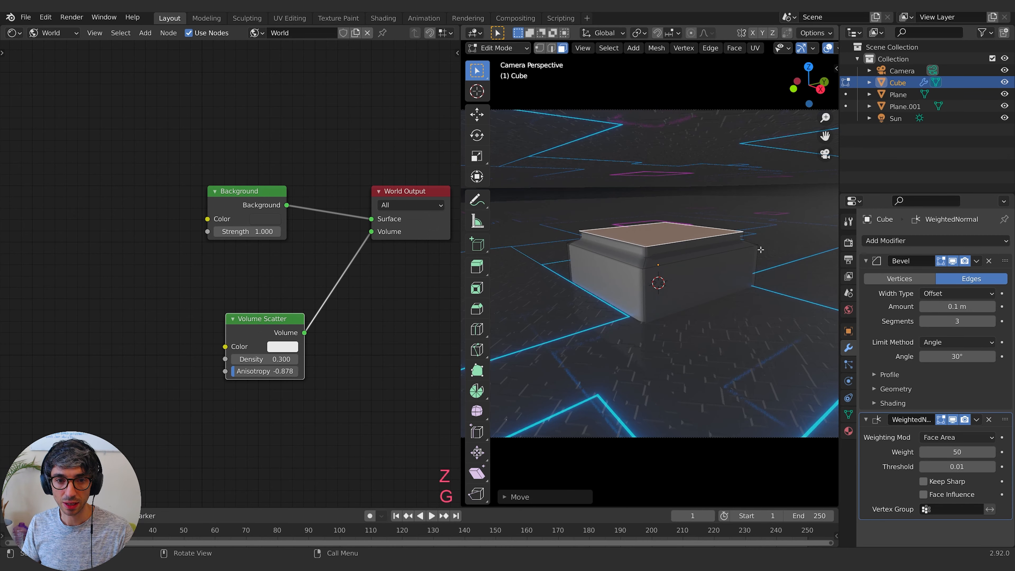
key("s")
left_click(735, 246)
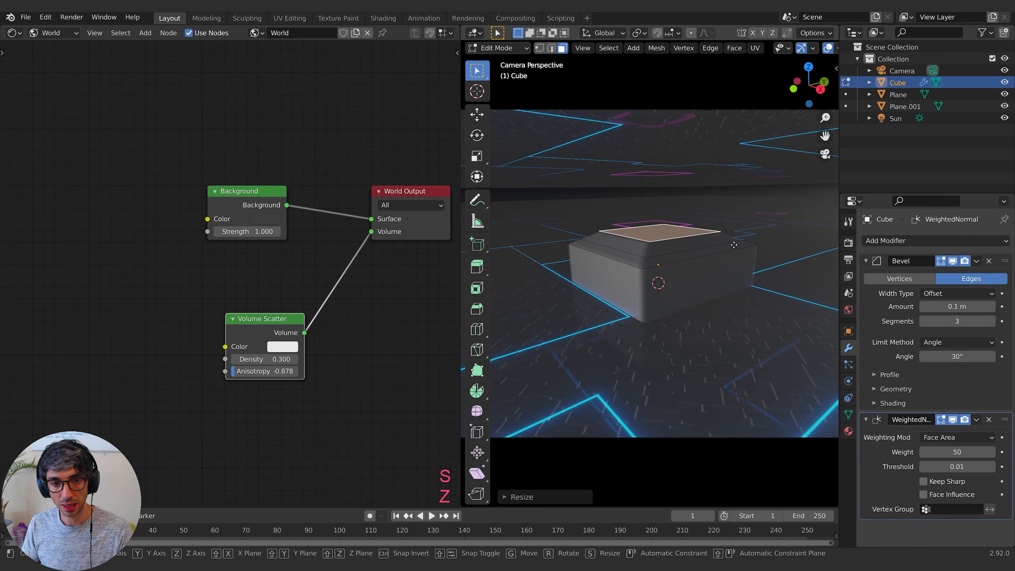
key("g")
key("z")
left_click(667, 260)
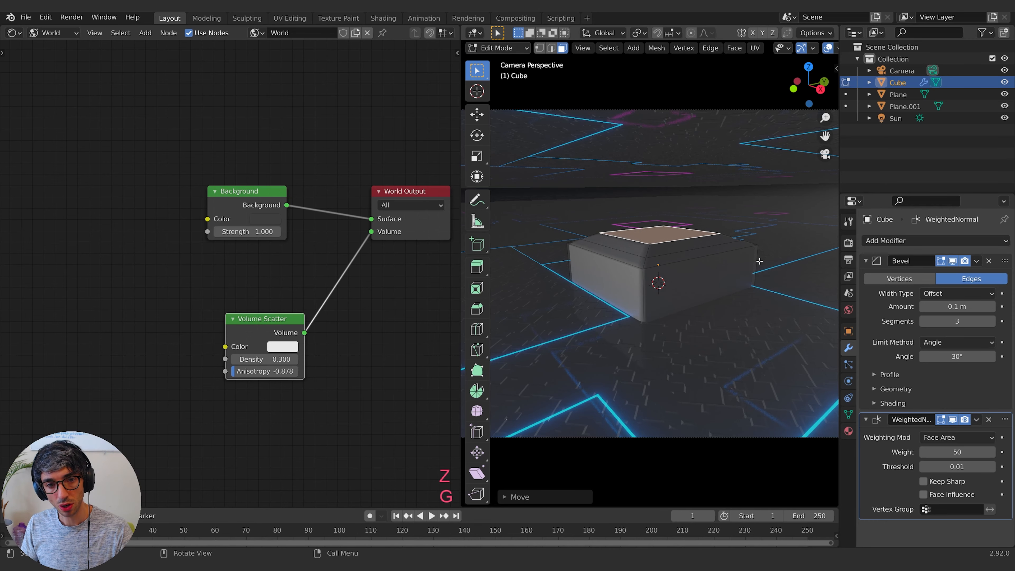
Step: Select the rim face loop around the cube's upper edge, and create a first material for the cube in Object Mode
left_click(644, 261, "alt")
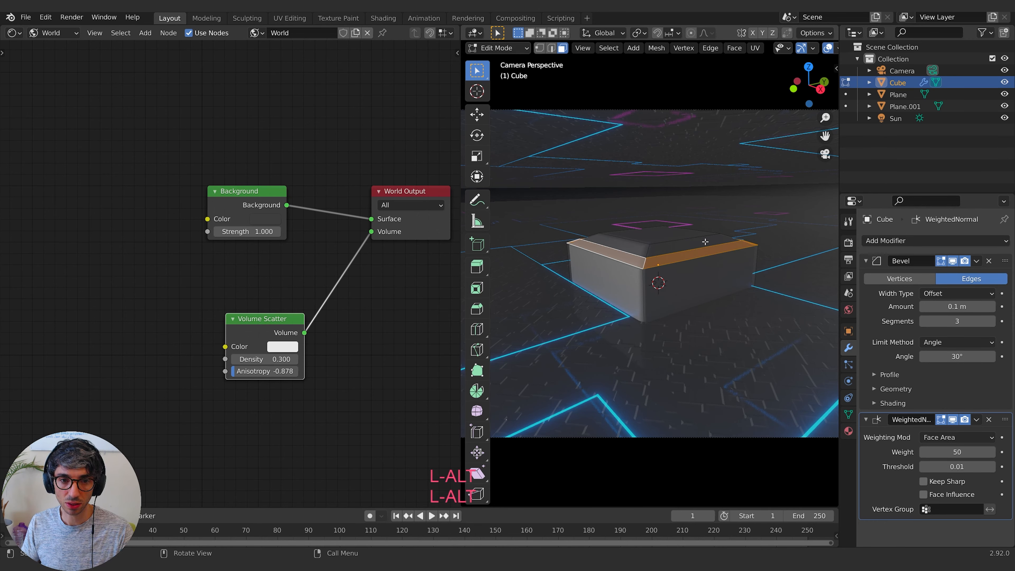
left_click(849, 431)
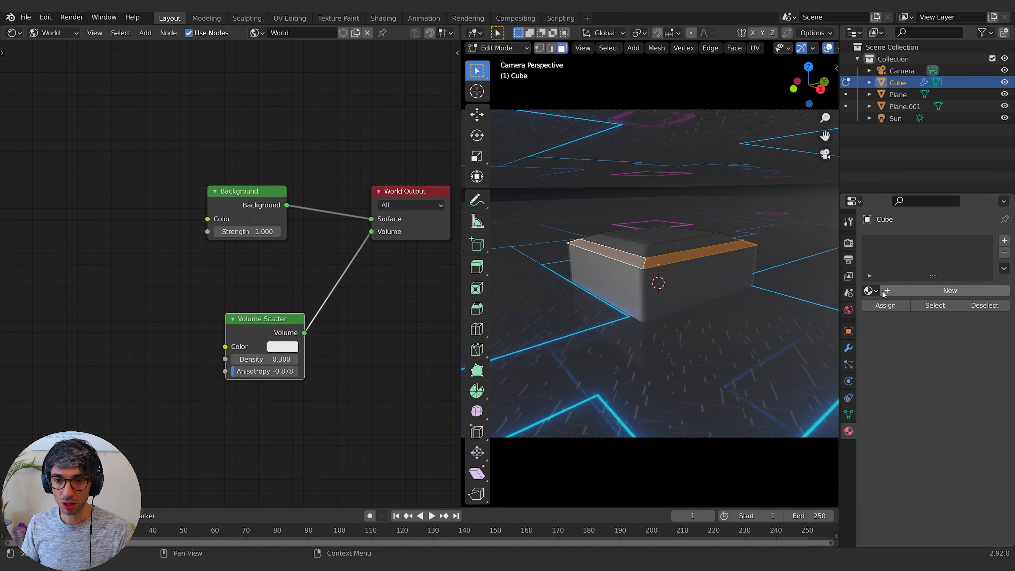
key("Tab")
left_click(542, 264)
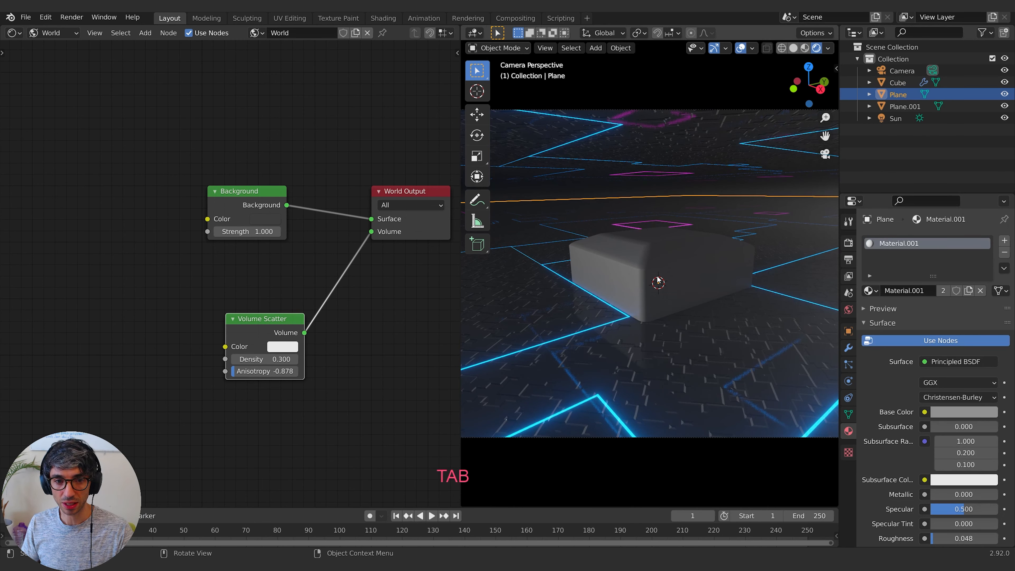
left_click(656, 262)
left_click(936, 290)
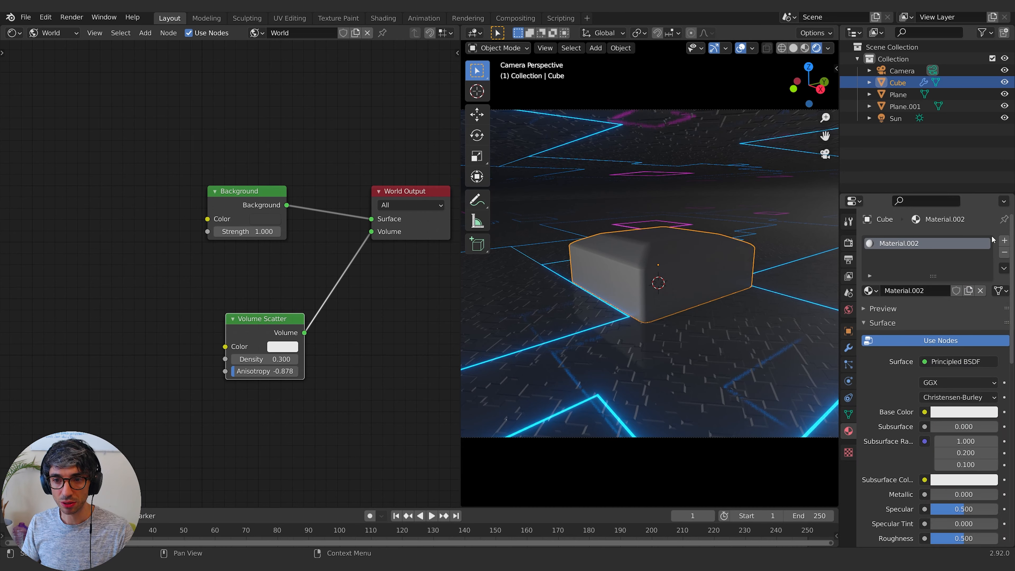
Step: Add a second material slot with a new material and assign it to the selected rim faces in Edit Mode
left_click(1005, 242)
key("Tab")
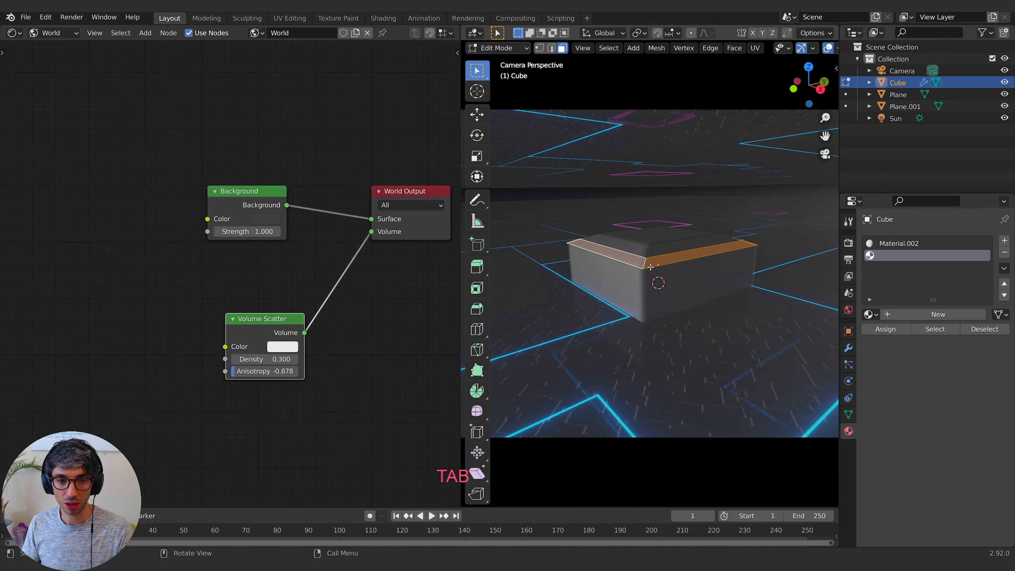
left_click(910, 315)
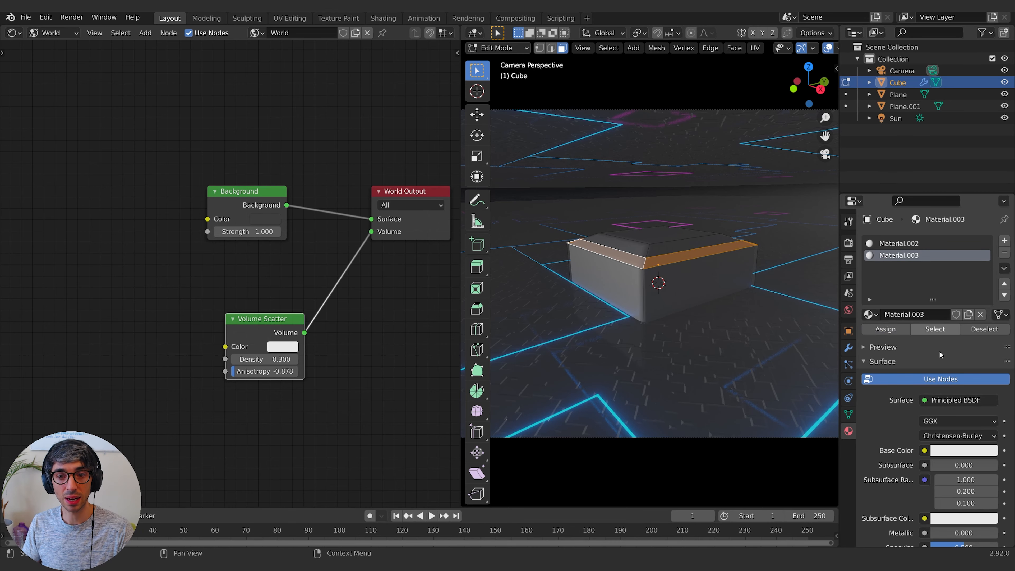
Step: Change the second material's surface shader to Emission and set the node editor to show object shaders
left_click(955, 400)
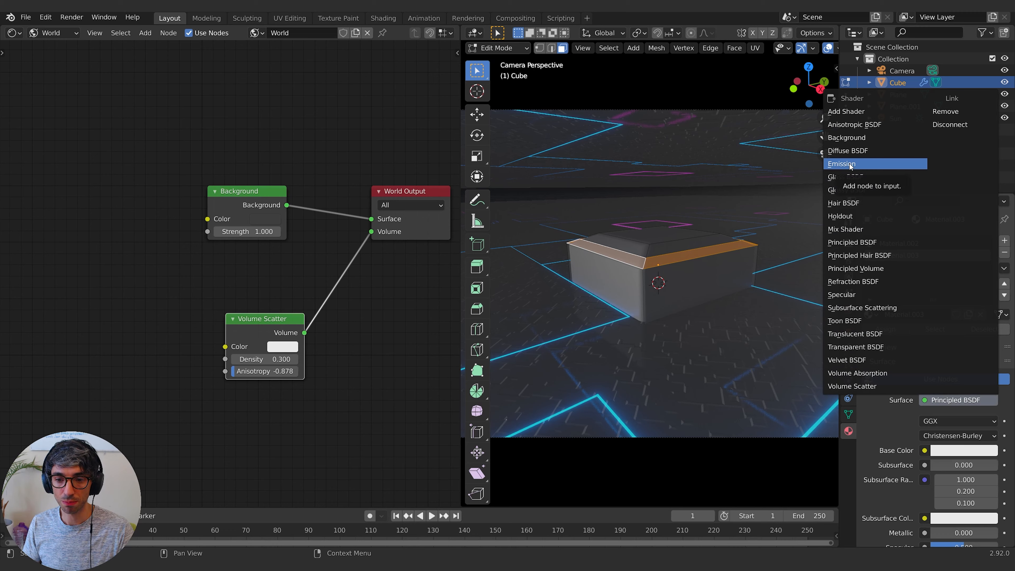
left_click(850, 164)
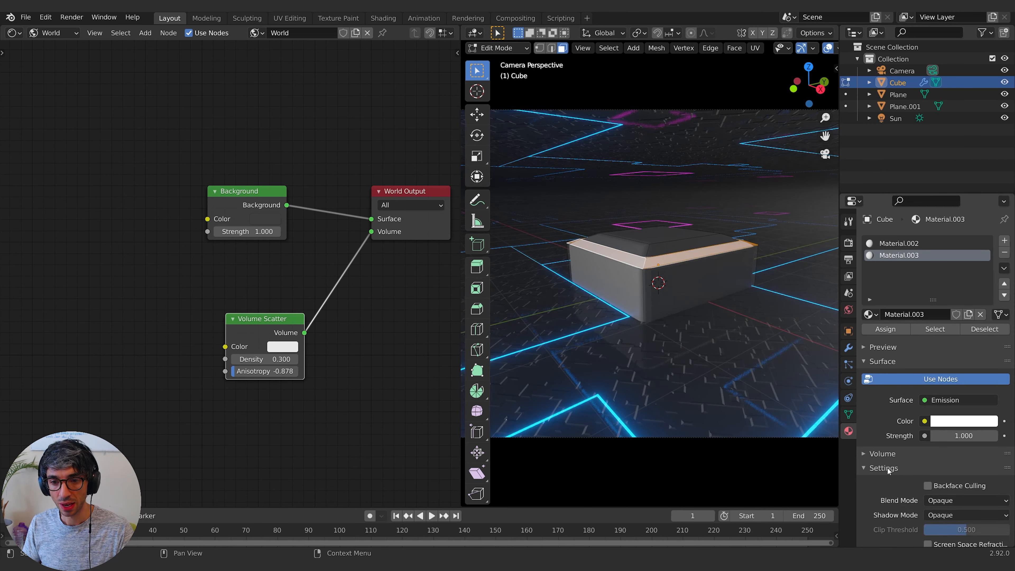
left_click(53, 33)
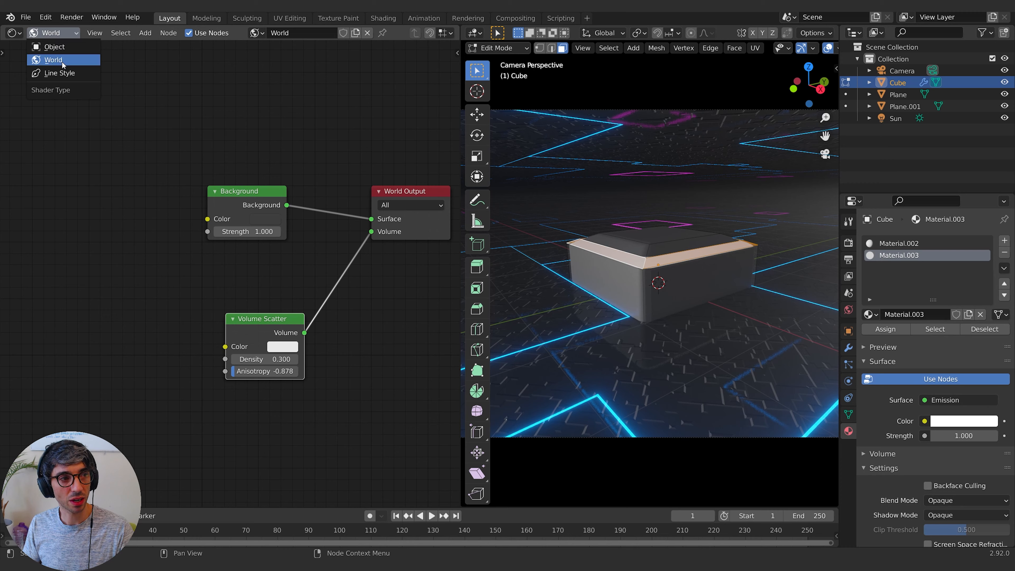
left_click(57, 49)
left_click(298, 314)
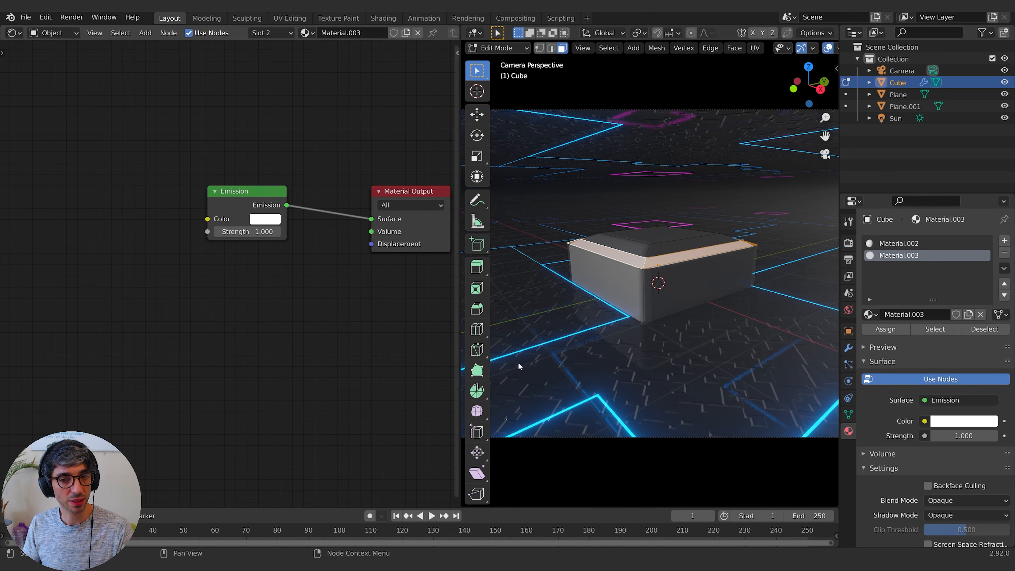
Step: Switch the second material's surface shader back to Principled BSDF
left_click(951, 401)
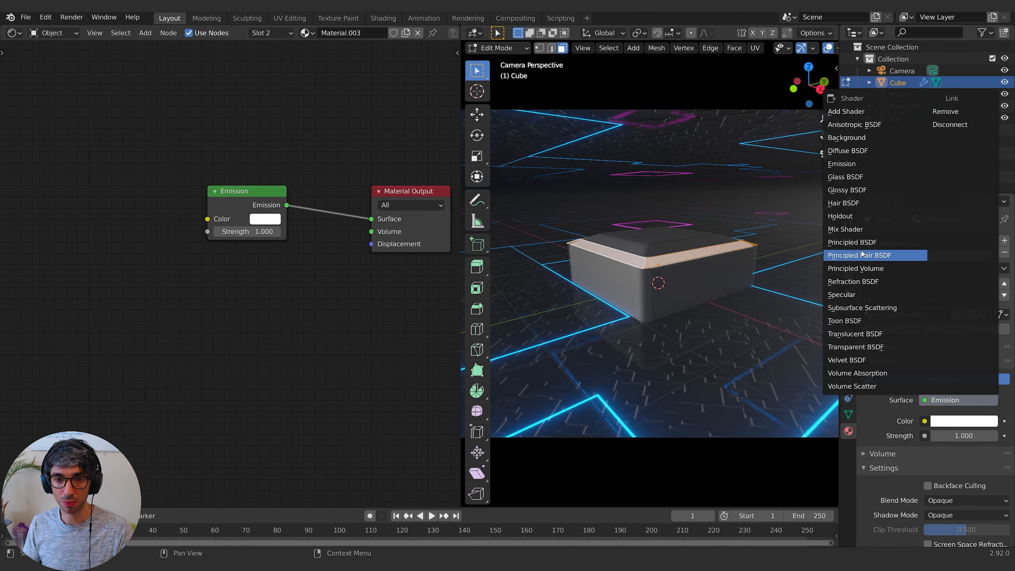
left_click(864, 243)
scroll(376, 326, "down", 2)
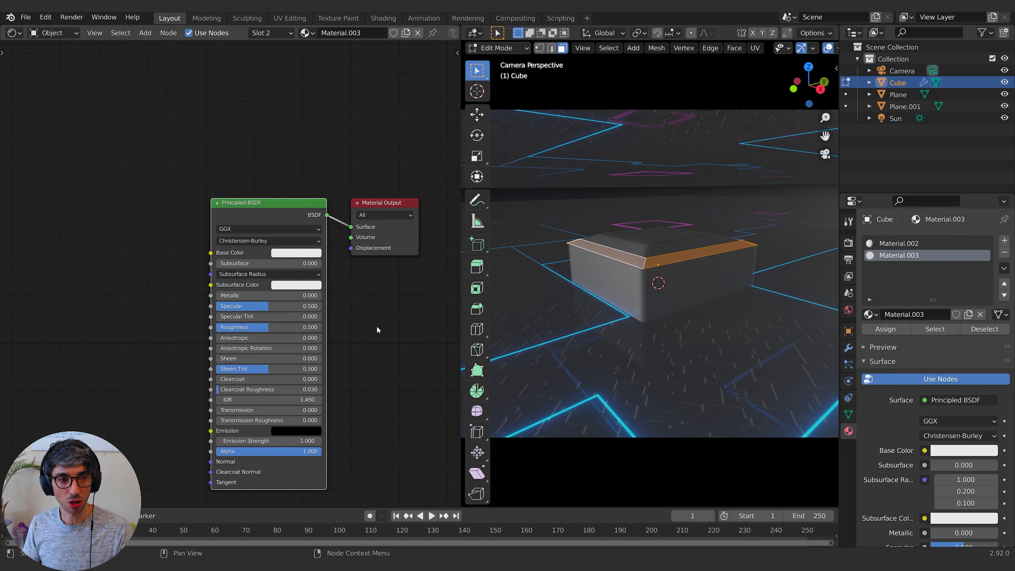
middle_click_drag(379, 331, 356, 281)
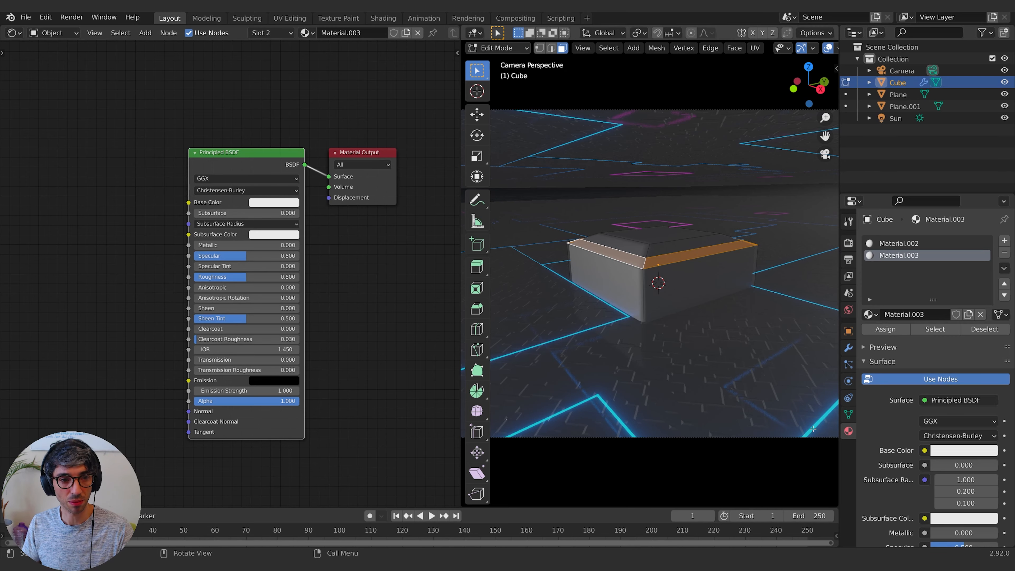
left_click(962, 396)
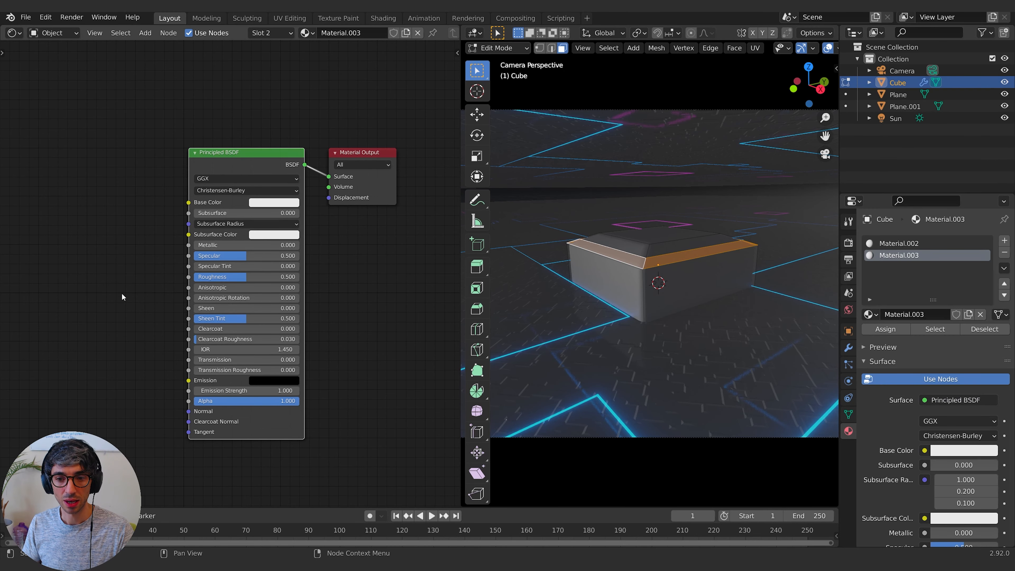
Step: Add an Emission node to the second material and connect it to the Material Output's Surface input
key("shift+a")
left_click(118, 240)
type("emm")
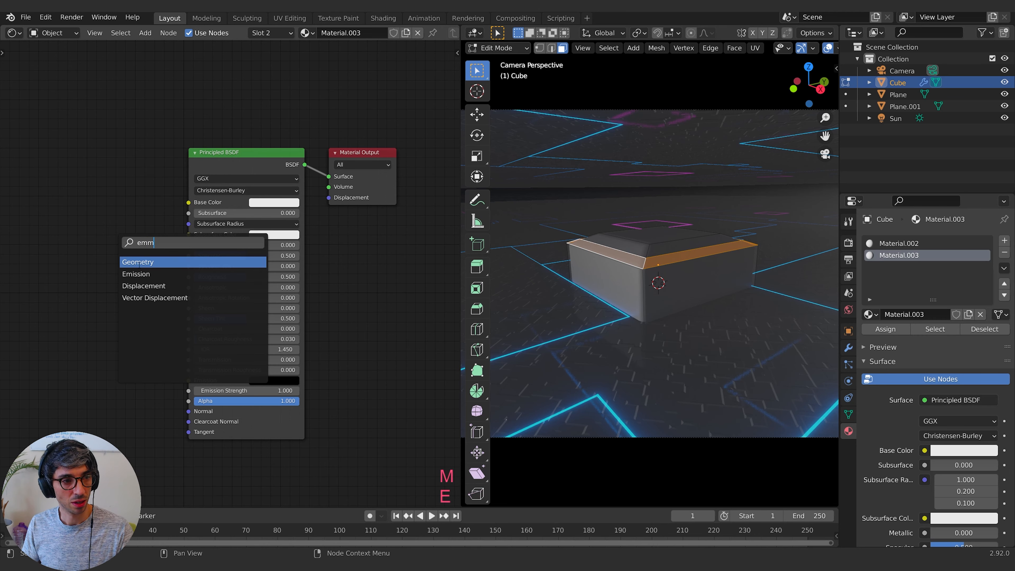
left_click(136, 262)
left_click(129, 218)
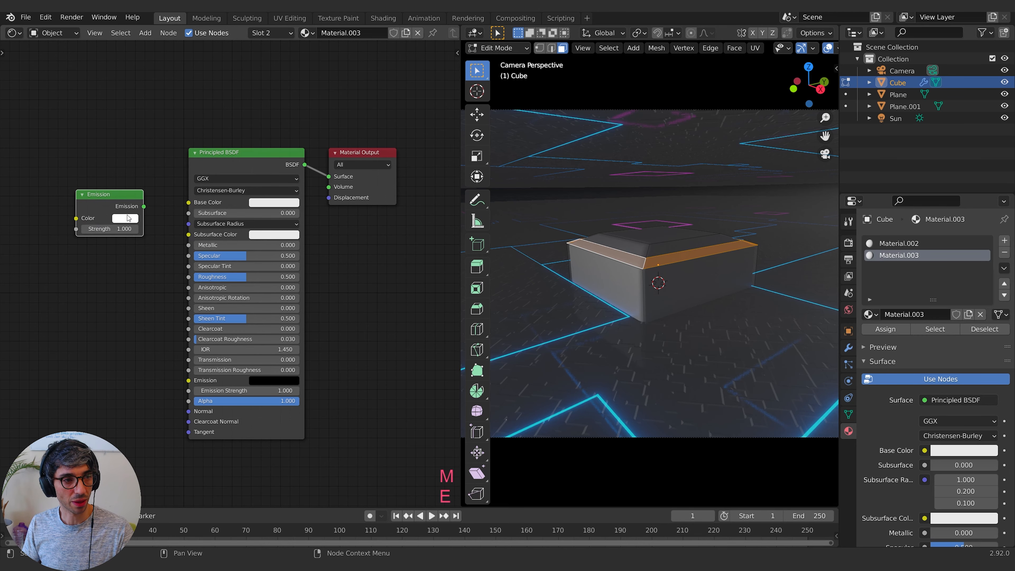
left_click_drag(143, 206, 328, 176)
Step: Delete the Principled BSDF node and place the Emission node beside the Material Output
left_click(243, 155)
key("x")
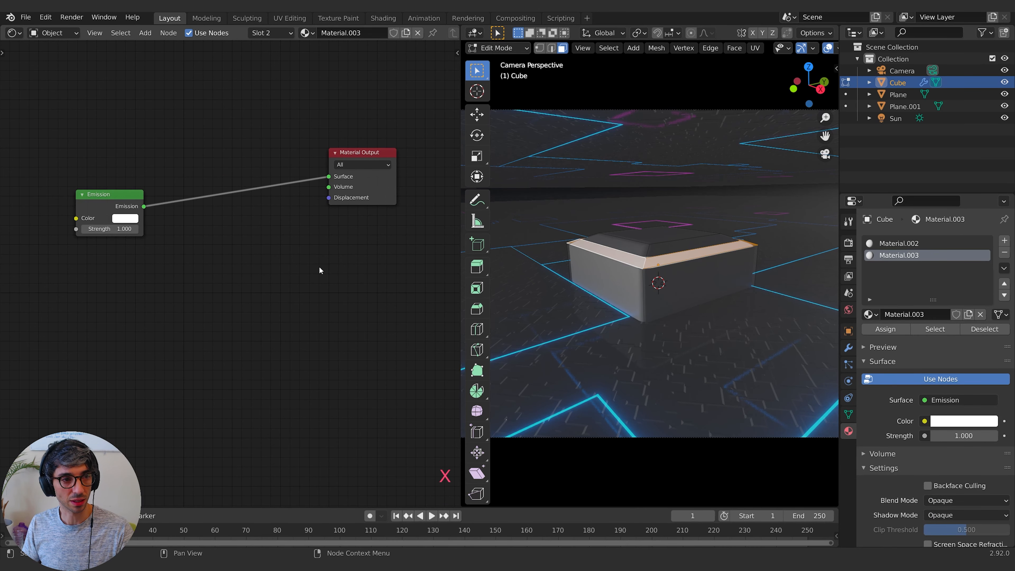
left_click_drag(108, 206, 246, 170)
left_click(294, 306)
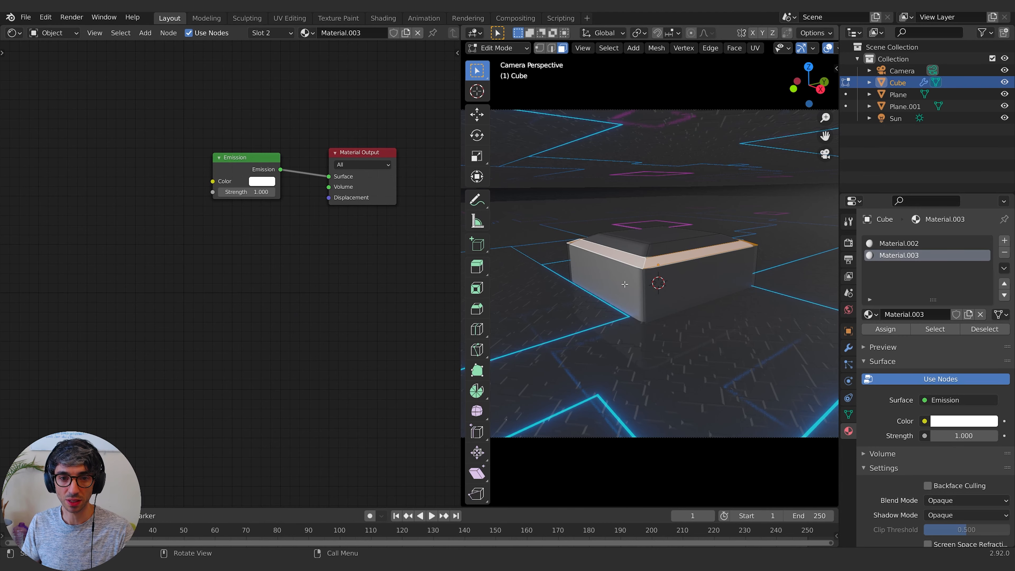
Step: Set the rim material's emission strength to 15.6 and return to Object Mode
mouse_move(959, 436)
left_mouse_down()
mouse_move(1007, 436)
mouse_move(960, 421)
left_mouse_up()
key("Tab")
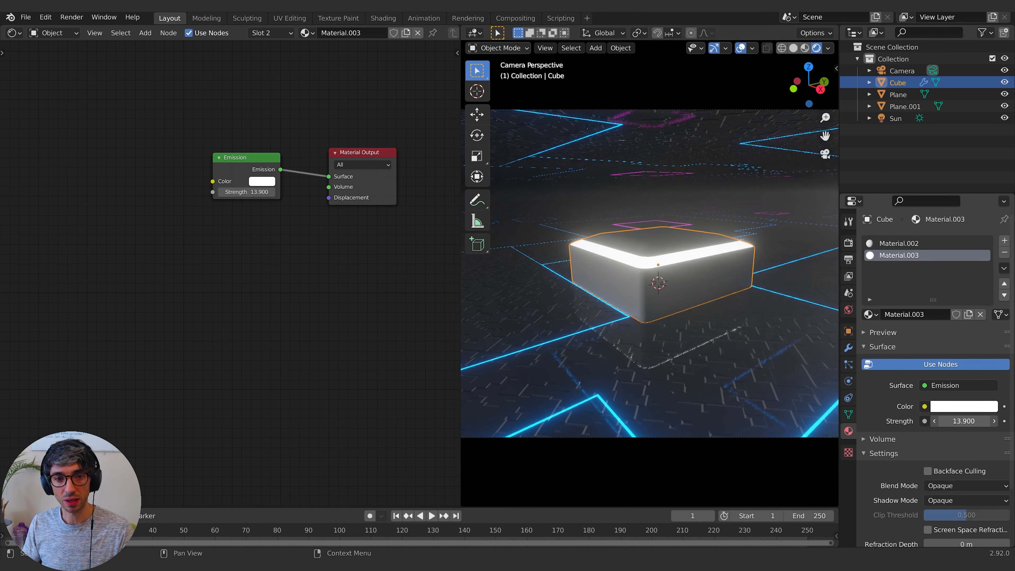
left_click(683, 300)
left_click(676, 292)
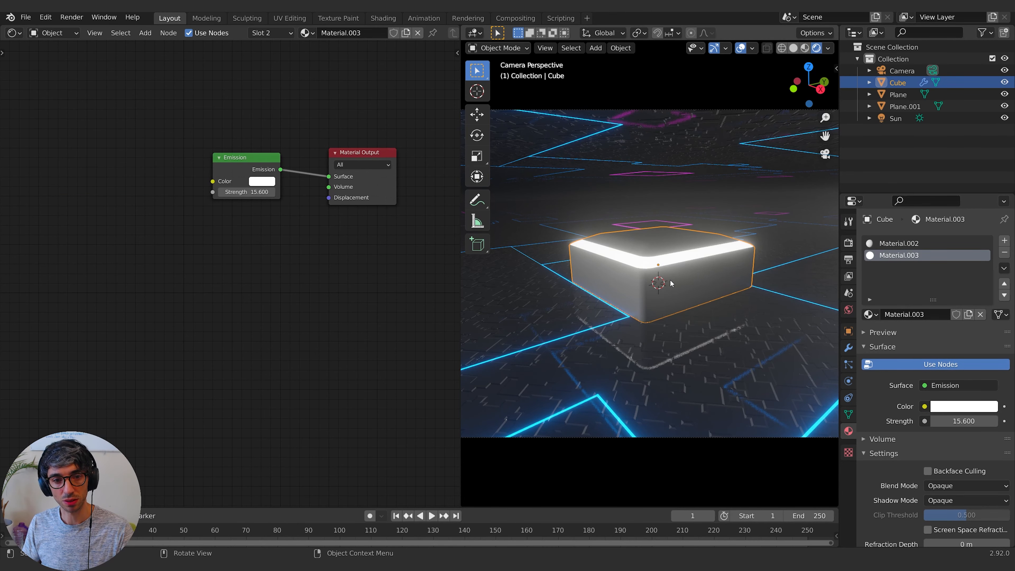
left_click(659, 293)
left_click(694, 304)
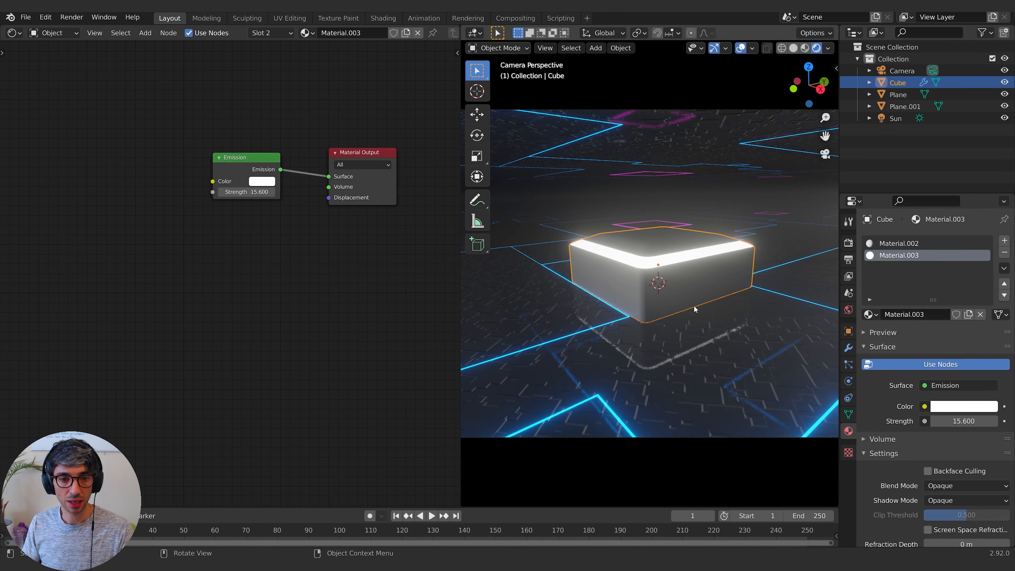
Step: Give the cube's first material a gray base color, metallic 1.0, specular 0.897 and roughness 0.167
left_click(891, 243)
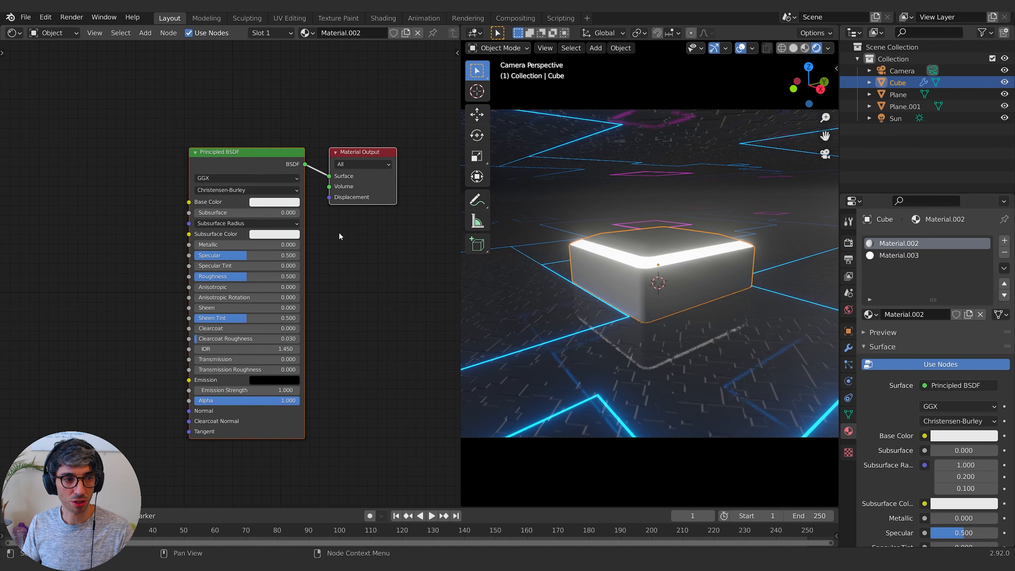
left_click(294, 204)
left_click_drag(334, 92, 333, 103)
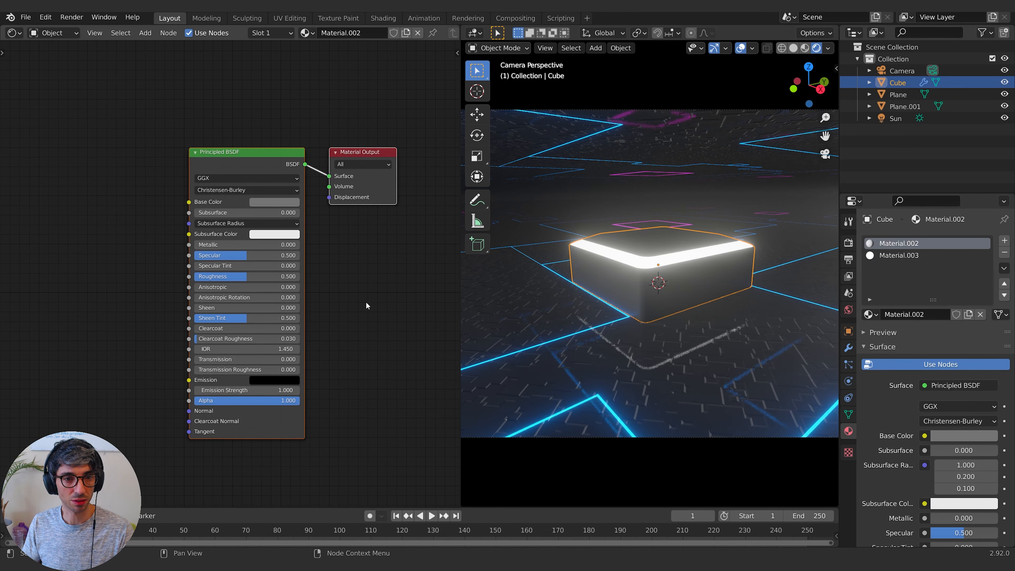
left_click_drag(211, 245, 316, 244)
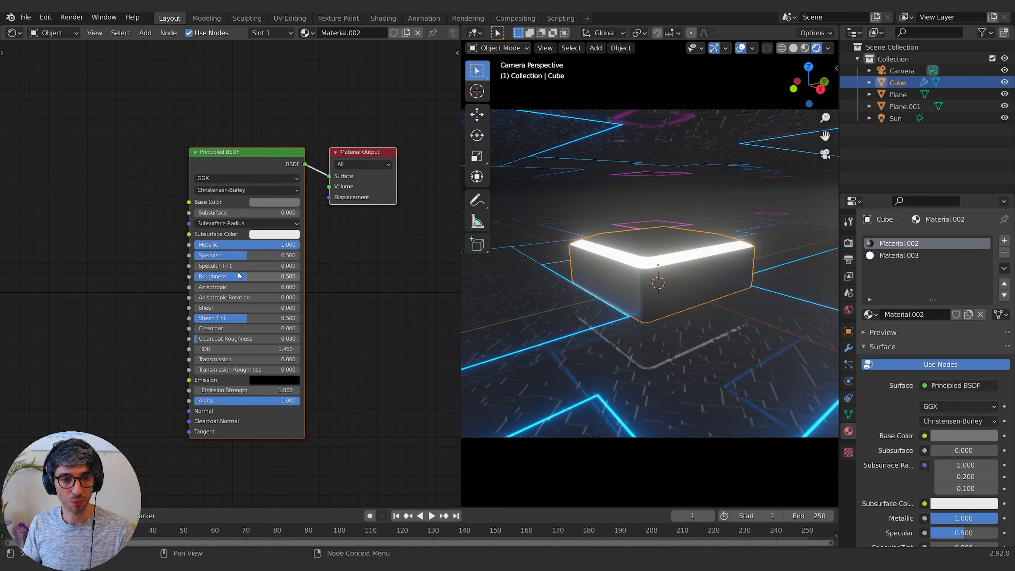
left_click_drag(256, 257, 298, 257)
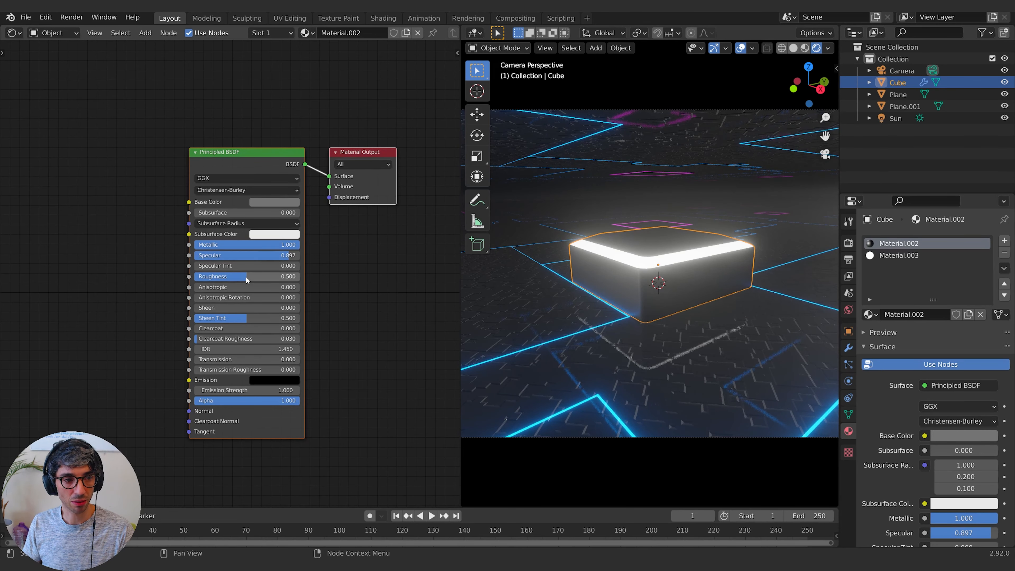
left_click_drag(246, 276, 213, 276)
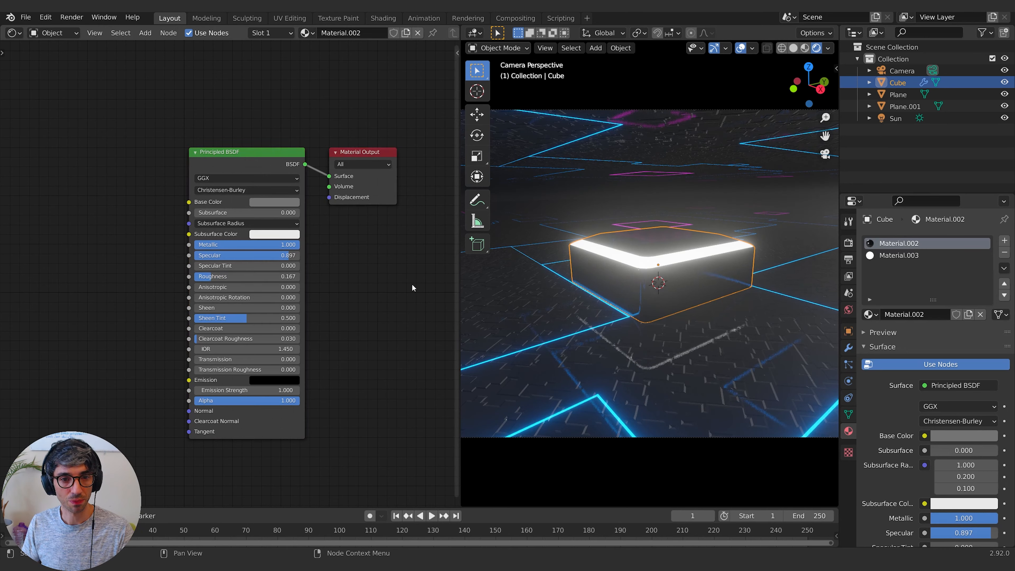
Step: Lower the cube slightly along Z towards the circuit board
left_click(680, 280)
left_click(676, 274)
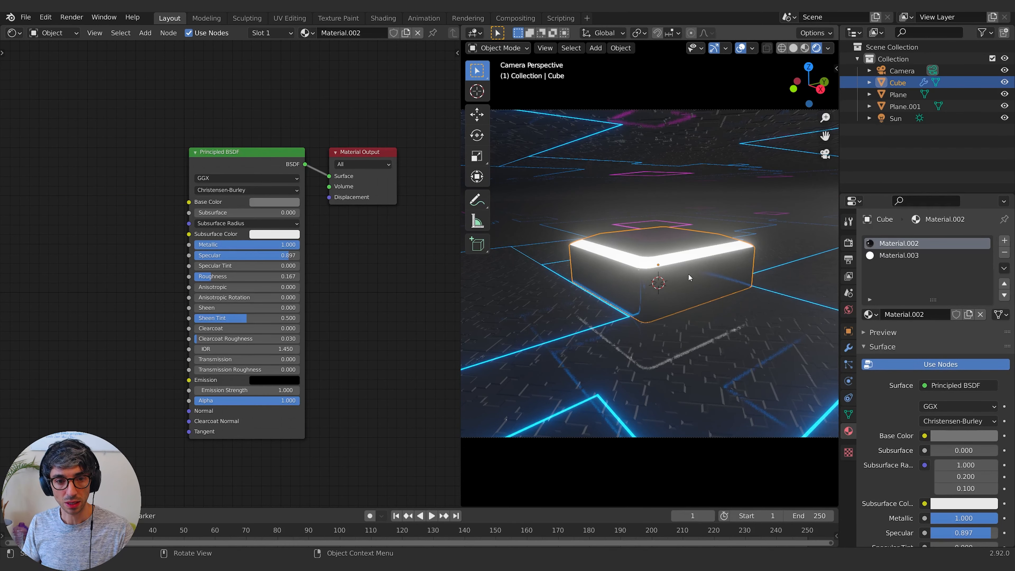
key("g")
key("z")
left_click(687, 283)
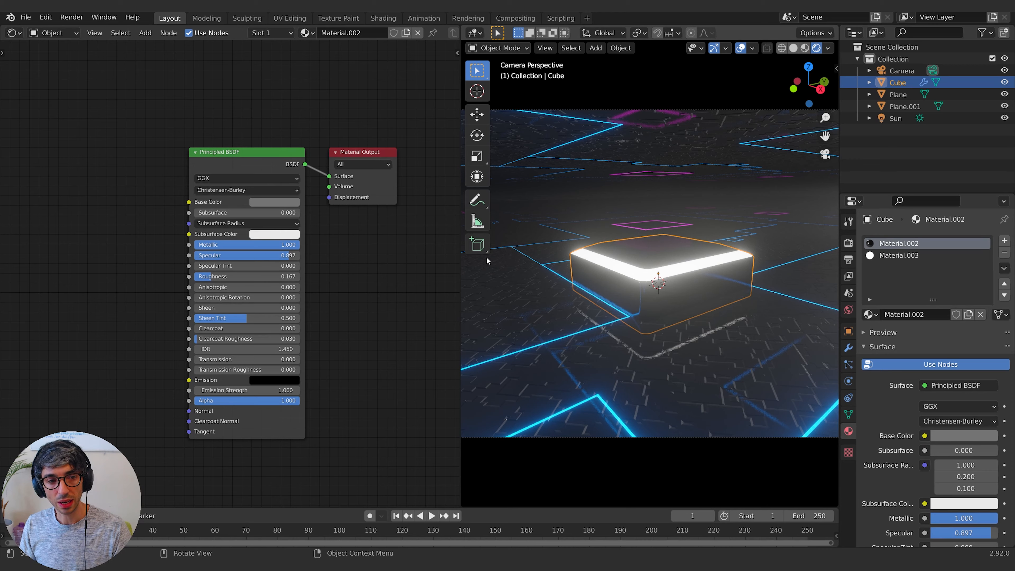
Step: Set the emission color of the cube's rim material to a light blue
left_click(913, 256)
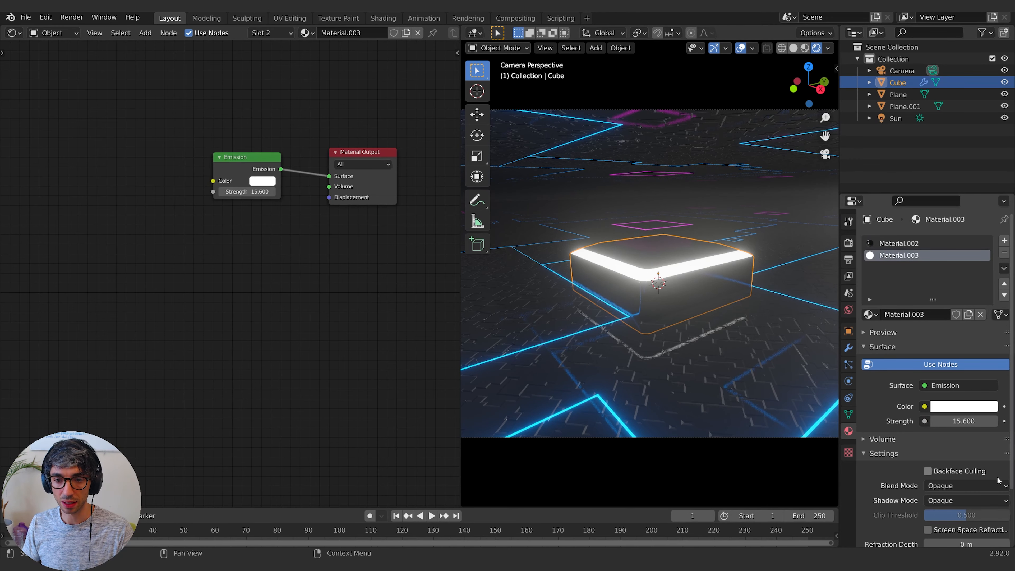
left_click(956, 407)
left_click_drag(947, 276, 955, 260)
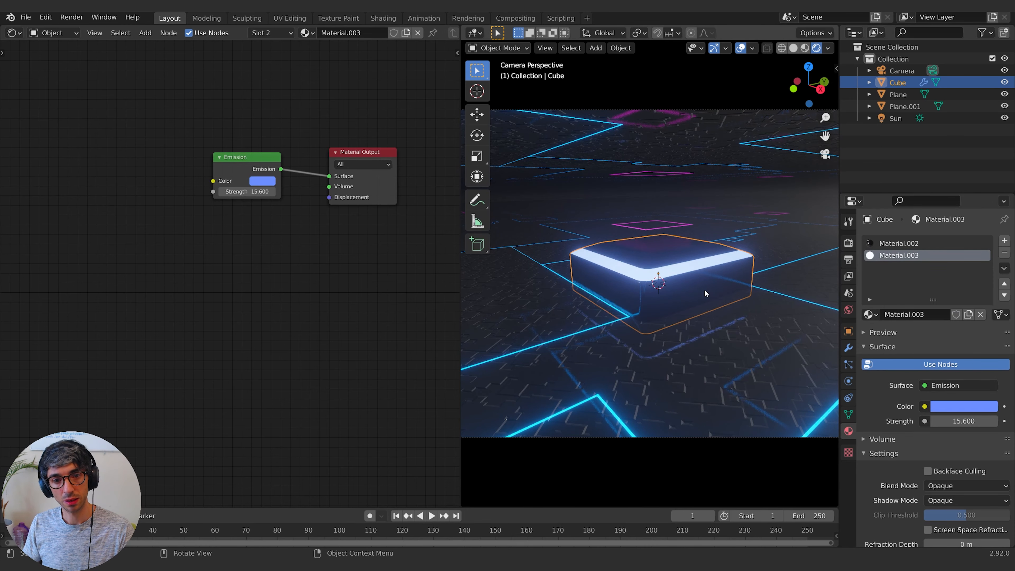
Step: Edge-slide the lower loop of the cube's glowing rim to make the rim thinner, and return to Object Mode
key("Tab")
left_click(664, 264)
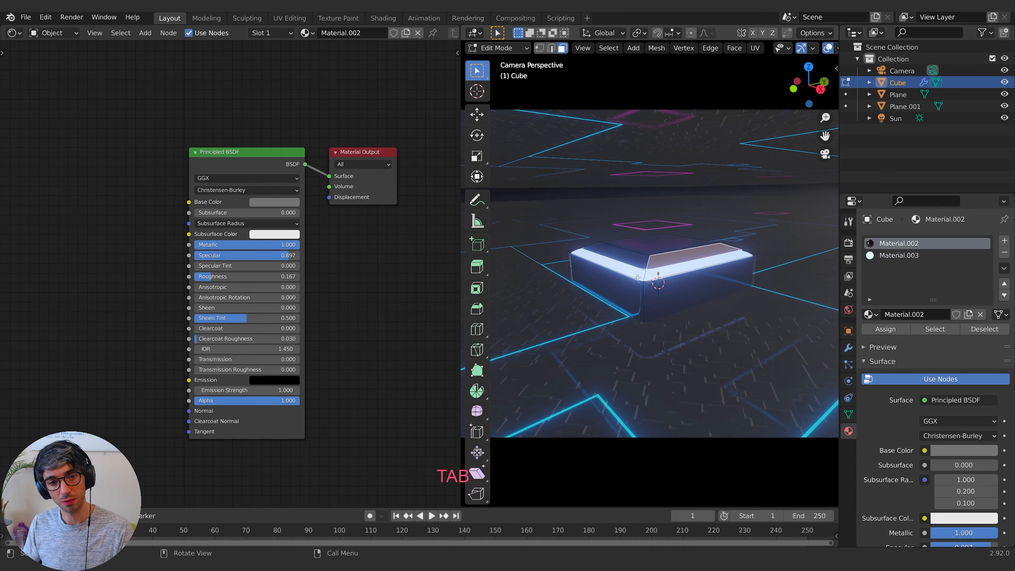
left_click(657, 275, "alt")
left_click(551, 48)
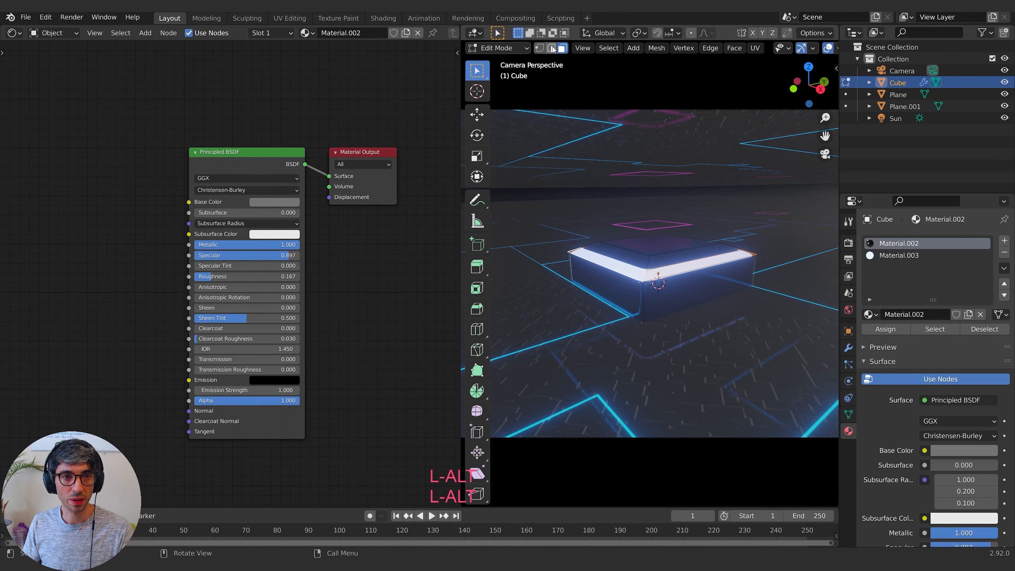
left_click(681, 259, "alt")
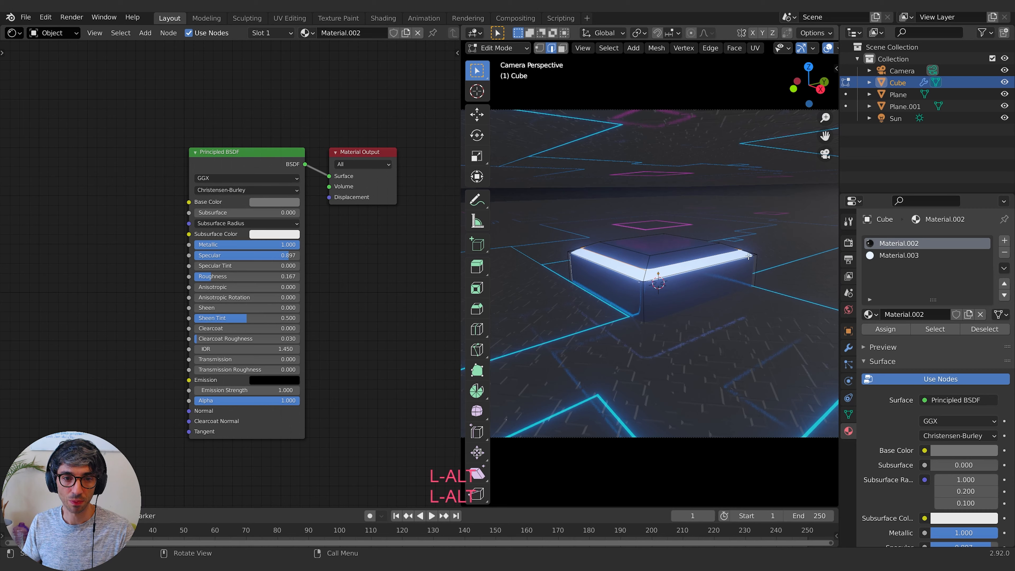
key("g")
key("g")
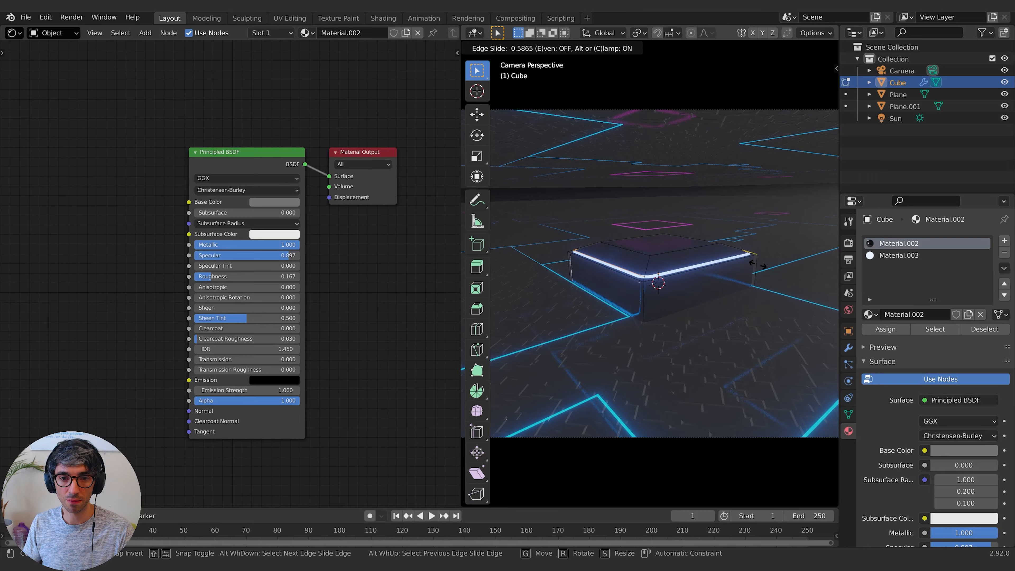
left_click(757, 265)
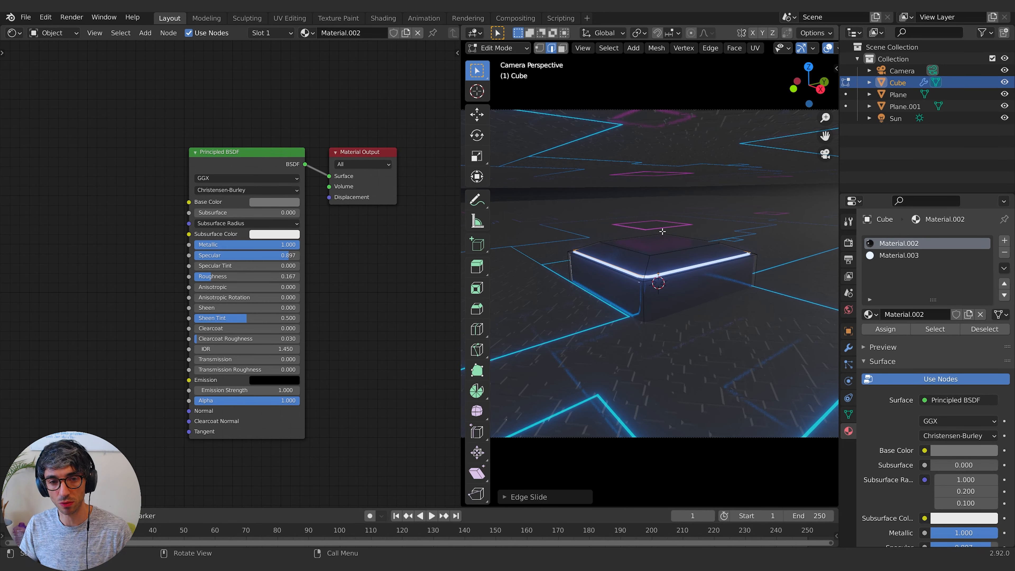
key("Tab")
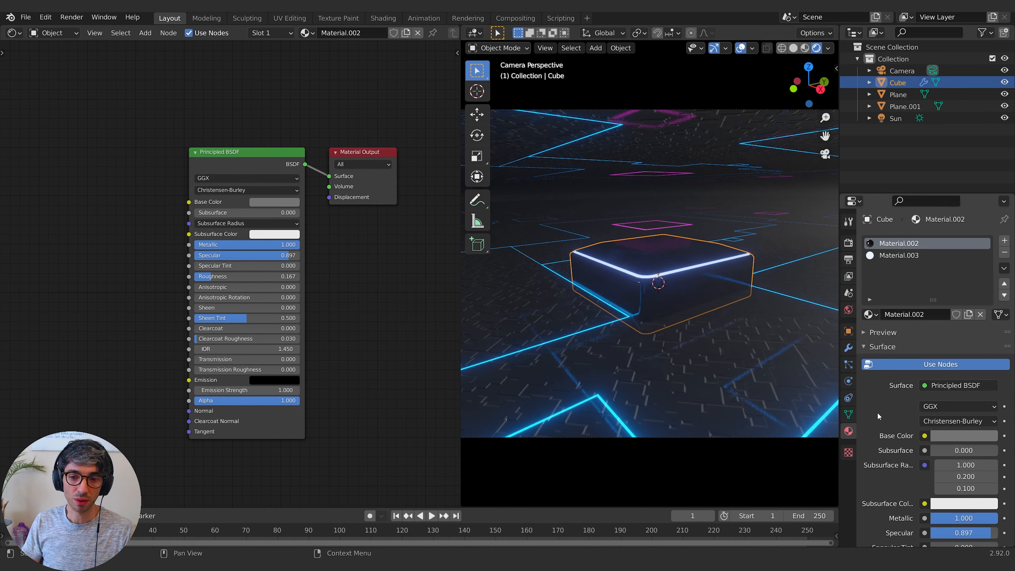
Step: Raise the emission strength of the cube's rim material, Material.003, to 125.9
left_click(894, 257)
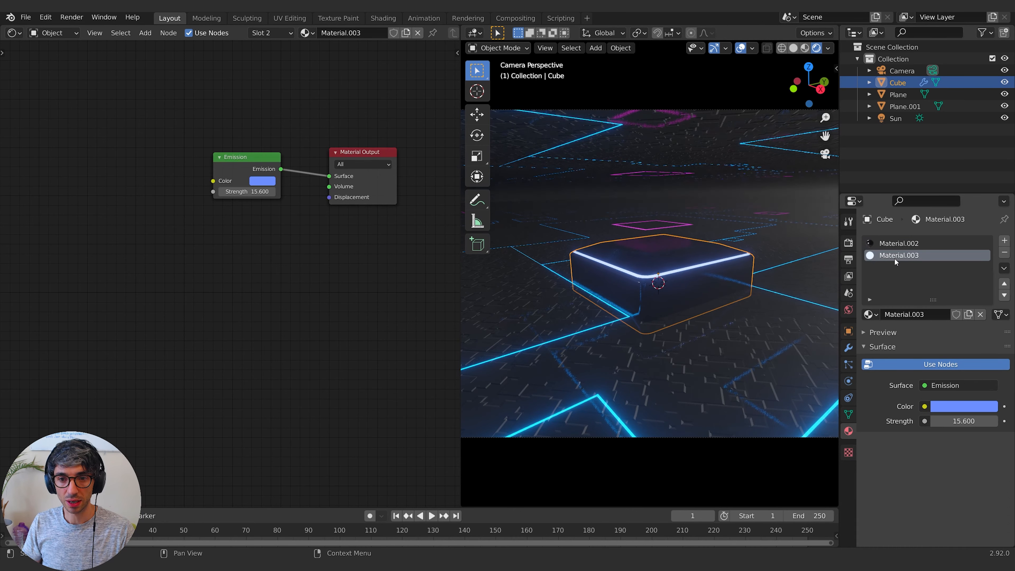
left_click_drag(248, 192, 287, 192)
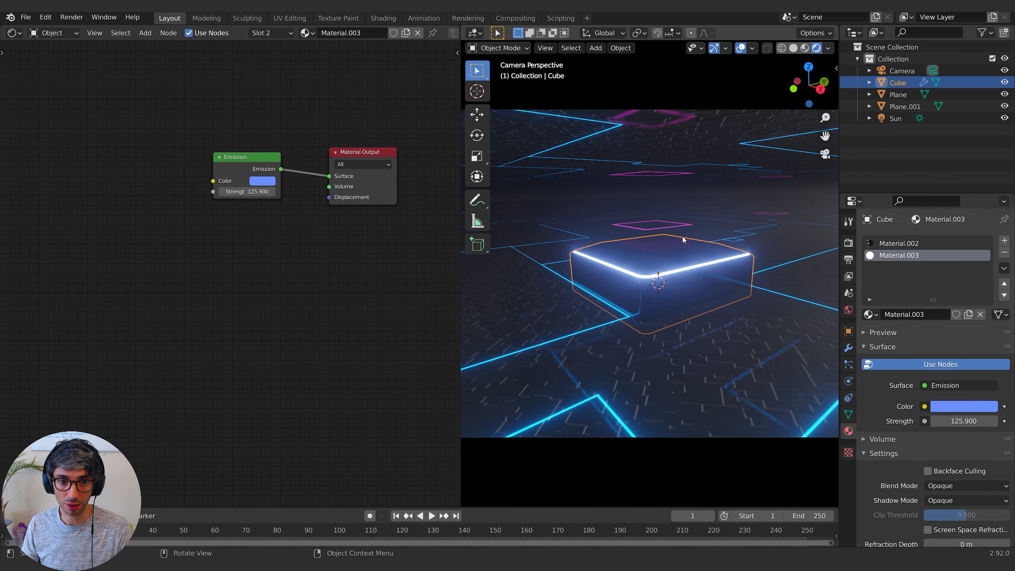
Step: Hide the upper circuit plane, Plane.001, in the viewport to expose the chip from above
middle_click_drag(745, 211, 809, 241)
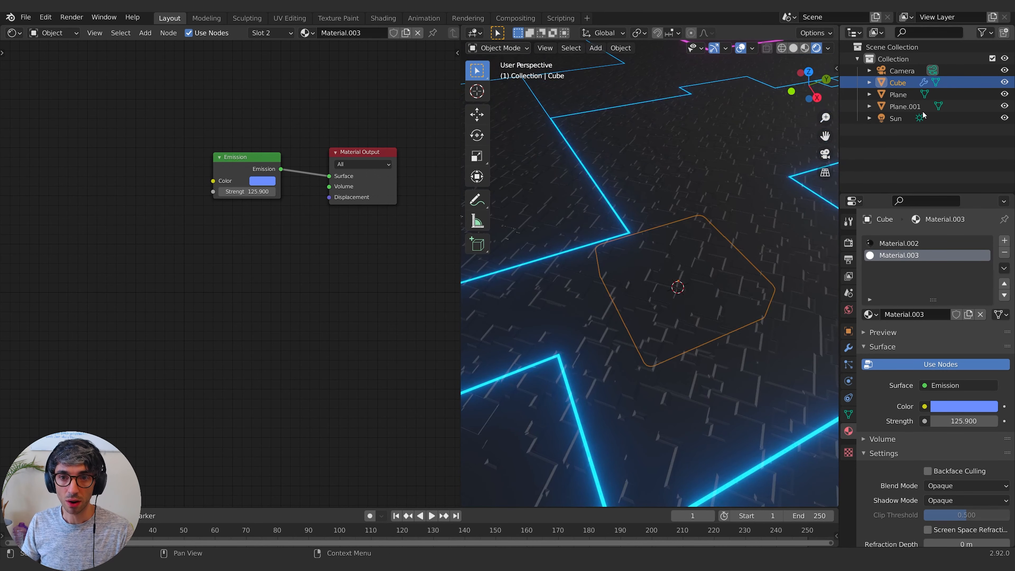
left_click(744, 143)
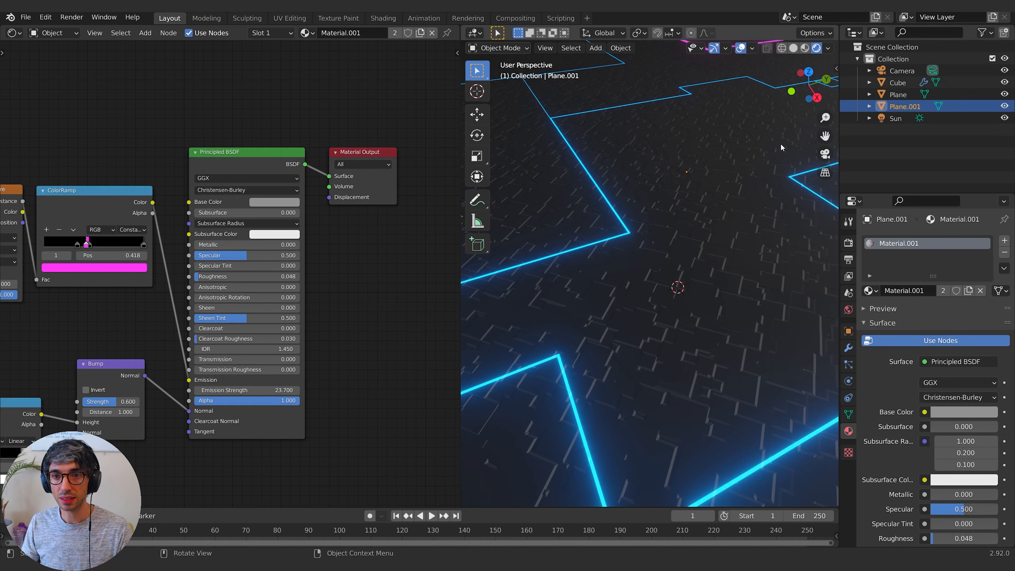
left_click(1005, 106)
Step: Show the Disable in Viewports and Disable in Renders toggles in the Outliner
left_click(987, 34)
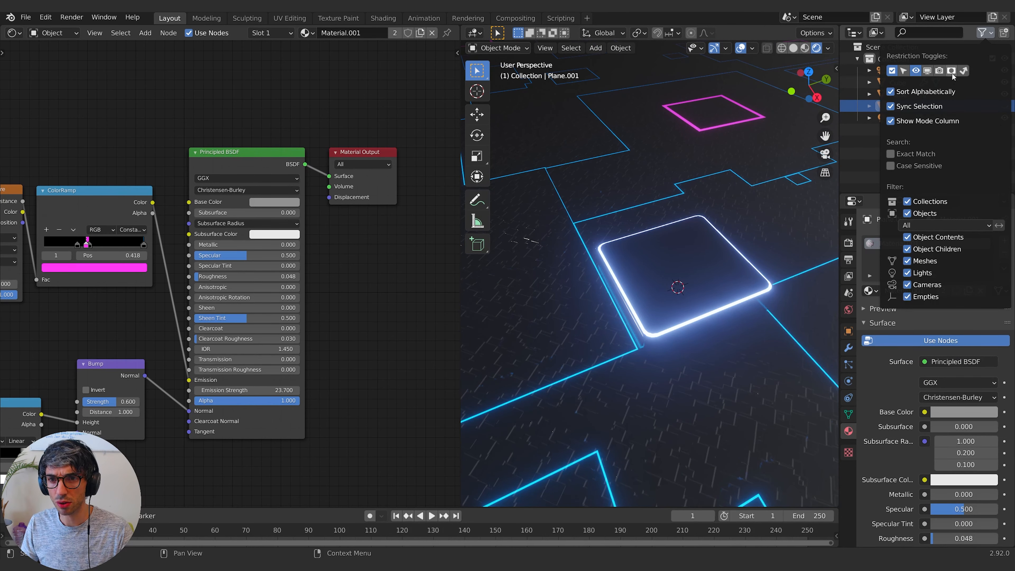
left_click(984, 33)
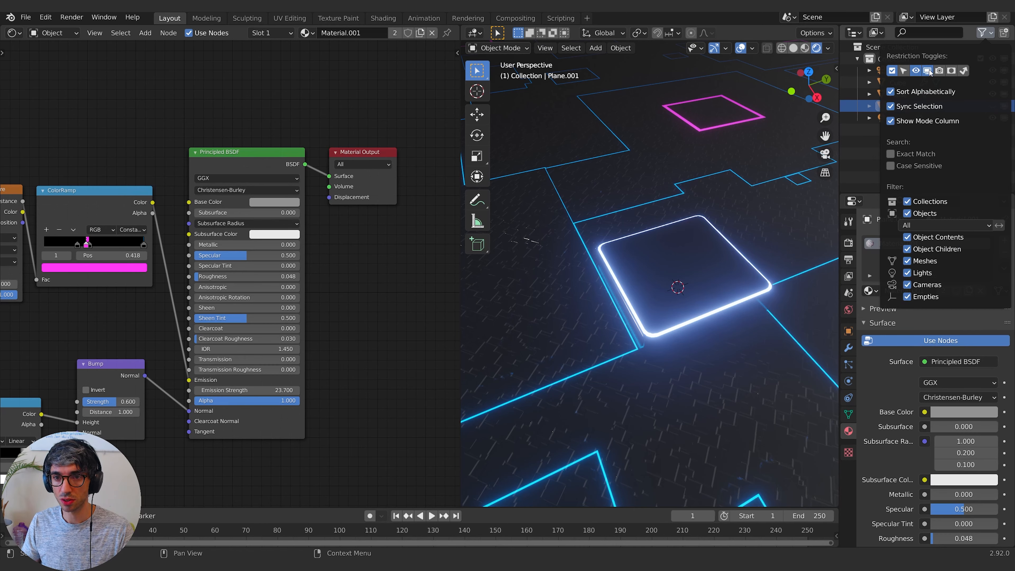
left_click(939, 71)
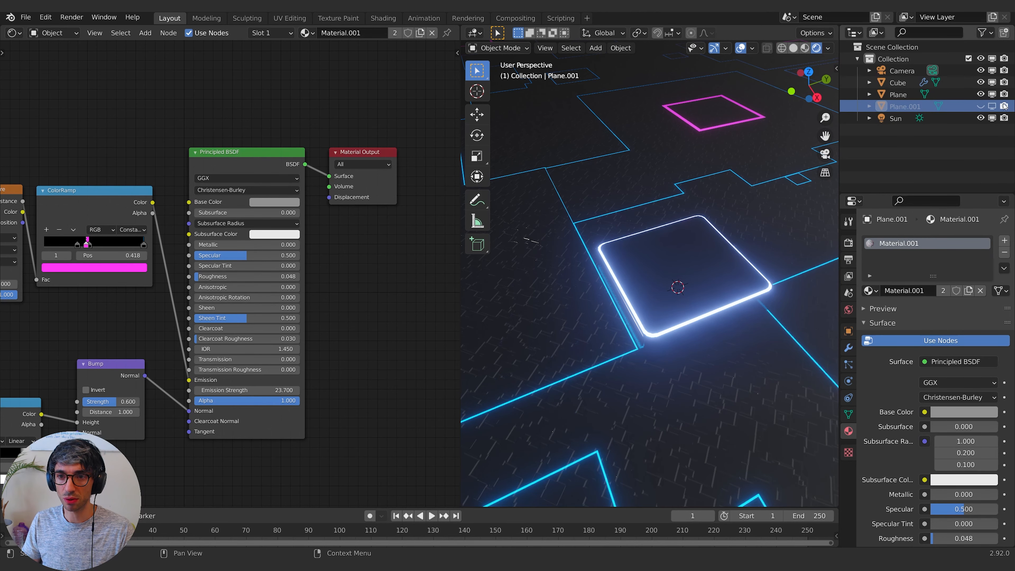
Step: Try out the viewport and render visibility toggles of Plane.001, restoring each to its earlier setting
left_click(1004, 106)
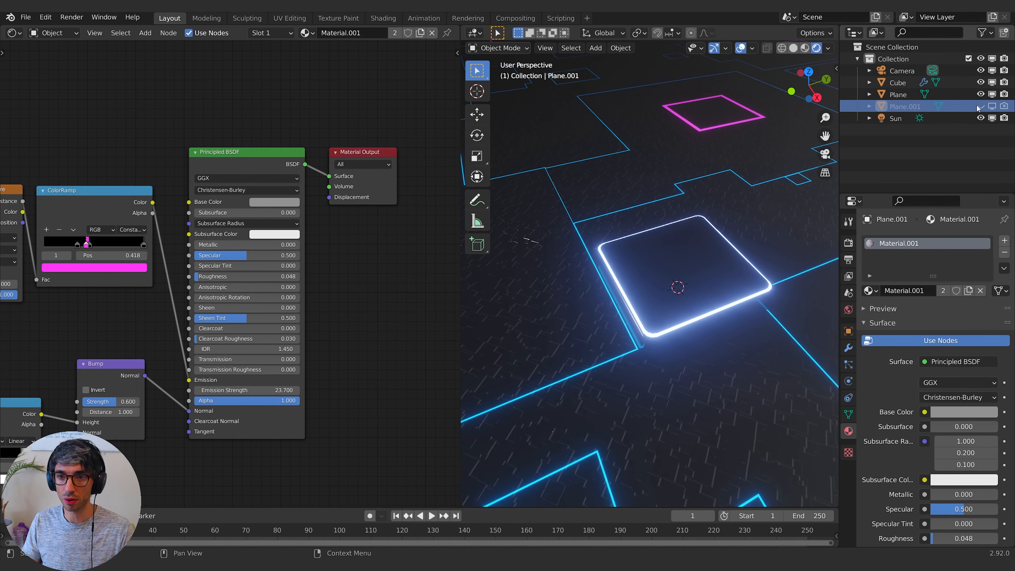
left_click(1004, 106)
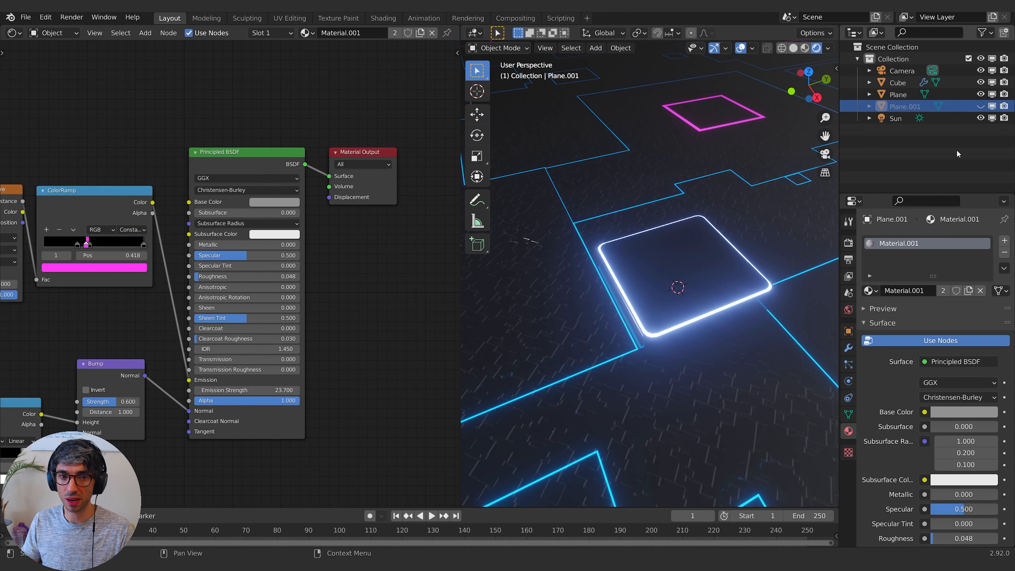
left_click(980, 106)
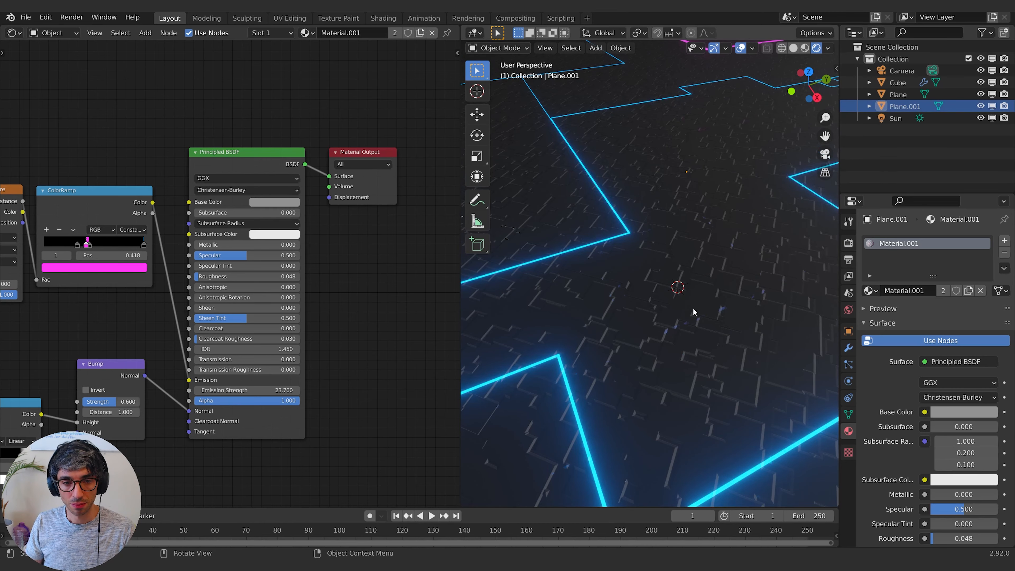
left_click(981, 106)
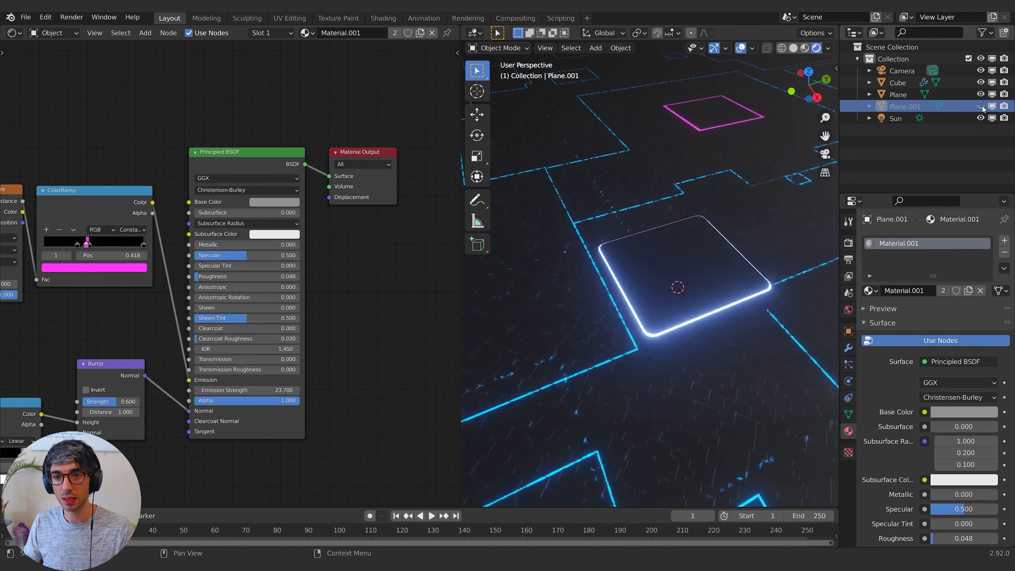
Step: Switch the viewport to solid shading with the chip in view from above
mouse_move(775, 325)
middle_mouse_down()
mouse_move(751, 280)
mouse_move(773, 337)
mouse_move(771, 329)
middle_mouse_up()
mouse_move(766, 349)
middle_mouse_down("shift")
mouse_move(781, 306)
mouse_move(686, 310)
mouse_move(746, 310)
middle_mouse_up("shift")
scroll(783, 310, "down", 2)
scroll(799, 335, "up", 4)
scroll(686, 310, "down", 3)
left_click(793, 48)
middle_click_drag(734, 180, 694, 173, "shift")
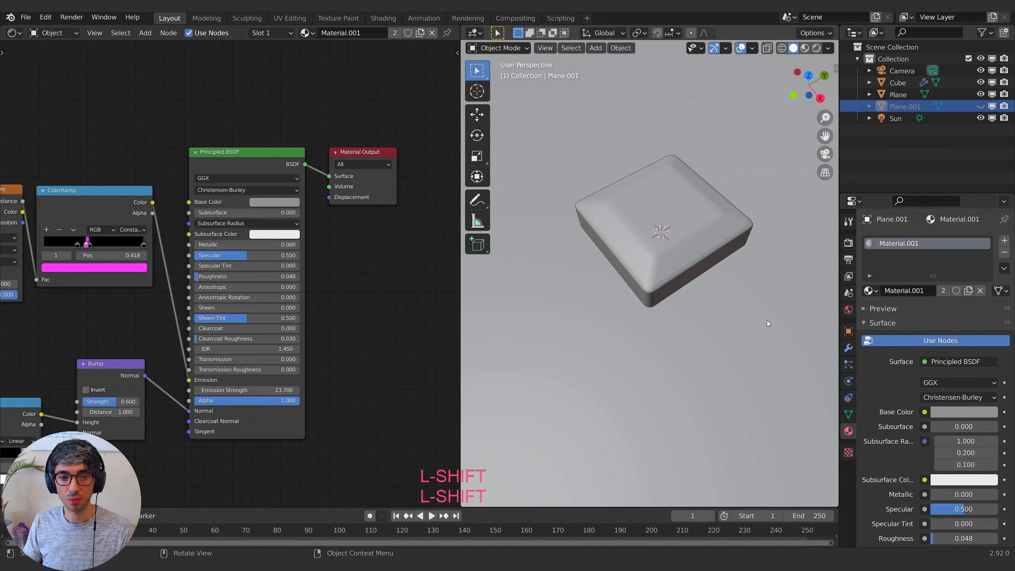
middle_click_drag(767, 320, 747, 313, "shift")
Step: Add a Path curve to the scene at the chip's center
left_click(614, 306)
middle_click_drag(754, 272, 712, 287)
key("shift+a")
mouse_move(660, 253)
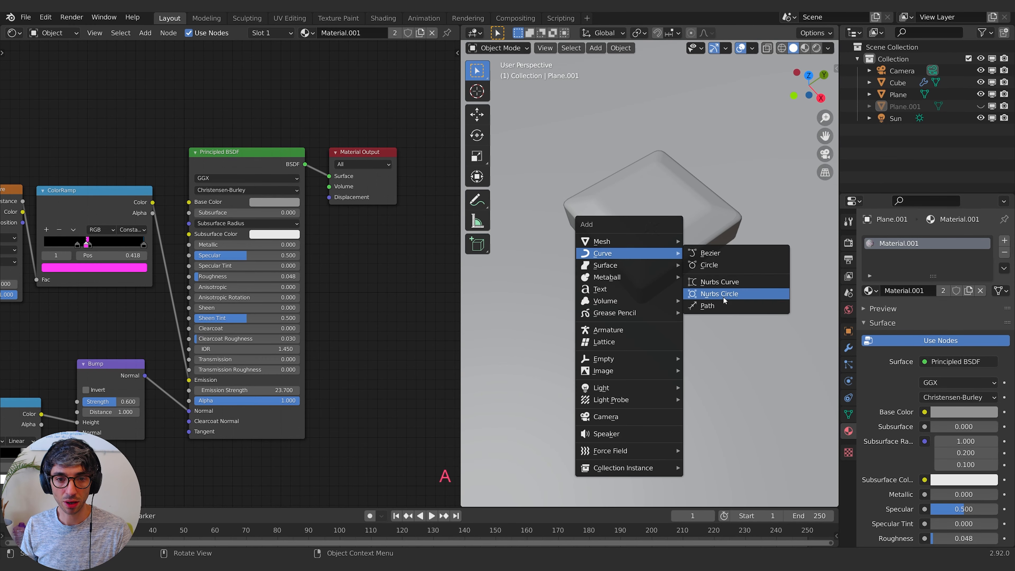
left_click(716, 306)
Step: Delete the path's three middle control points, keeping only its two end points
key("Tab")
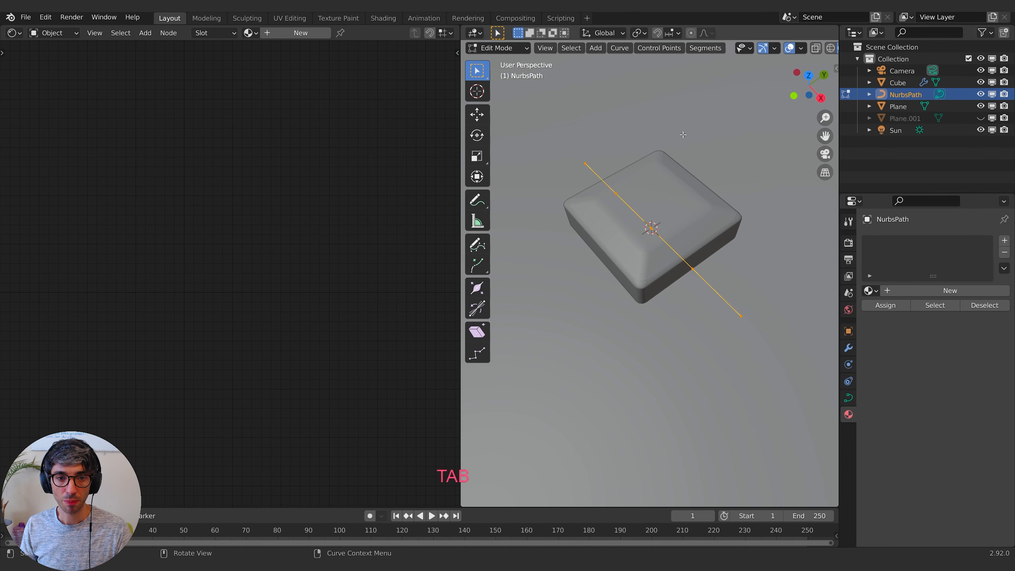
left_click(584, 162)
left_click(614, 193)
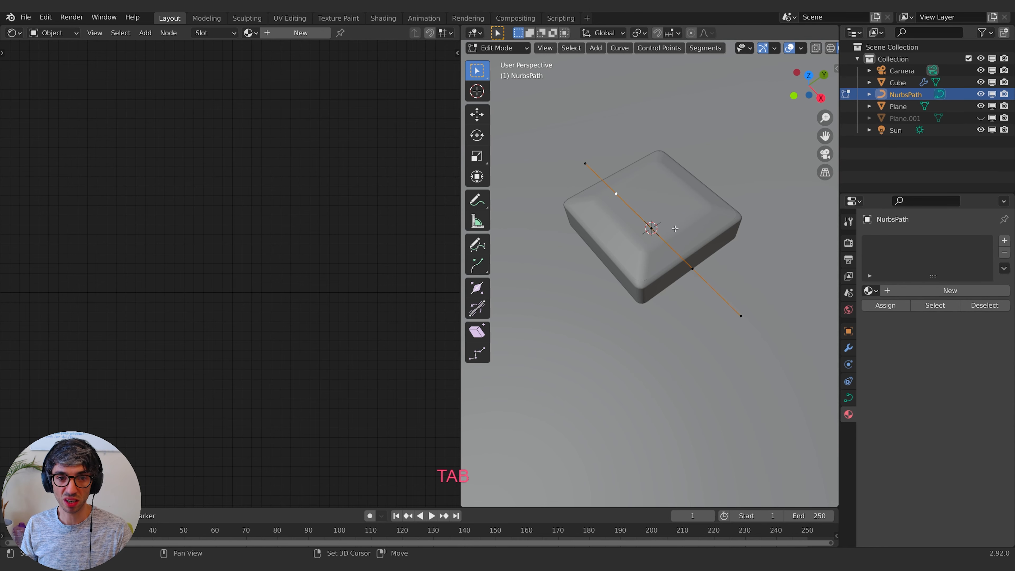
left_click(651, 227, "shift")
left_click(690, 266, "shift")
key("x")
left_click(690, 264)
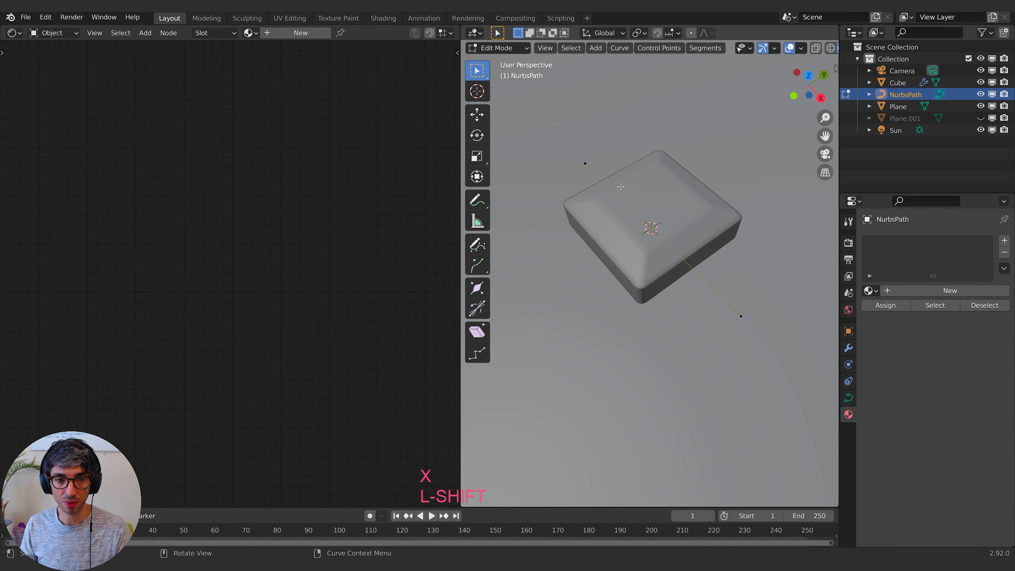
Step: Move the path's far end point about 2.49 m along X to shorten the curve
left_click(585, 163)
key("g")
key("x")
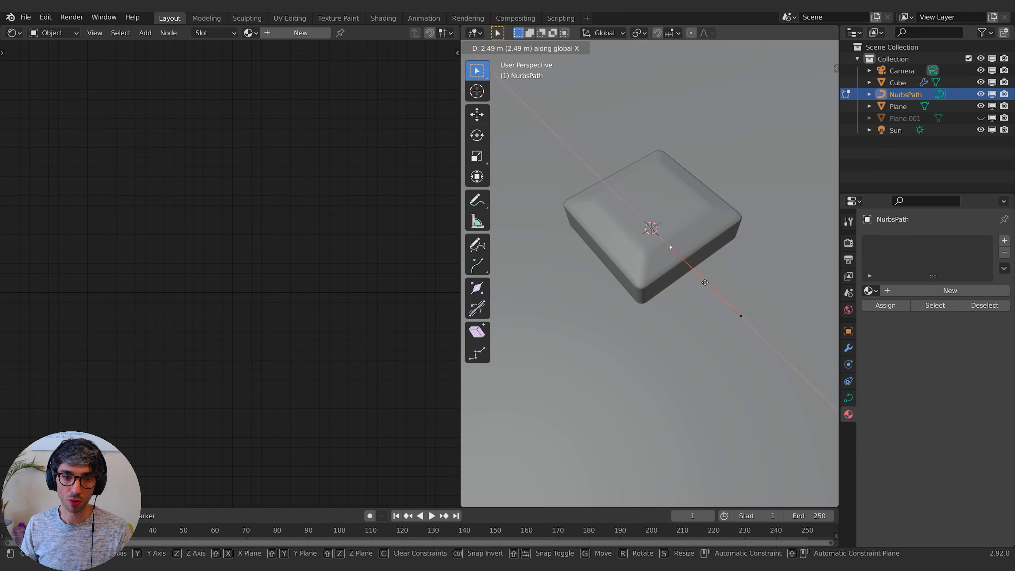
left_click(705, 282)
Step: Move both of the path's points along Y so the line starts near the chip's corner
left_click(741, 316, "shift")
key("g")
key("y")
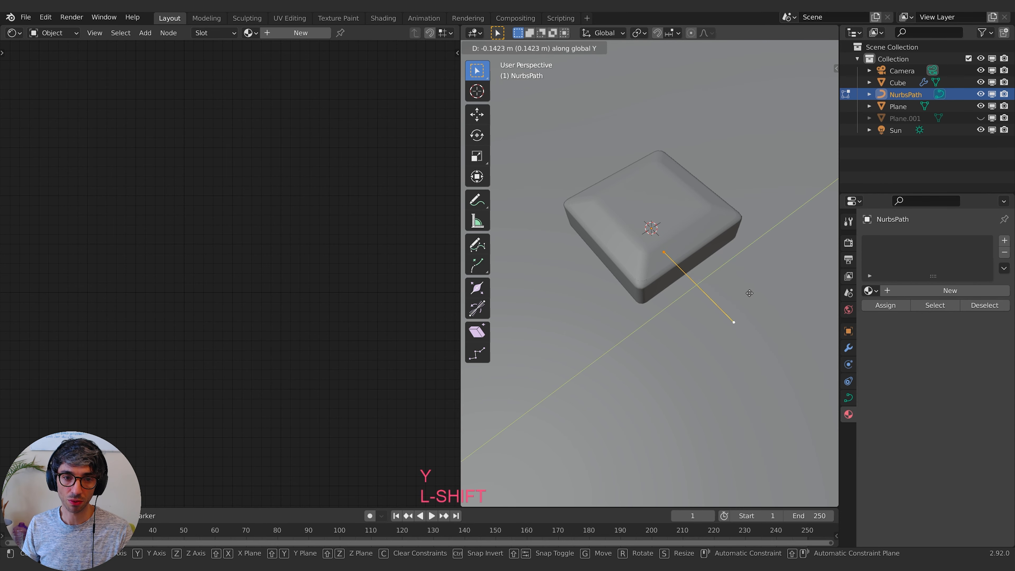
left_click(714, 313)
middle_click_drag(714, 313, 666, 330)
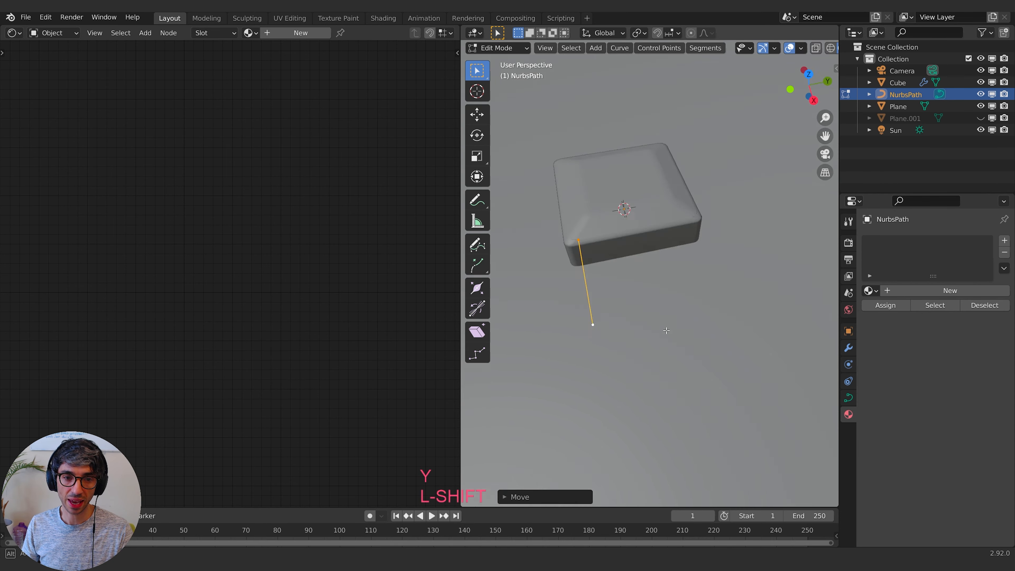
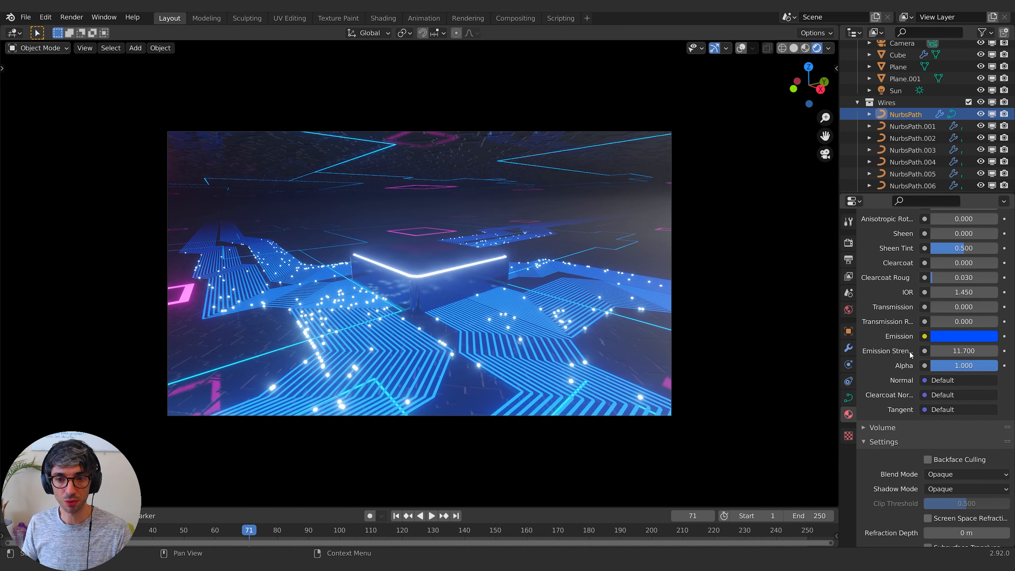
Step: Reduce the emission strength of the wires' material to 4
left_click_drag(955, 352, 926, 352)
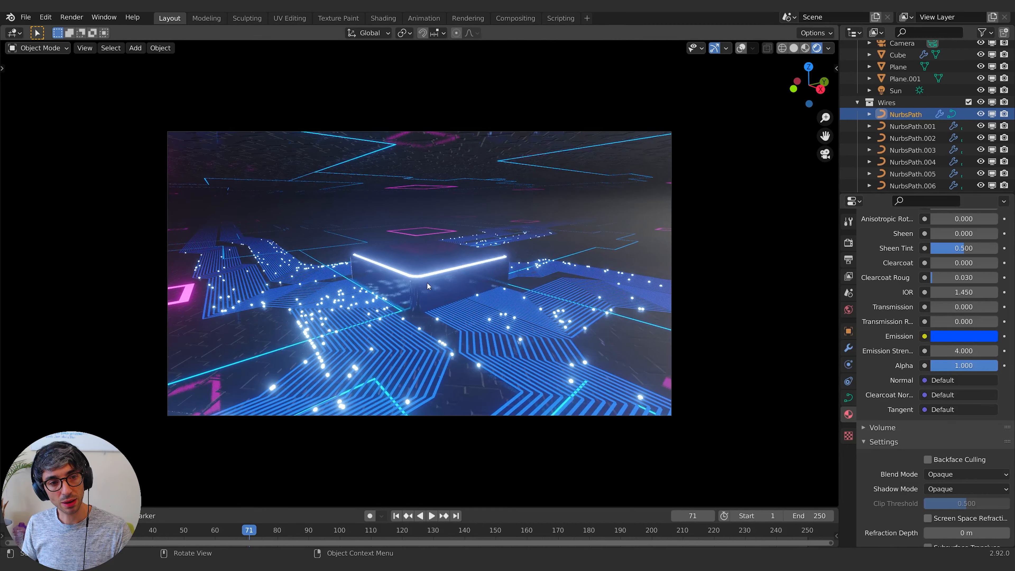
Step: Show the scene in solid shading with viewport overlays enabled, and frame the chip cube
left_click(420, 298)
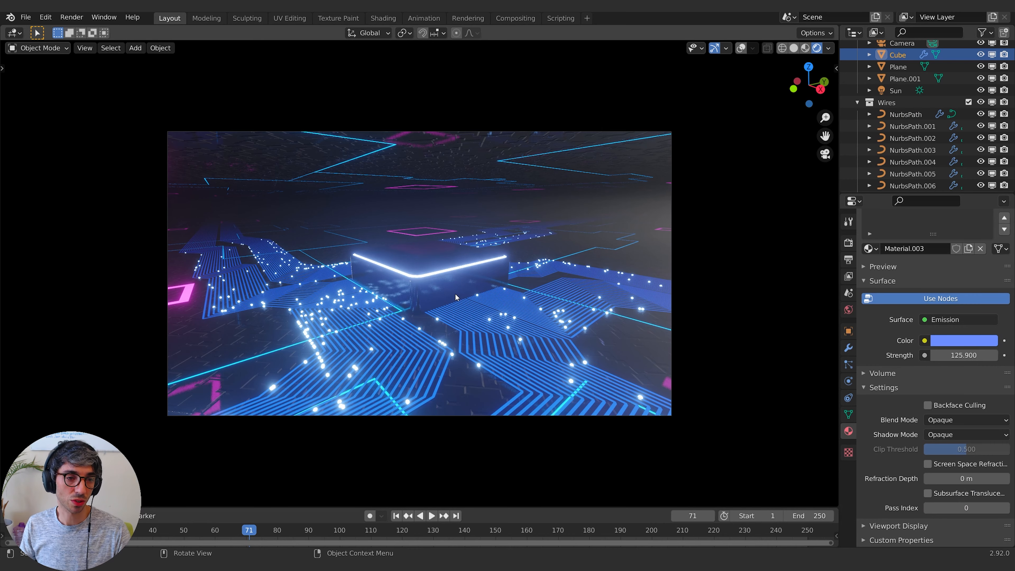
left_click(794, 51)
middle_click_drag(419, 317, 556, 322)
scroll(556, 323, "up", 4)
scroll(579, 312, "down", 2)
left_click(659, 320)
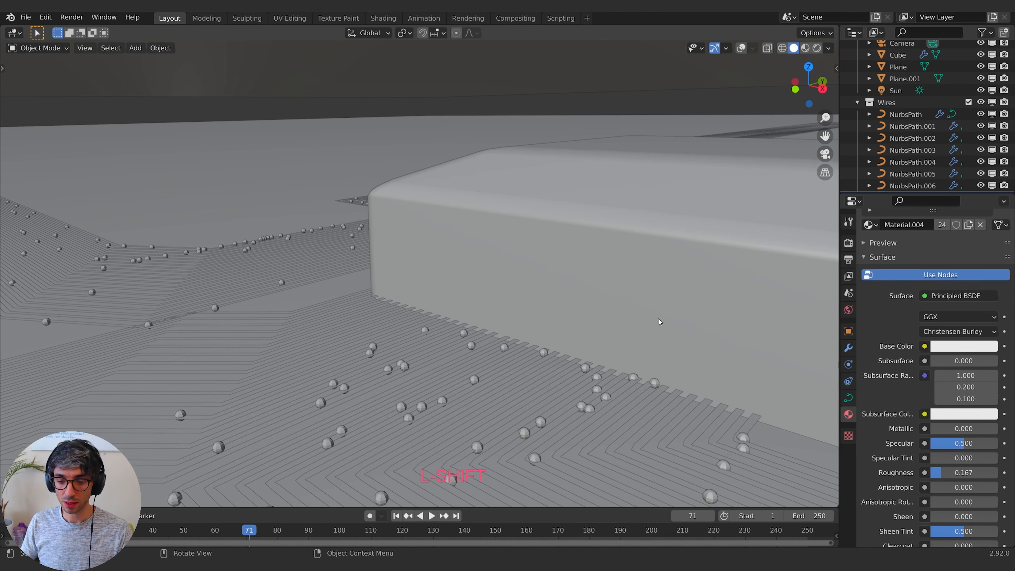
left_click(742, 48)
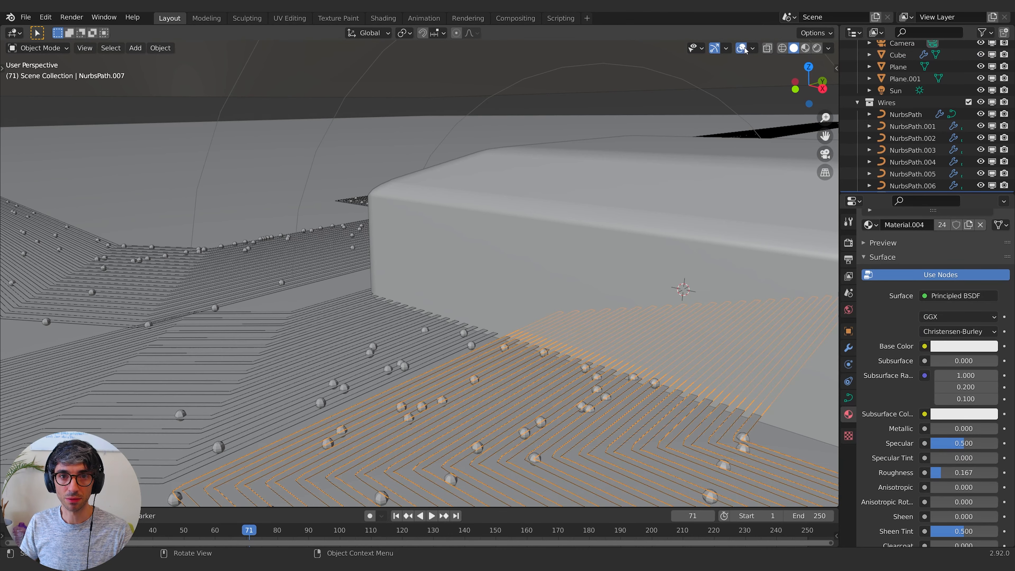
left_click(567, 234)
key("KP_Decimal")
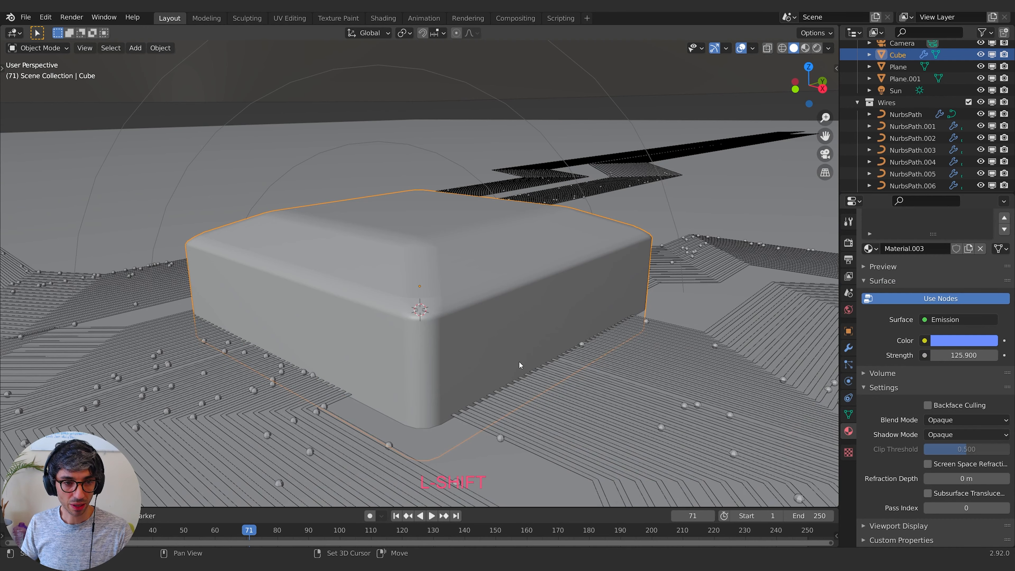
Step: Snap the 3D cursor to the selected bend point of the NurbsPath wire beside the chip in Edit Mode
key("shift+a")
key("Escape")
left_click(515, 441)
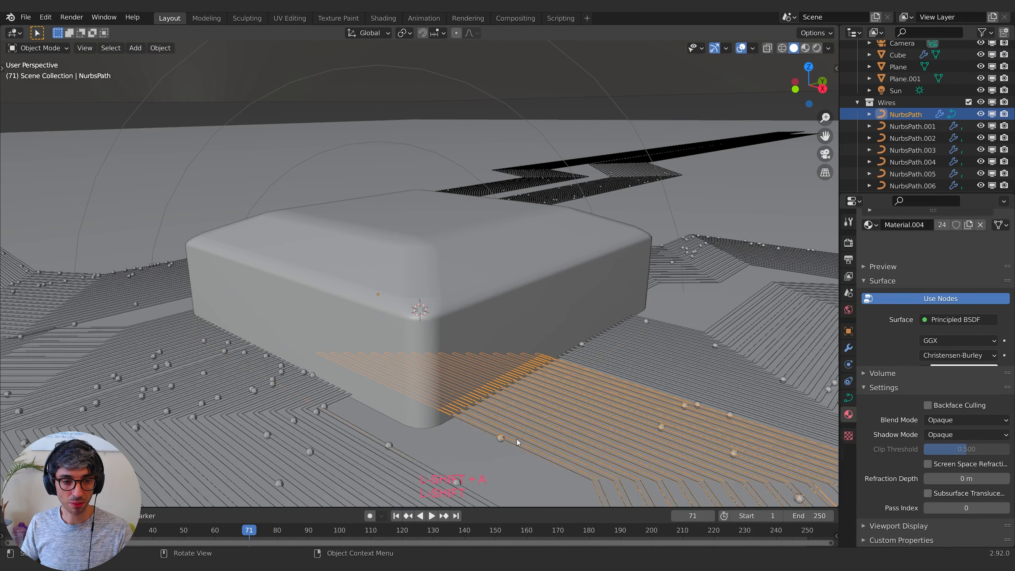
key("Tab")
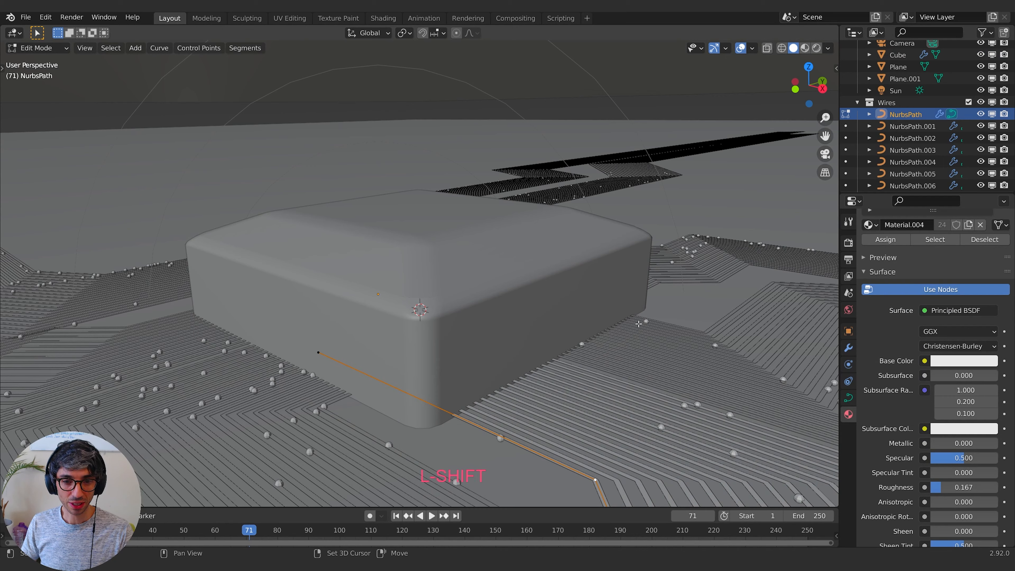
key("shift+s")
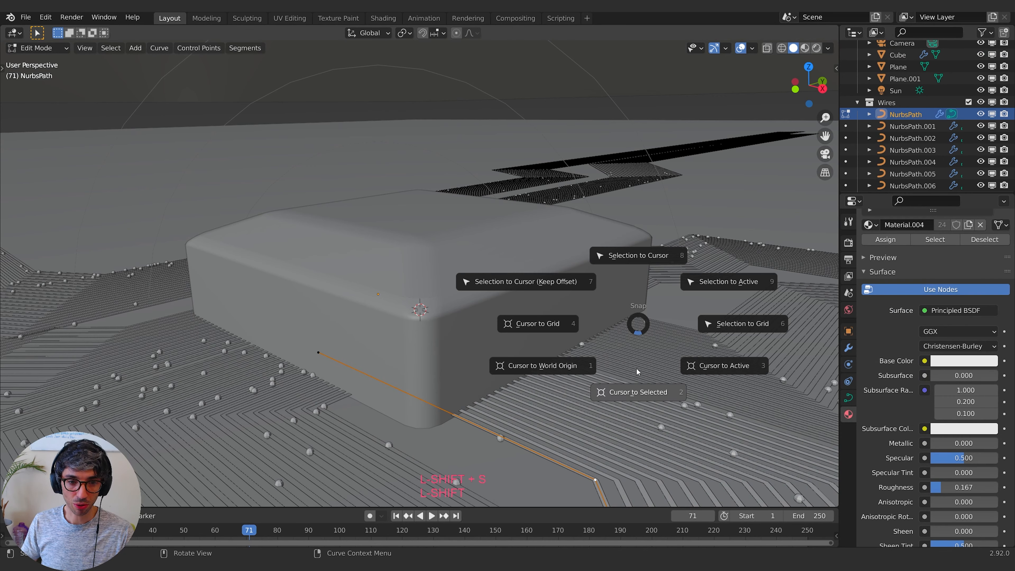
left_click(640, 387)
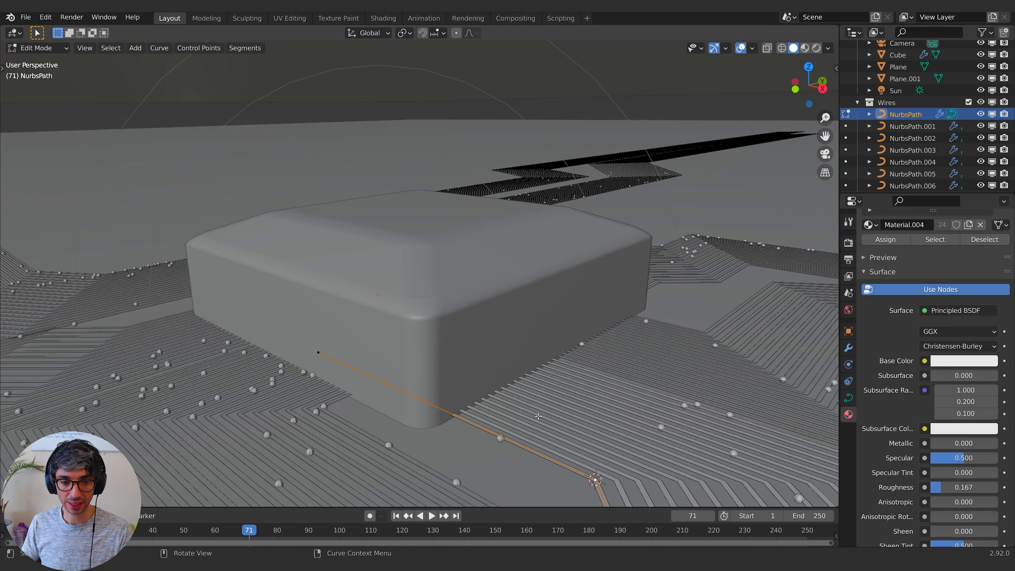
Step: In Object Mode, add a mesh cube at the 3D cursor beside the chip and scale it to about 0.027
scroll(589, 473, "down", 3)
middle_click_drag(589, 473, 560, 445, "shift")
scroll(560, 446, "up", 3)
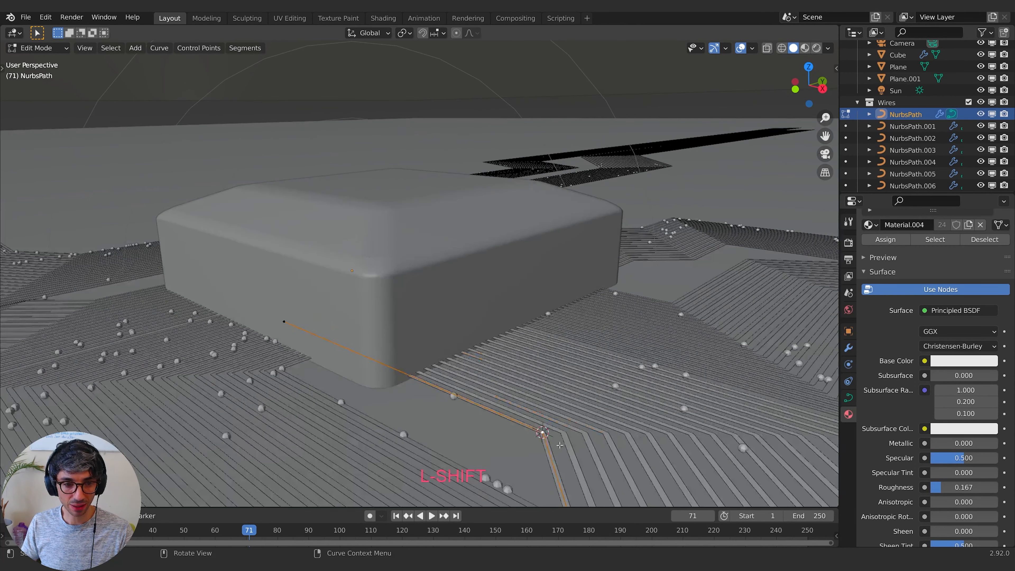
key("Tab")
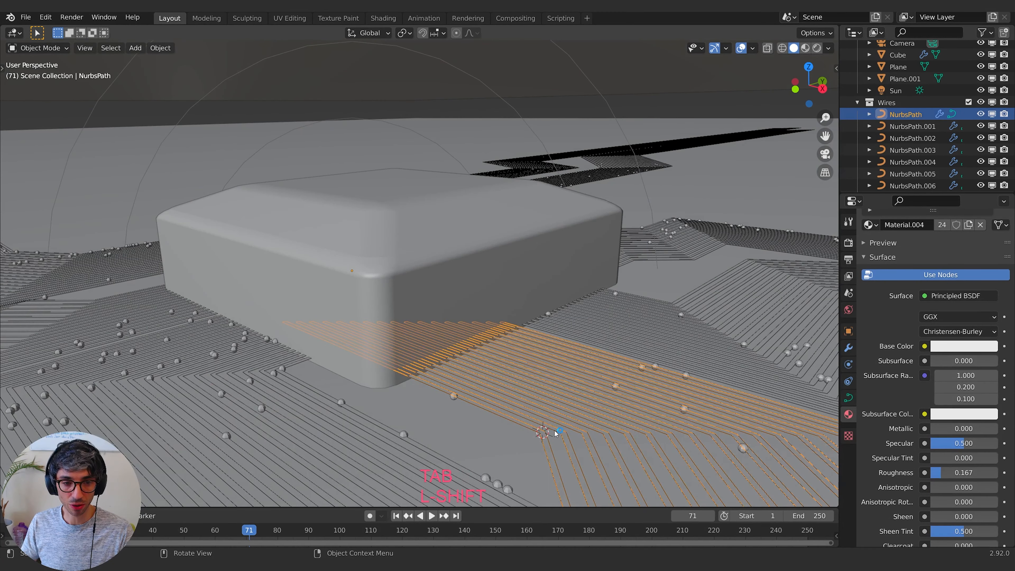
key("shift+a")
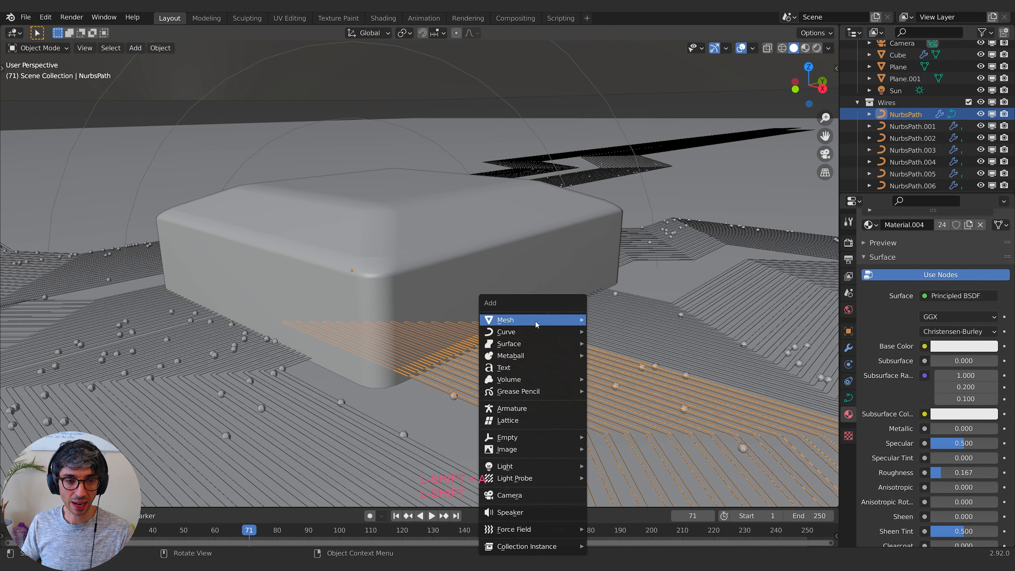
mouse_move(536, 323)
left_click(620, 330)
key("s")
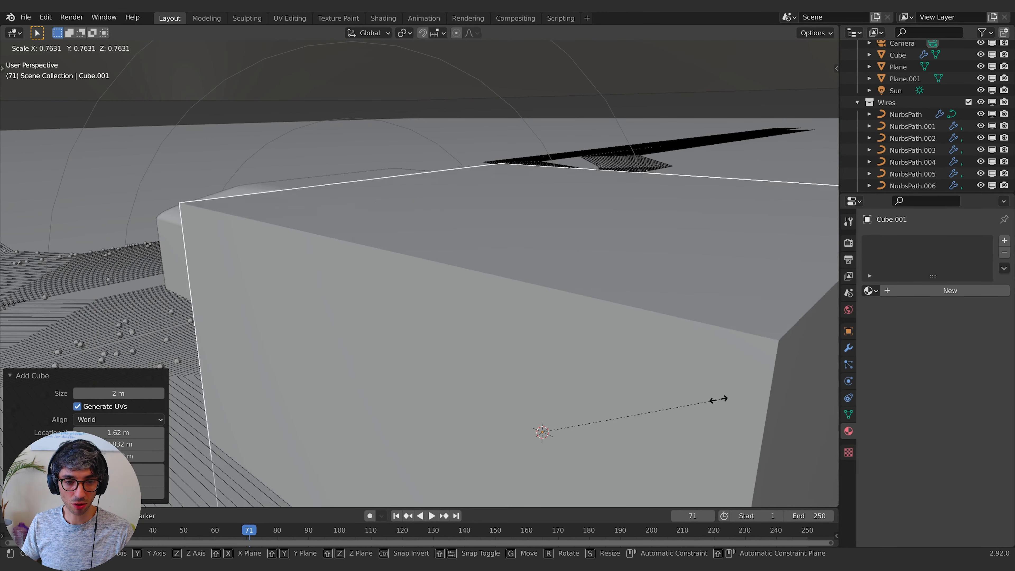
left_click(556, 427)
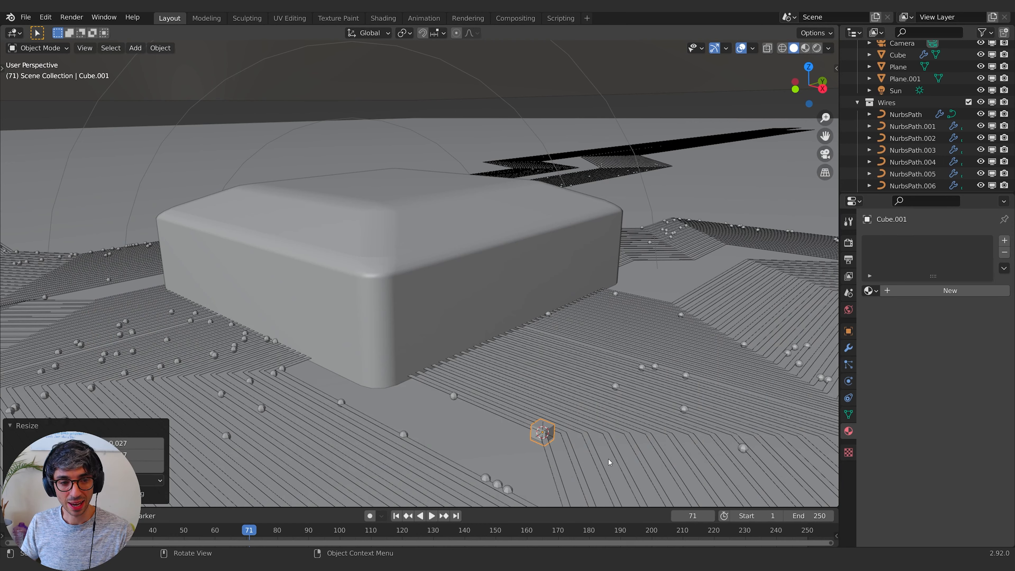
Step: Move the small cube along X to the base of the chip's corner and stretch it along Z into a tall pin
key("g")
key("x")
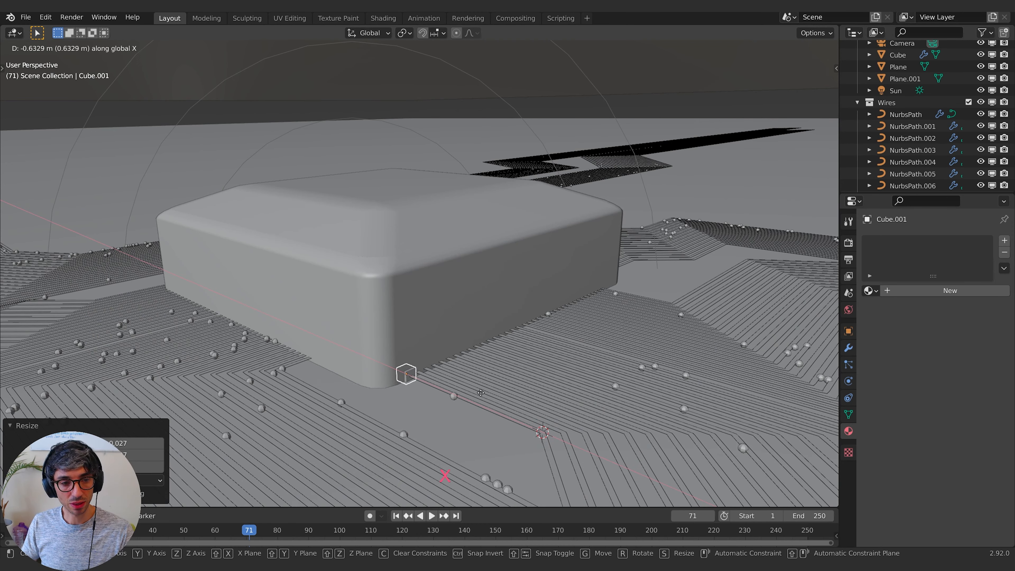
left_click(482, 393)
middle_click_drag(493, 406, 549, 407)
key("s")
key("z")
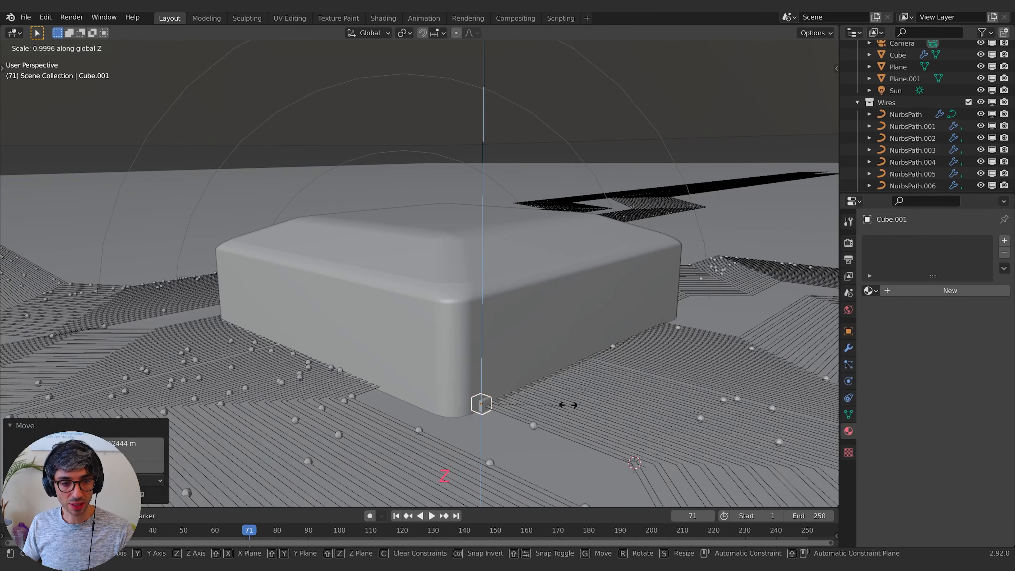
left_click(17, 305)
Step: Raise the pin so its base sits at board level, and nudge it along X away from the chip's side
key("g")
key("z")
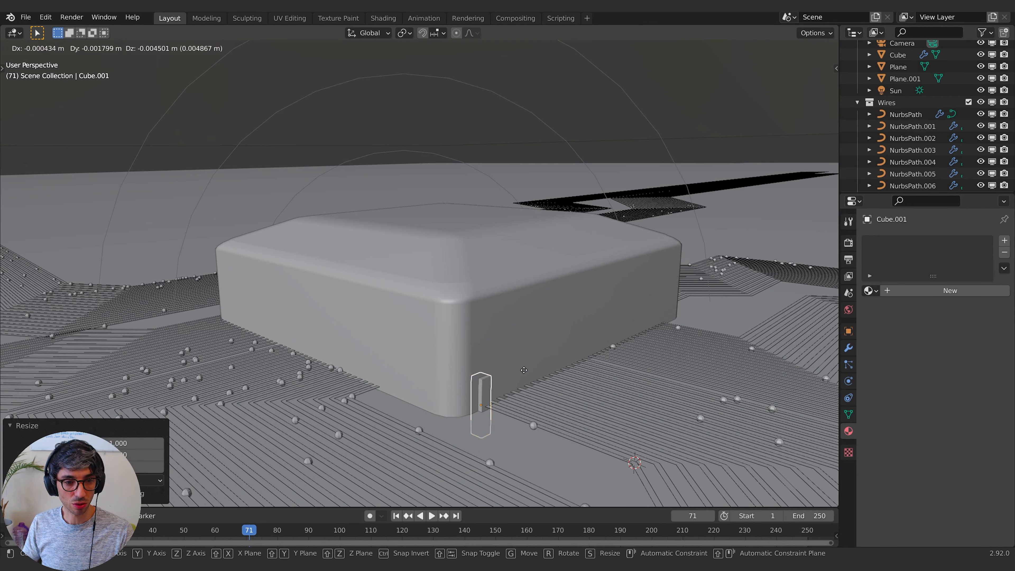
left_click(482, 387)
key("g")
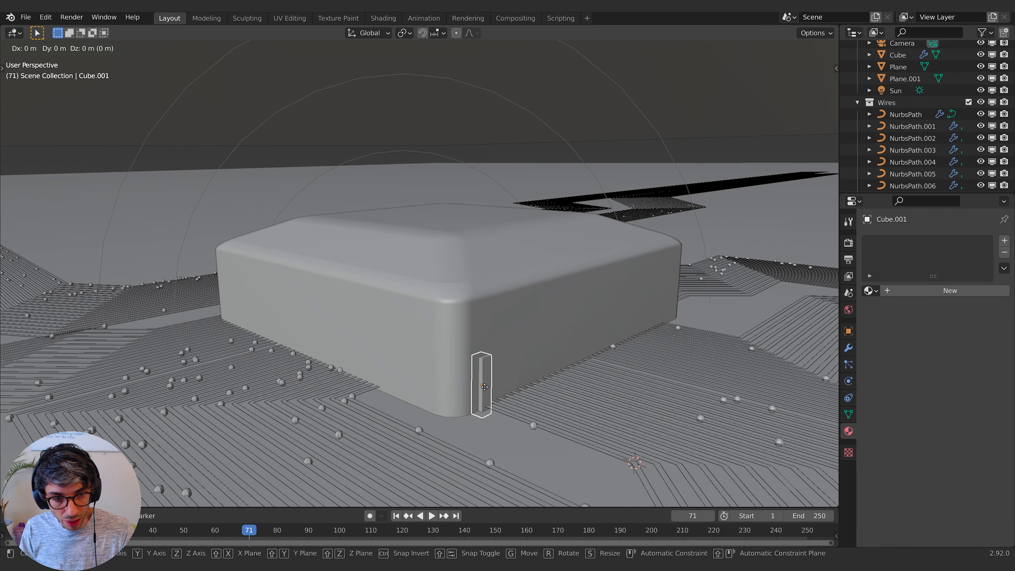
key("x")
left_click(488, 390)
Step: Extrude the pin's top face in Edit Mode and raise the new face along Z
key("Tab")
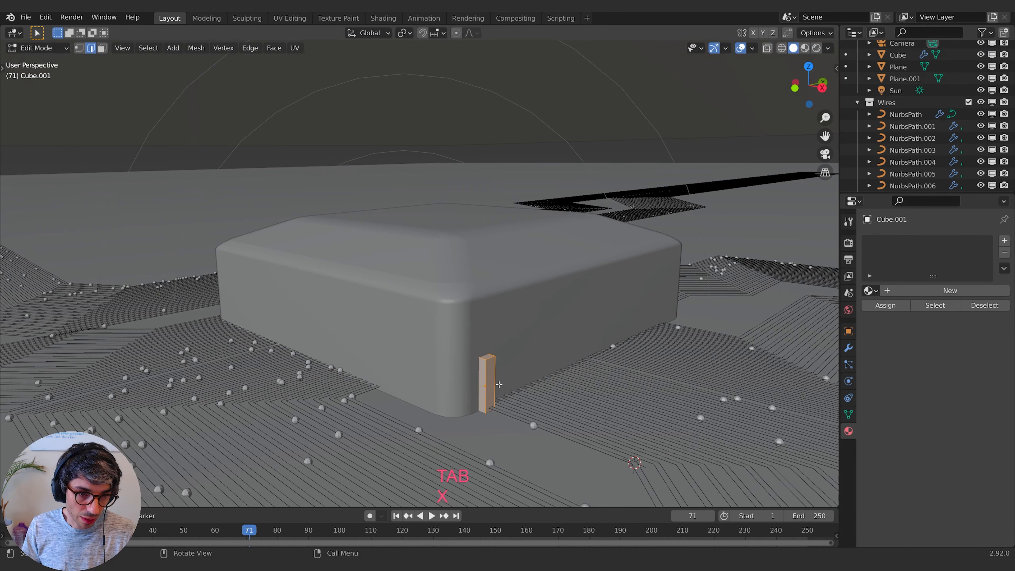
left_click(103, 49)
left_click(488, 356)
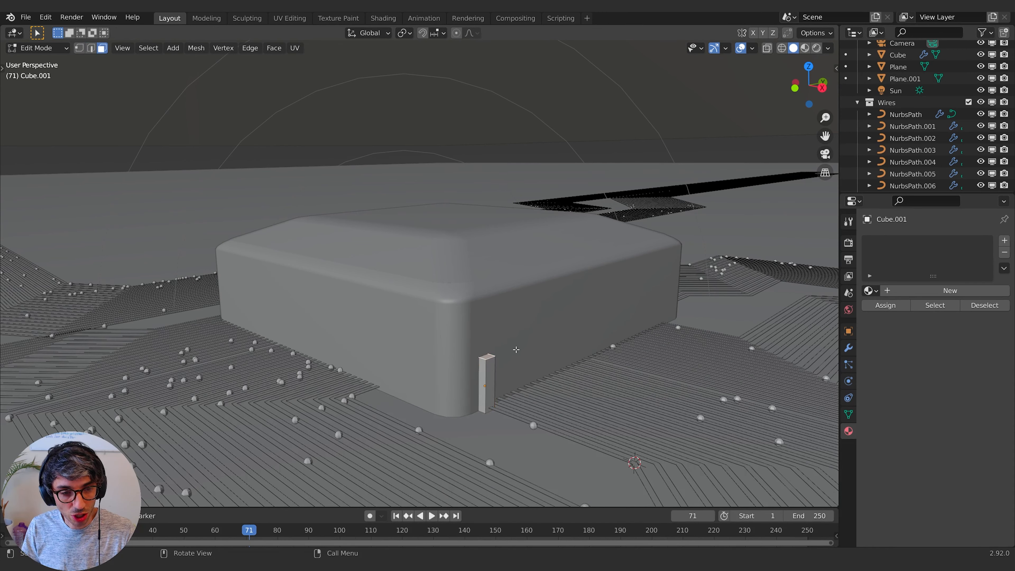
key("e")
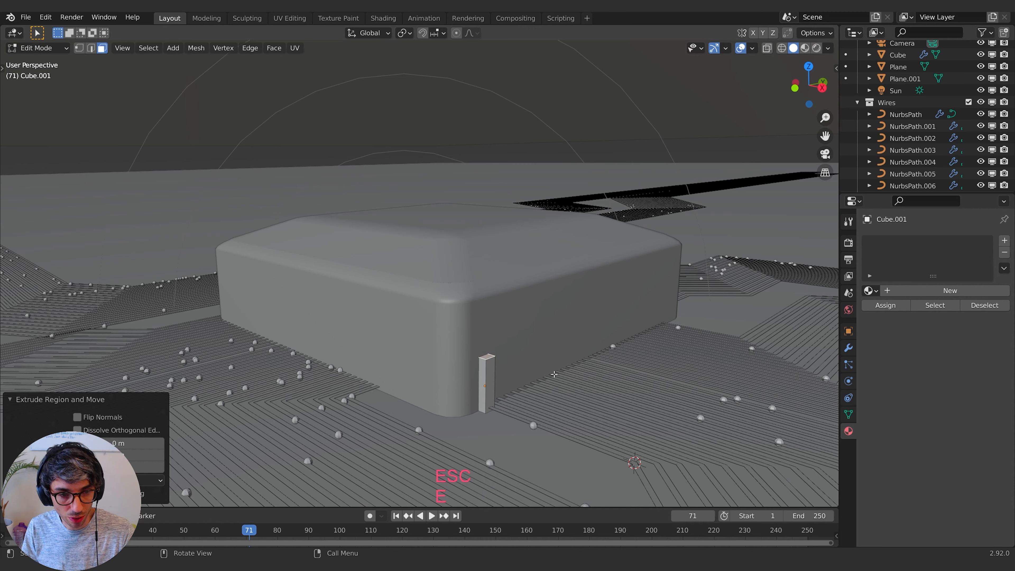
key("g")
key("z")
left_click(555, 363)
Step: Shift the extruded top face along X toward the chip and raise it further along Z to form a bent tip
key("g")
key("x")
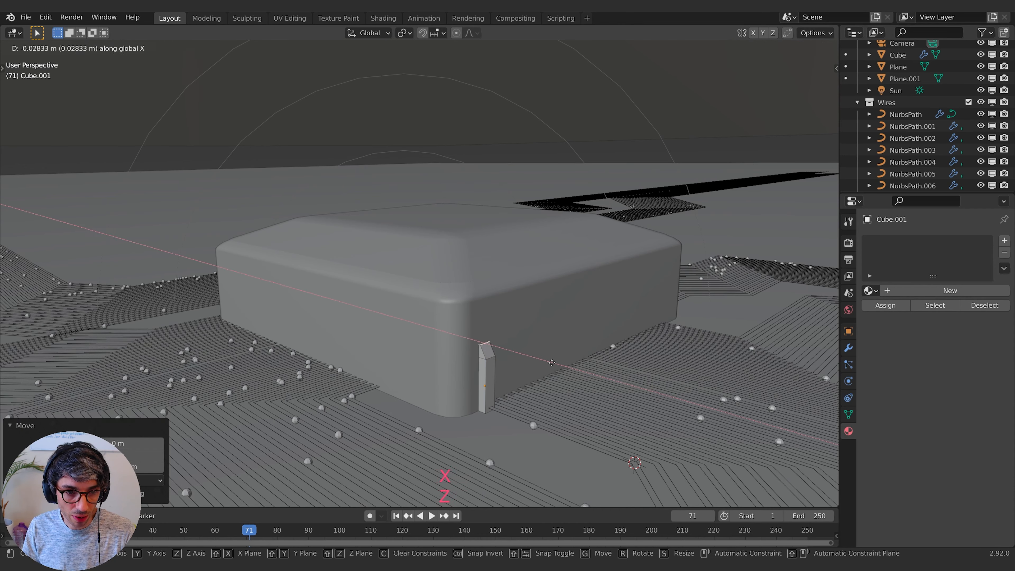
left_click(548, 362)
key("g")
key("z")
left_click(549, 347)
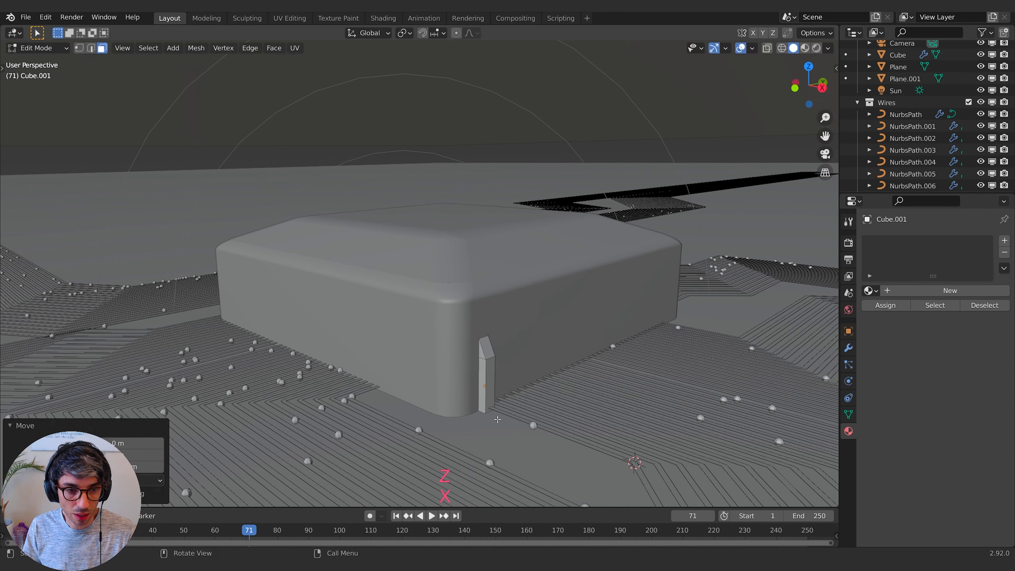
Step: Reposition the whole pin along X in Object Mode so its bent tip meets the chip's side
key("Tab")
key("g")
key("x")
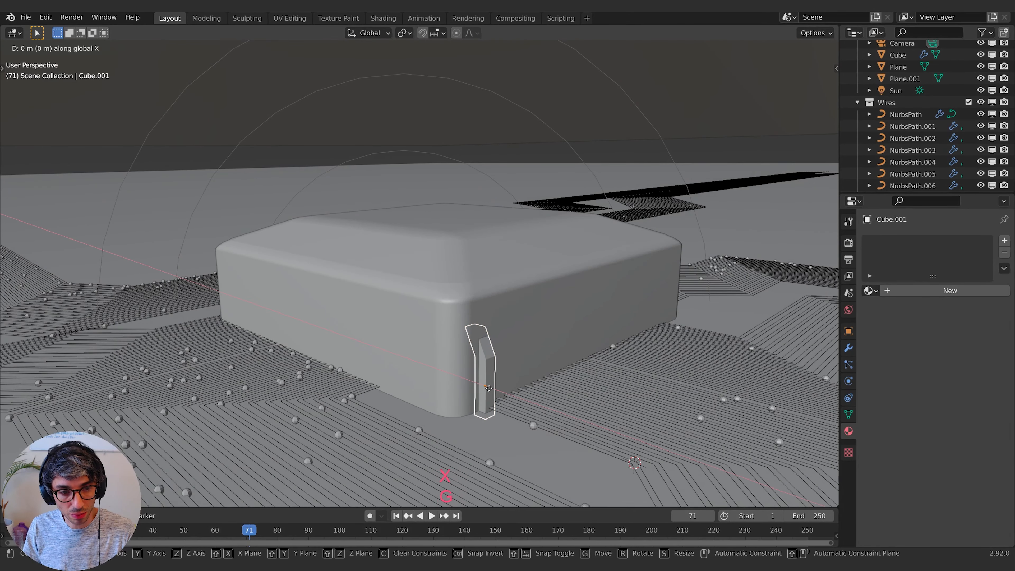
left_click(492, 390)
middle_click_drag(521, 399, 432, 408)
key("g")
key("x")
left_click(598, 390)
Step: Narrow the pin's entire mesh along Y in Edit Mode to suit the width of a wire
key("Tab")
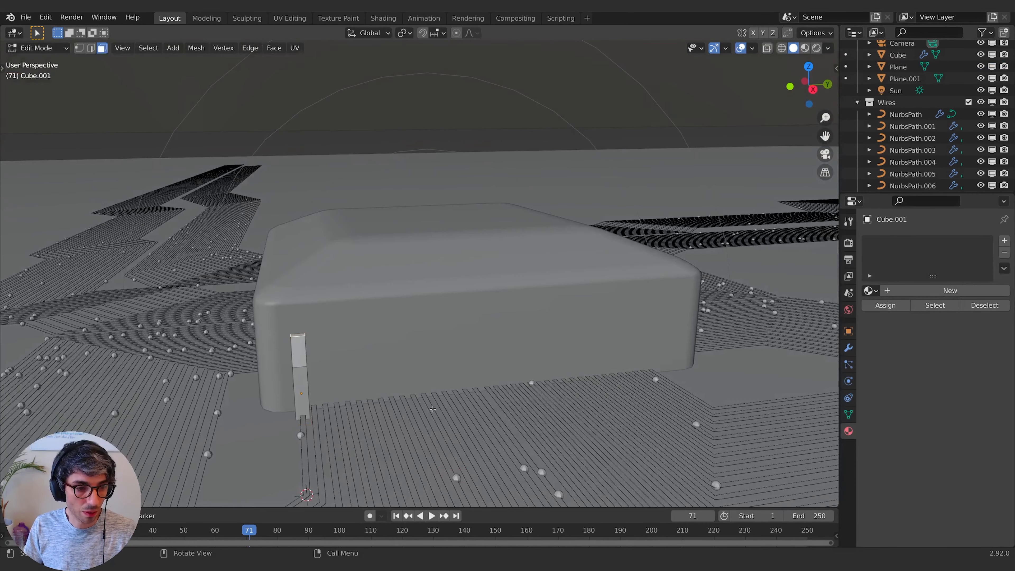
key("a")
key("s")
key("y")
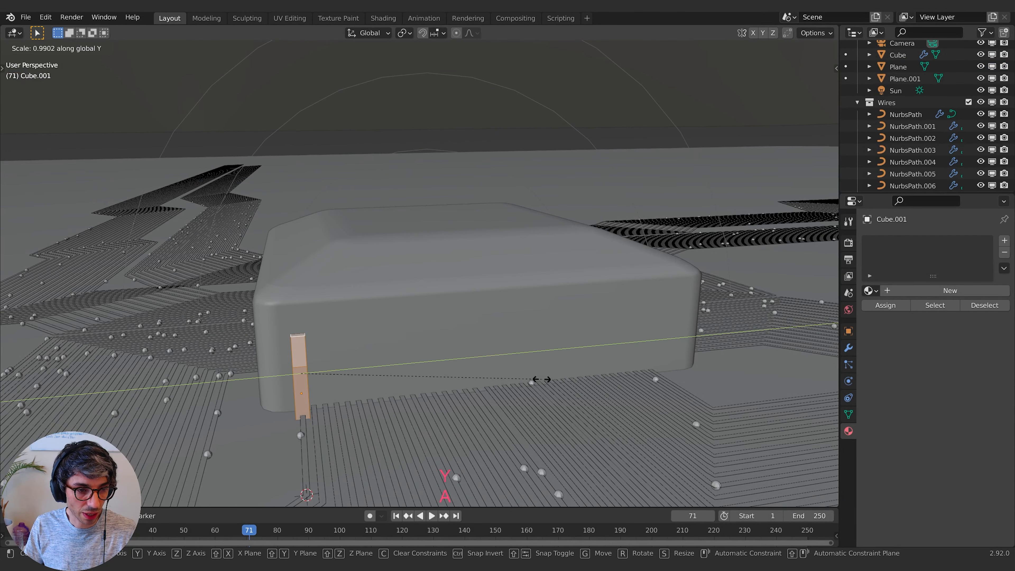
left_click(429, 384)
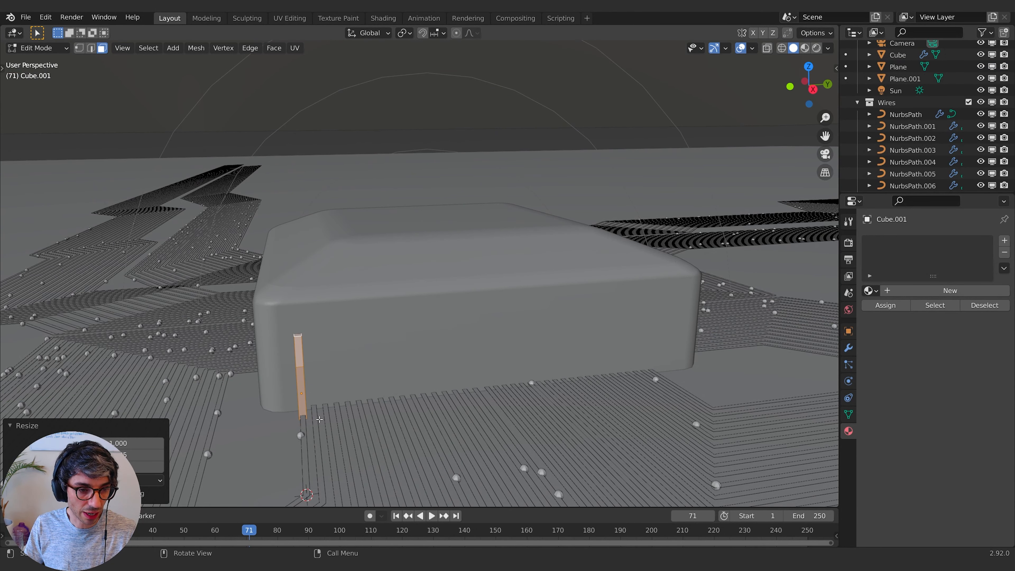
key("Tab")
Step: Add an Array modifier to the pin with a relative offset of 0 in X and 1 in Y
middle_click_drag(305, 428, 500, 412)
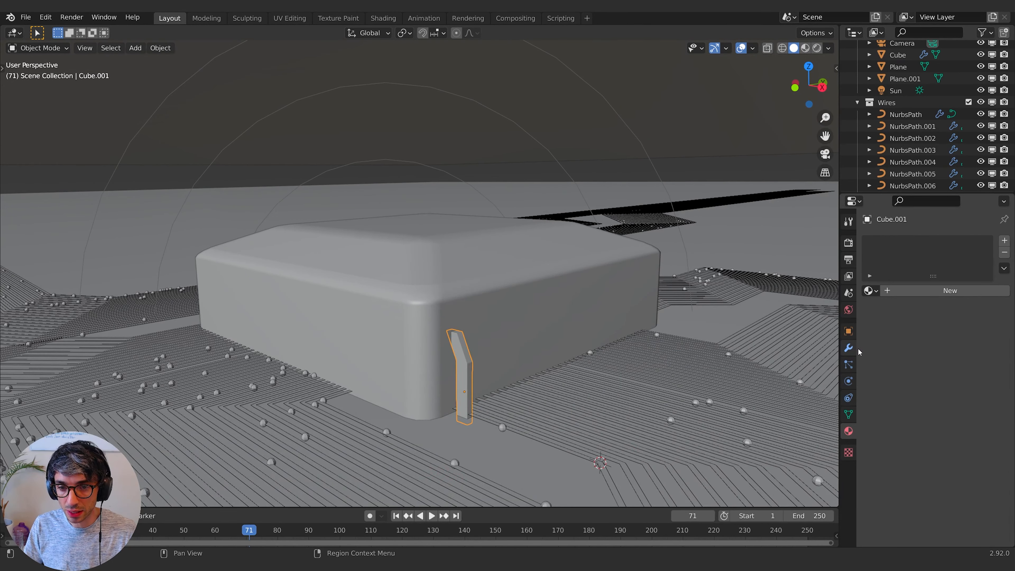
left_click(848, 347)
left_click(896, 241)
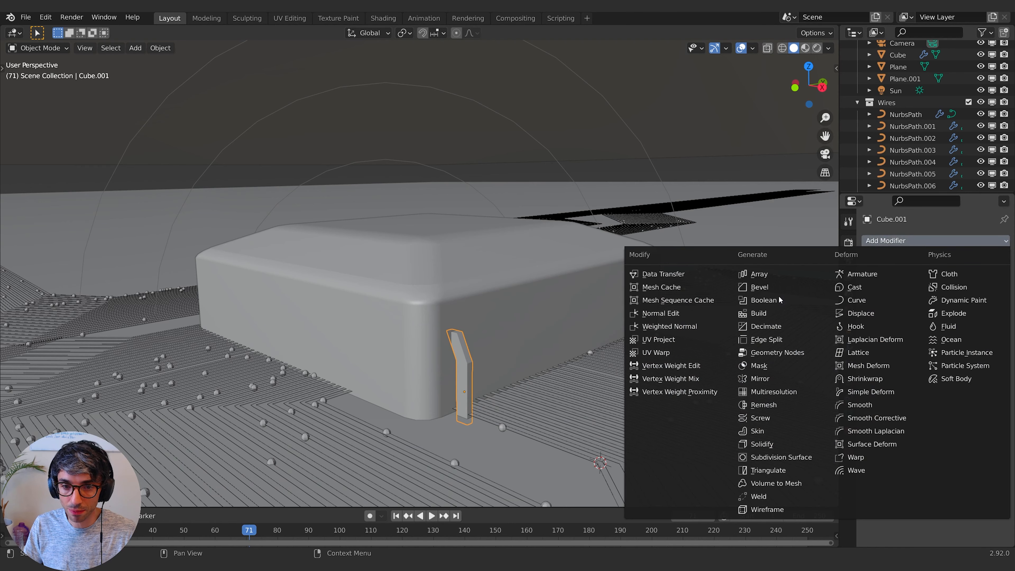
left_click(759, 276)
left_click(967, 329)
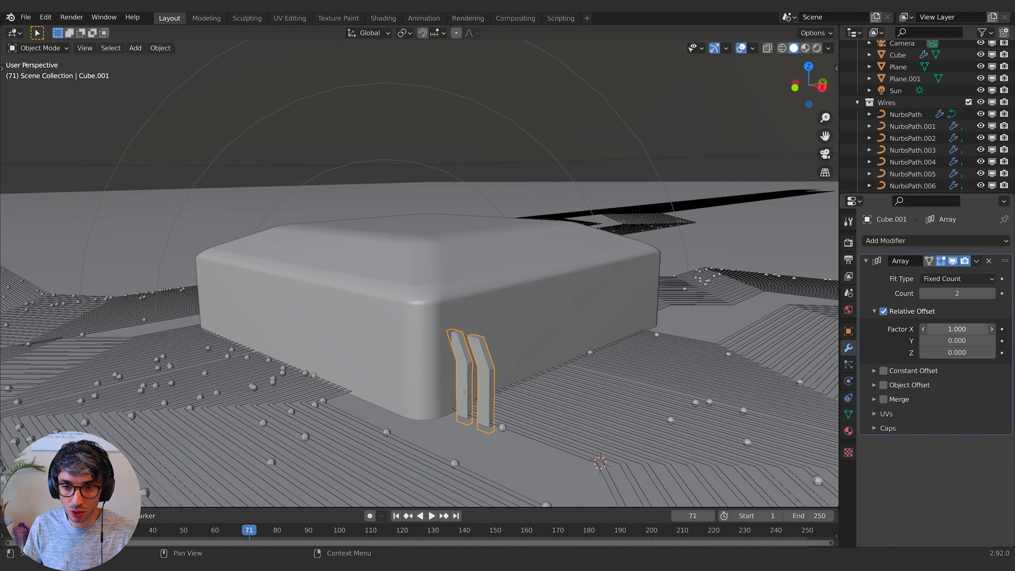
type("0")
key("Return")
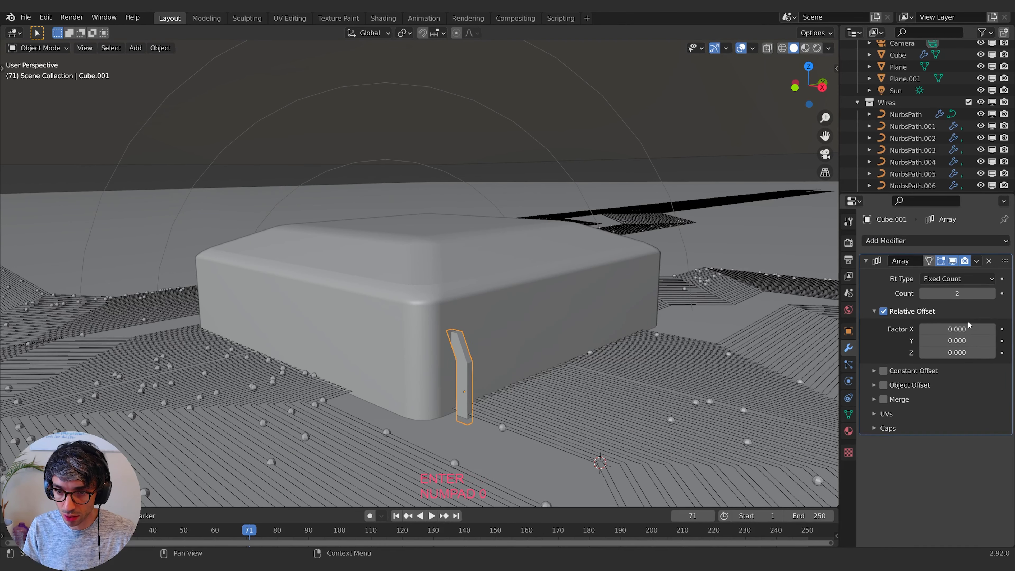
left_click(959, 340)
type("1")
key("Return")
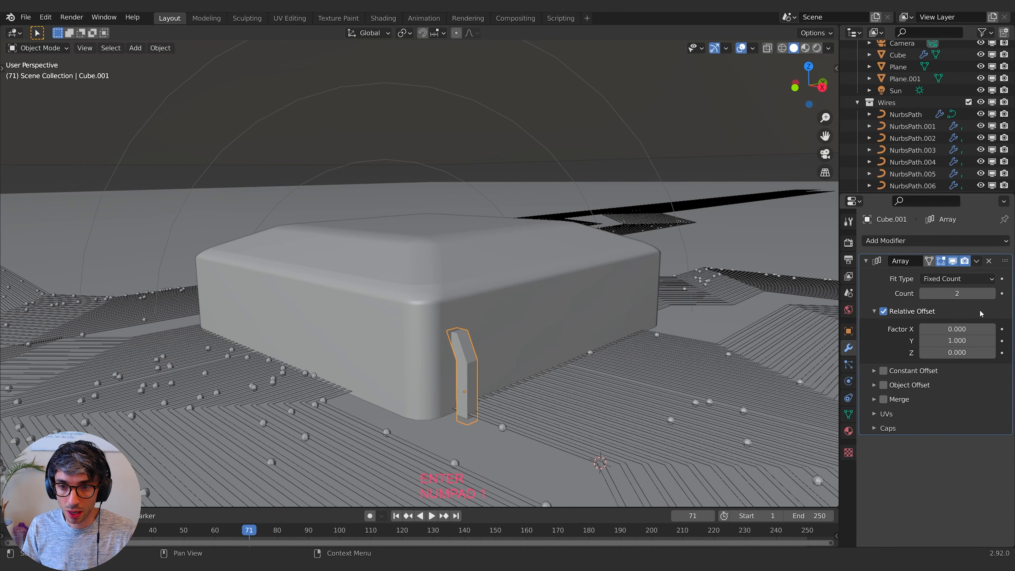
Step: Increase the array's Y relative offset to 1.570 to match the spacing of the wires
left_click_drag(959, 340, 939, 340, "shift")
middle_click_drag(611, 342, 532, 378)
middle_click_drag(240, 466, 428, 389, "shift")
scroll(533, 425, "up", 4)
middle_click_drag(534, 426, 520, 412)
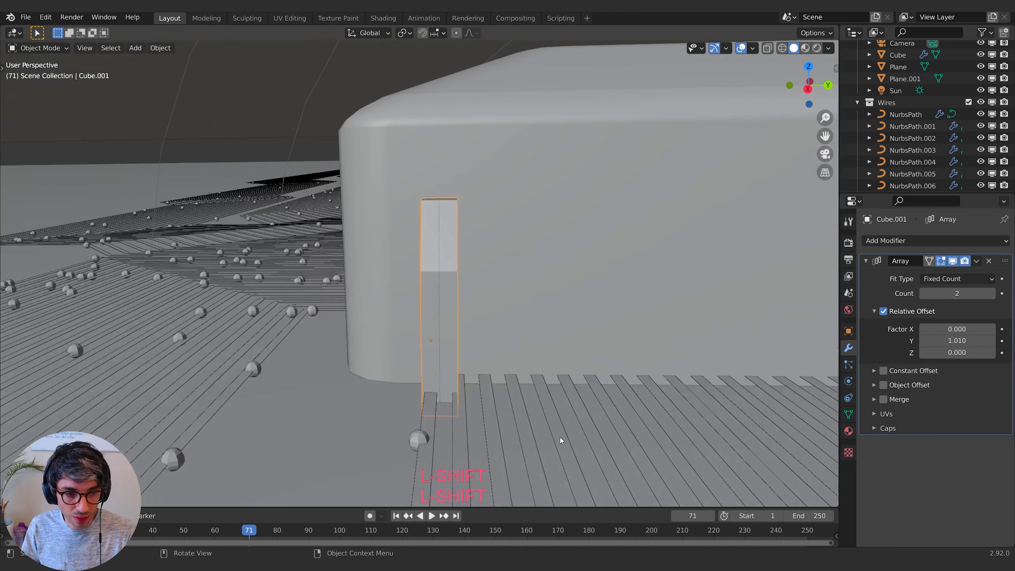
scroll(560, 436, "down", 2)
left_click_drag(943, 336, 963, 336, "shift")
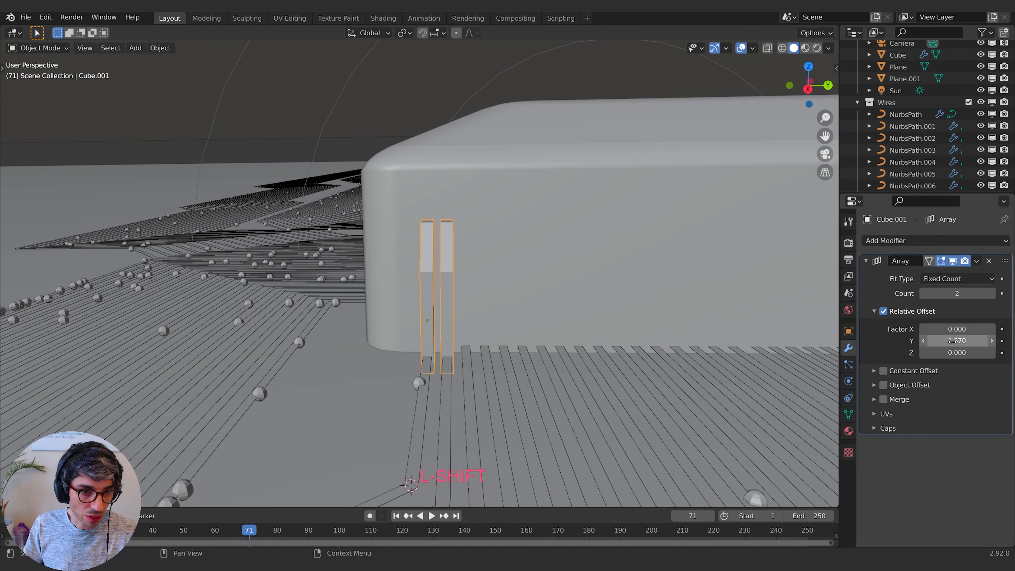
Step: Set the pin array's count to 35 and refine its Y relative offset to 1.580 along the chip's side
left_click_drag(955, 293, 1001, 294)
middle_click_drag(615, 294, 452, 290, "shift")
left_click_drag(956, 294, 971, 293)
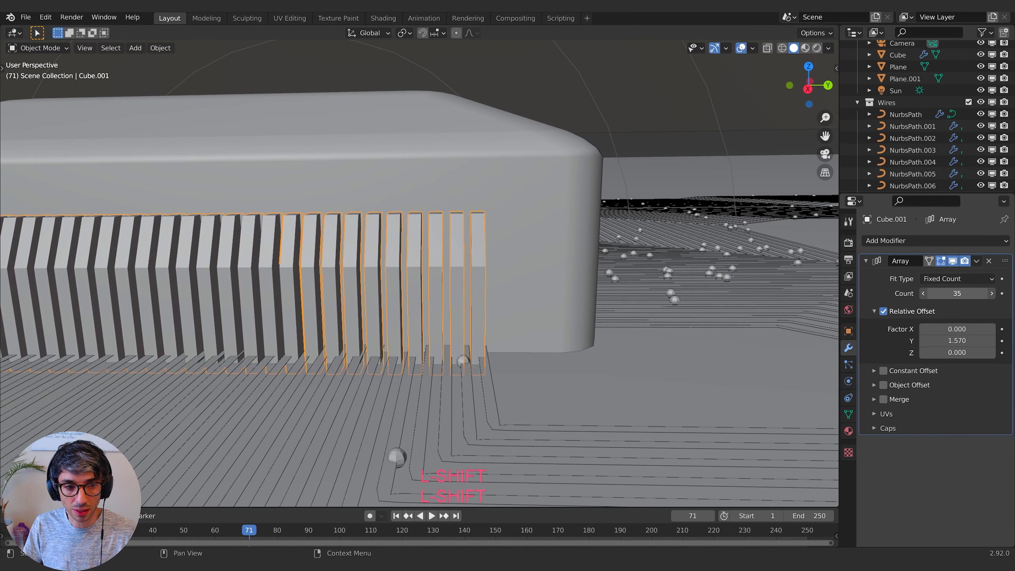
left_click_drag(957, 340, 965, 340, "shift")
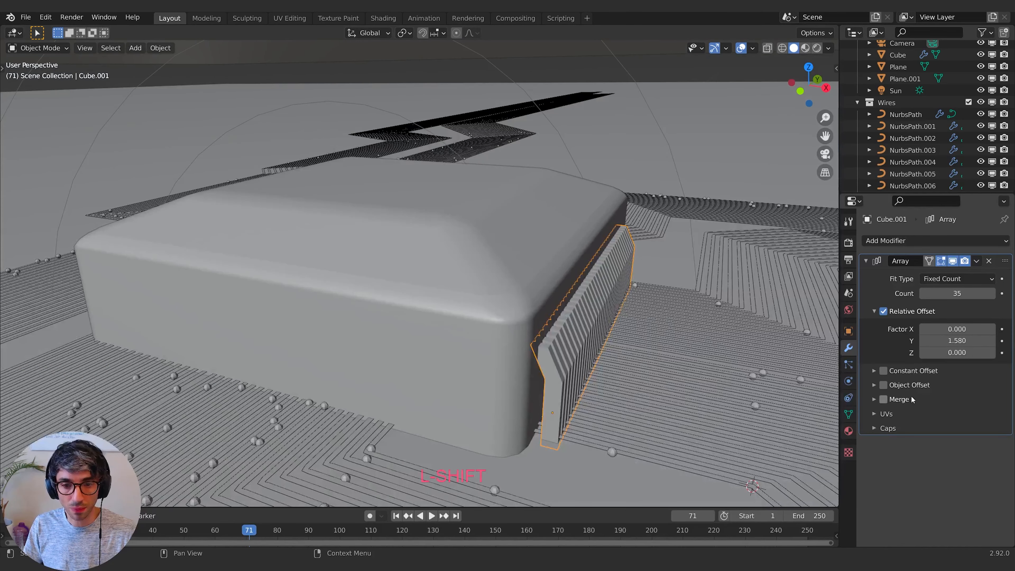
Step: Check which materials the chip uses and assign Material.002 to the row of pins
left_click(849, 430)
left_click(870, 290)
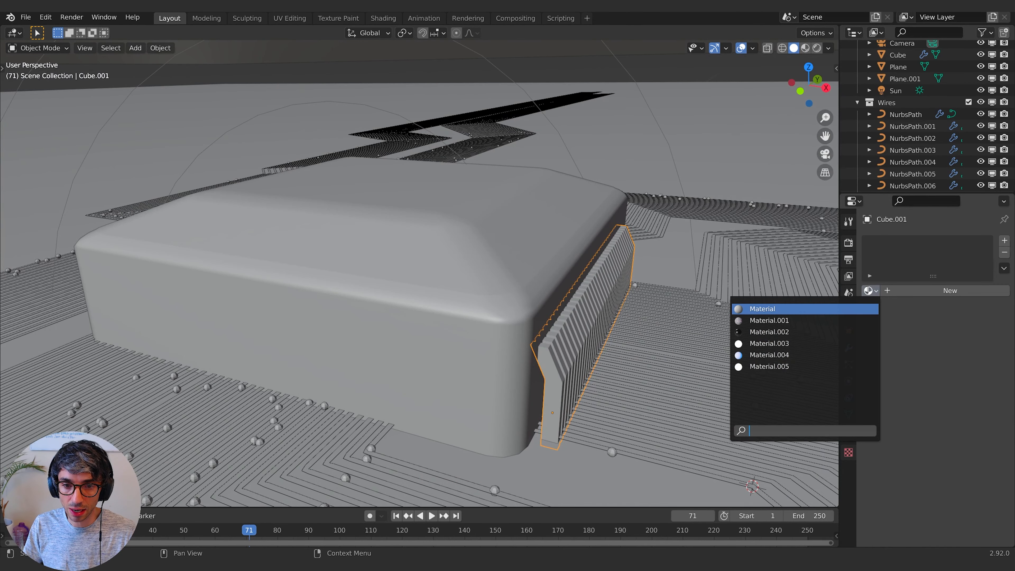
left_click(611, 328)
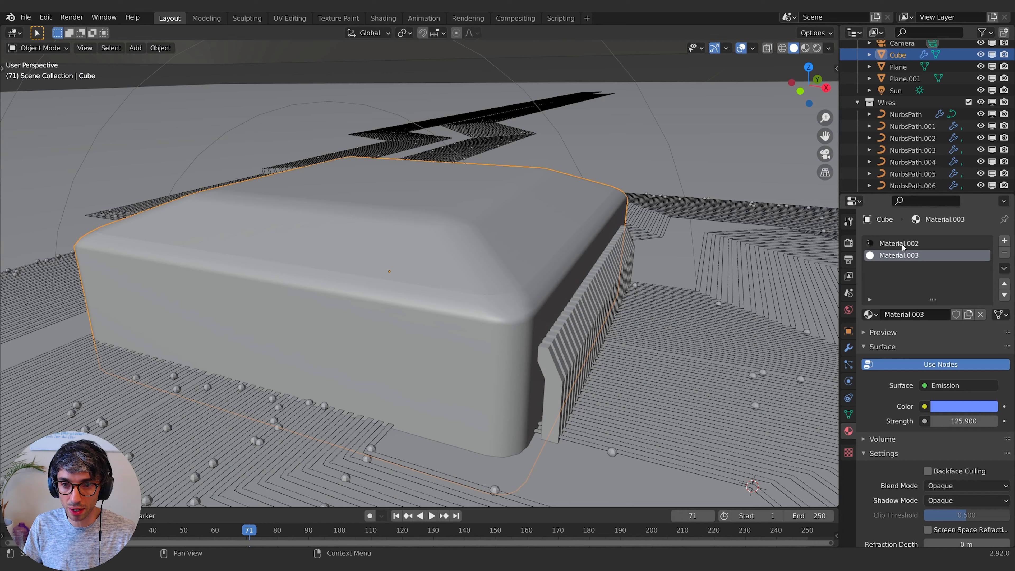
left_click(571, 340)
left_click(871, 291)
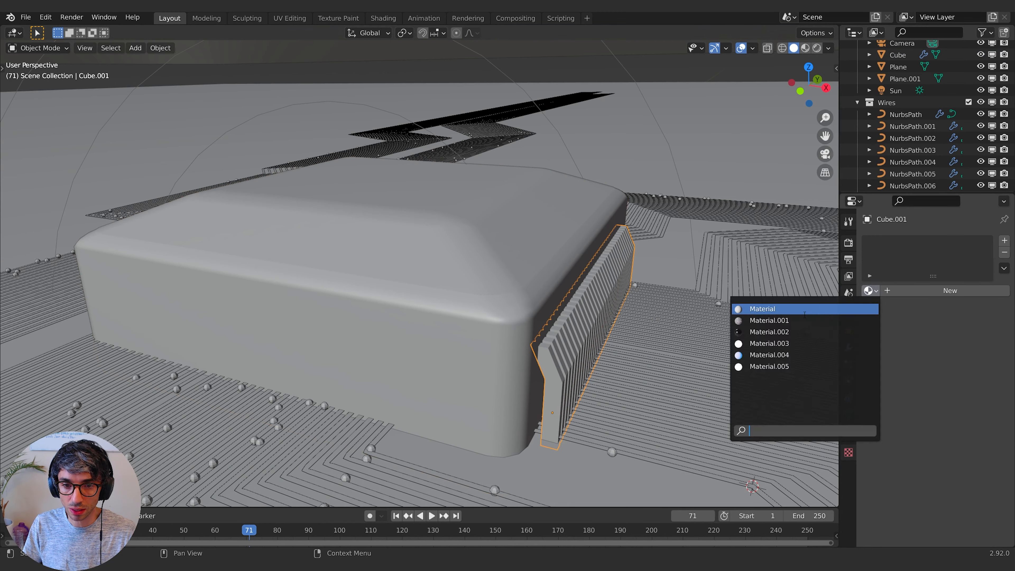
left_click(789, 333)
Step: Duplicate the row of pins in place and rotate the copy 90 degrees about the Z axis
left_click(556, 367)
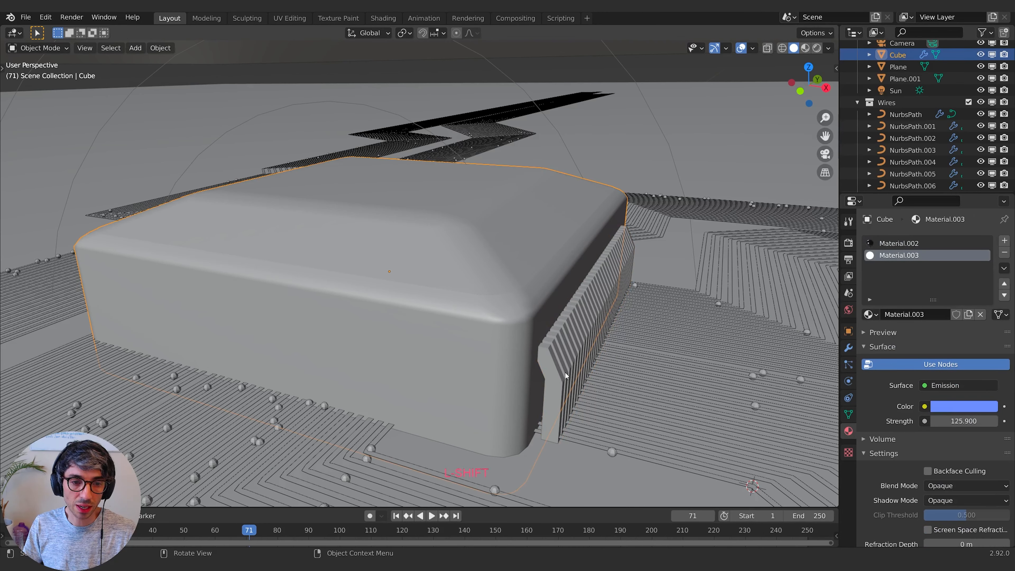
left_click(561, 373)
key("shift+d")
right_click(561, 373)
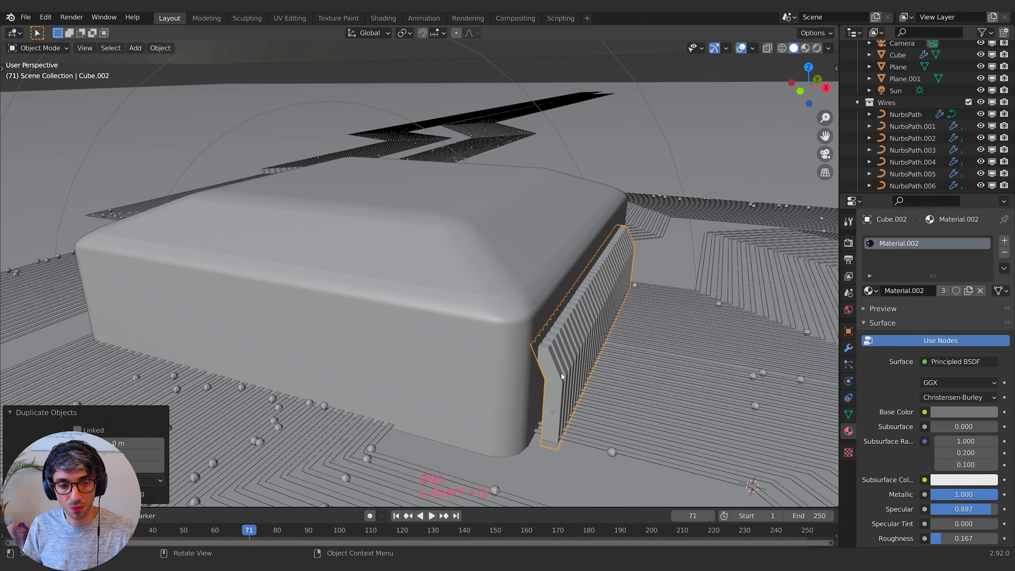
type("rz90")
key("Return")
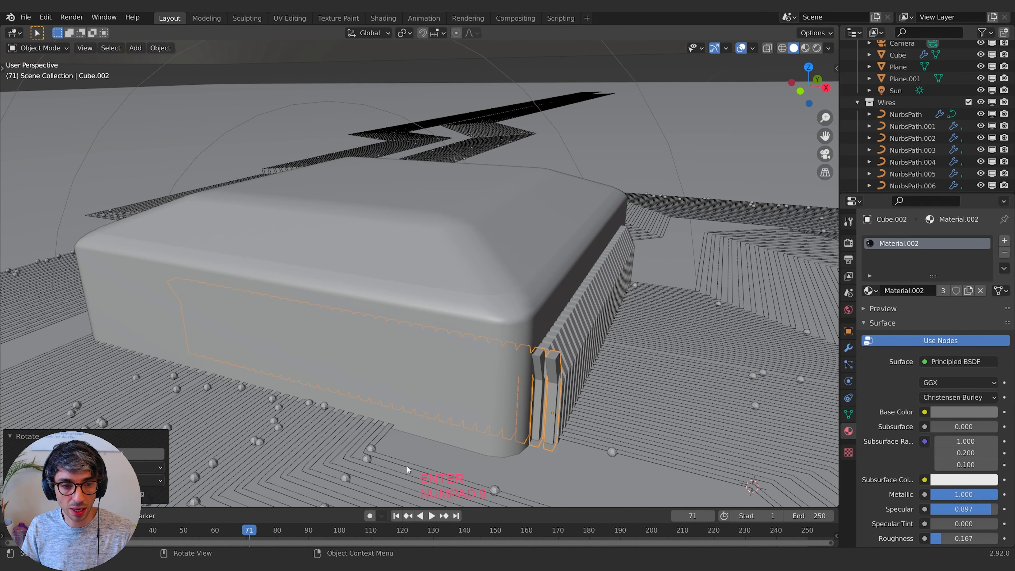
middle_click_drag(692, 284, 679, 312, "shift")
middle_click_drag(679, 312, 576, 323)
scroll(548, 323, "down", 4)
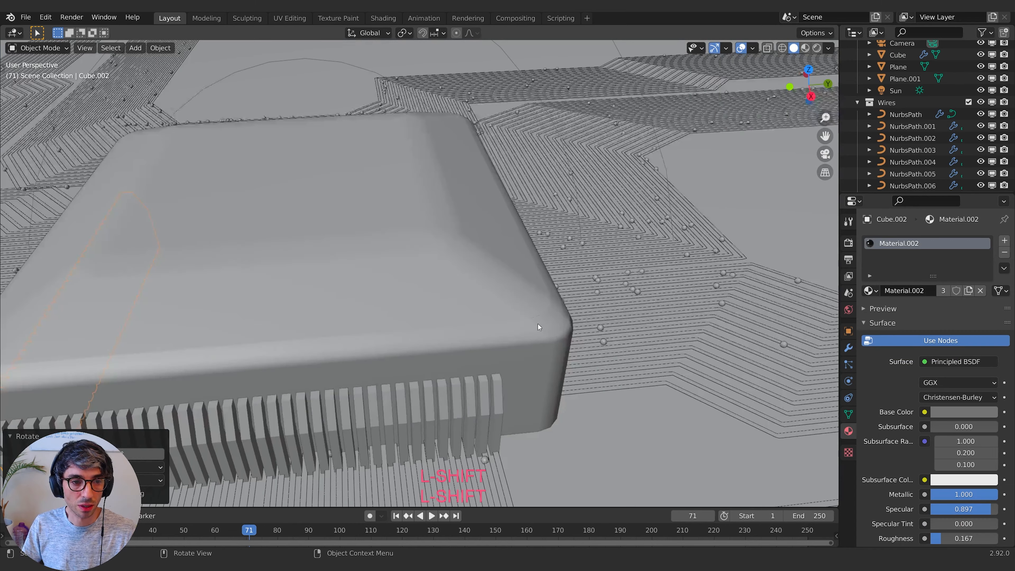
key("g")
key("x")
key("Escape")
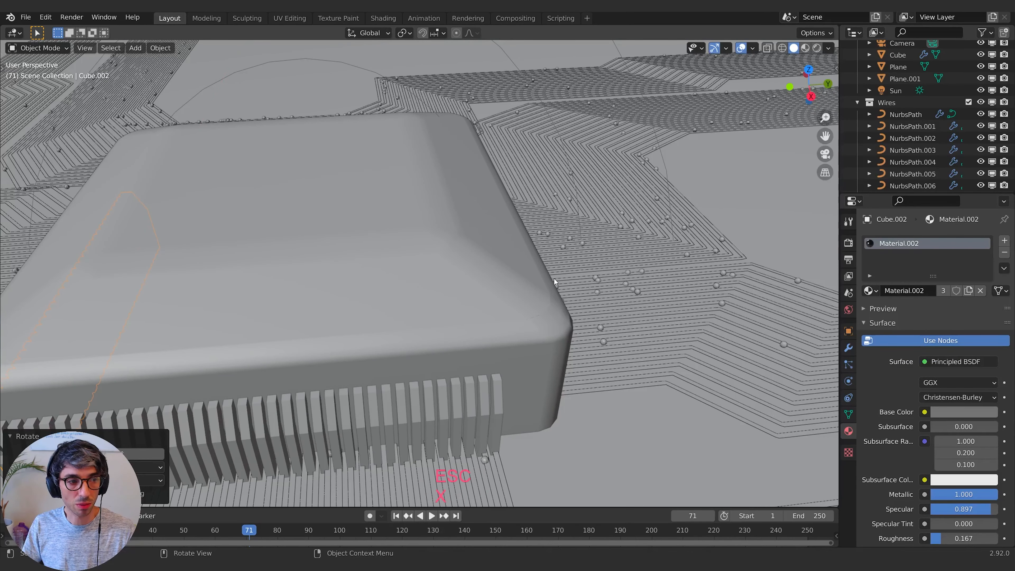
Step: Move the duplicated row of pins about 1.84 m along the global Y axis to the adjacent side of the chip
key("g")
key("y")
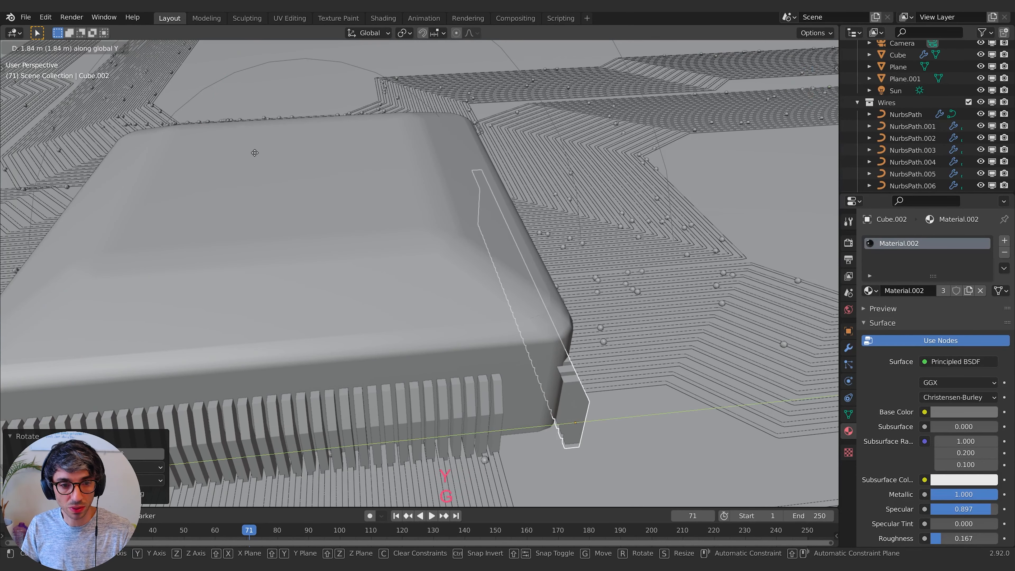
left_click(636, 186)
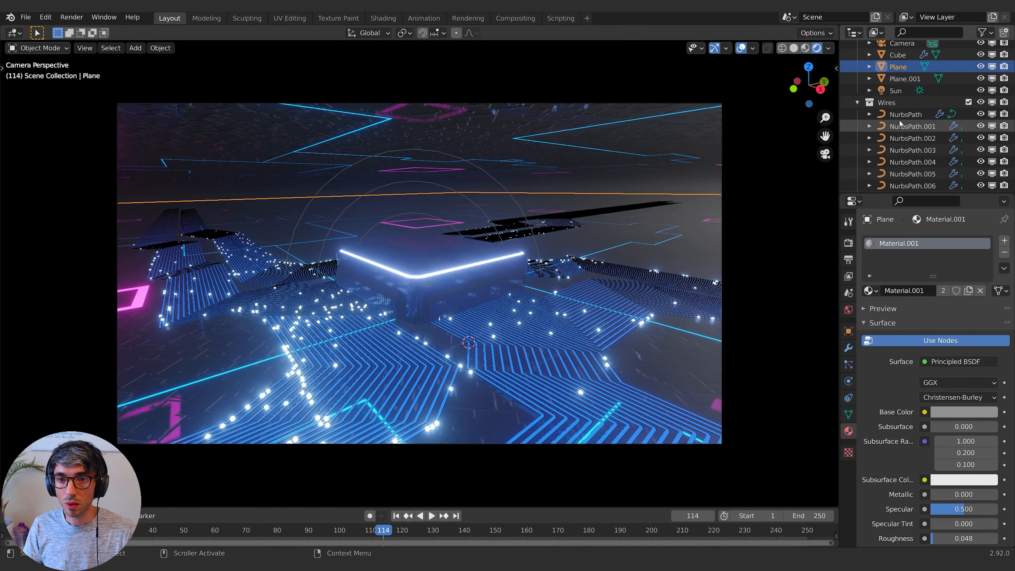
Step: Change the sun light's color to a saturated pink
left_click(895, 91)
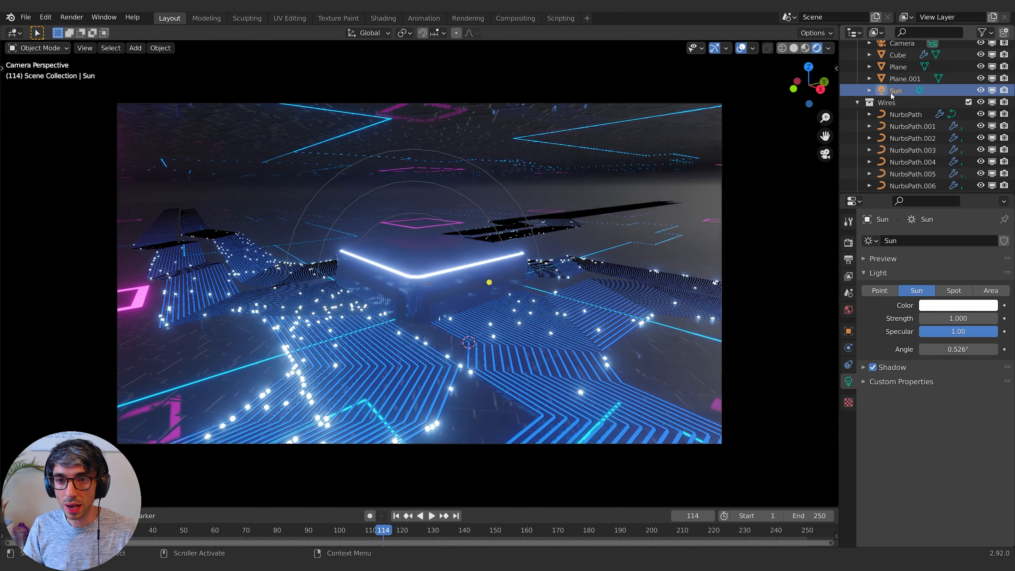
left_click(949, 308)
mouse_move(932, 194)
left_mouse_down()
mouse_move(943, 187)
mouse_move(937, 210)
mouse_move(958, 220)
left_mouse_up()
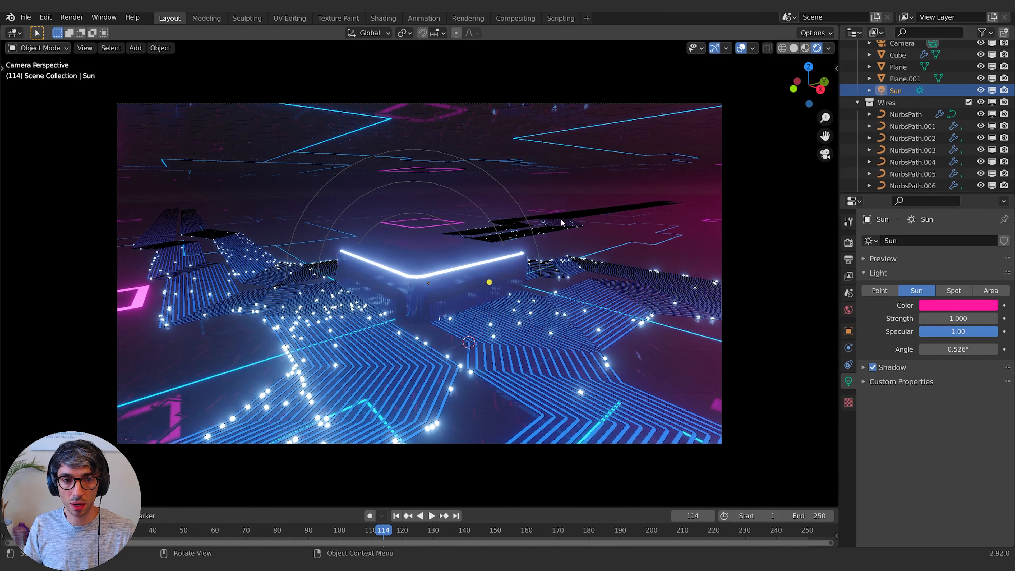
Step: Re-aim the sun light by rotating it freely and about the global Z axis so that pink light grazes the scene
key("r")
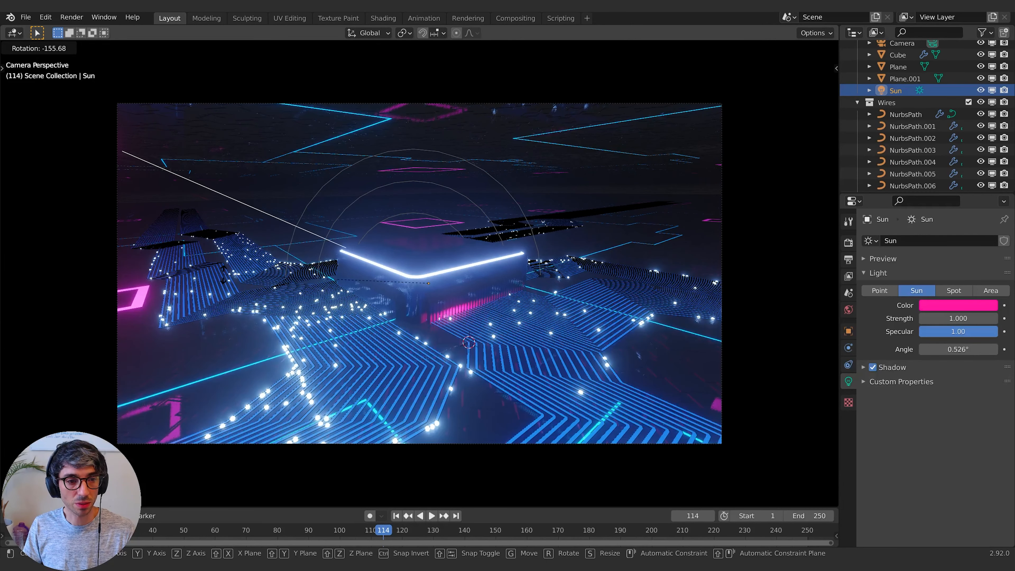
left_click(216, 298)
key("r")
key("z")
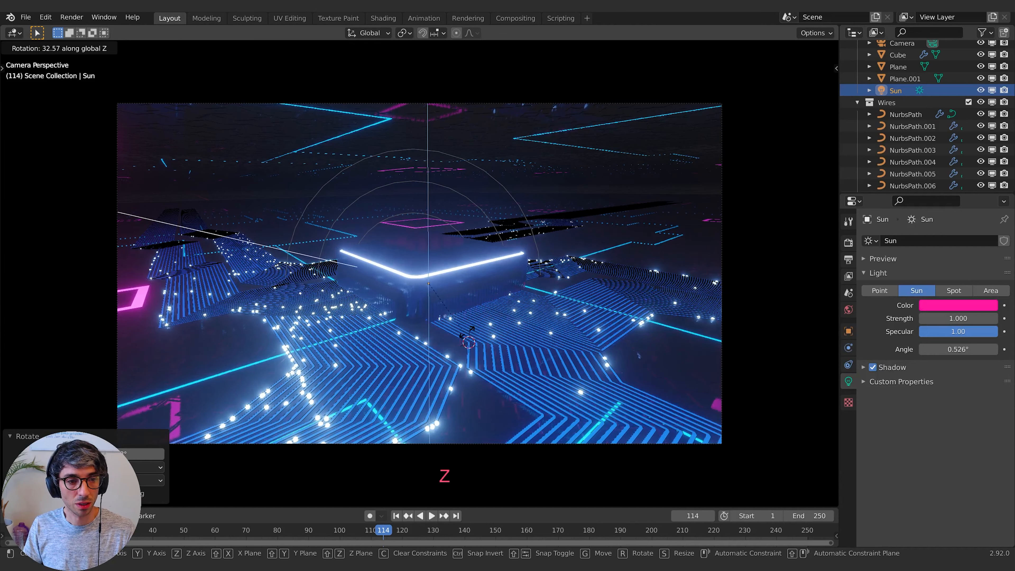
left_click(524, 342)
key("r")
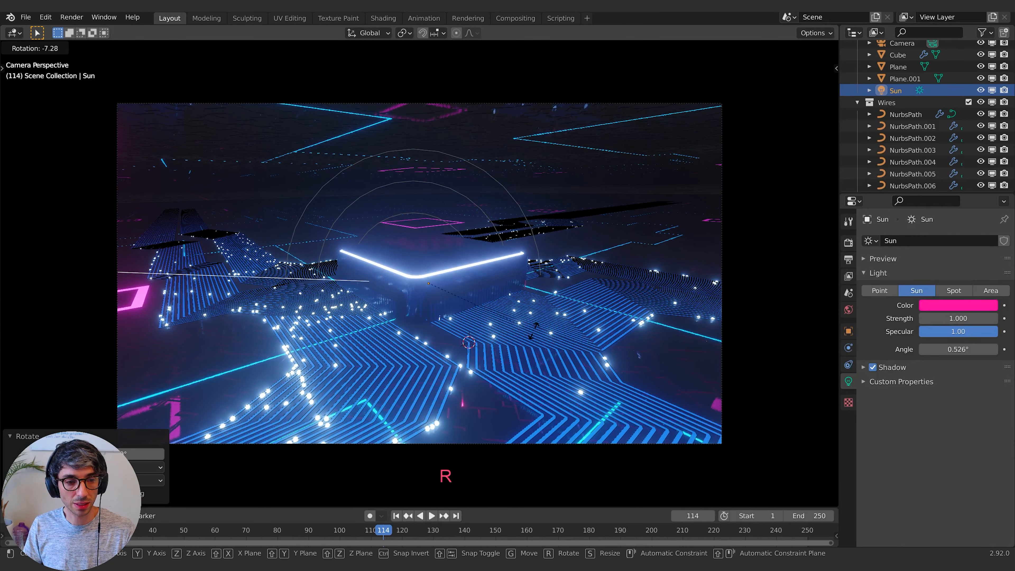
left_click(473, 417)
key("r")
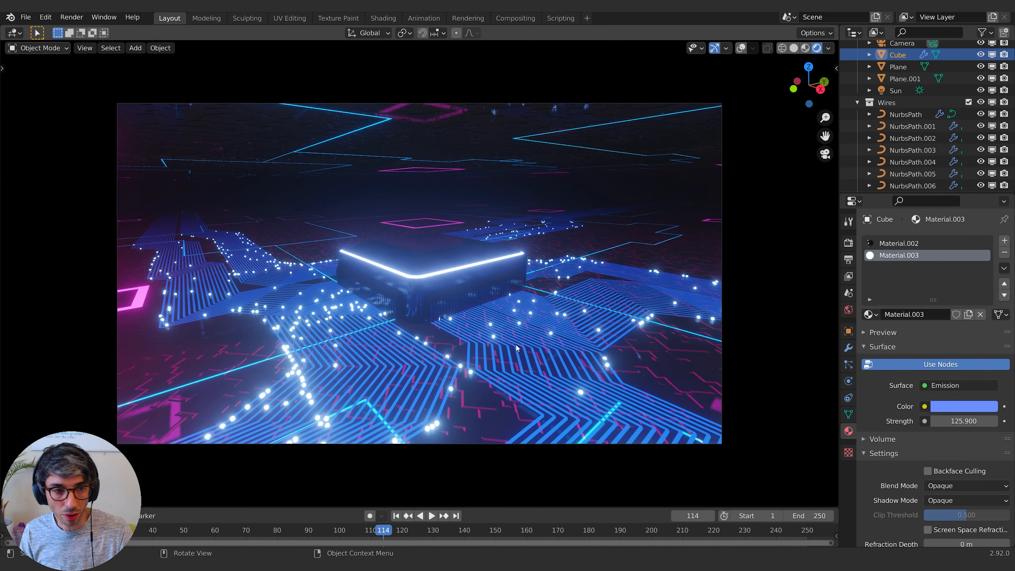
Step: Select the ceiling plane and split the viewport to open a Shader Editor beside the camera view
left_click(556, 148)
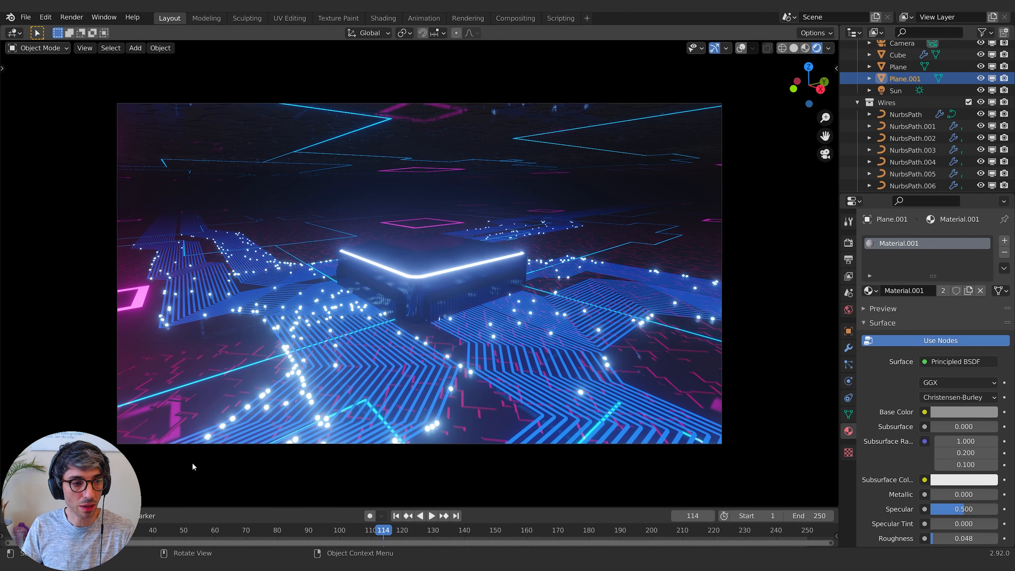
left_click_drag(2, 505, 451, 443)
left_click(10, 34)
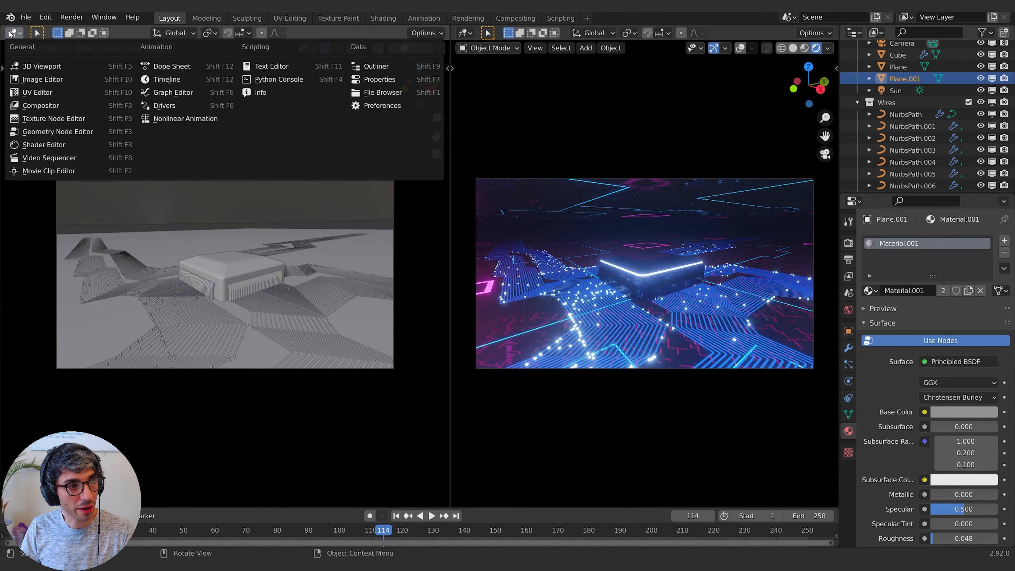
left_click(60, 145)
Step: Find the Mapping node feeding the pink Voronoi pattern and shift its Z location to 0.23 m
scroll(113, 168, "up", 4)
middle_click_drag(112, 168, 311, 72)
left_click(76, 160)
middle_click_drag(296, 291, 204, 293)
scroll(171, 255, "up", 3)
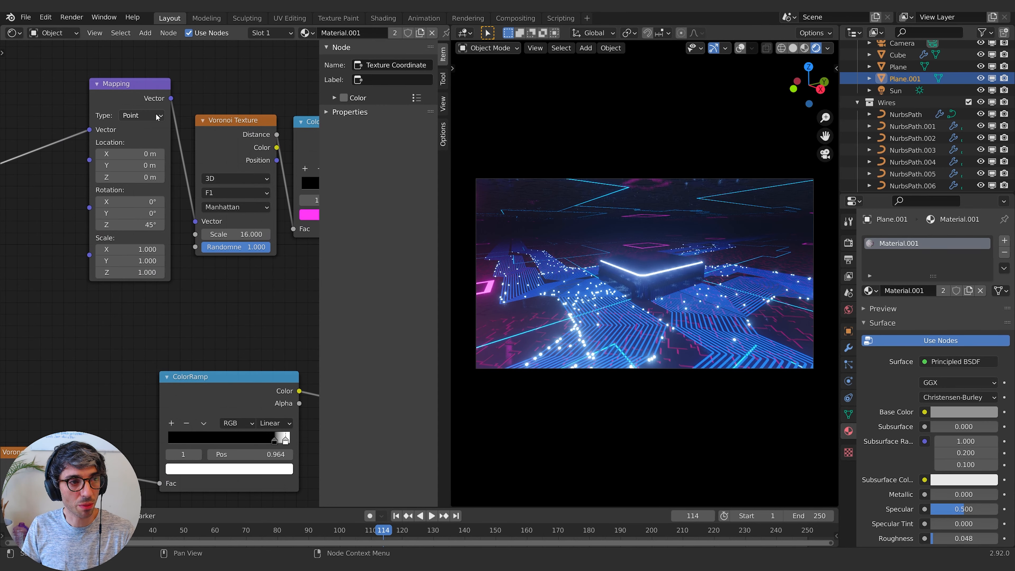
middle_click_drag(157, 116, 4, 141)
scroll(5, 141, "down", 3)
left_click(29, 144)
middle_click_drag(86, 145, 177, 127)
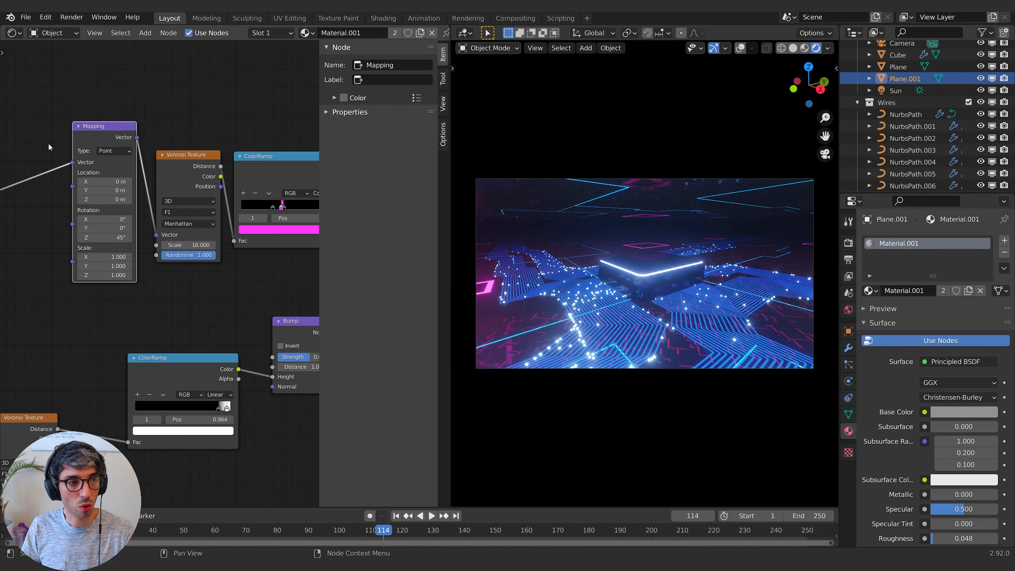
middle_click_drag(236, 166, 133, 169)
middle_click_drag(128, 133, 255, 115)
scroll(133, 265, "up", 5)
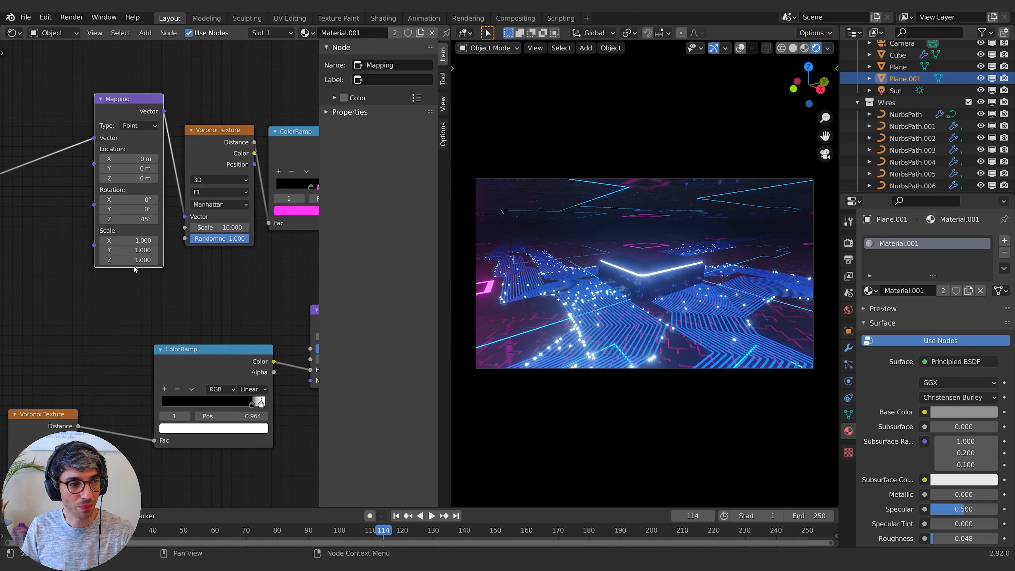
middle_click_drag(133, 267, 209, 349)
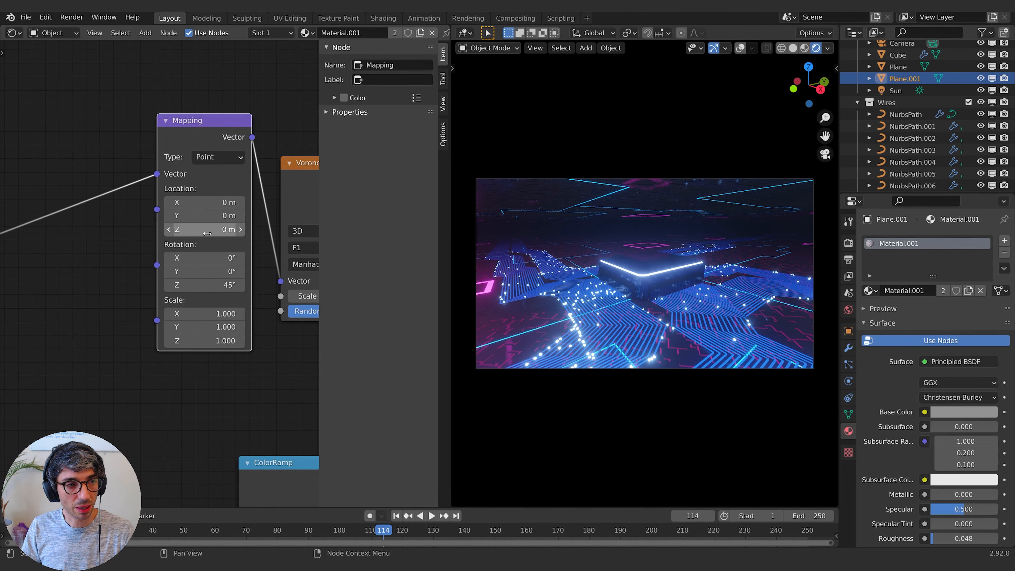
left_click_drag(219, 231, 244, 232, "shift")
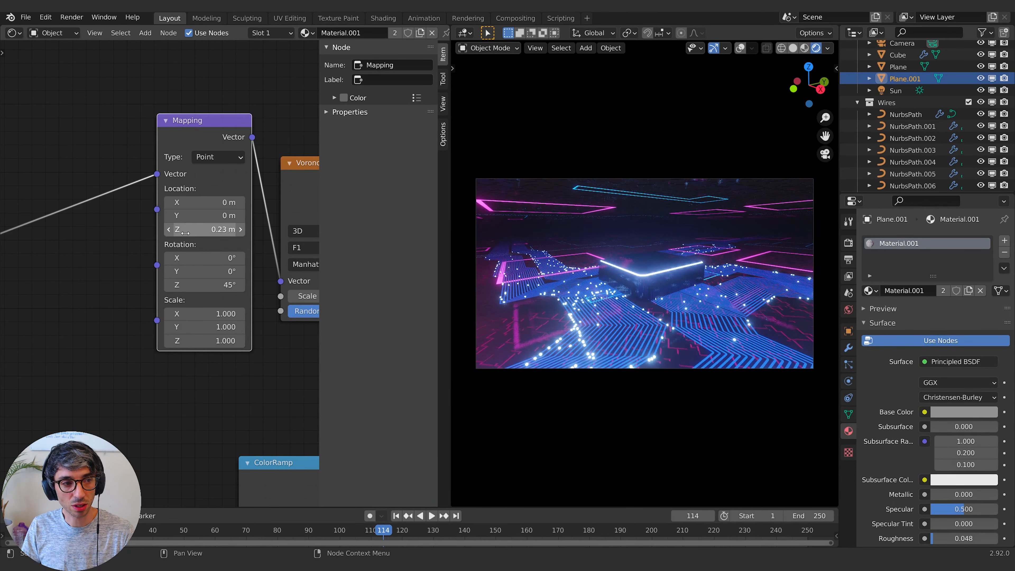
Step: Drive the Mapping node's Z location with the expression #frame and play the animation
scroll(106, 262, "down", 1)
middle_click_drag(108, 254, 135, 266)
left_click(81, 281)
left_click(200, 226)
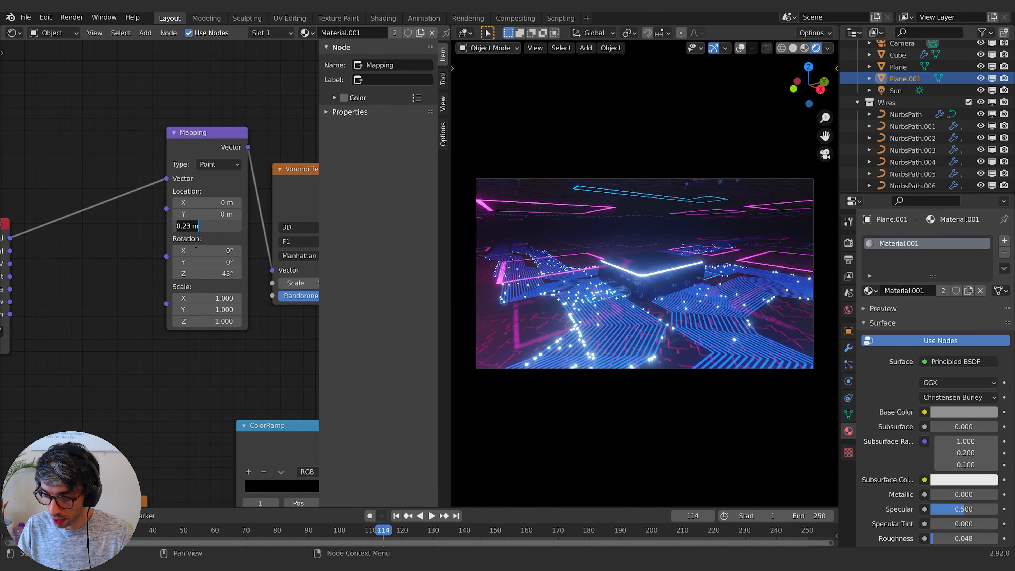
type("#")
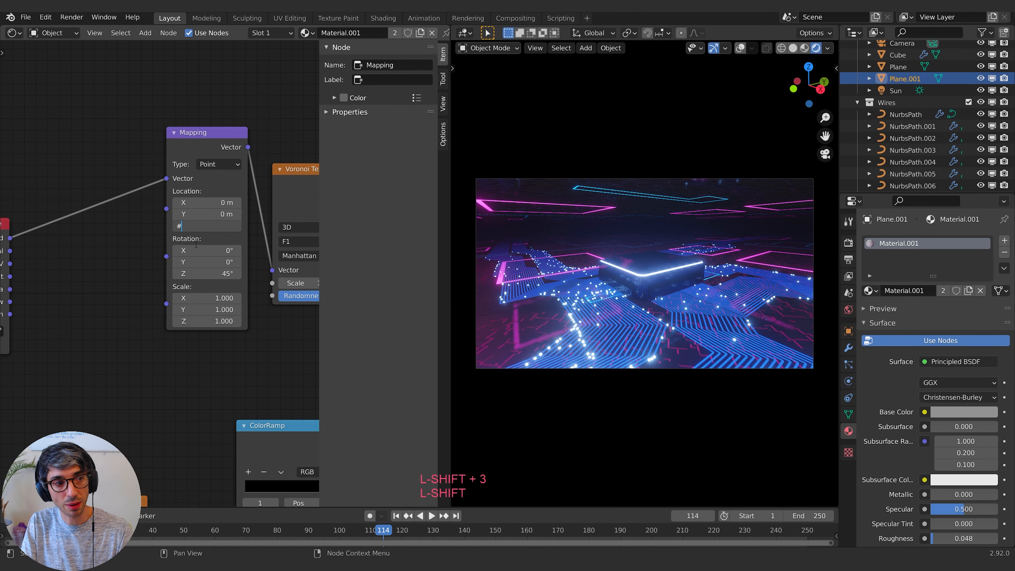
type("frame")
key("Return")
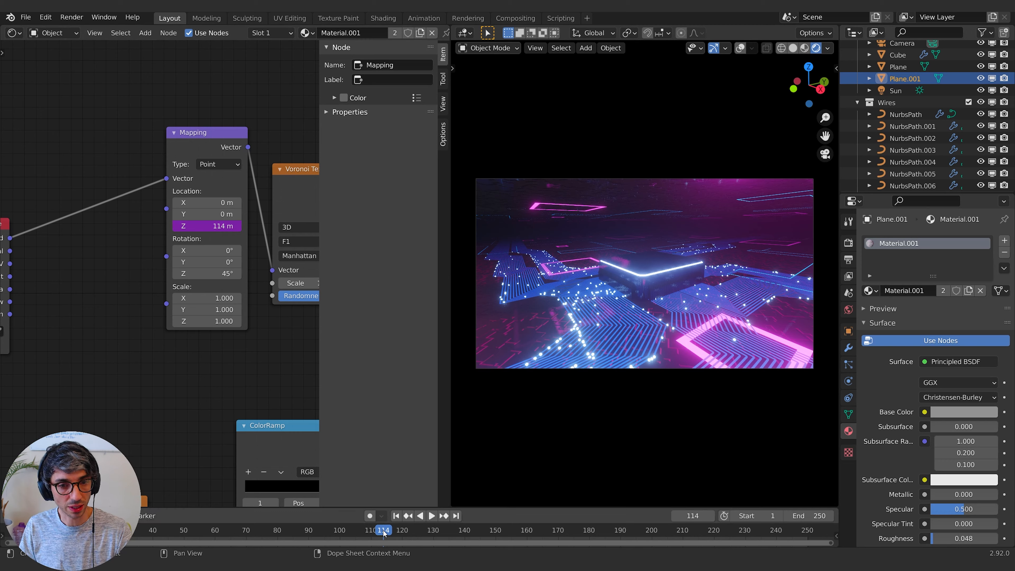
key("space")
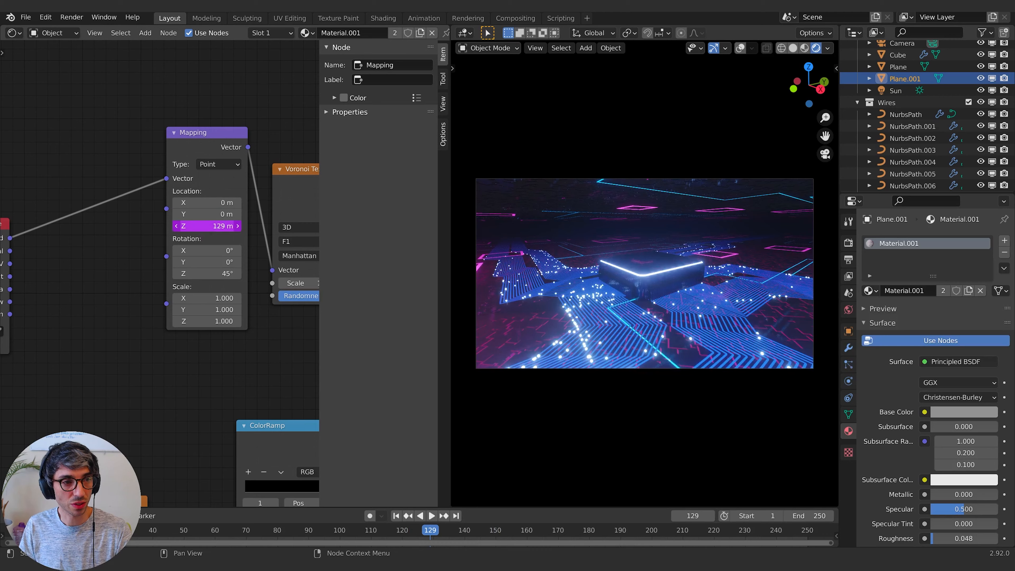
Step: Slow the pattern by changing the Z location driver to frame*.001 and preview the animation
double_click(203, 229)
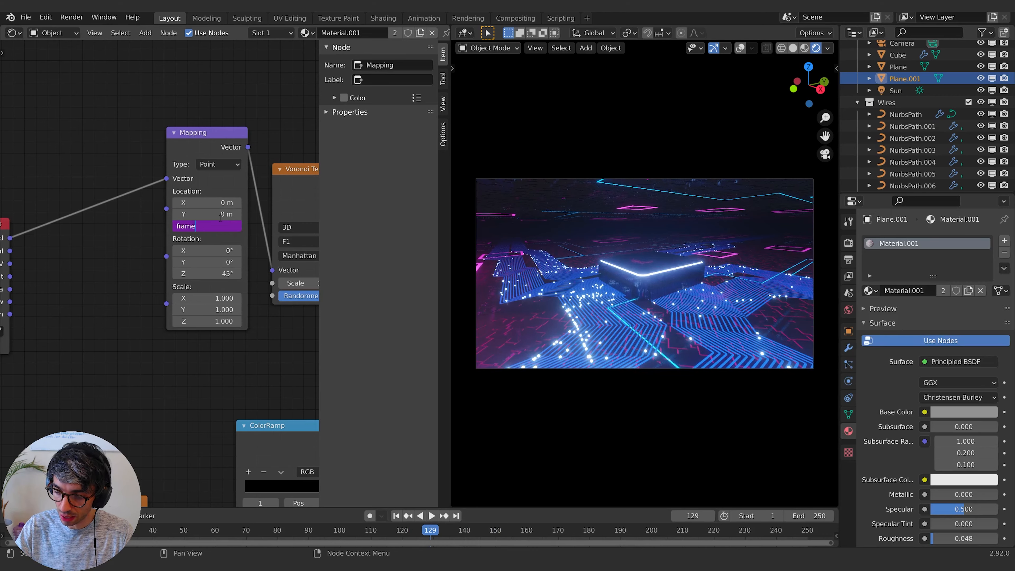
type("*")
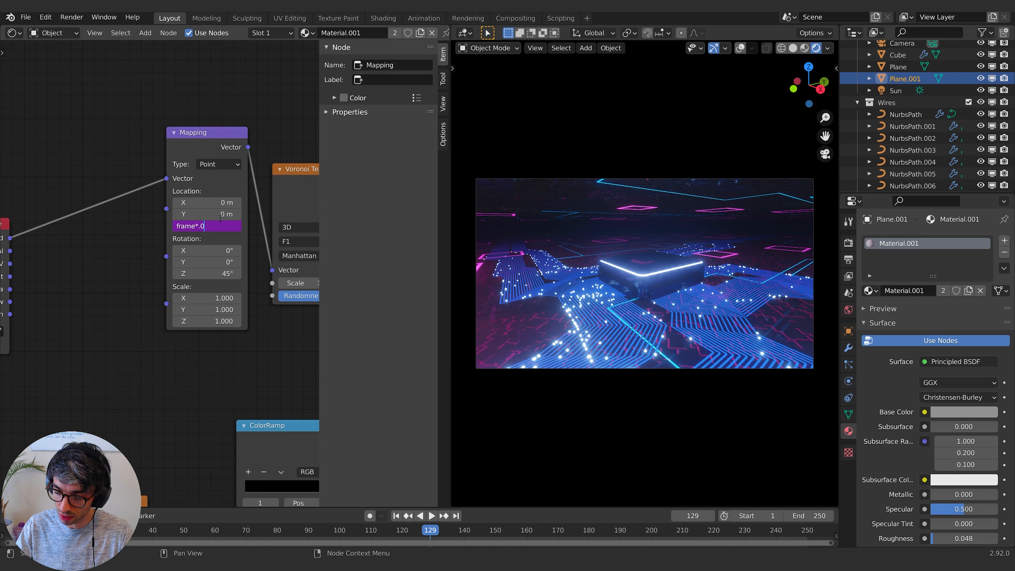
type("0")
key("Return")
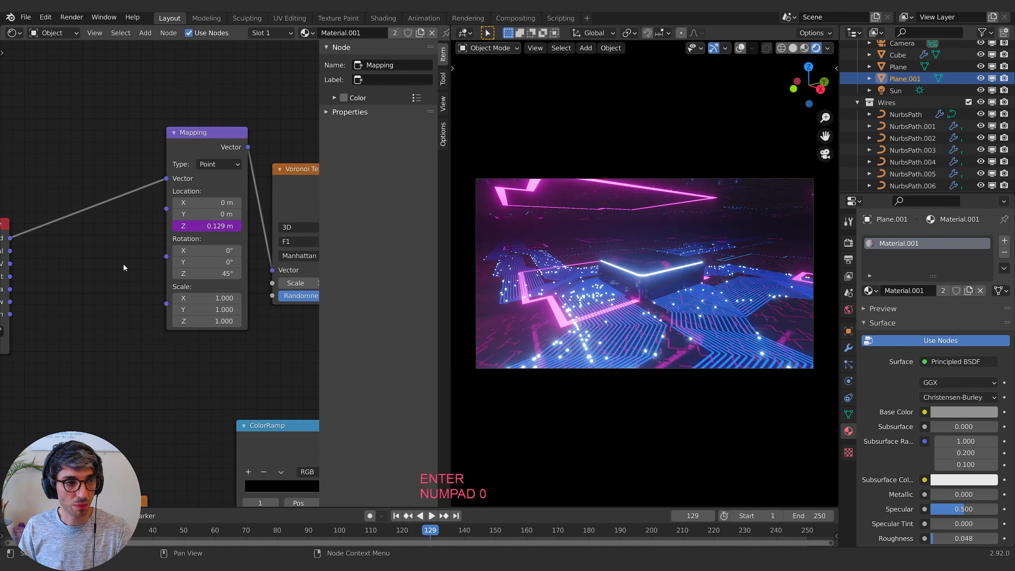
key("space")
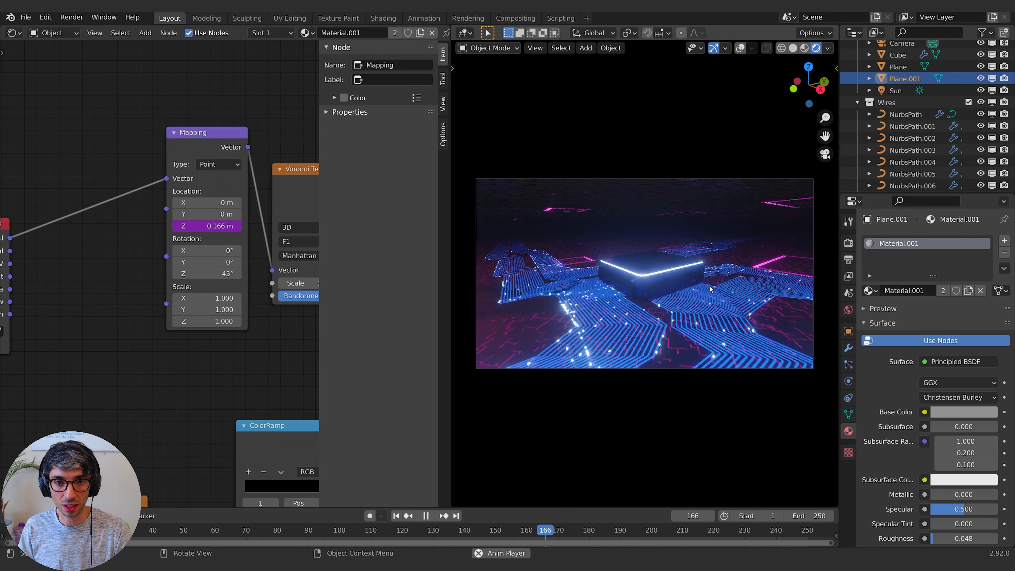
key("space")
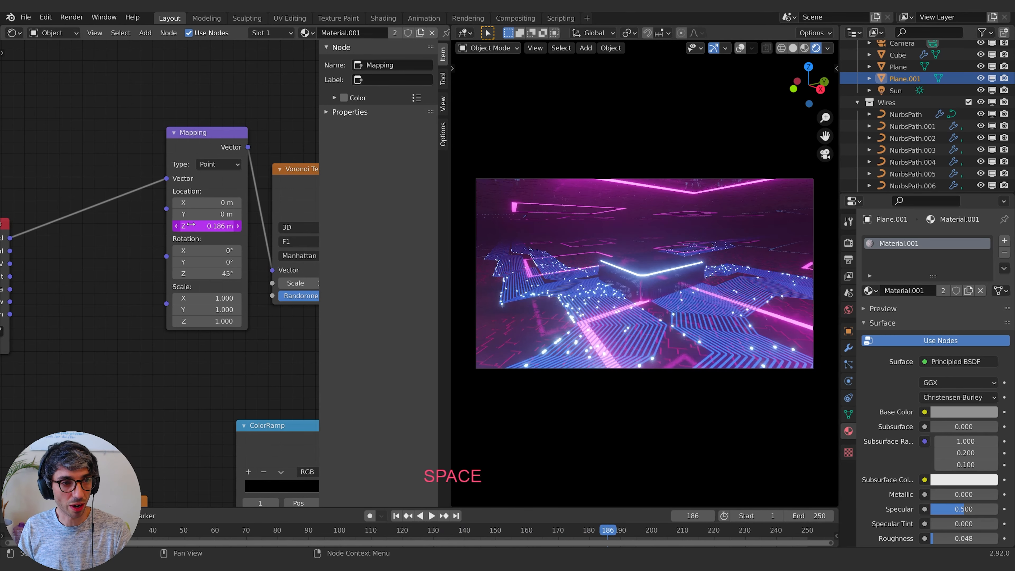
Step: Change the Mapping node's Z location driver to frame*.0005 and play back the slower animation
left_click(191, 226)
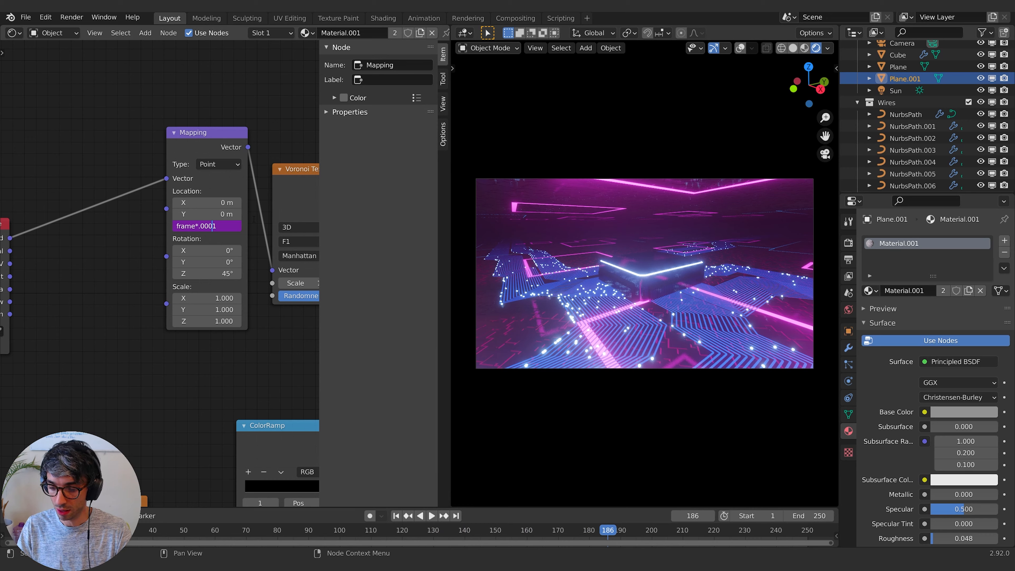
type("0")
key("shift+Right")
type("5")
key("Return")
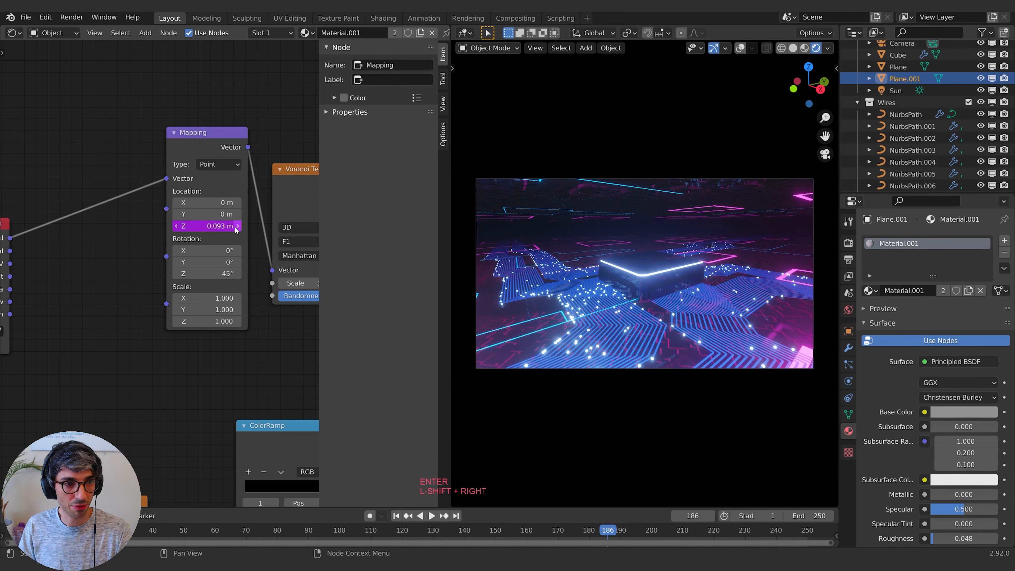
key("space")
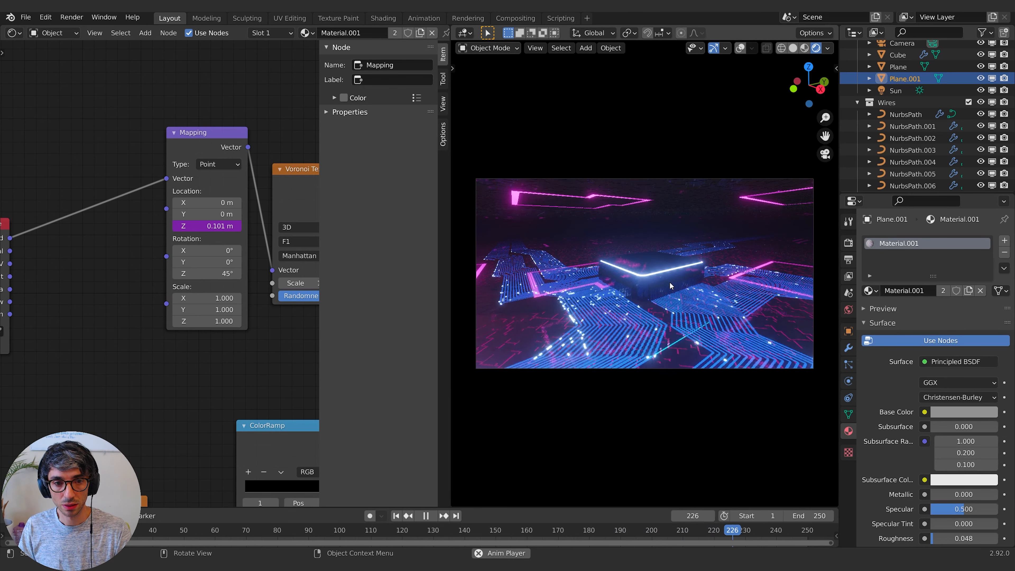
key("space")
Step: Select the camera and adjust its X rotation in its object transform
scroll(883, 114, "up", 2)
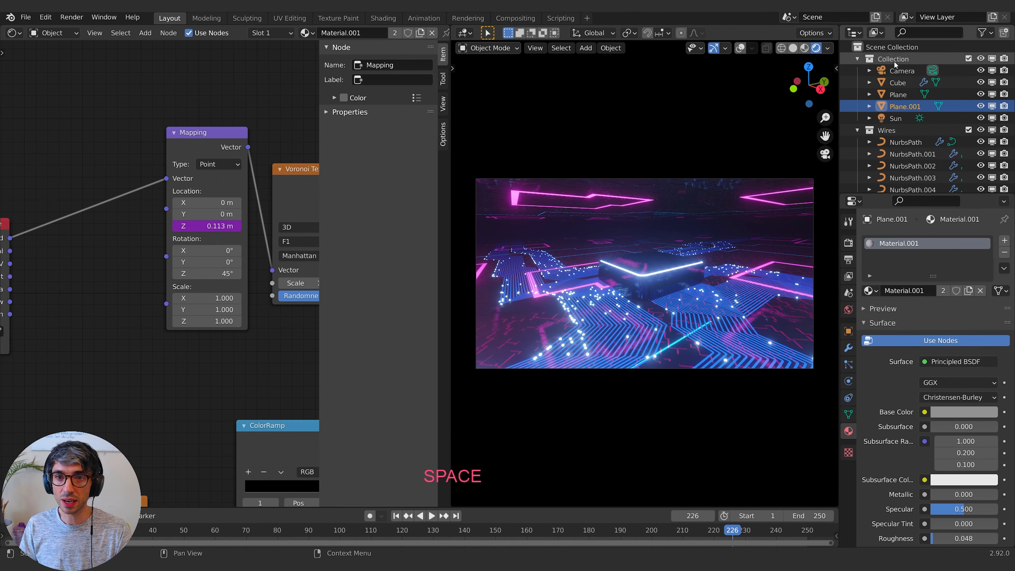
left_click(899, 71)
left_click(850, 329)
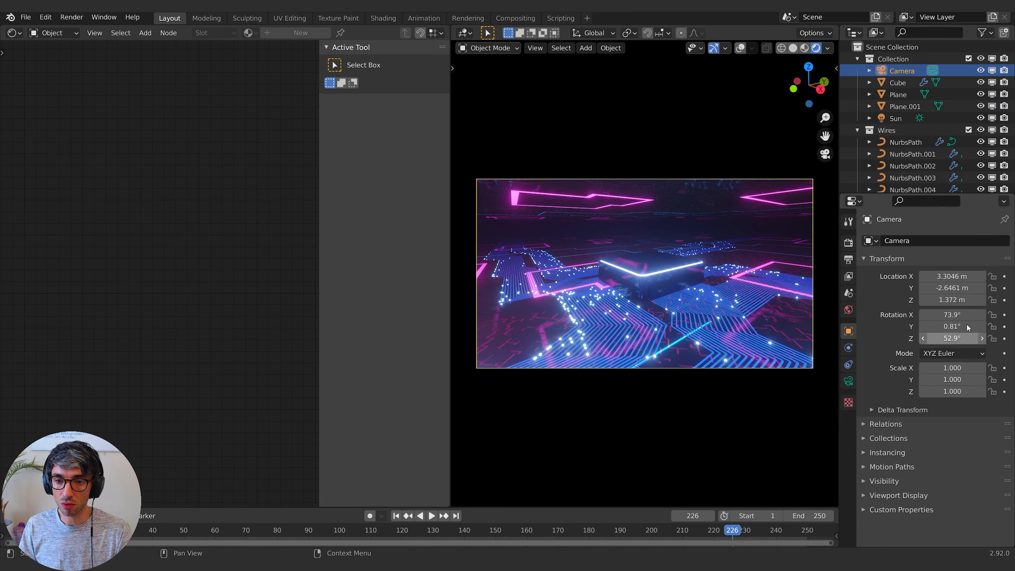
left_click_drag(958, 315, 793, 303)
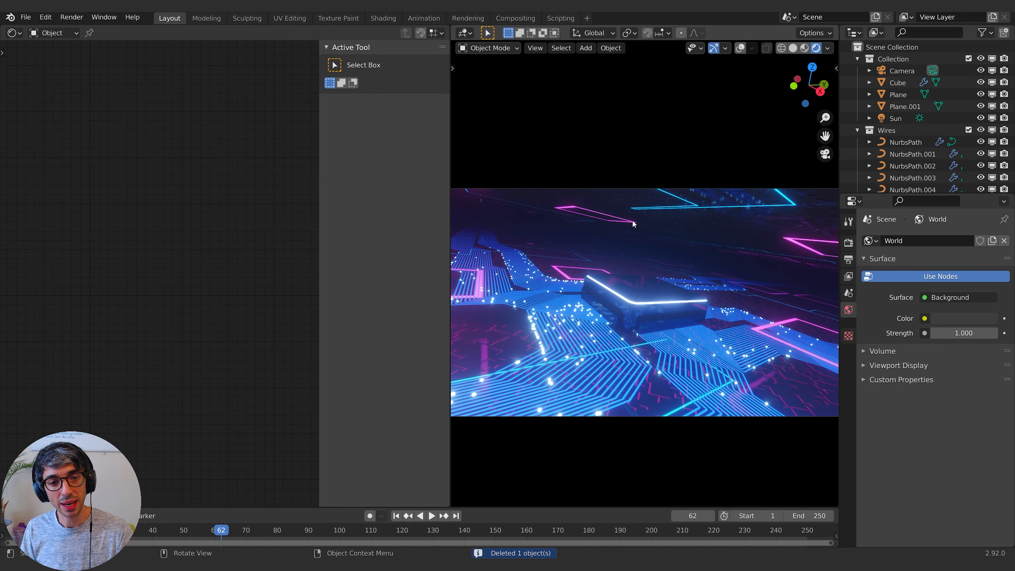
Step: Select the chip and snap the 3D cursor to it
left_click(637, 290, "shift")
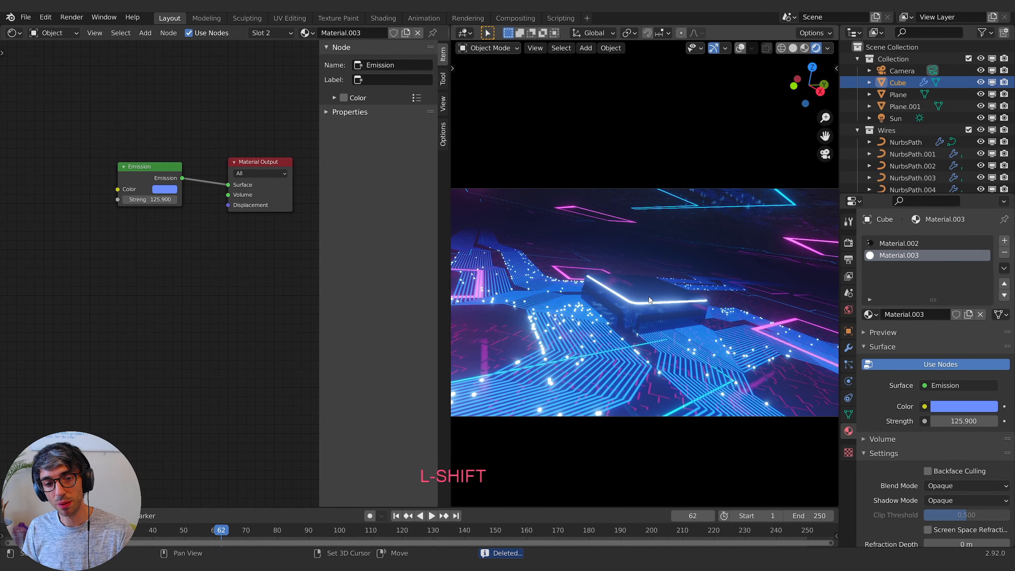
key("shift+s")
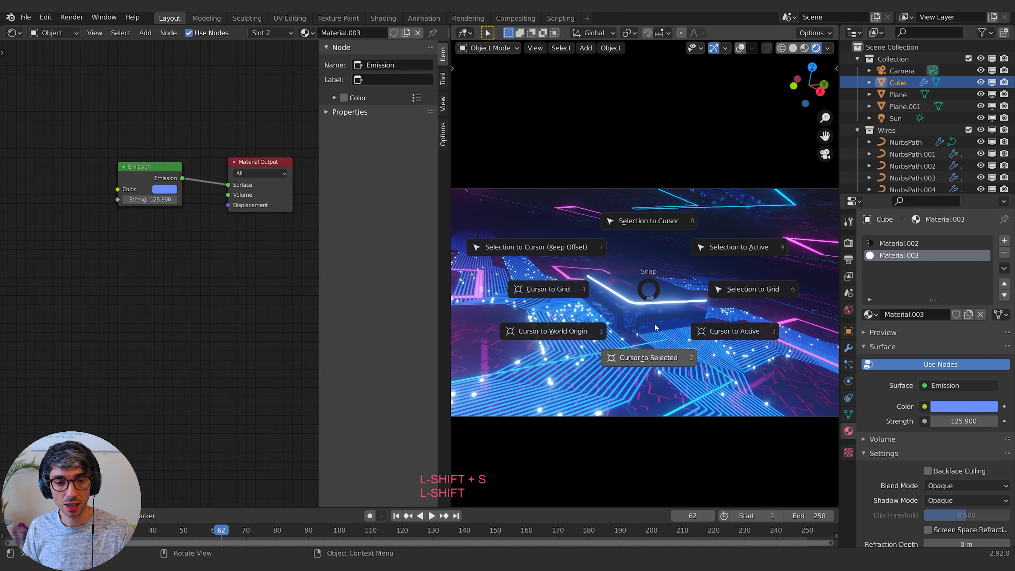
left_click(657, 341)
Step: Add an area light at the chip's position and raise it about 2.37 m along Z
key("shift+a")
mouse_move(667, 265)
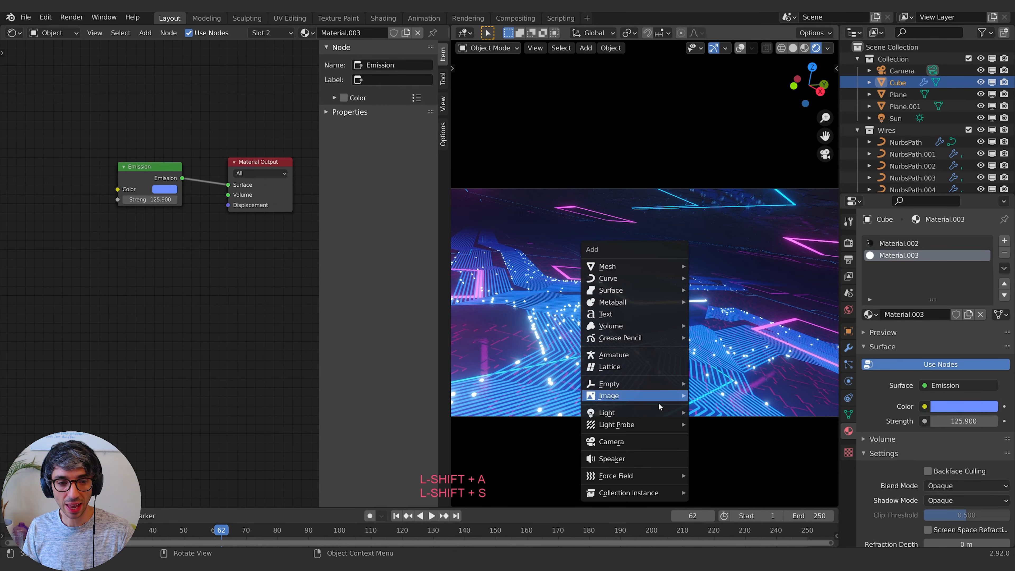
mouse_move(659, 413)
left_click(710, 452)
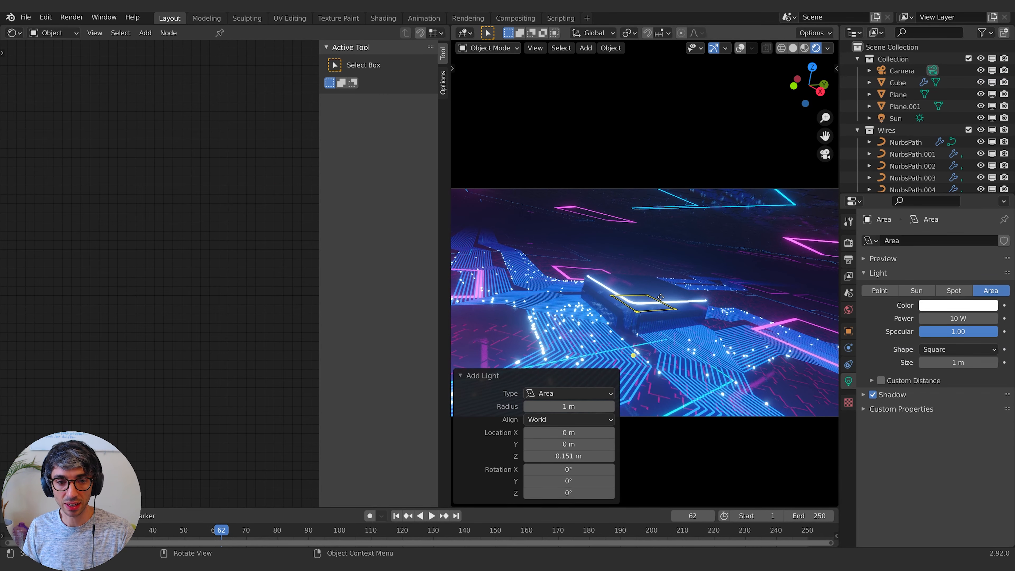
key("g")
key("z")
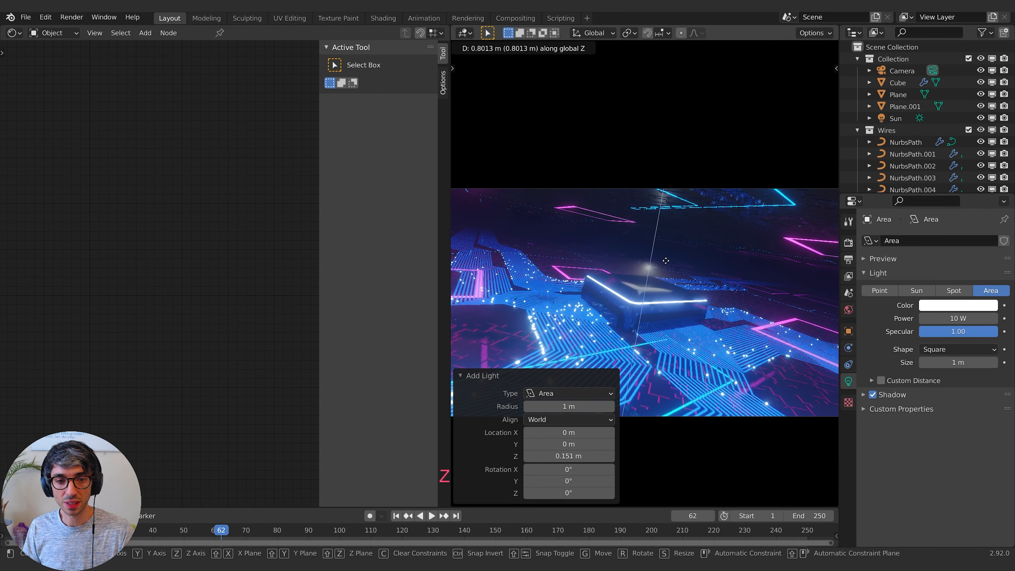
left_click(695, 178)
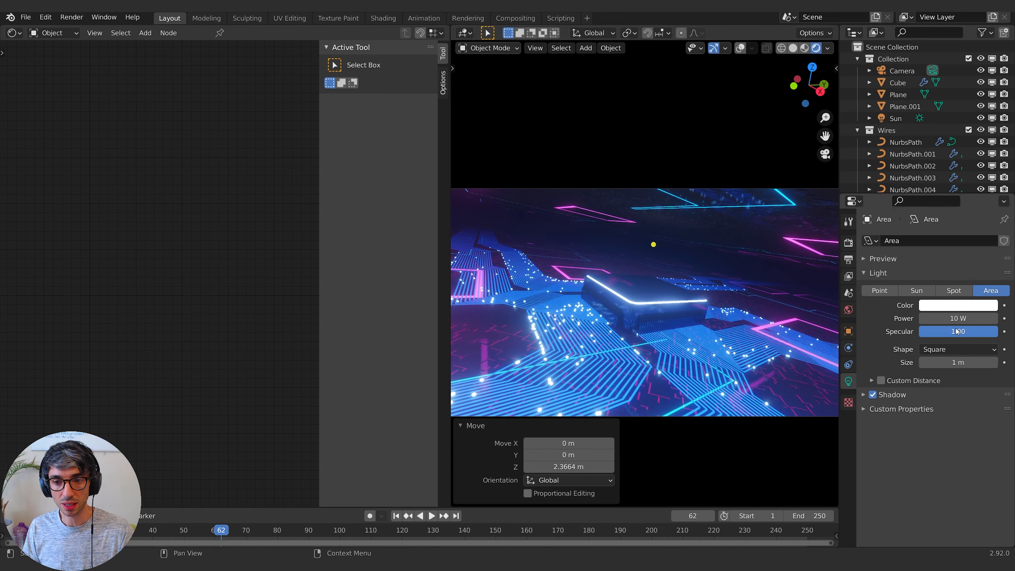
Step: Raise the area light's power to about 299 W and lower the light about 0.54 m along Z
left_click_drag(958, 318, 995, 318)
key("g")
key("z")
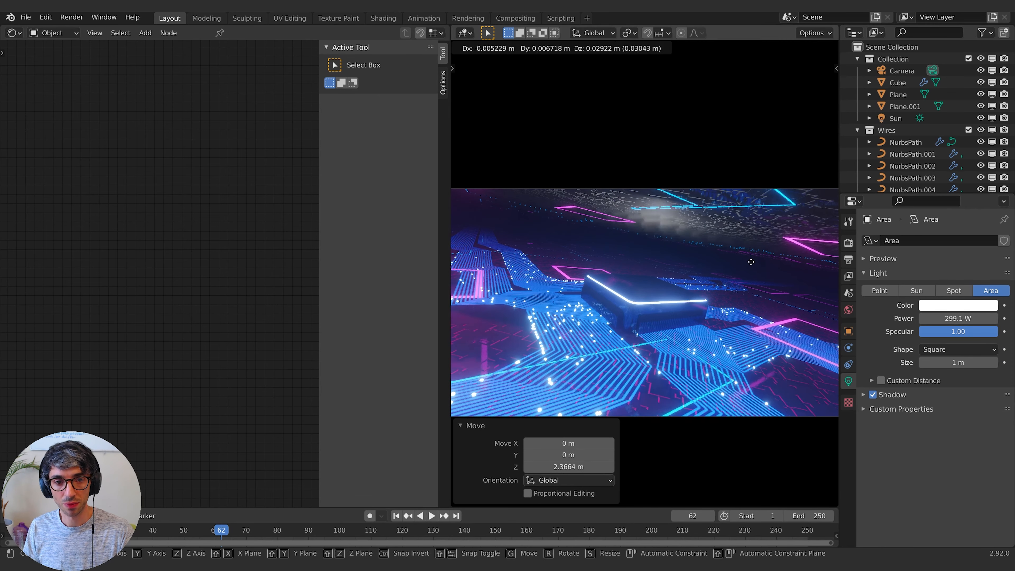
left_click(735, 295)
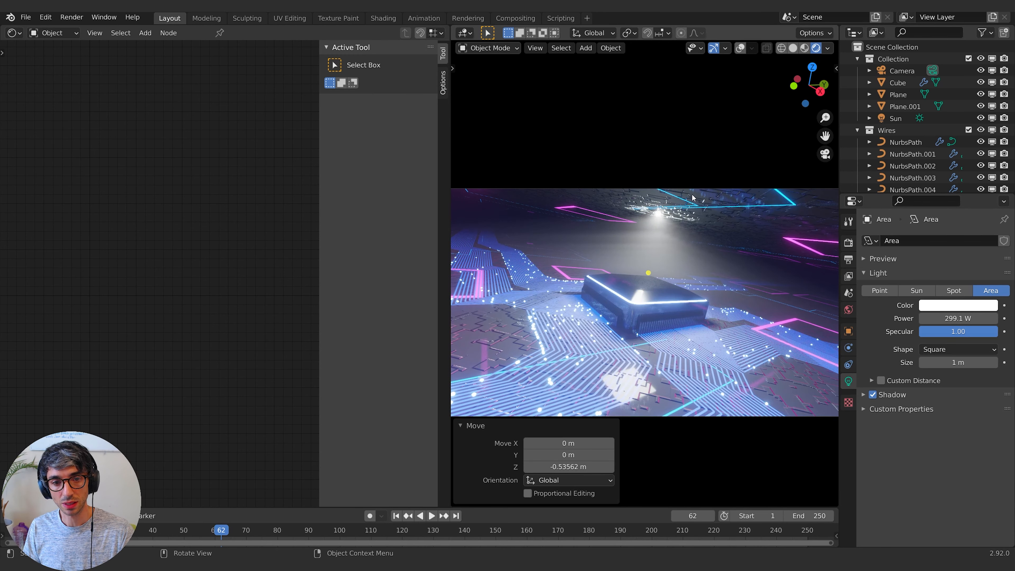
left_click(729, 207)
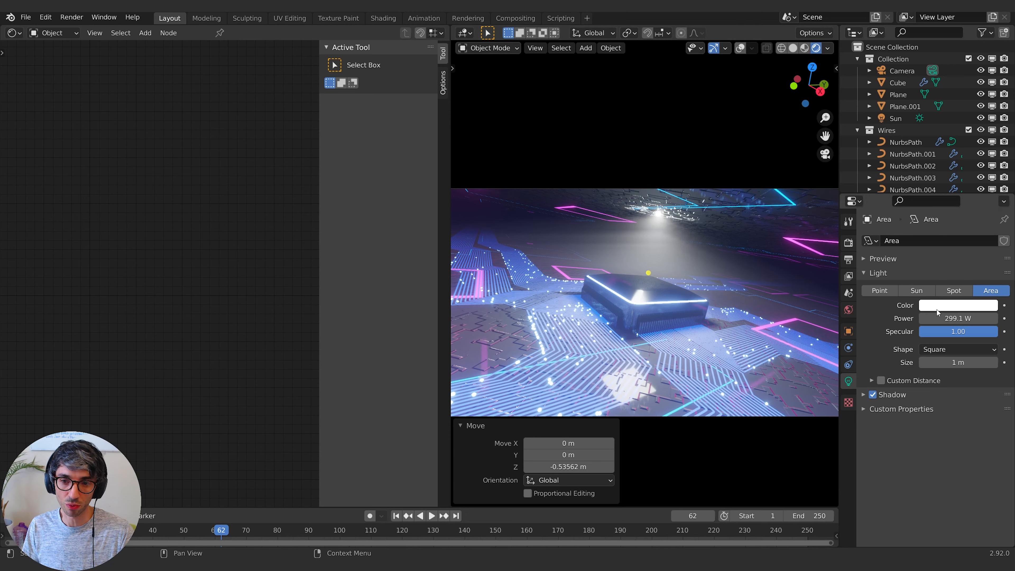
Step: Reduce the area light's power to 55.6 W and change its color to blue
left_click_drag(959, 318, 904, 319)
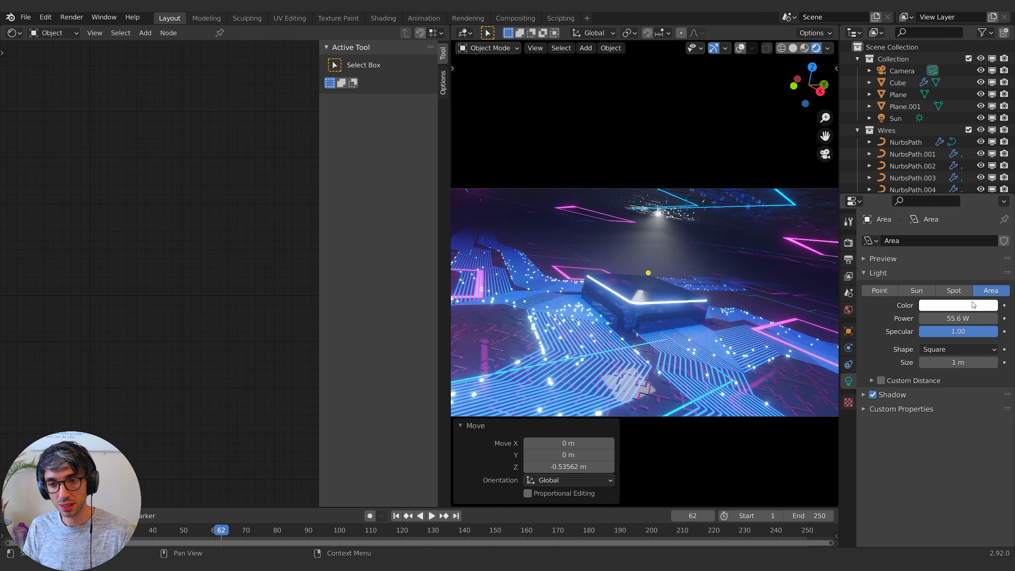
left_click(973, 305)
mouse_move(937, 189)
left_mouse_down()
mouse_move(960, 175)
mouse_move(959, 164)
left_mouse_up()
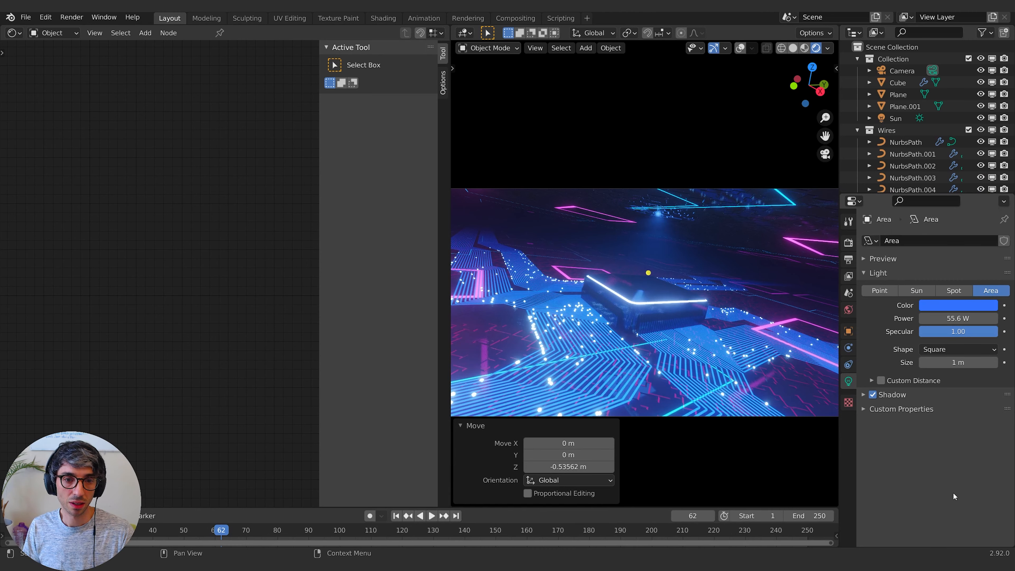
Step: Enlarge the area light and change its shape to Disk
mouse_move(958, 363)
left_mouse_down()
mouse_move(975, 363)
mouse_move(966, 363)
left_mouse_up()
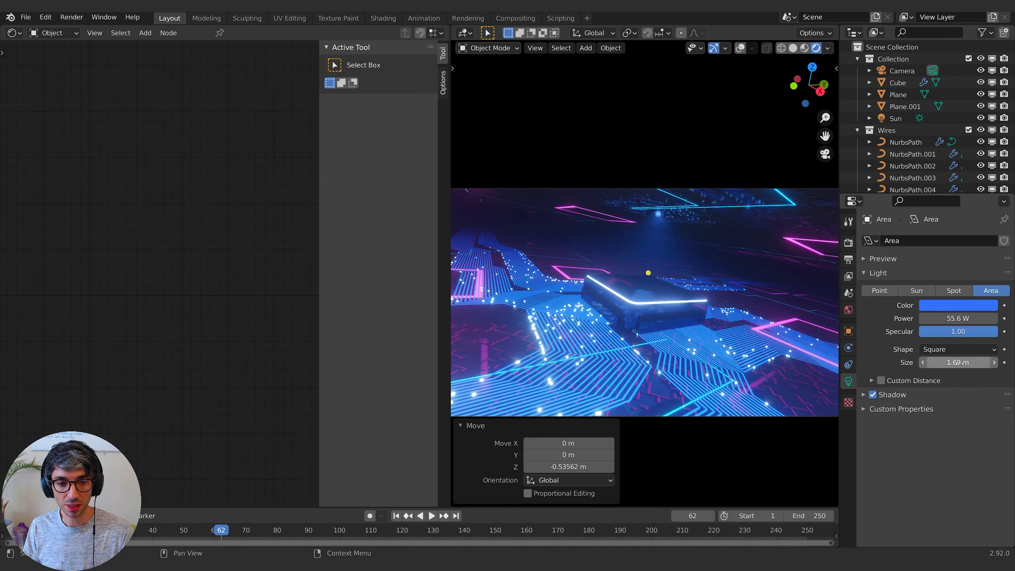
left_click(954, 351)
left_click(945, 391)
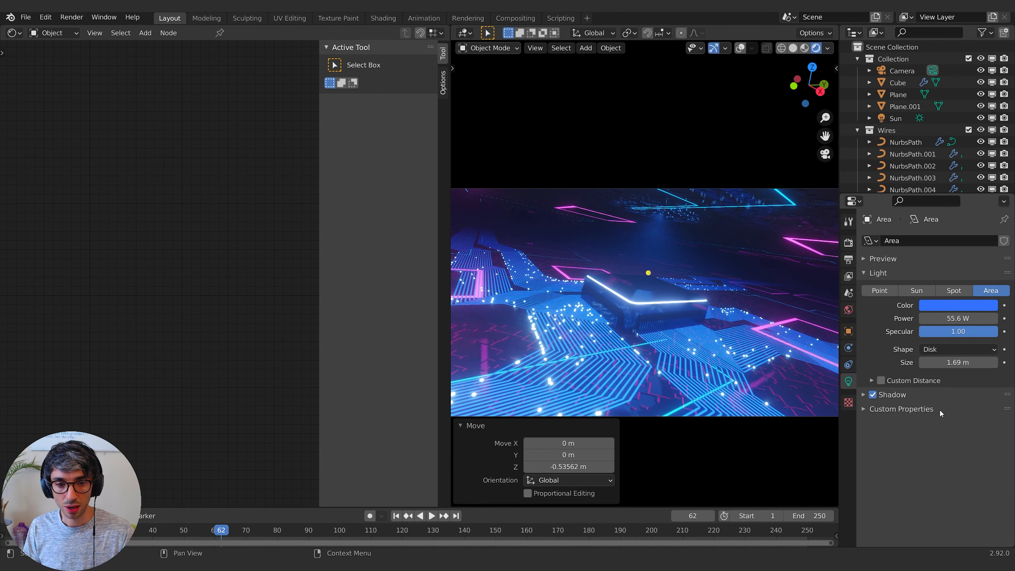
left_click_drag(961, 363, 974, 363)
Step: Set the floor plane material's Roughness to 0.118 and shift the black stop of the bump ColorRamp to 0.955
left_click(651, 390)
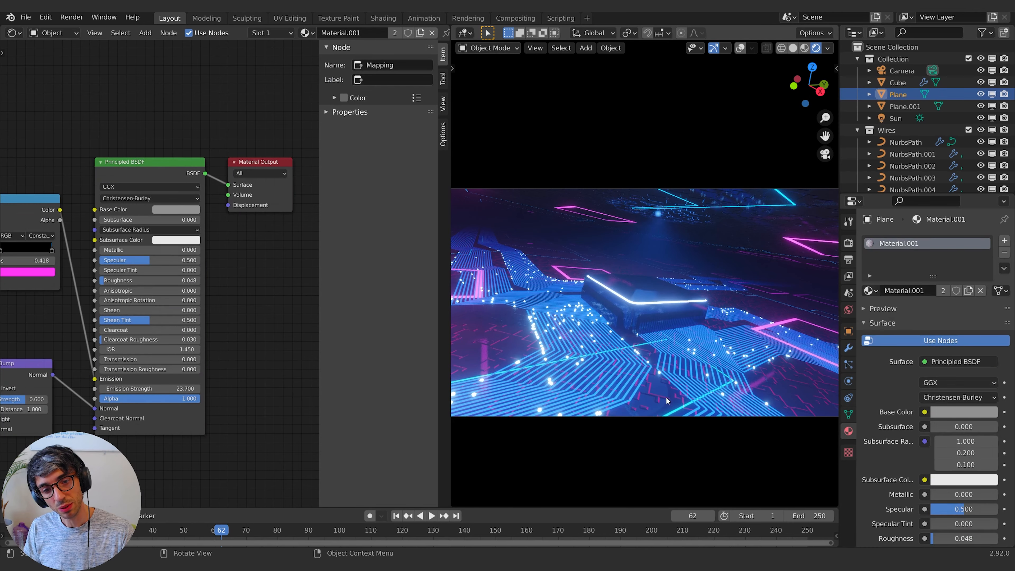
left_click_drag(111, 279, 118, 279)
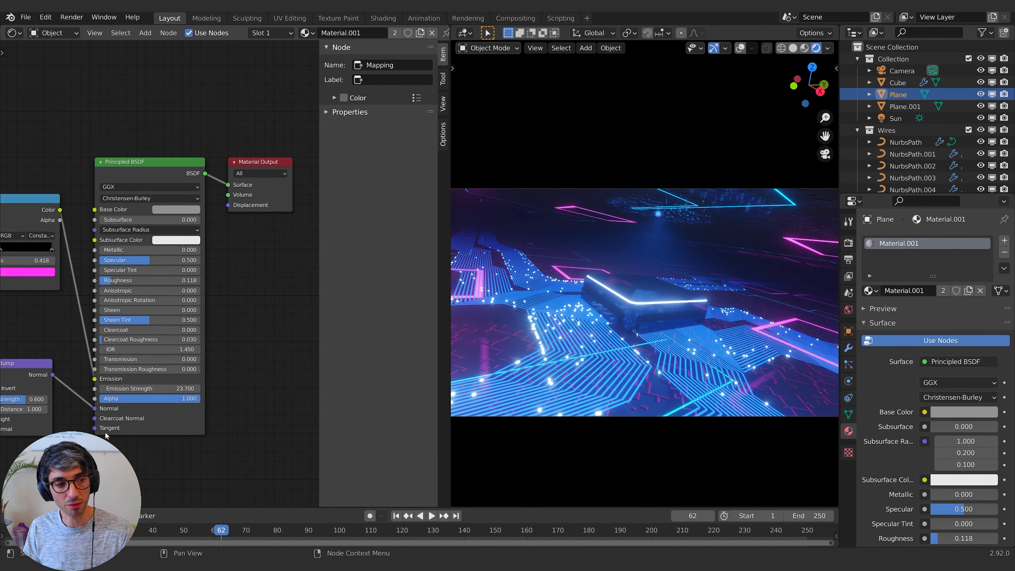
middle_click_drag(24, 432, 167, 350)
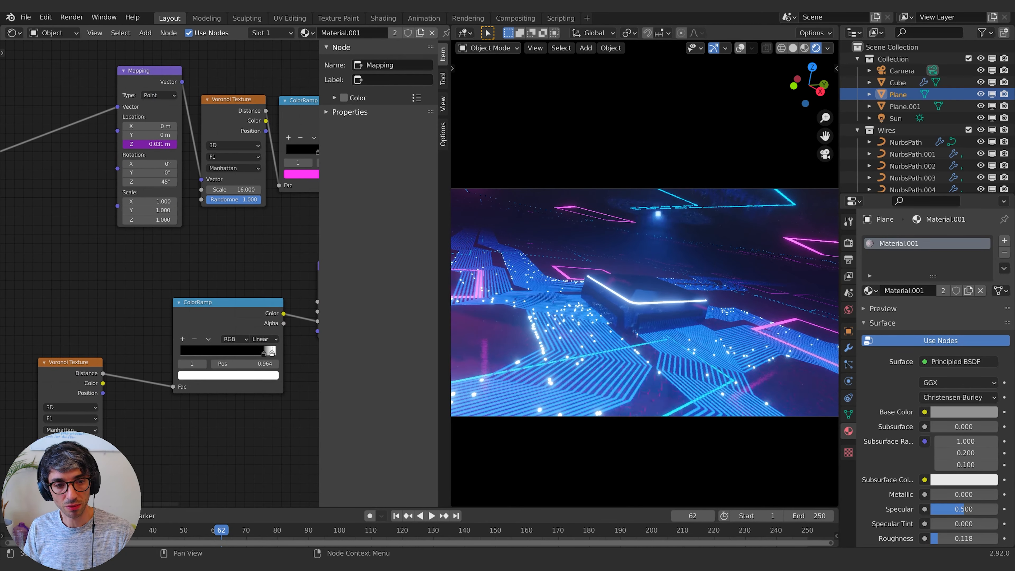
middle_click_drag(278, 351, 223, 363)
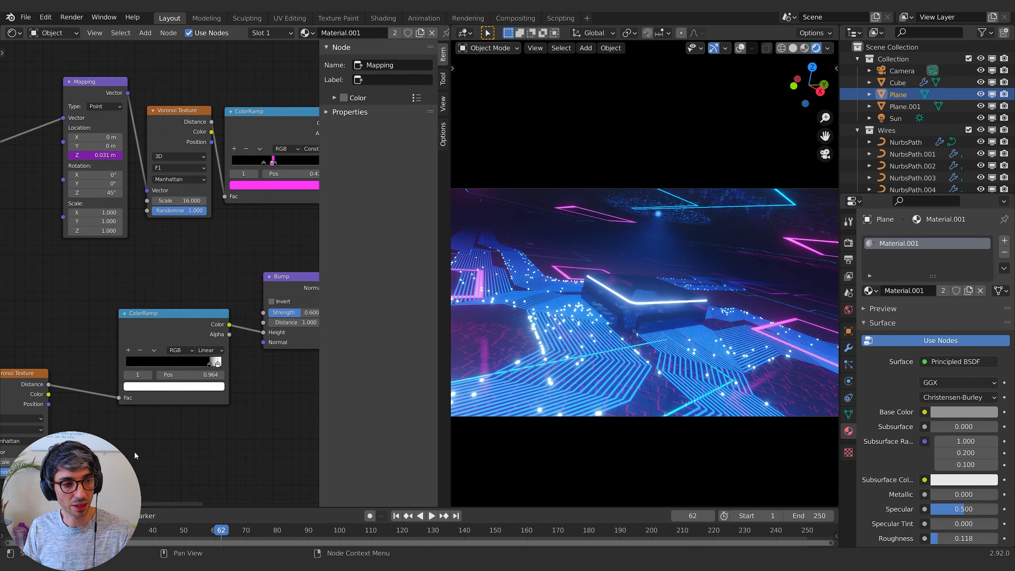
left_click_drag(209, 363, 218, 363)
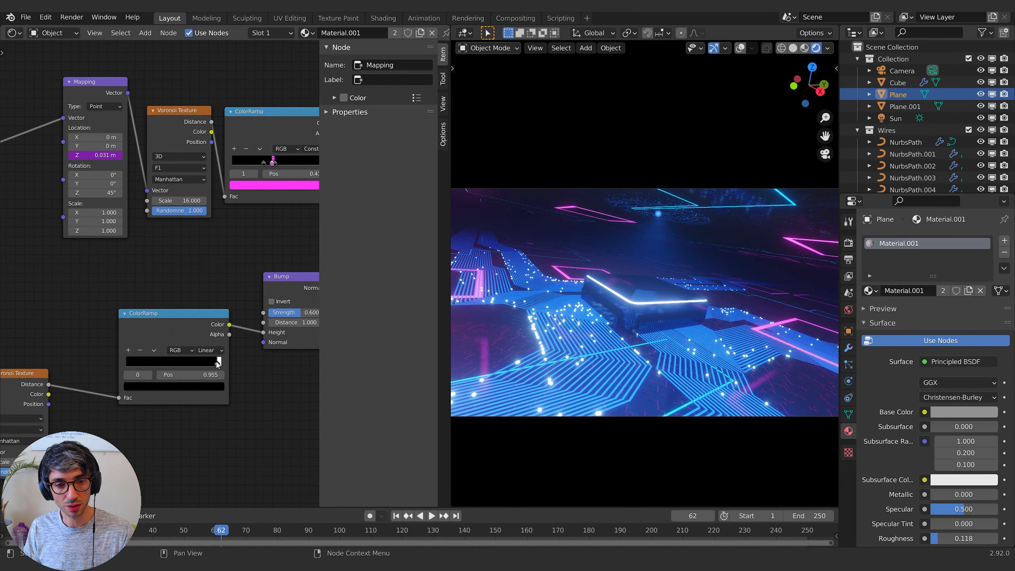
Step: Set the plane material's Metallic to 1.000, adjust the brightness of its Base Color, and preview the animation
middle_click_drag(400, 120, 239, 184)
left_click(246, 193)
left_click_drag(319, 89, 318, 67)
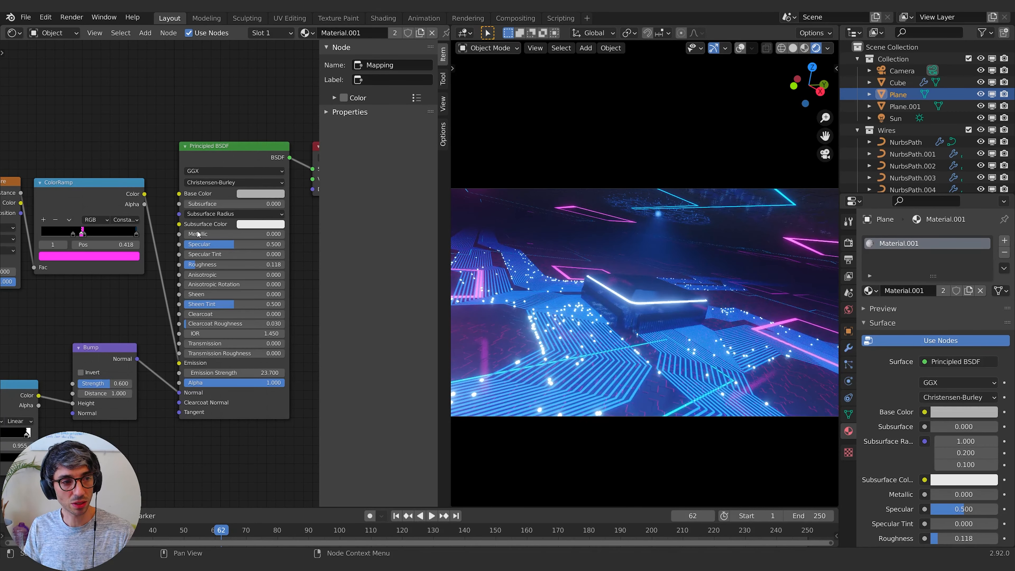
left_click_drag(199, 235, 301, 234)
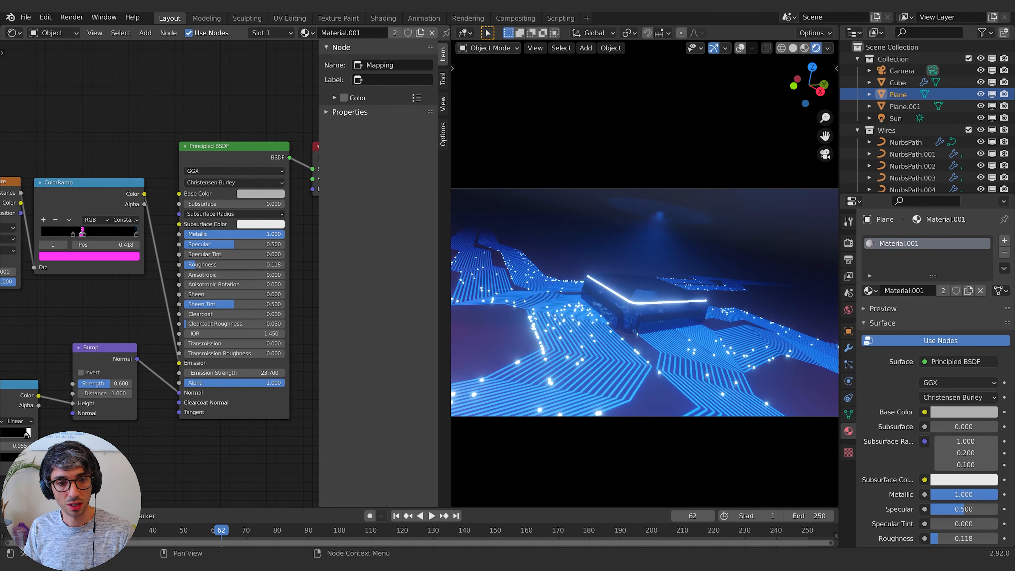
left_click(260, 194)
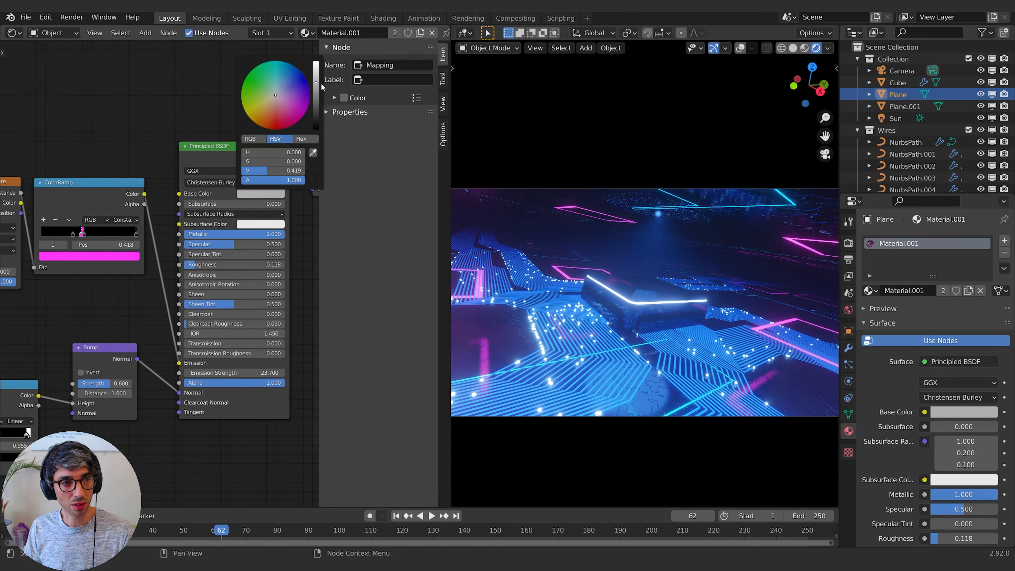
key("space")
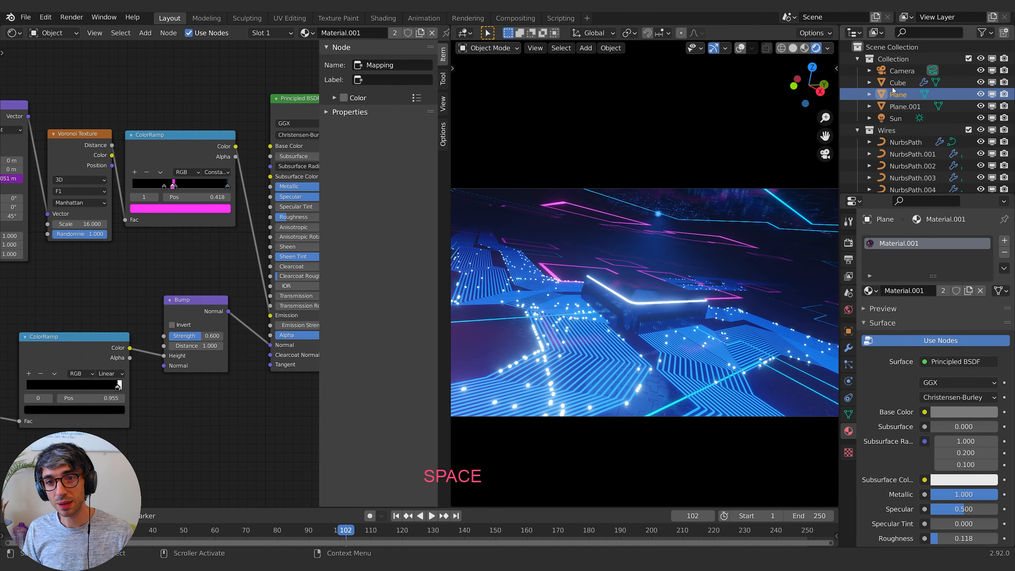
Step: Enable depth of field on the camera and set its F-Stop to 0.5
left_click(945, 69)
left_click(872, 388)
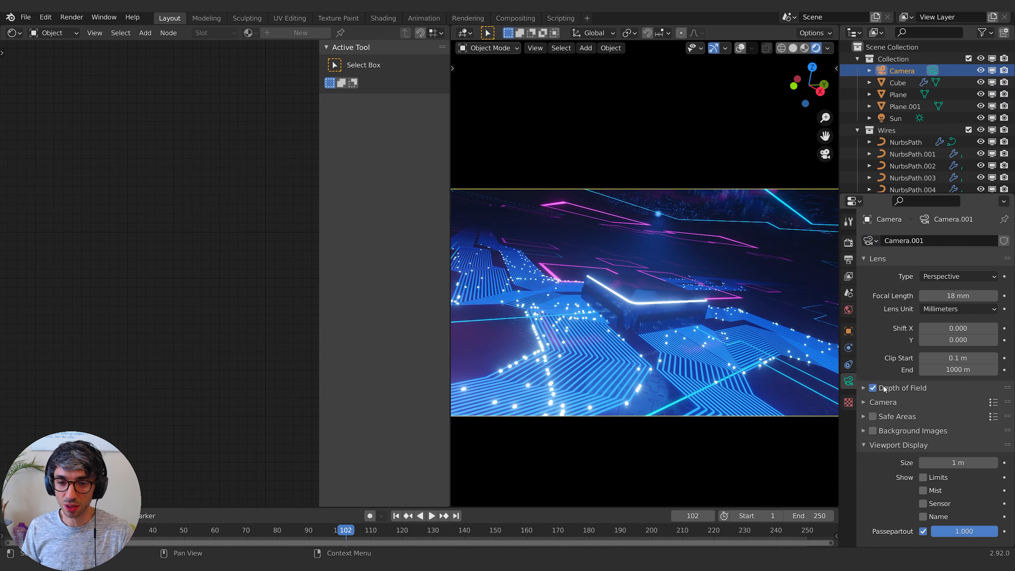
left_click(900, 389)
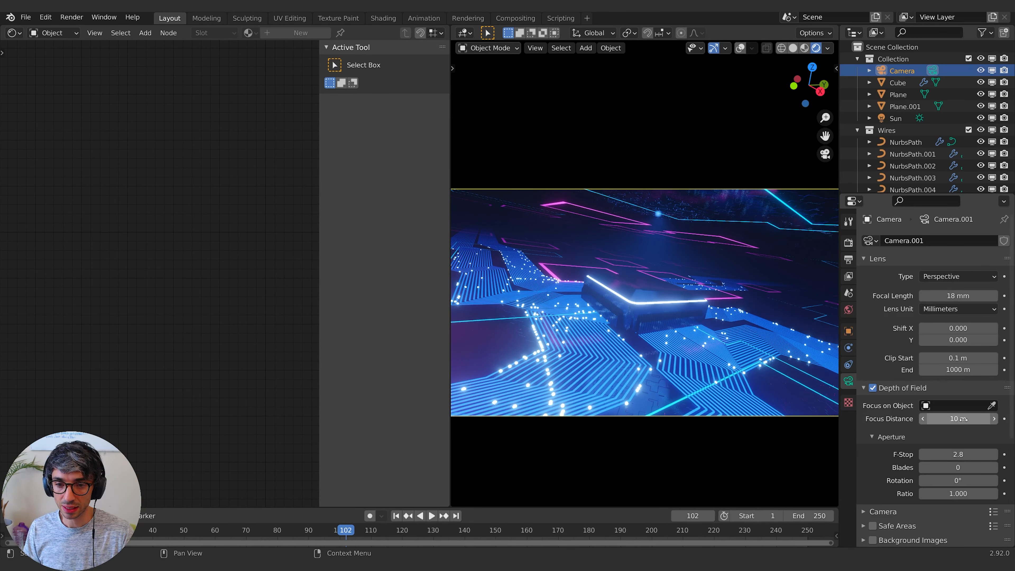
left_click(959, 454)
type(".5")
key("Return")
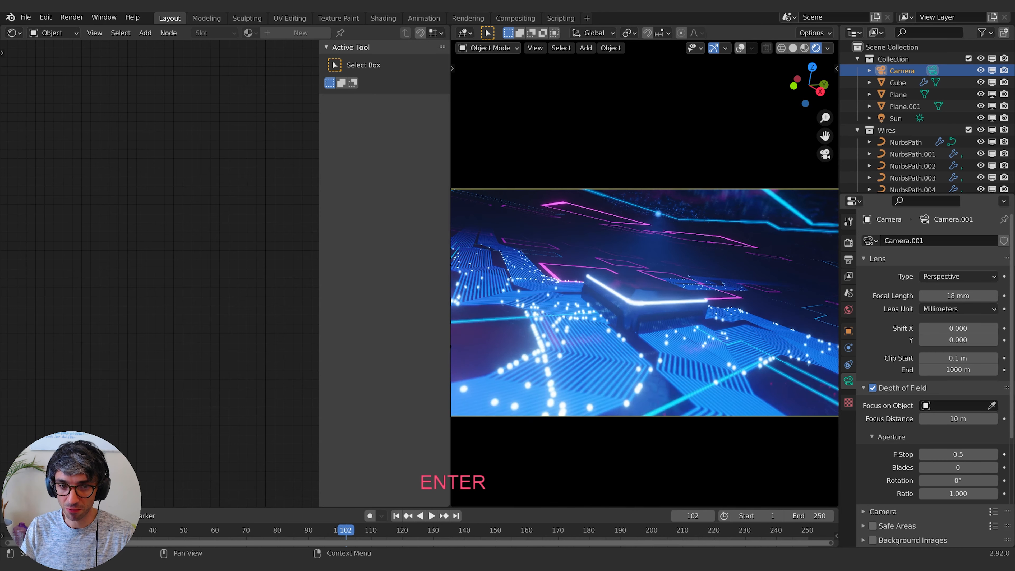
Step: Reduce the camera's focus distance to 2.8 m and play back the animation to check the blur
left_click_drag(950, 422, 923, 419, "shift")
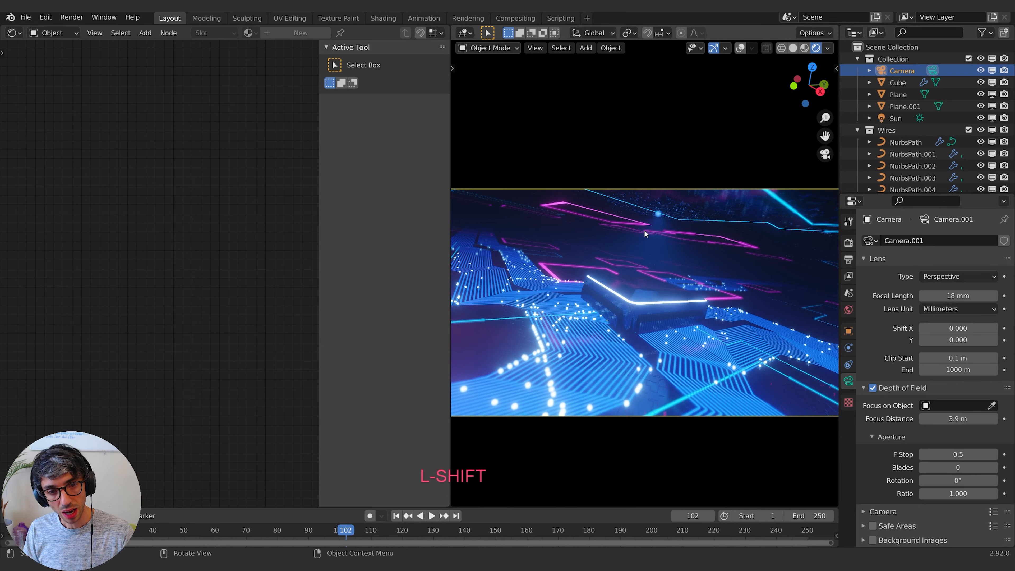
left_click_drag(961, 419, 944, 419)
key("space")
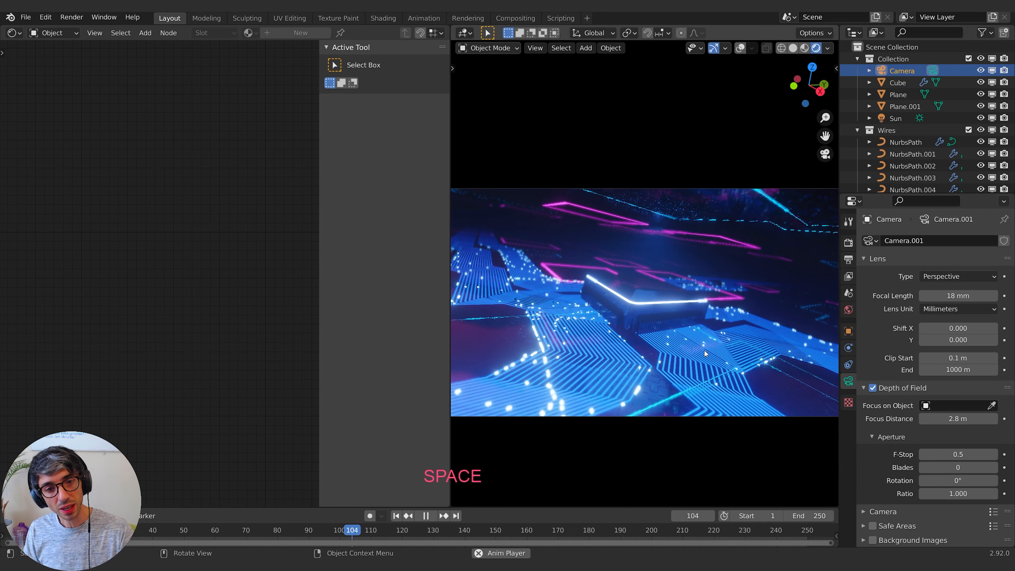
key("space")
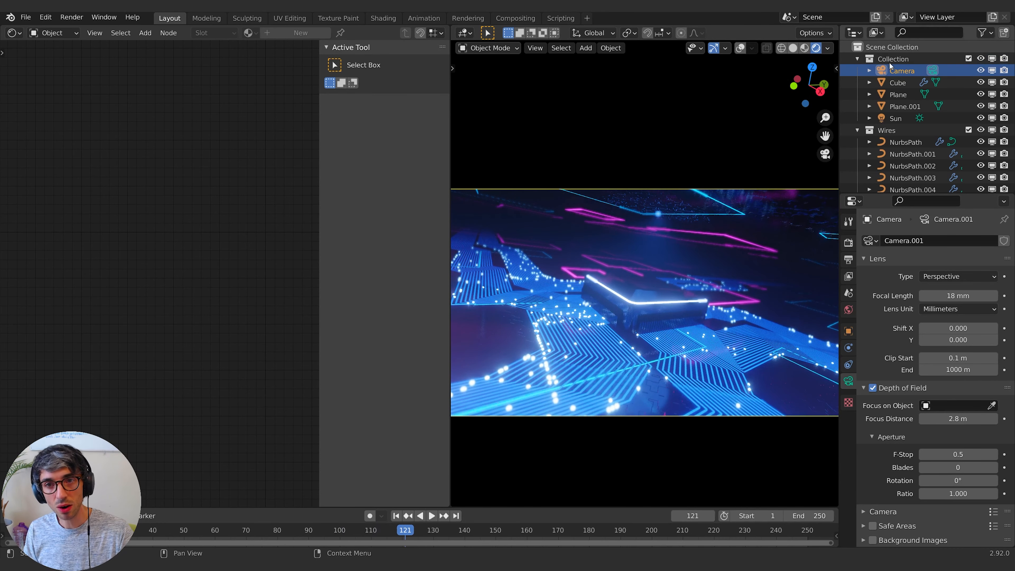
Step: Keyframe the camera's location and rotation at frame 1
left_click(848, 331)
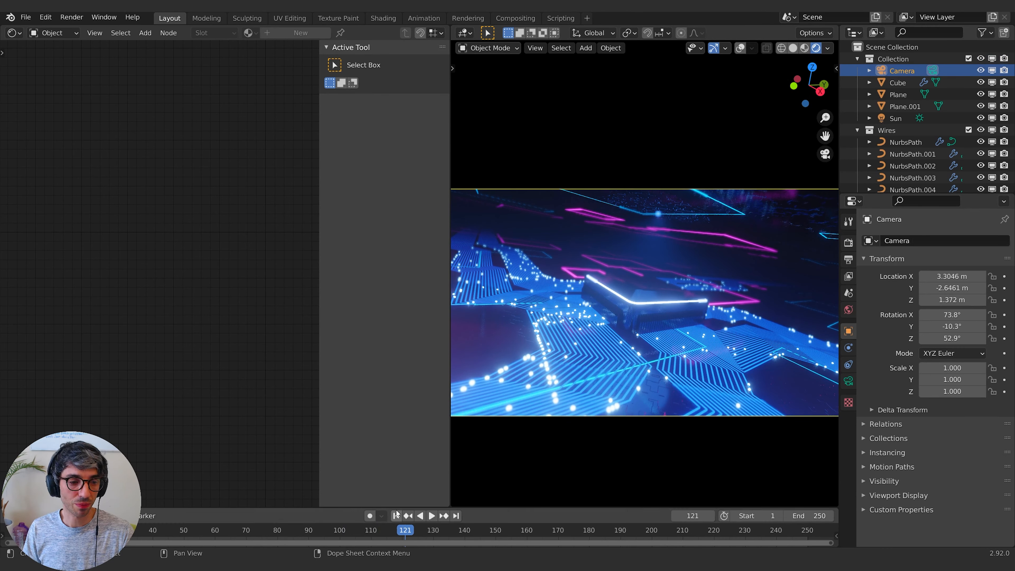
left_click(404, 516)
key("i")
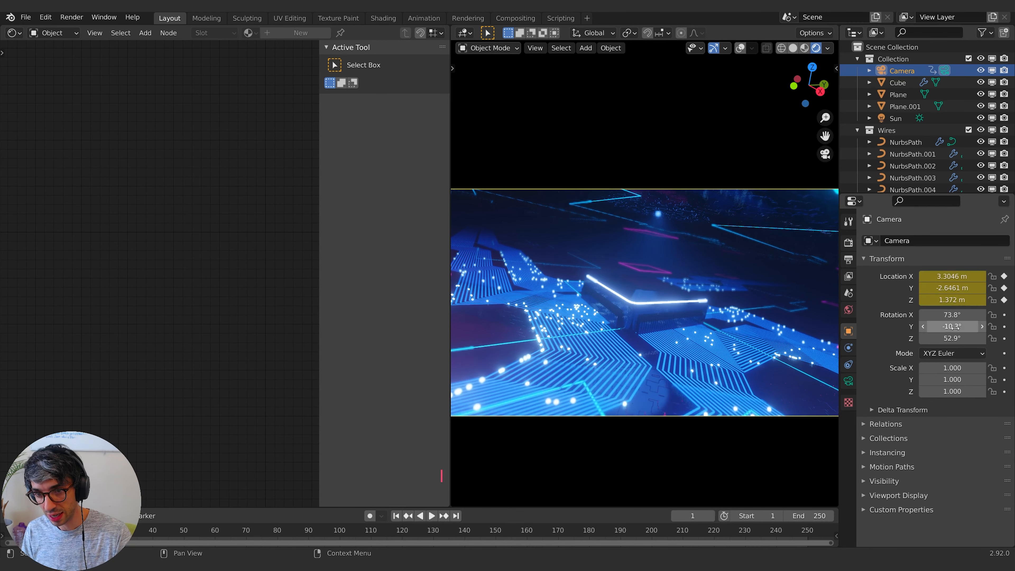
key("i")
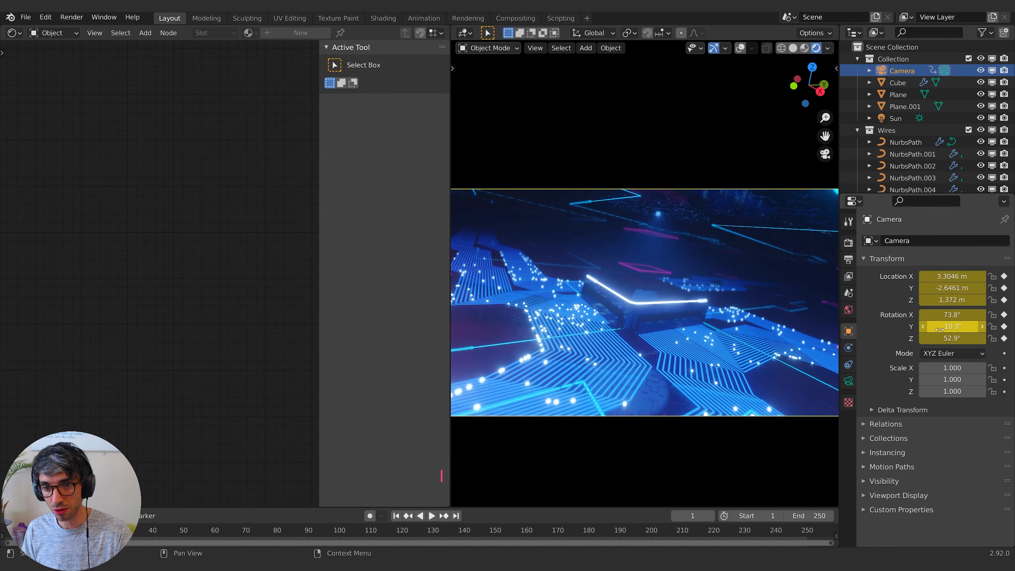
Step: Go to frame 250 and lock the camera to the view while looking through it
left_click(456, 516)
middle_click_drag(567, 325, 659, 316)
key("KP_0")
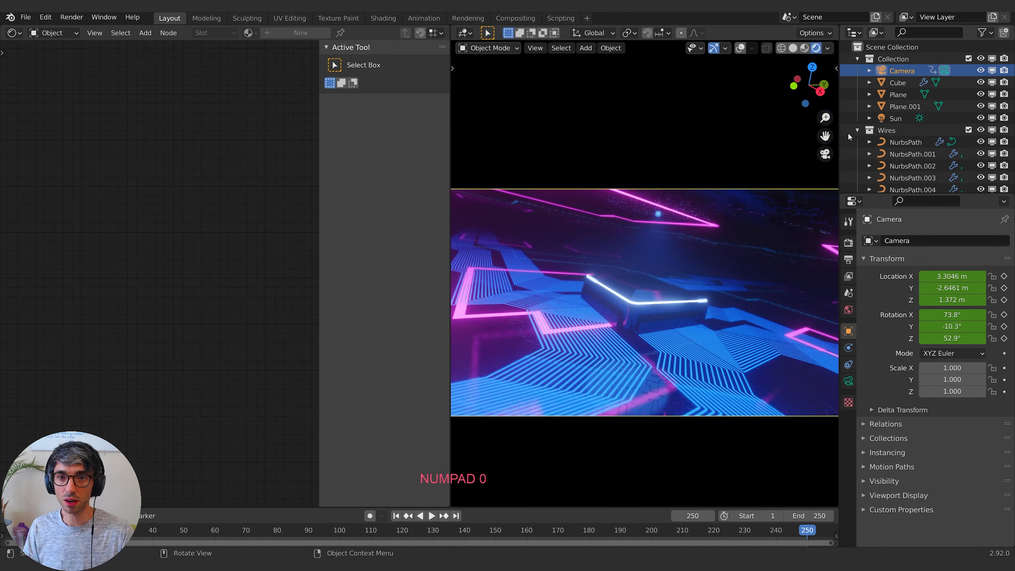
left_click(835, 69)
left_click(833, 117)
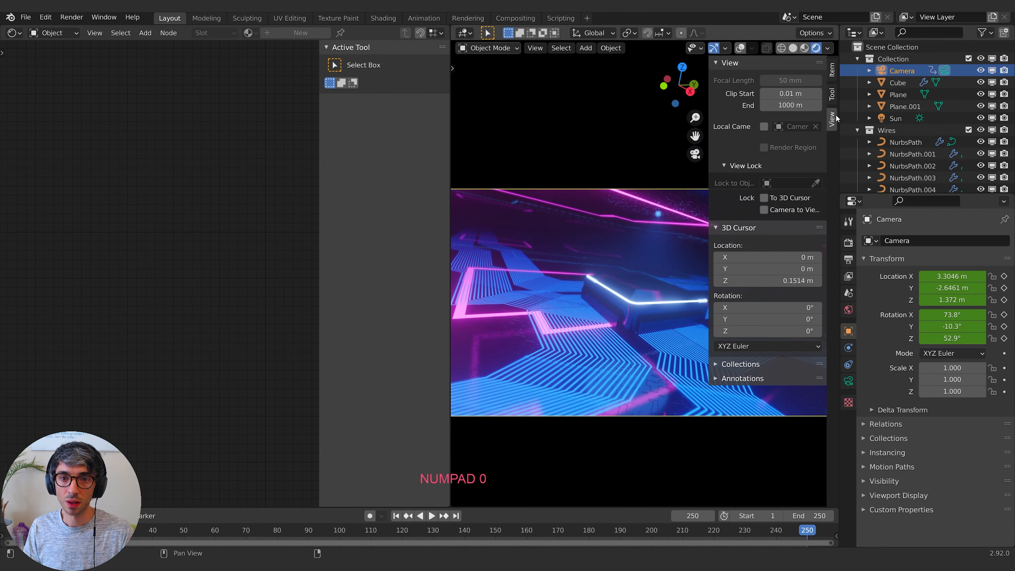
left_click(764, 210)
key("n")
Step: Swing the camera around the chip to a Z rotation of about 10.2°, keyframe its location and rotation, and preview the animation
middle_click_drag(708, 240, 754, 255)
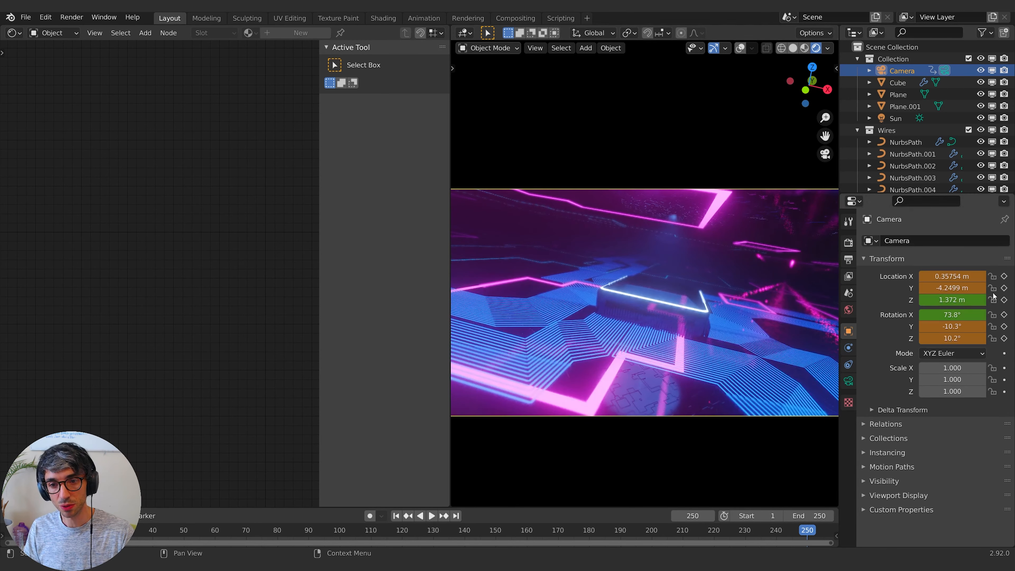
key("i")
key("i")
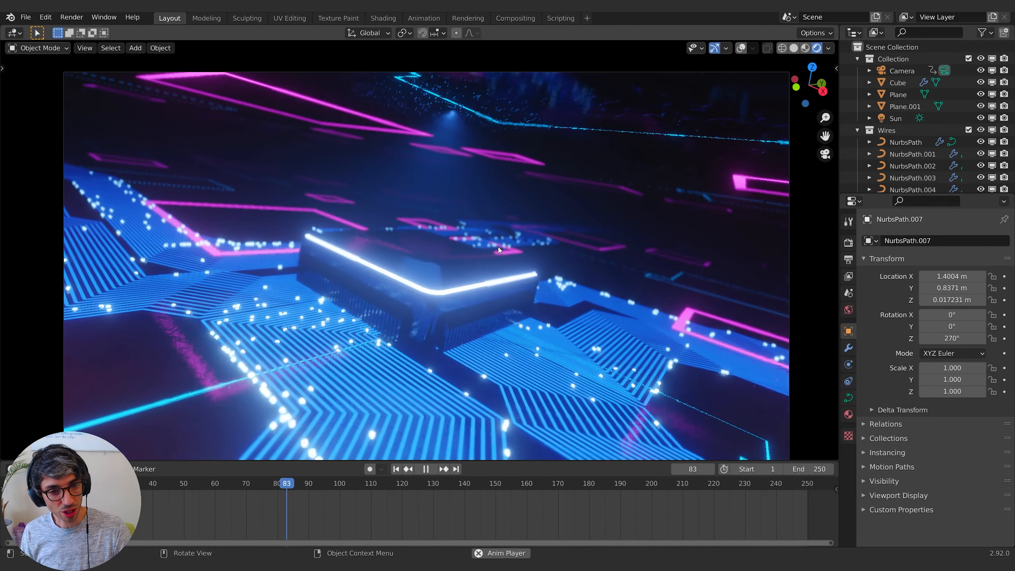
key("space")
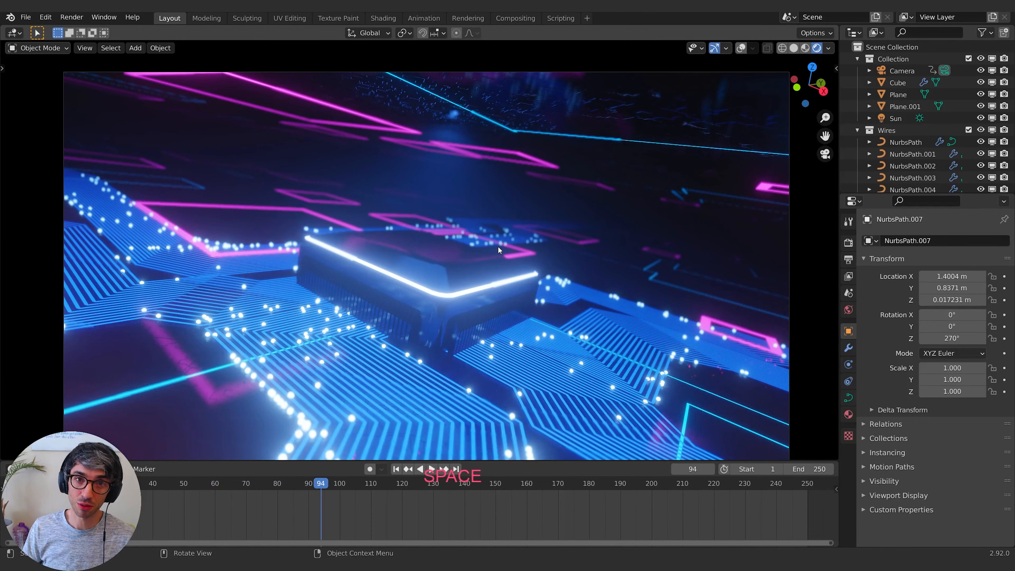